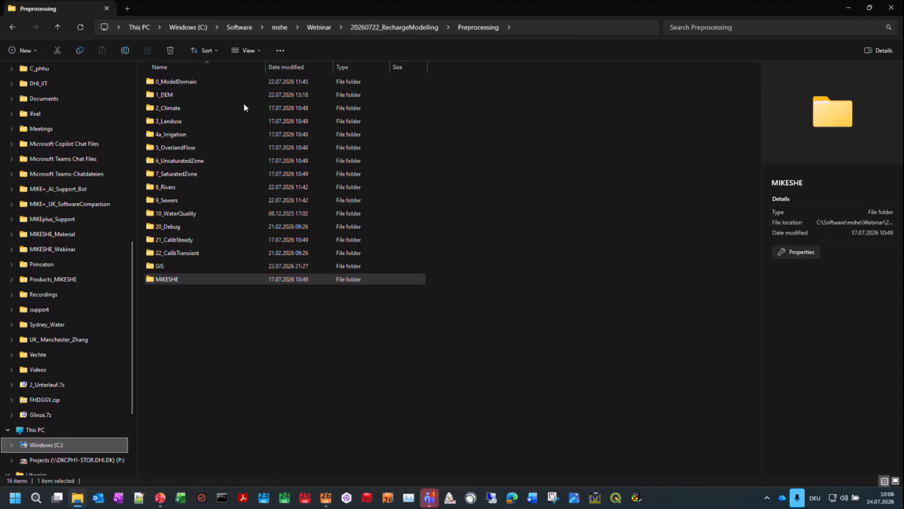
# Step: Look through the GIS subfolder of the Preprocessing directory and return to the Preprocessing folder
pyautogui.click(197, 81)
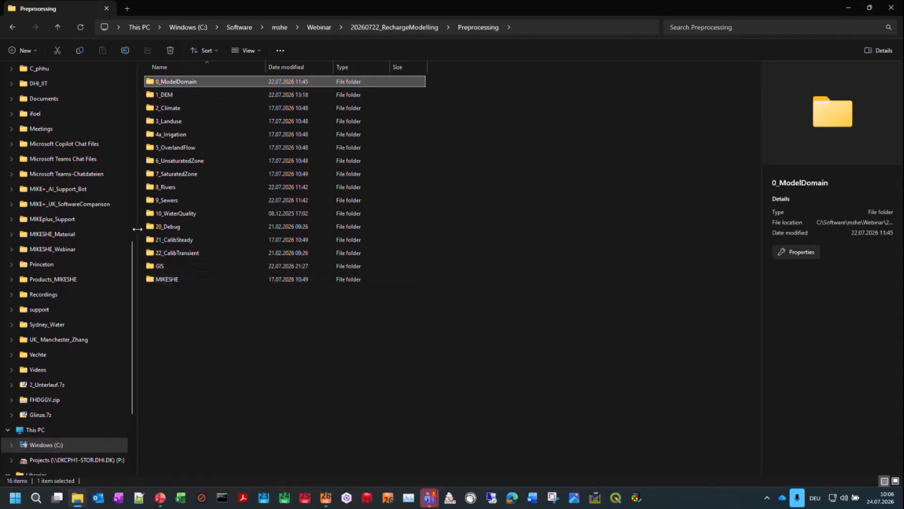
pyautogui.click(133, 231)
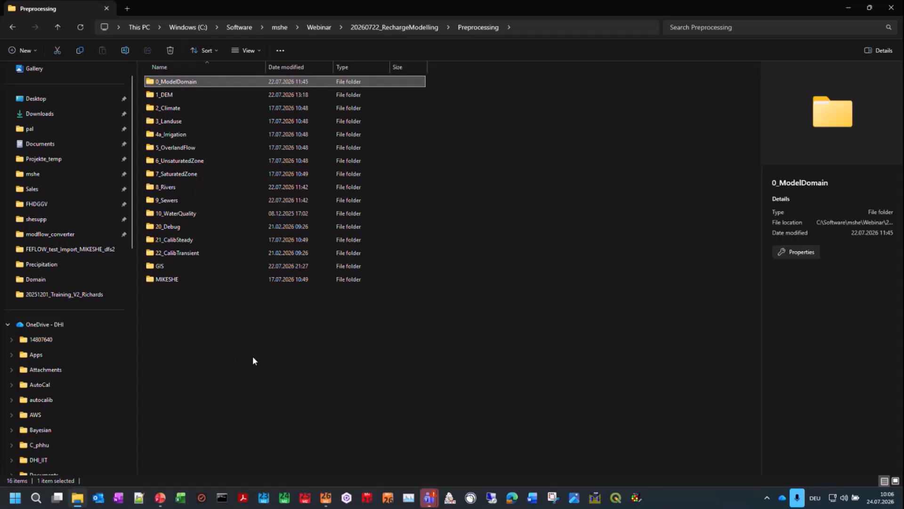
pyautogui.doubleClick(174, 266)
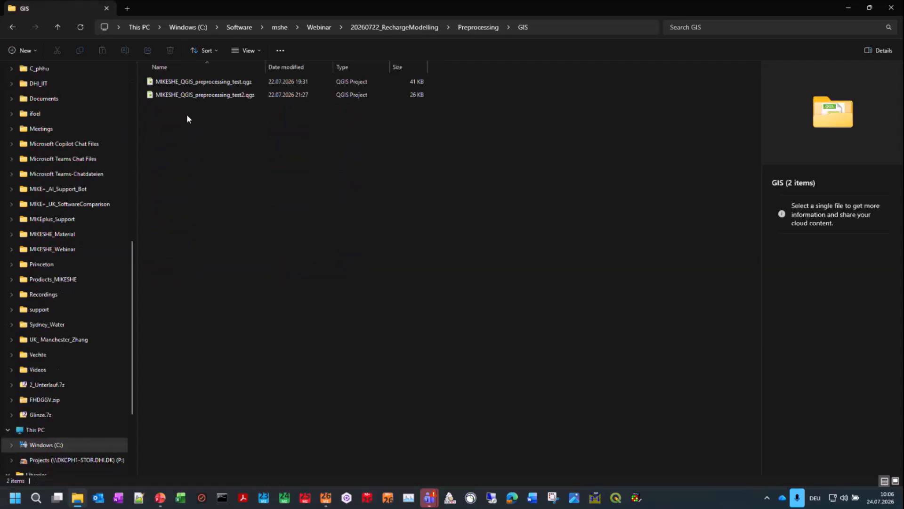
pyautogui.click(479, 27)
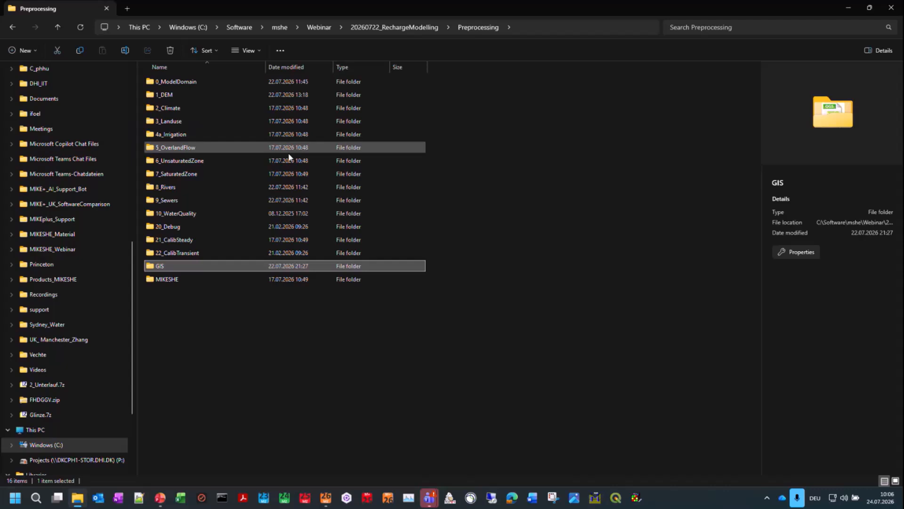
# Step: Browse the MIKESHE folder down to model_setups and its input folder to review the input data subfolders
pyautogui.doubleClick(168, 281)
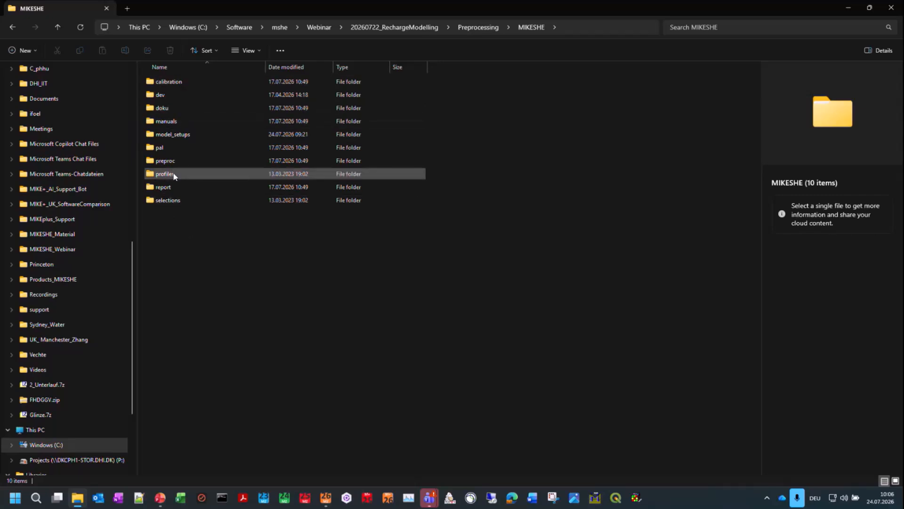
pyautogui.click(176, 201)
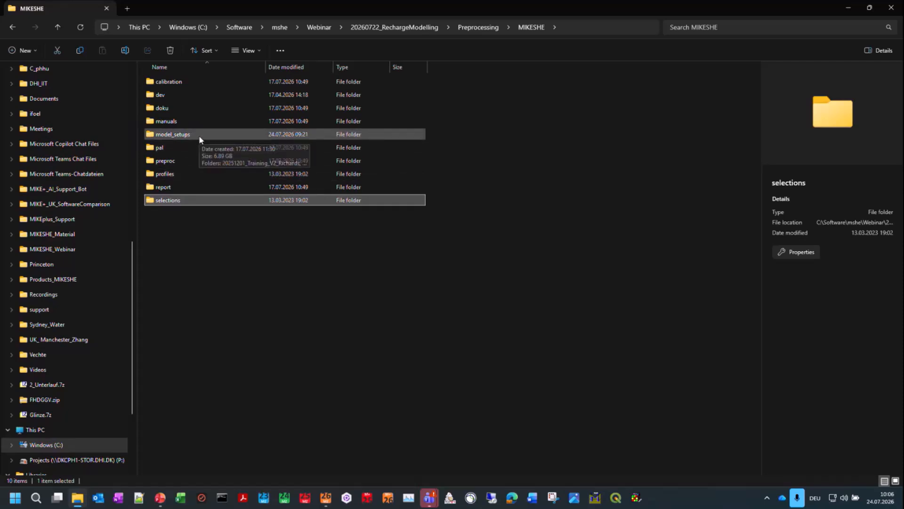
pyautogui.doubleClick(183, 135)
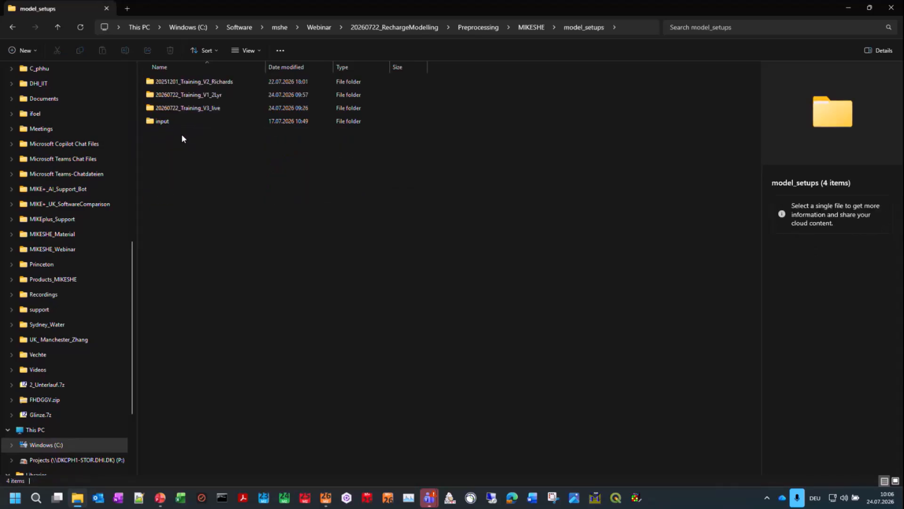
pyautogui.doubleClick(160, 124)
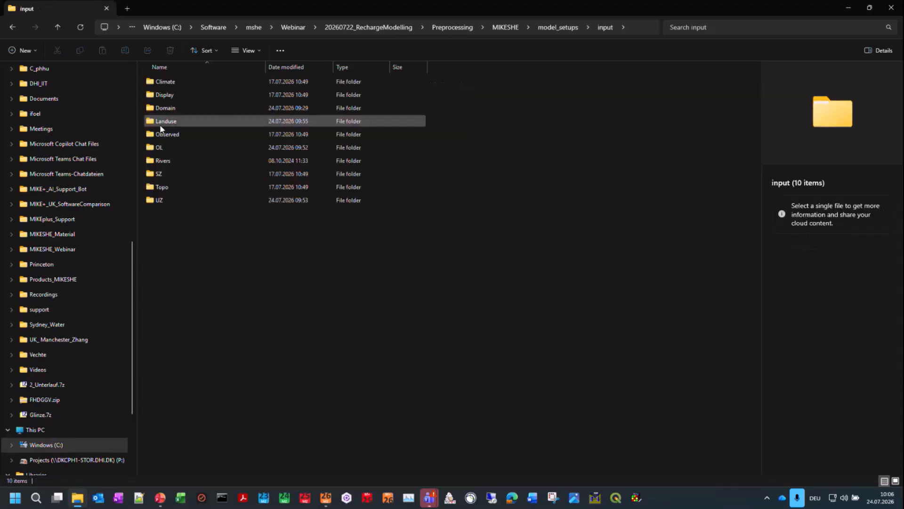
pyautogui.click(179, 81)
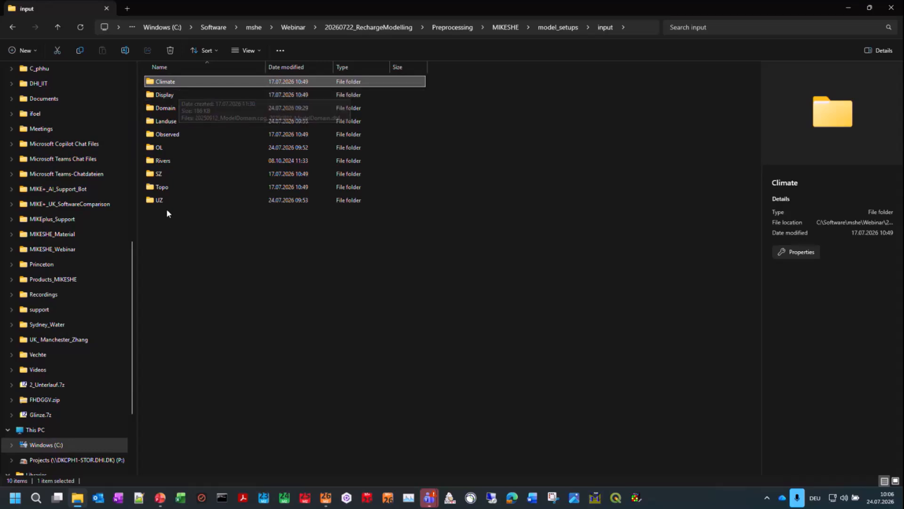
# Step: Delete all three .she model files from the 20260722_Training_V3_live folder in model_setups
pyautogui.click(556, 28)
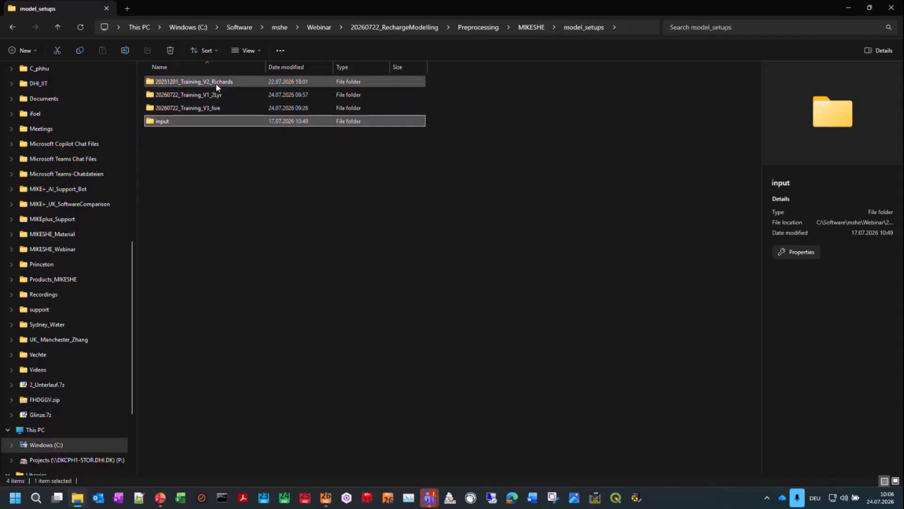
pyautogui.doubleClick(216, 108)
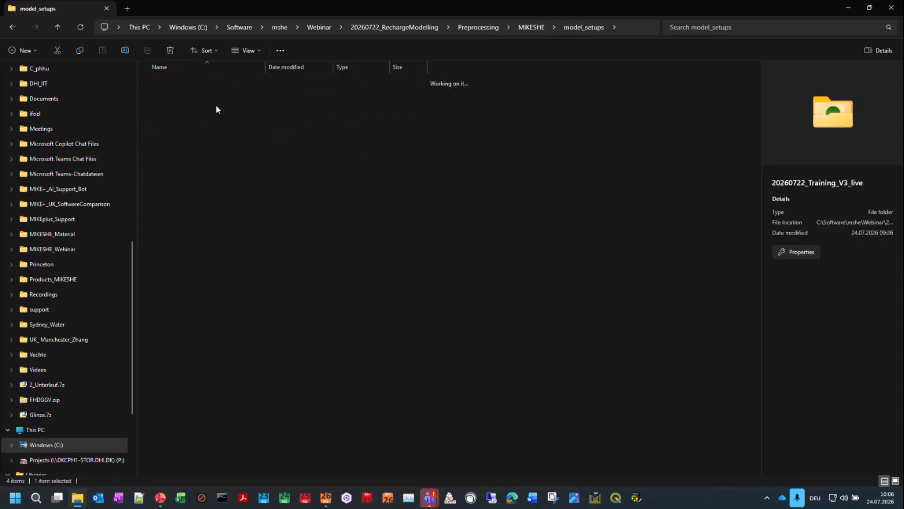
pyautogui.moveTo(179, 138); pyautogui.dragTo(184, 73)
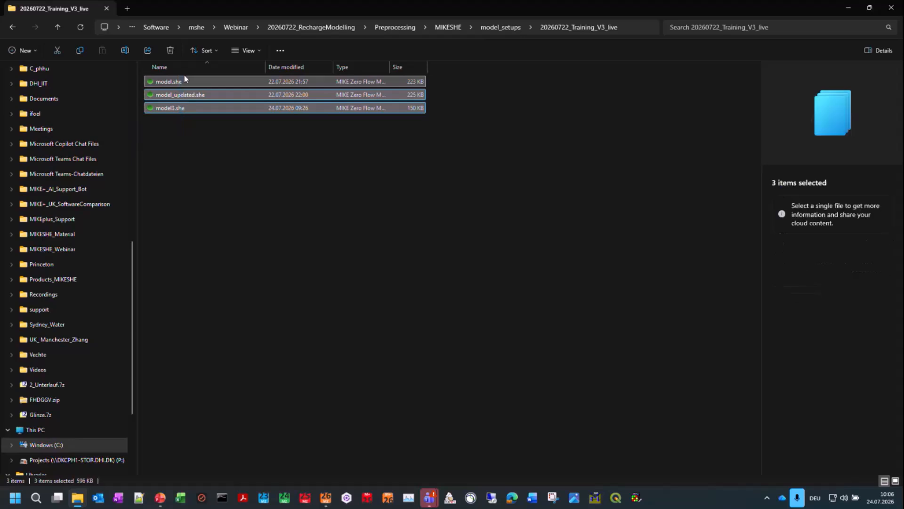
pyautogui.press('Delete')
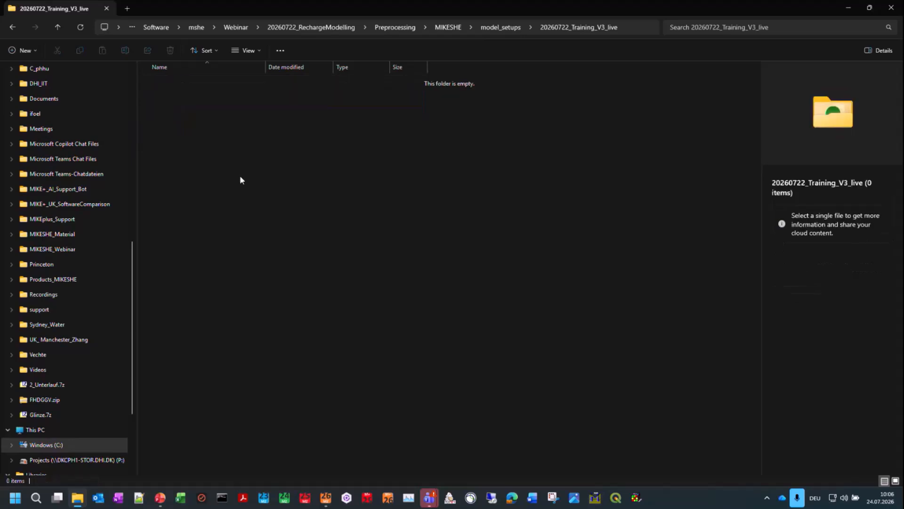
# Step: Switch to MIKE Zero 2026 and create a new MIKE SHE Flow Model (.she) document
pyautogui.click(632, 27)
pyautogui.hotkey('ctrl', 'c')
pyautogui.click(309, 338)
pyautogui.moveTo(328, 503)
pyautogui.click(340, 424)
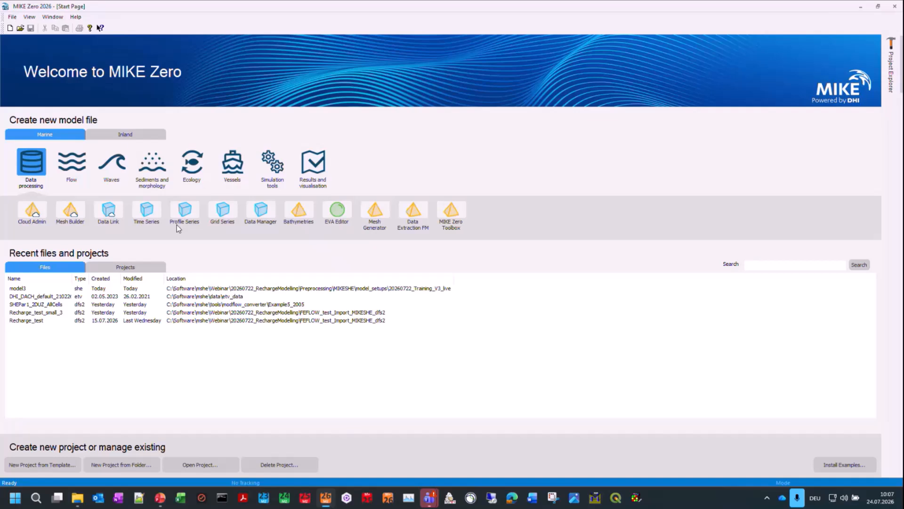
pyautogui.click(9, 28)
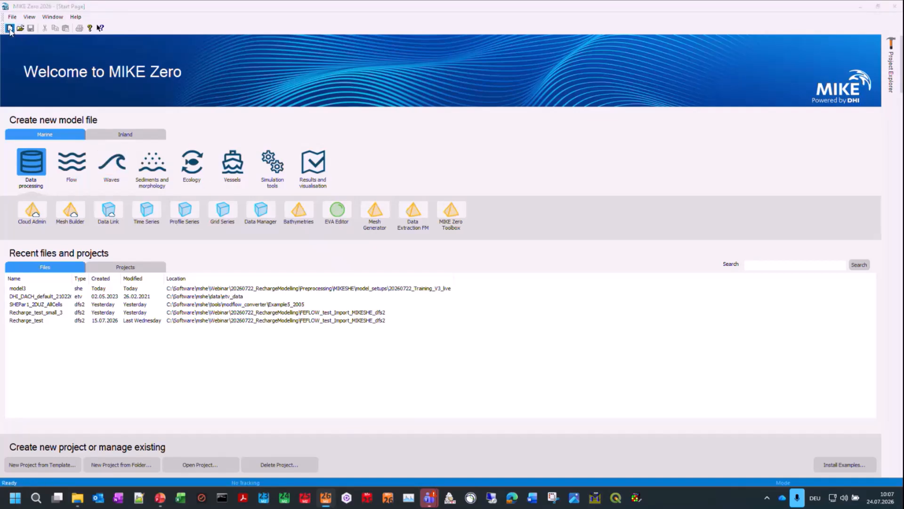
pyautogui.click(56, 158)
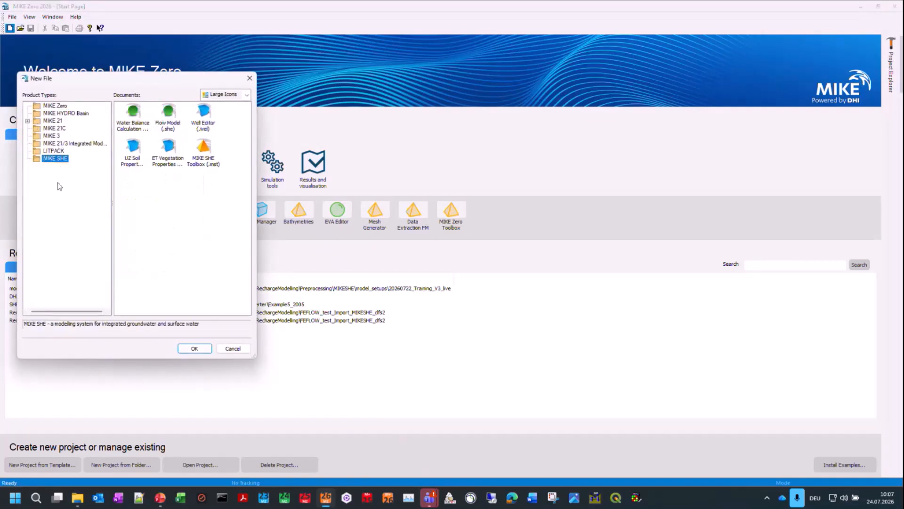
pyautogui.click(169, 122)
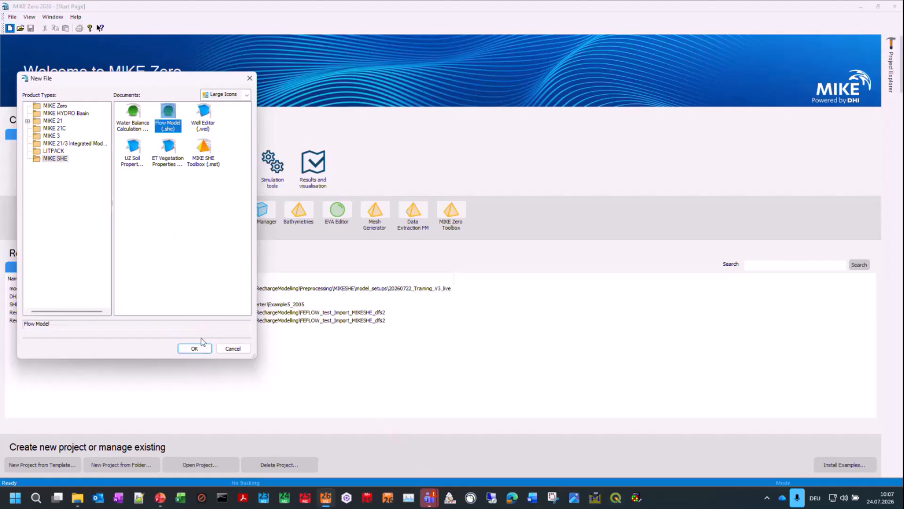
pyautogui.click(201, 348)
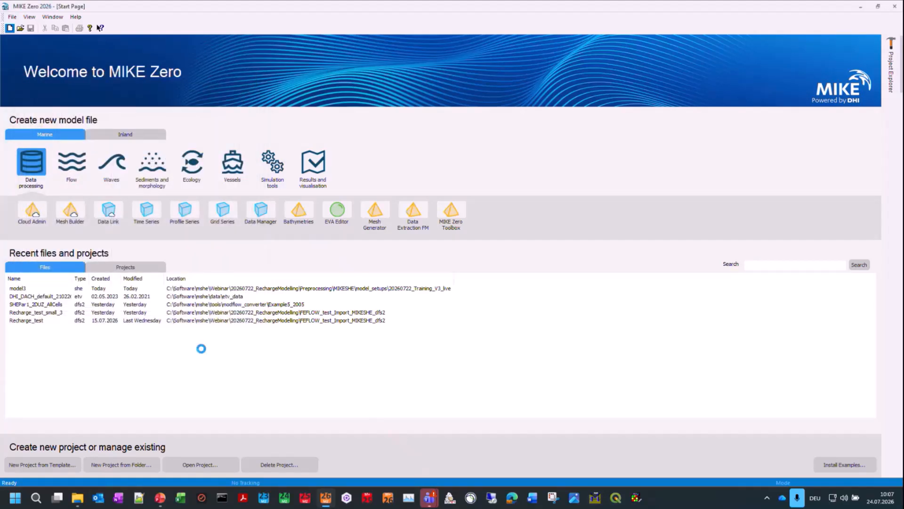
# Step: Copy the 20260722_Training_V3_live folder path from File Explorer and save the new flow model there as model.she
pyautogui.click(77, 497)
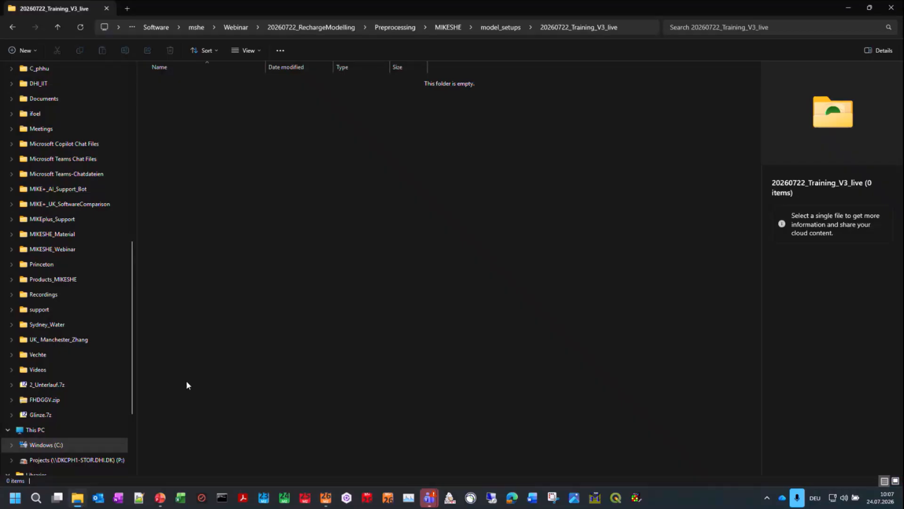
pyautogui.click(632, 27)
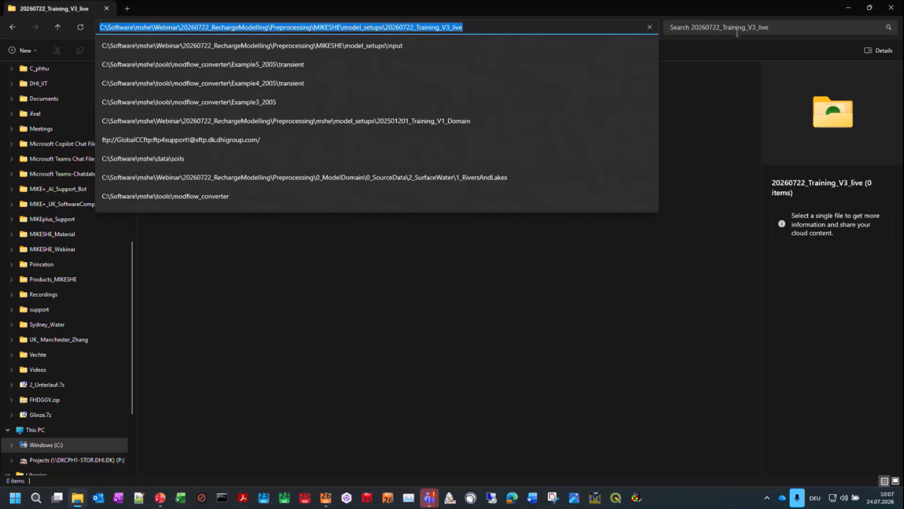
pyautogui.click(848, 8)
pyautogui.click(30, 27)
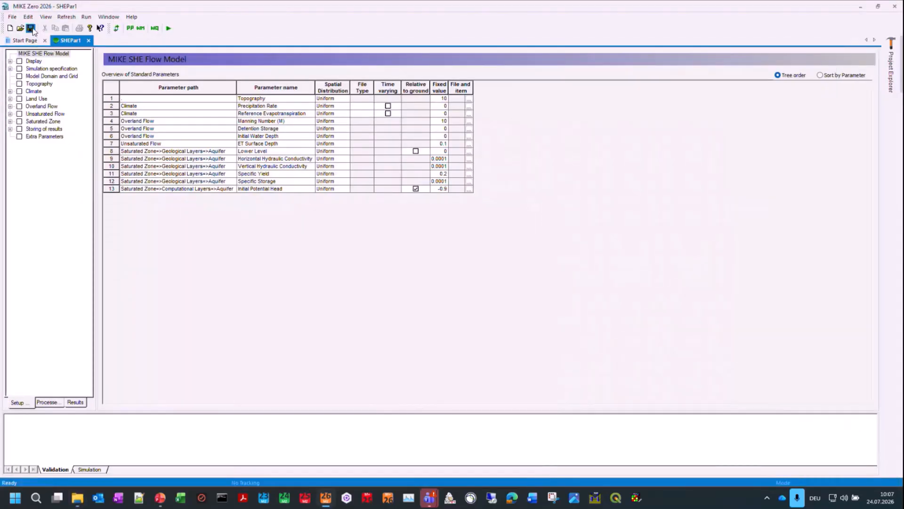
pyautogui.hotkey('ctrl', 'v')
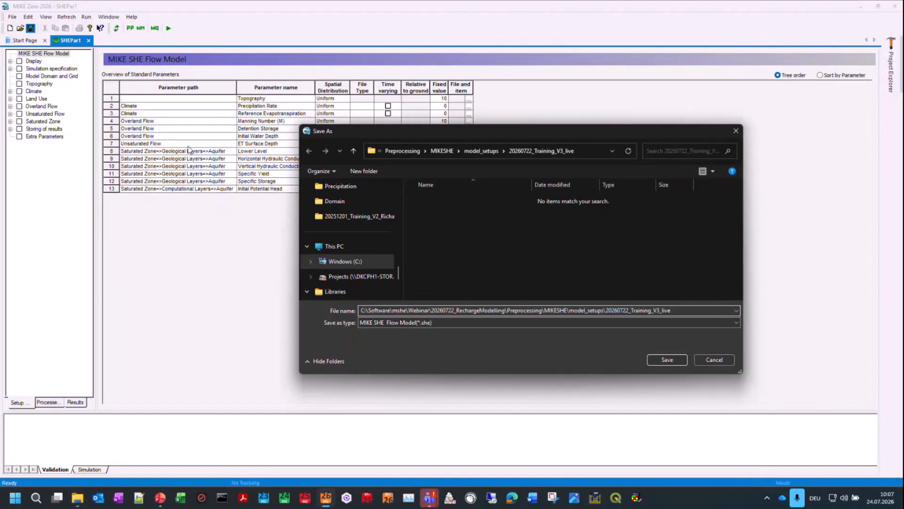
pyautogui.hotkey('ctrl', 'a')
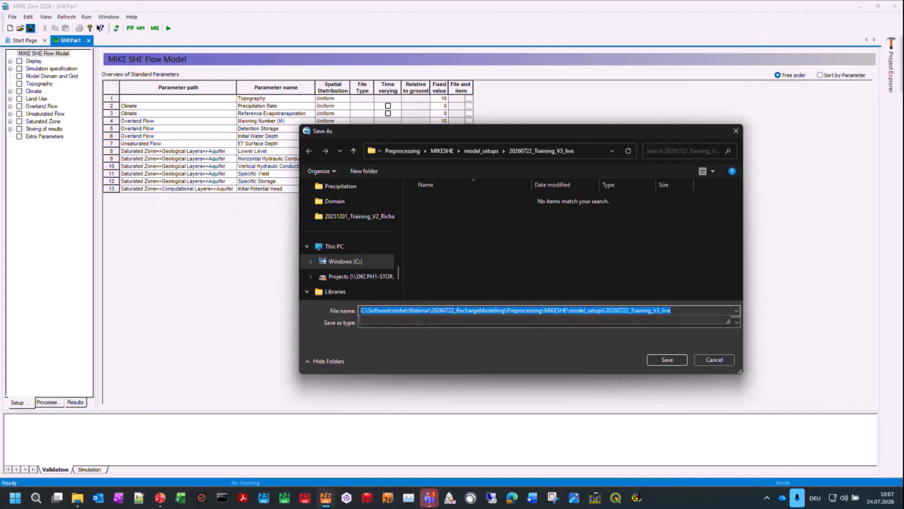
pyautogui.write('model')
pyautogui.press('Return')
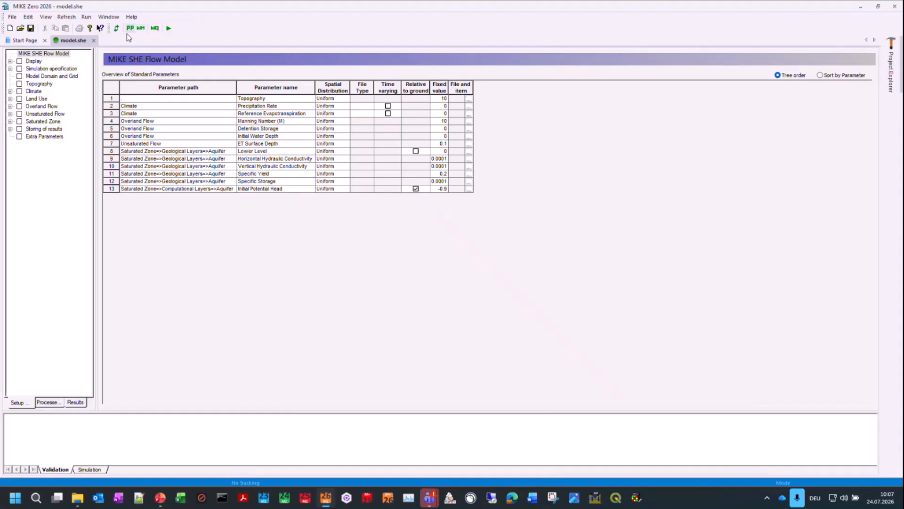
# Step: Add a foreground display overlay to the model and set its type to Shape
pyautogui.click(10, 61)
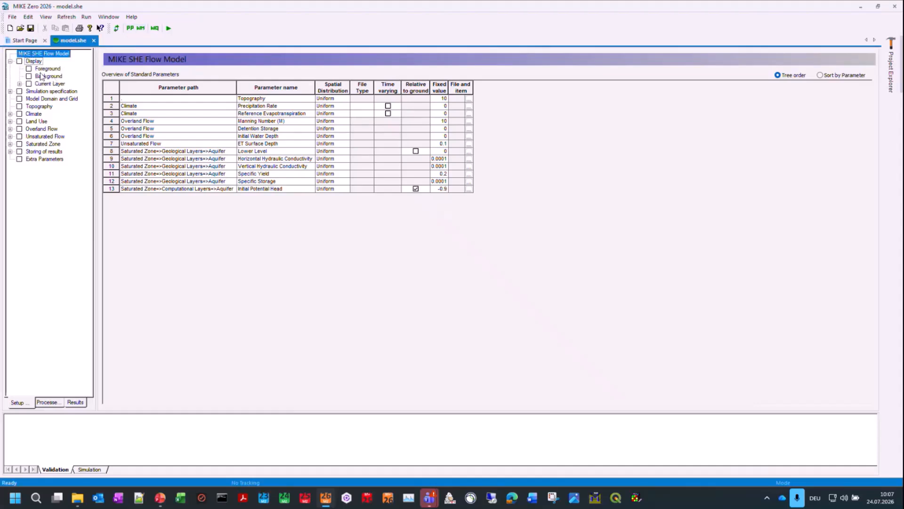
pyautogui.click(47, 68)
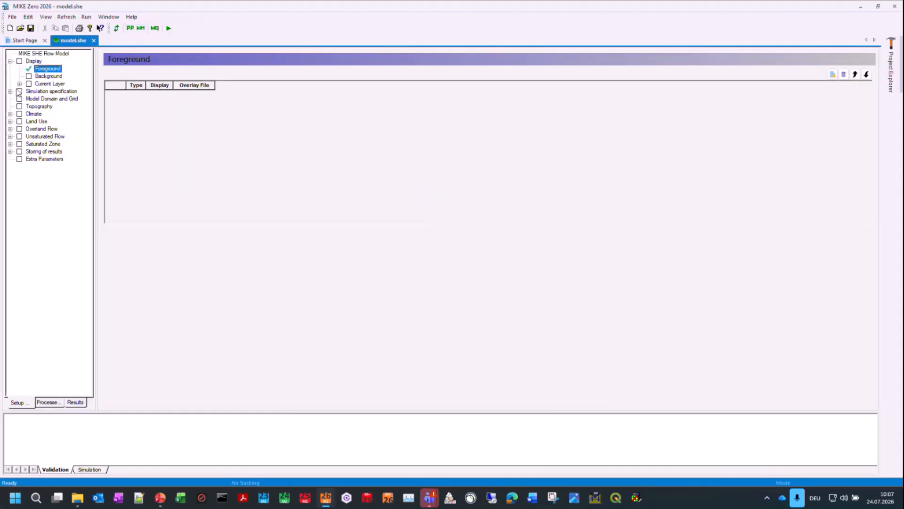
pyautogui.click(19, 84)
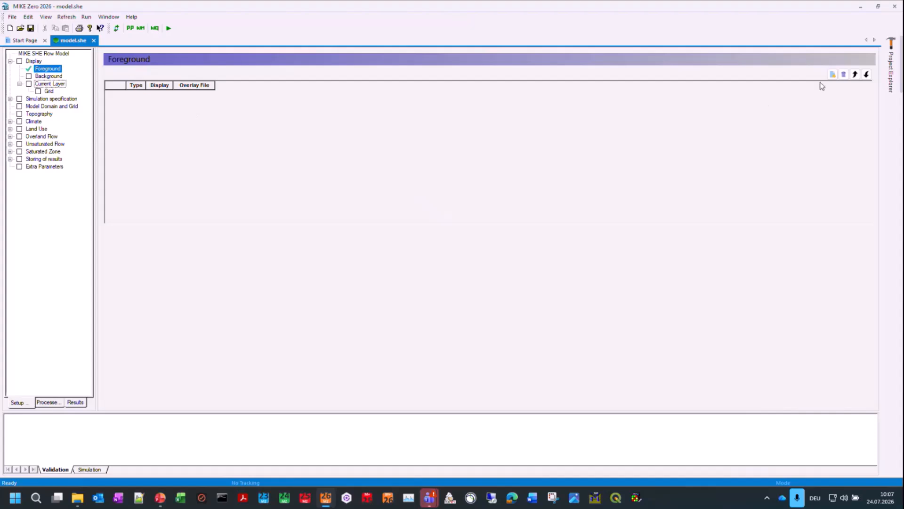
pyautogui.click(833, 74)
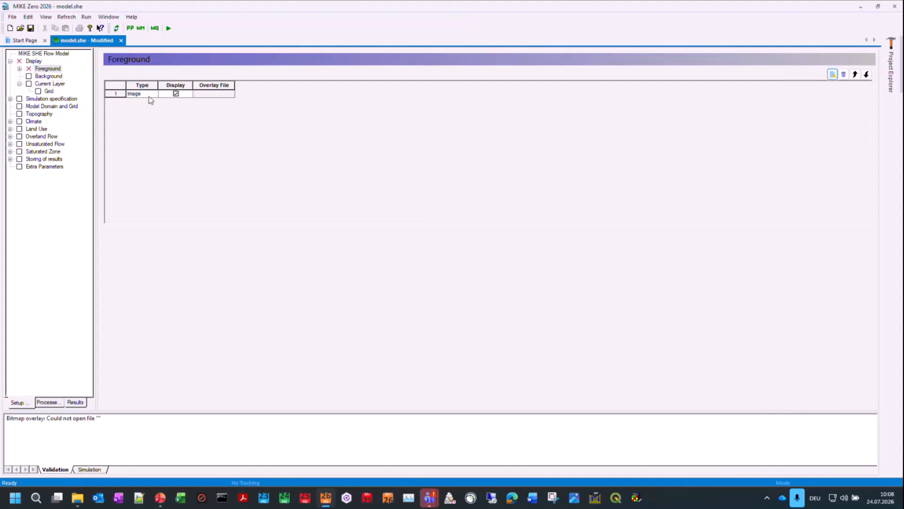
pyautogui.click(150, 96)
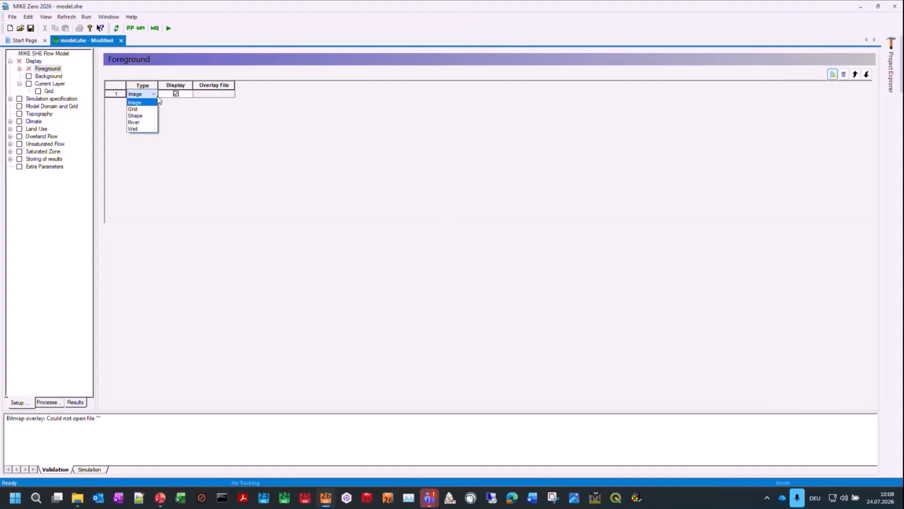
pyautogui.click(144, 121)
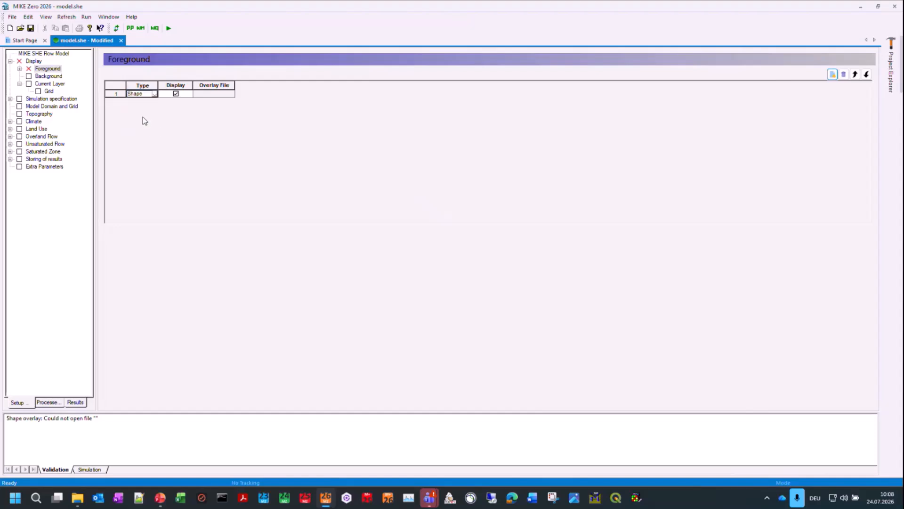
# Step: Load 20250912_ModelDomain.shp from the Domain input folder into the foreground shape overlay
pyautogui.click(20, 69)
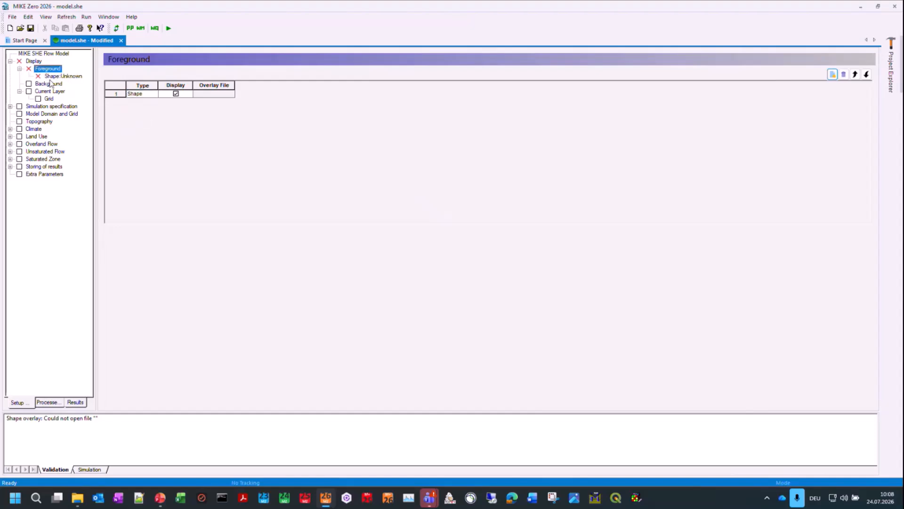
pyautogui.click(58, 76)
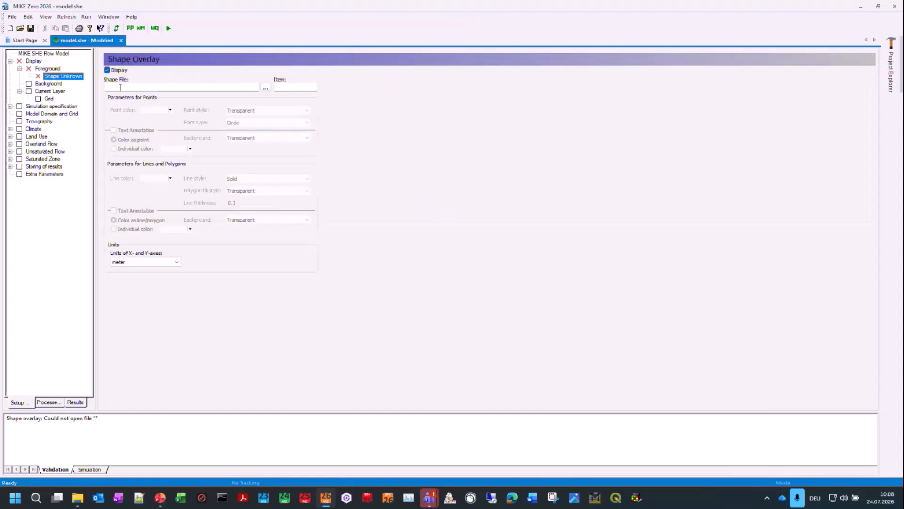
pyautogui.click(266, 88)
pyautogui.click(412, 174)
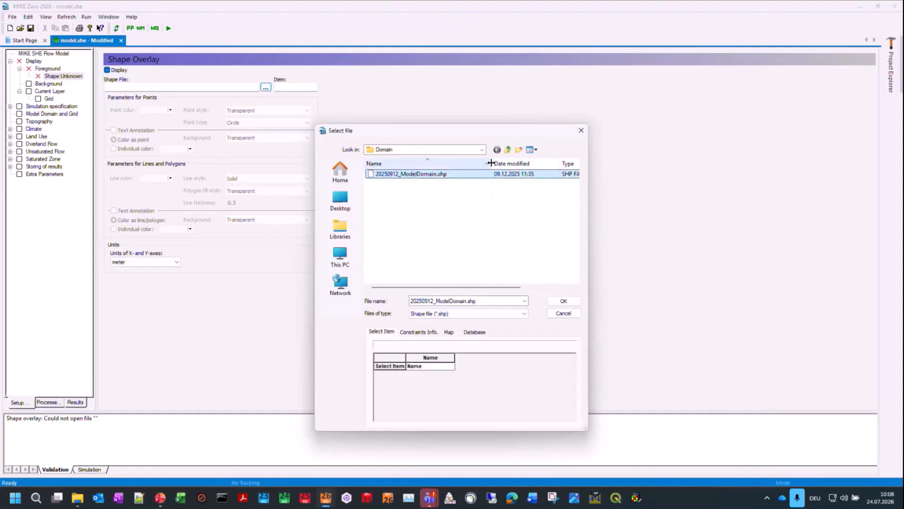
pyautogui.click(482, 150)
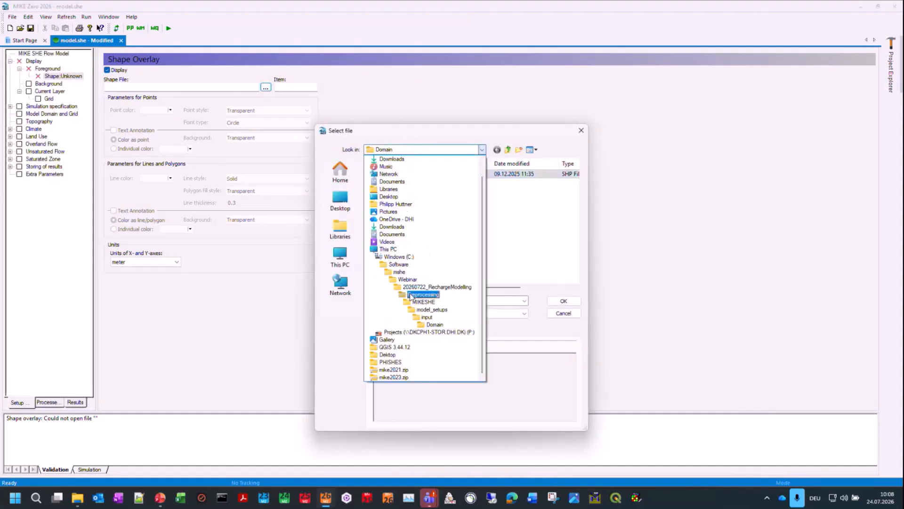
pyautogui.click(435, 325)
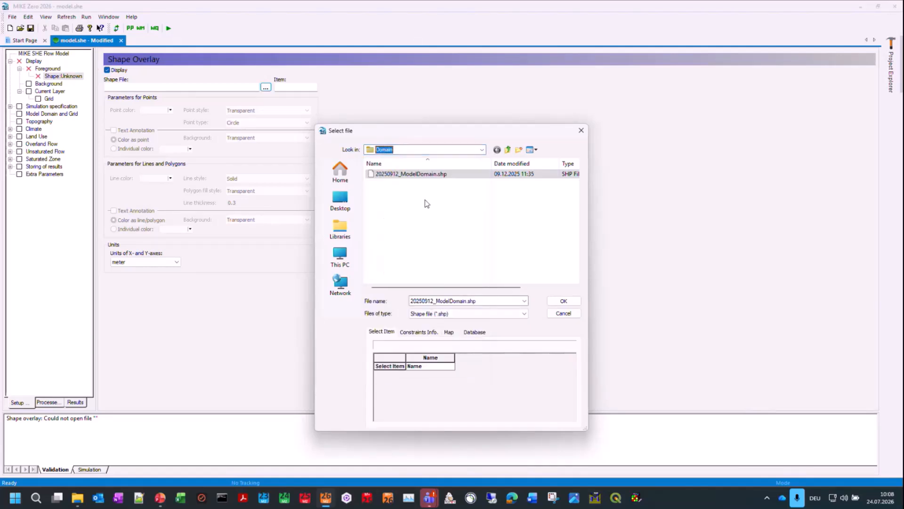
pyautogui.click(563, 302)
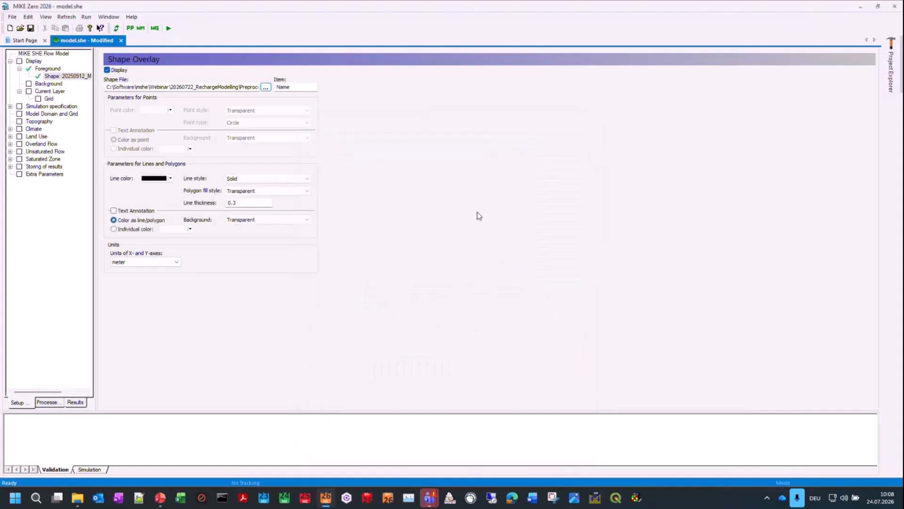
# Step: Review the display settings for the background, the current layer and its grid
pyautogui.click(49, 83)
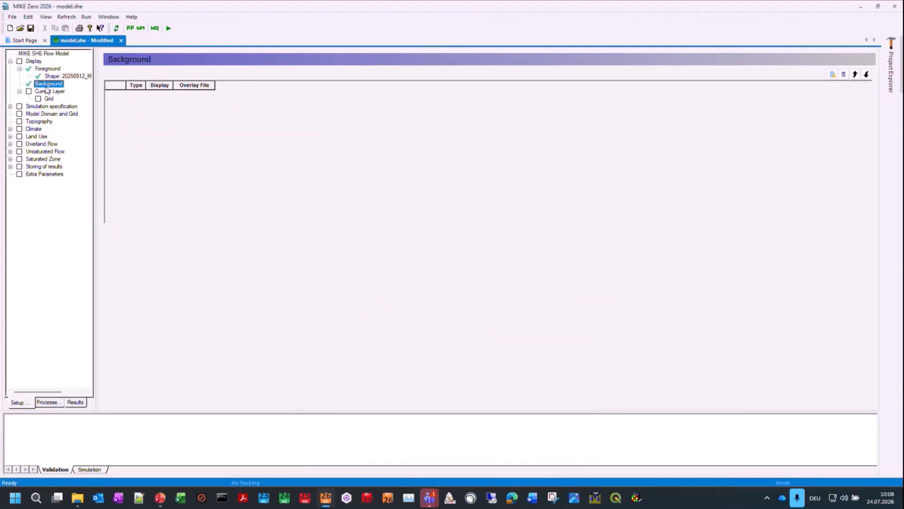
pyautogui.click(48, 92)
pyautogui.click(49, 99)
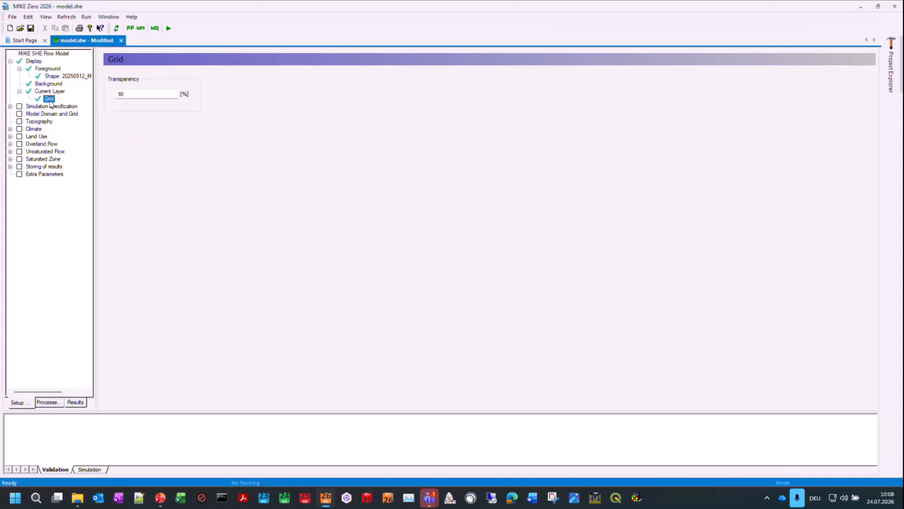
pyautogui.click(47, 91)
# Step: Exclude Saturated Flow (SZ) from the water movement processes in the simulation specification
pyautogui.click(39, 108)
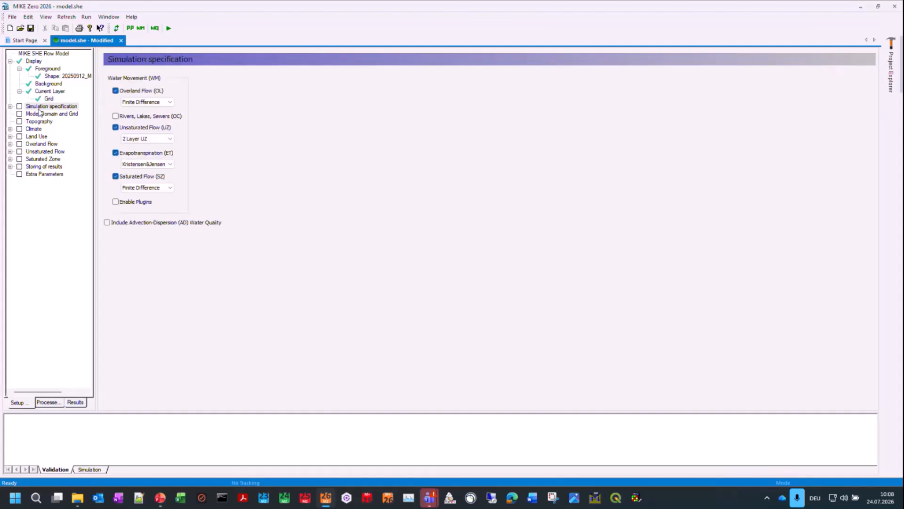
pyautogui.click(10, 107)
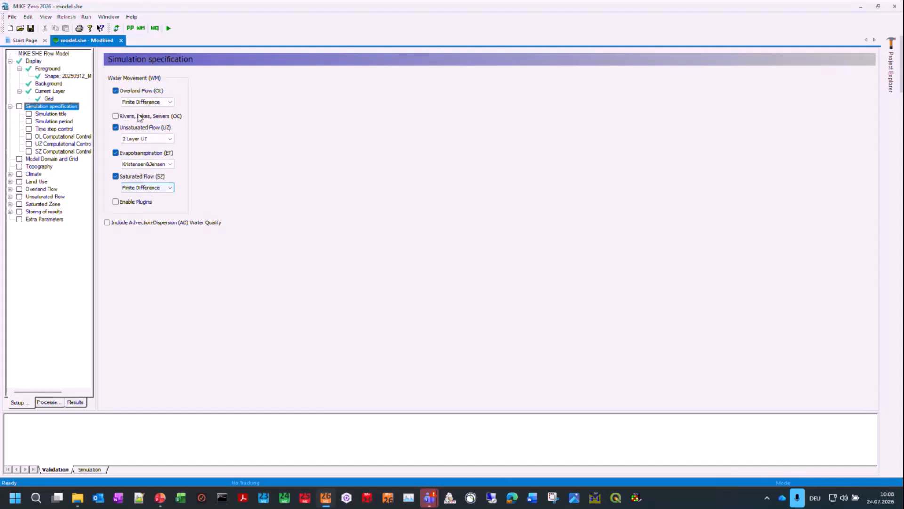
pyautogui.click(115, 178)
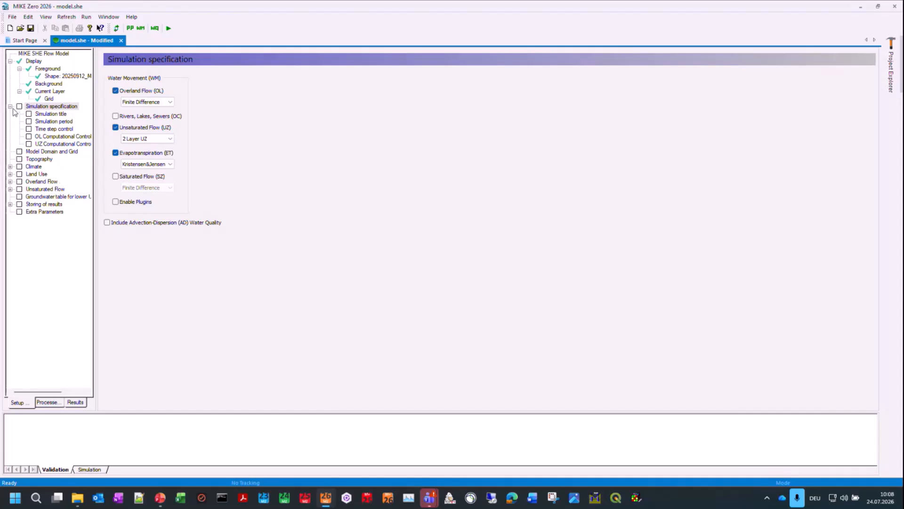
# Step: Switch off Evapotranspiration, Unsaturated Flow and Overland Flow in the simulation specification and check the remaining setup tree
pyautogui.click(115, 153)
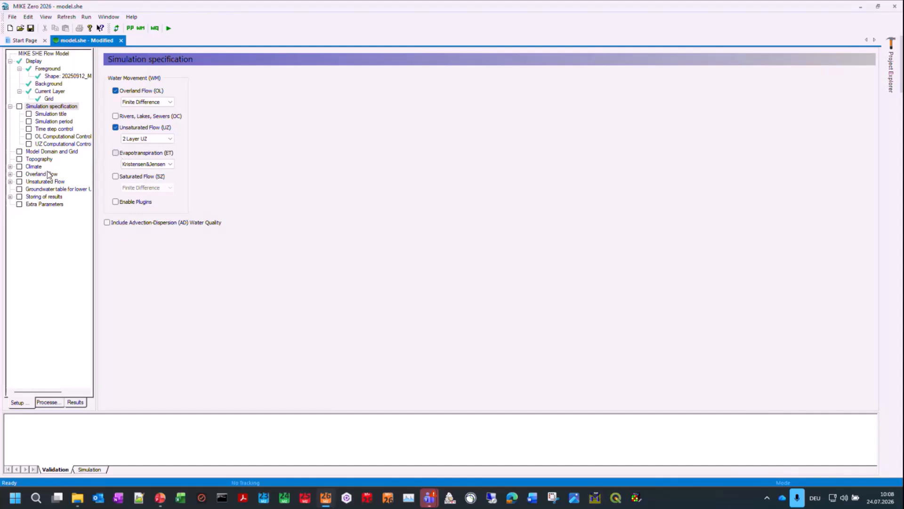
pyautogui.click(115, 128)
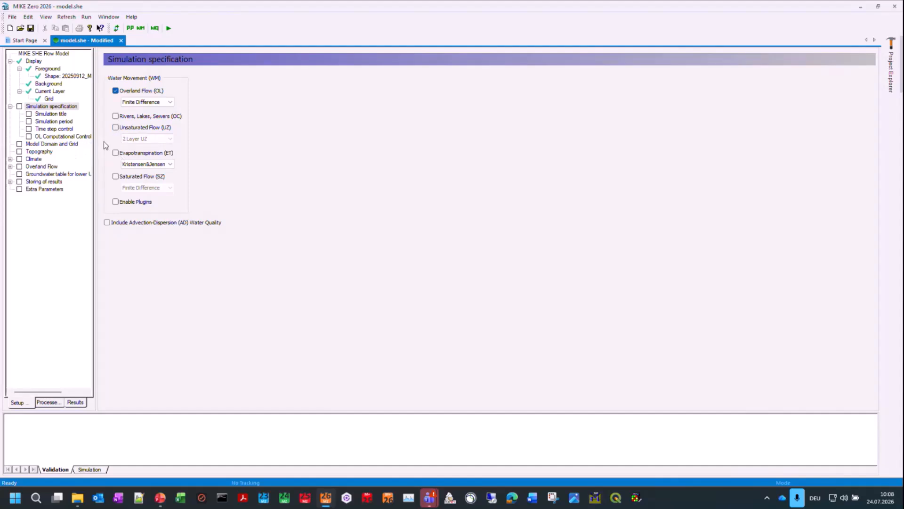
pyautogui.click(115, 91)
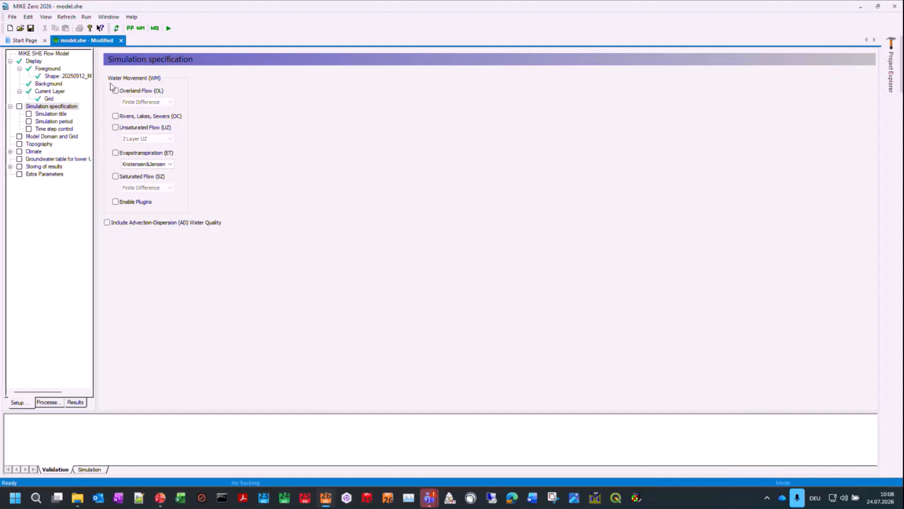
pyautogui.click(48, 137)
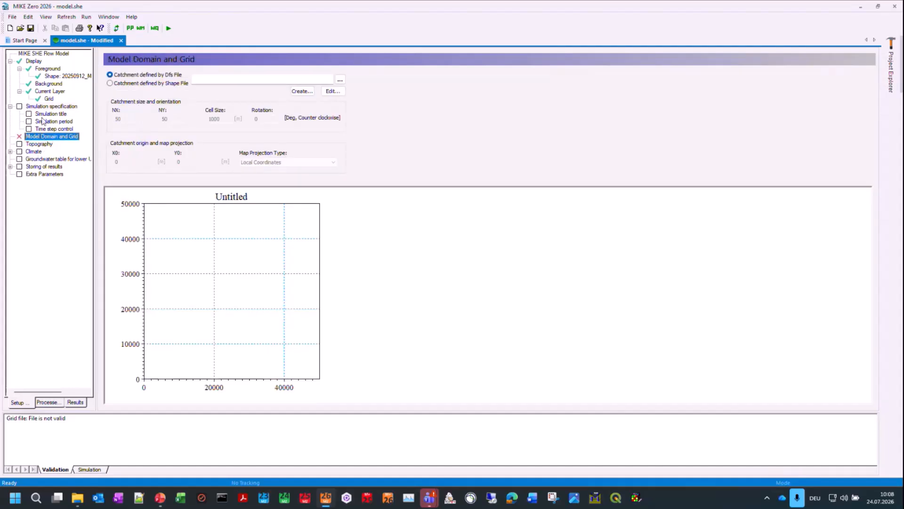
pyautogui.click(45, 108)
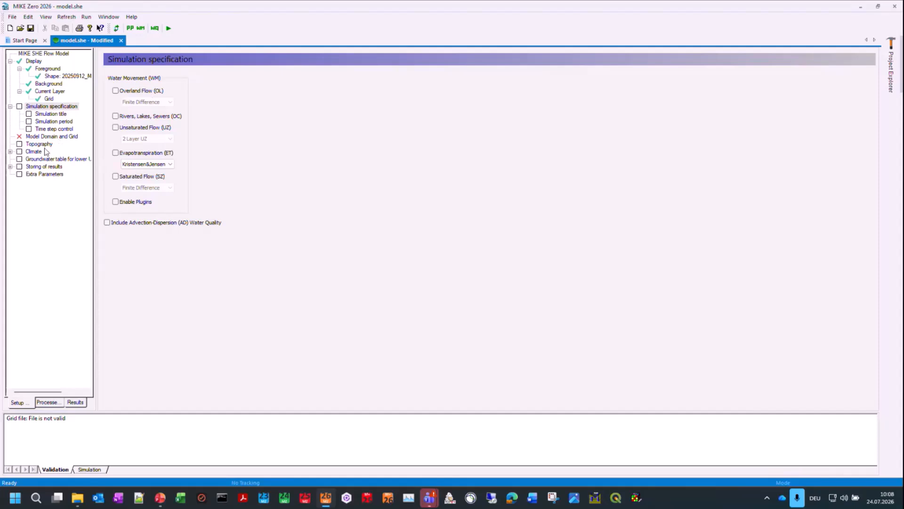
# Step: Include Overland Flow with the Finite Difference method and Unsaturated Flow in the water movement processes
pyautogui.click(115, 91)
pyautogui.click(42, 168)
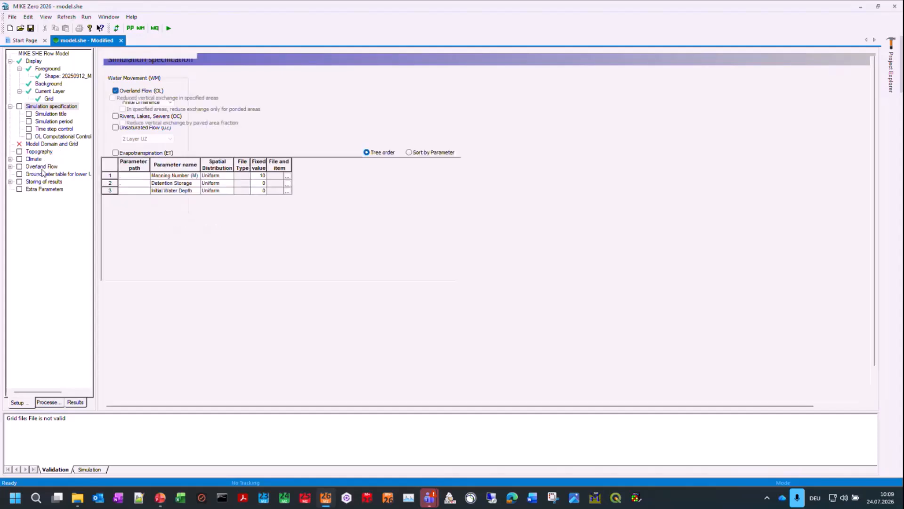
pyautogui.click(53, 107)
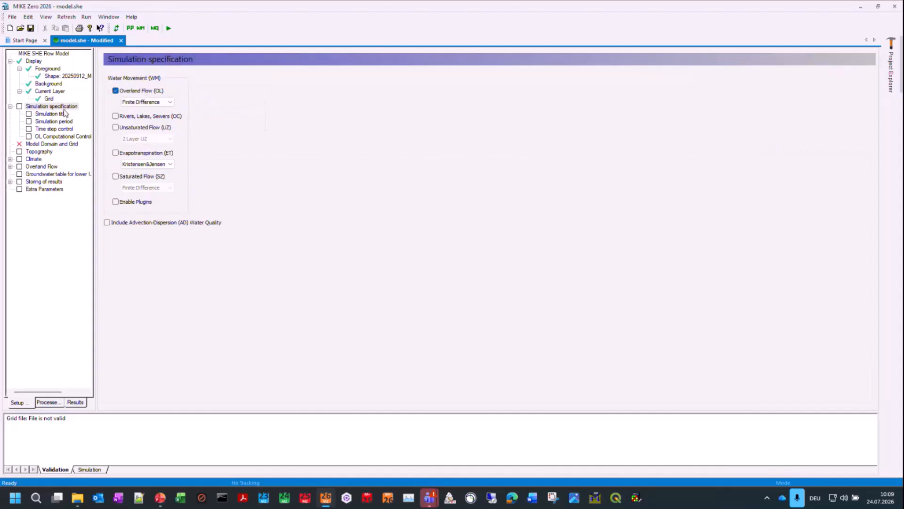
pyautogui.click(121, 128)
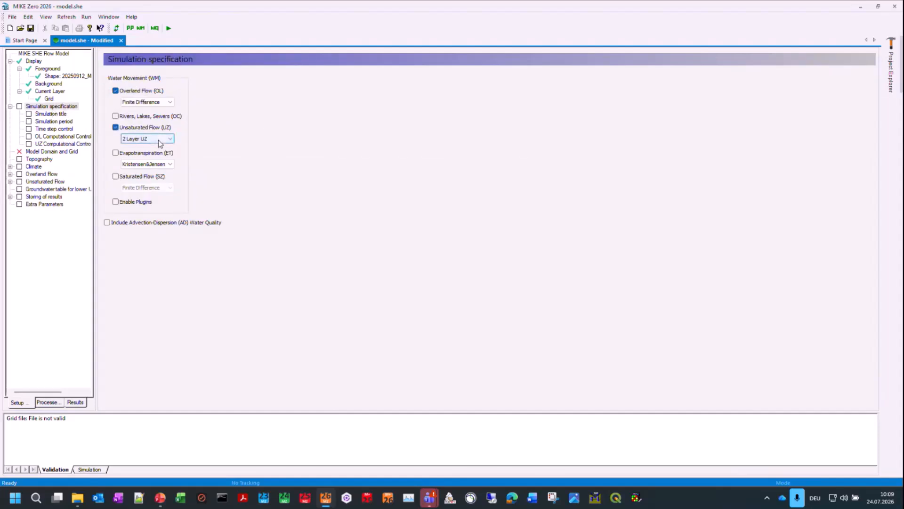
pyautogui.click(167, 105)
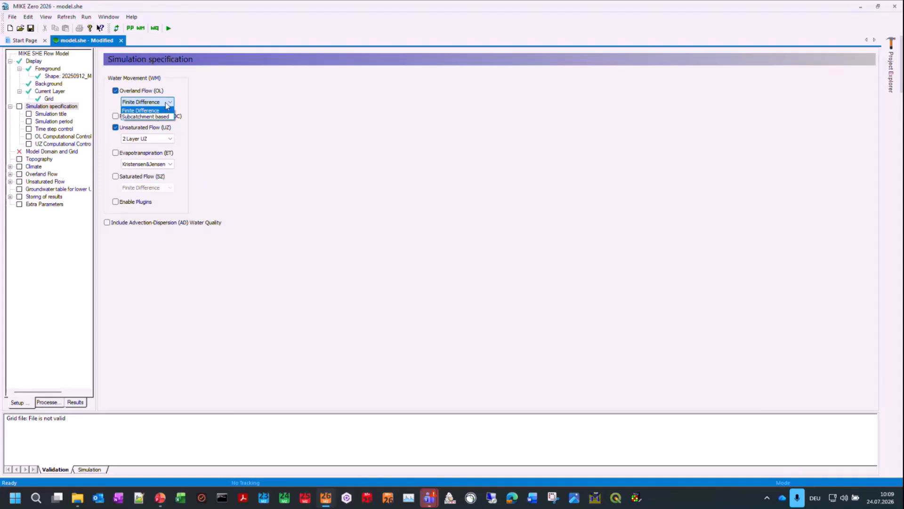
pyautogui.click(166, 102)
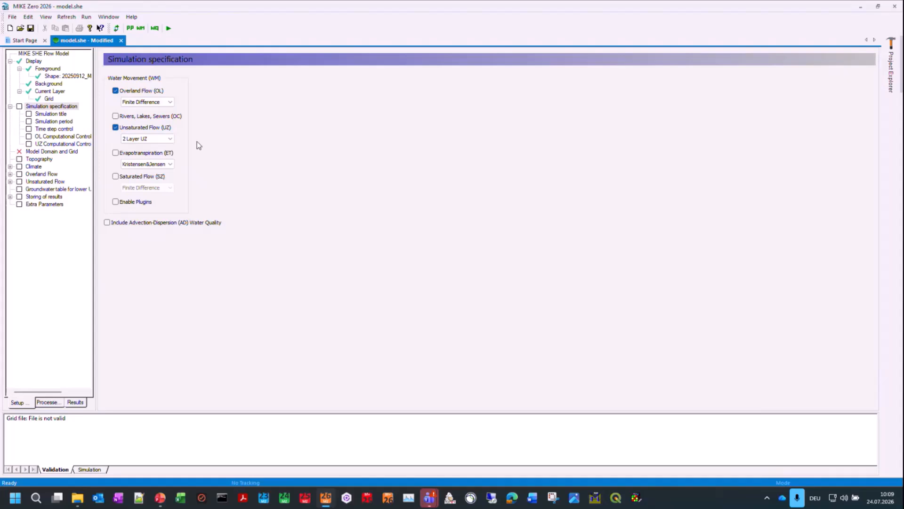
# Step: Use 2 Layer UZ for the unsaturated flow and include Evapotranspiration with the Kristensen&Jensen method
pyautogui.click(143, 140)
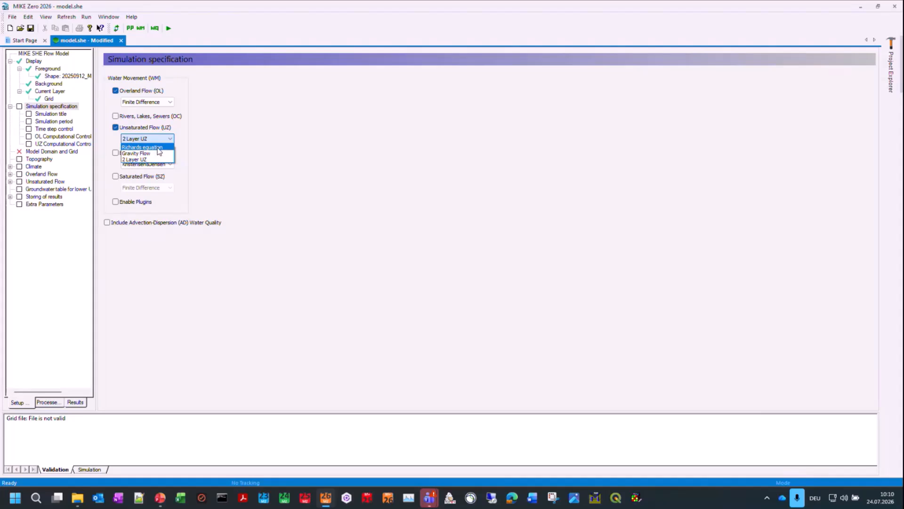
pyautogui.click(129, 160)
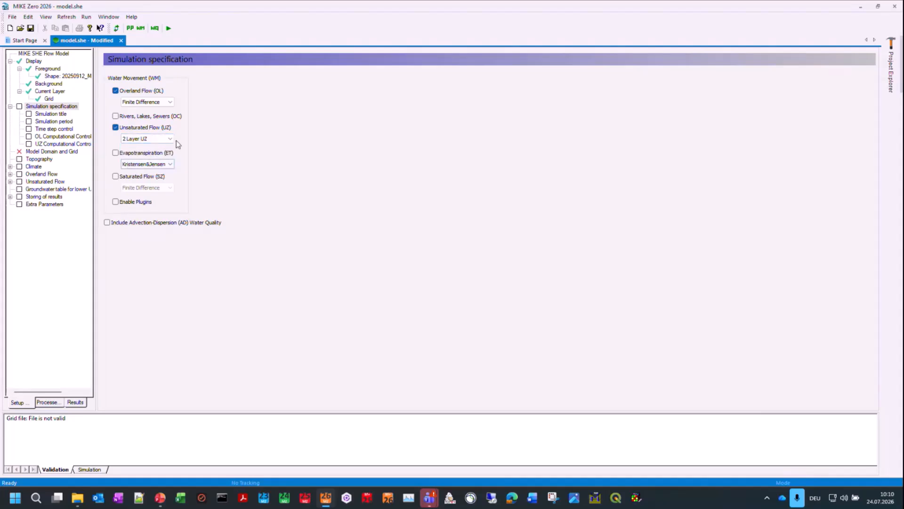
pyautogui.click(130, 155)
pyautogui.click(169, 165)
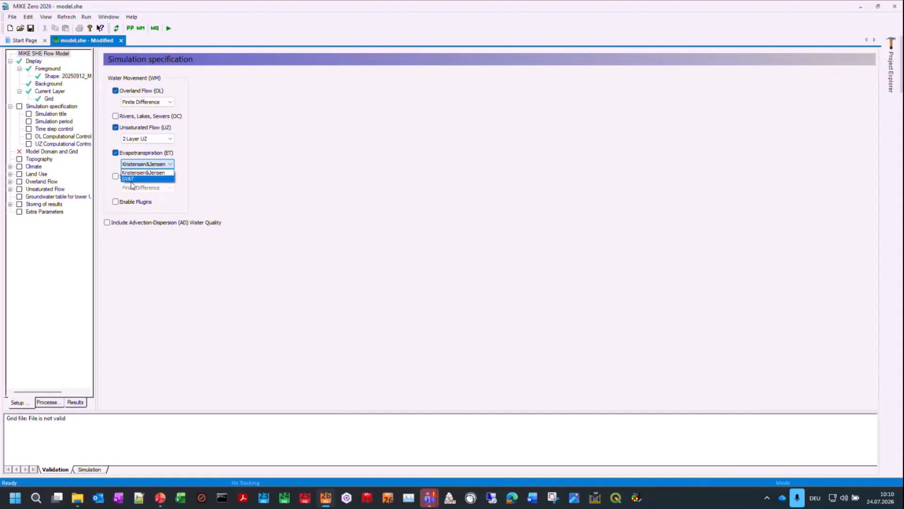
pyautogui.click(152, 164)
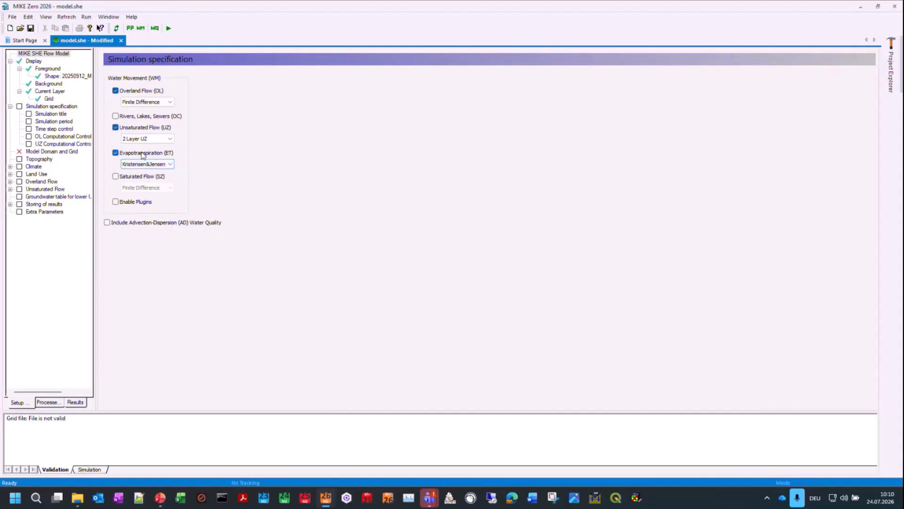
# Step: Define the model domain catchment by the shape file 20250912_ModelDomain.shp with meter as the shape axis units
pyautogui.click(46, 151)
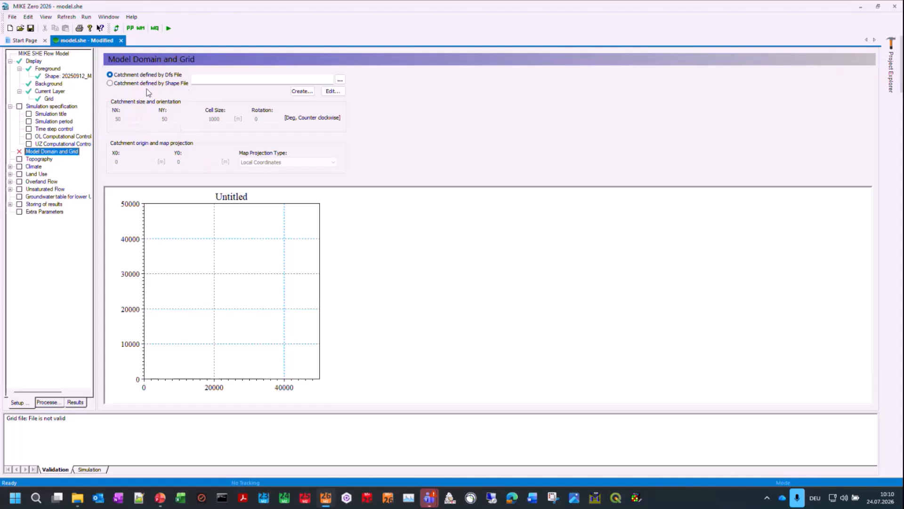
pyautogui.click(142, 85)
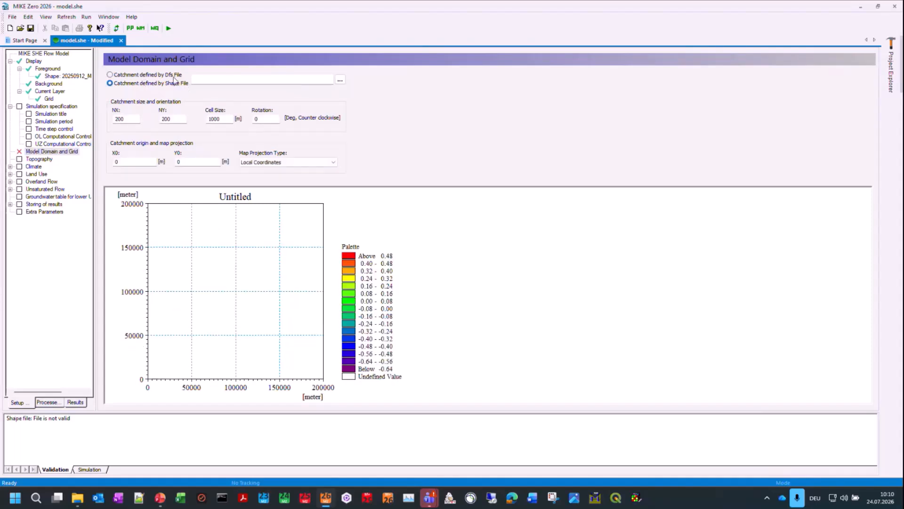
pyautogui.click(340, 80)
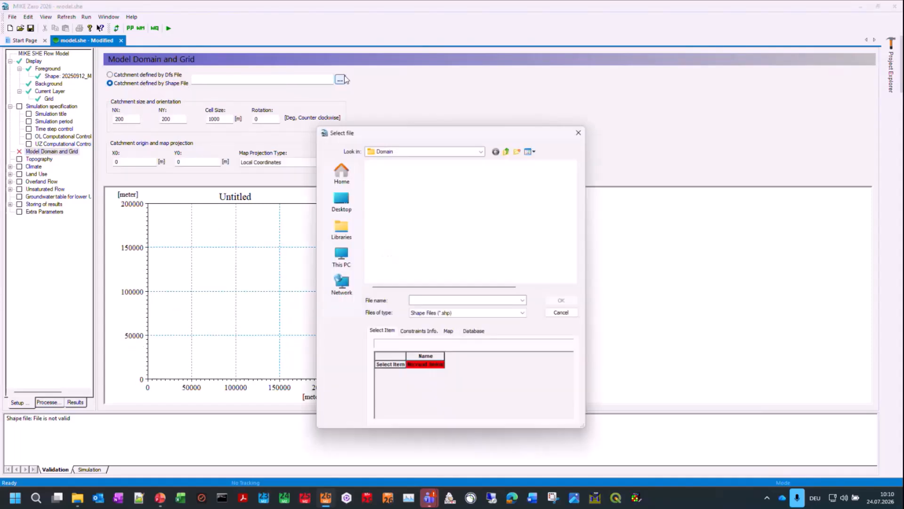
pyautogui.click(422, 174)
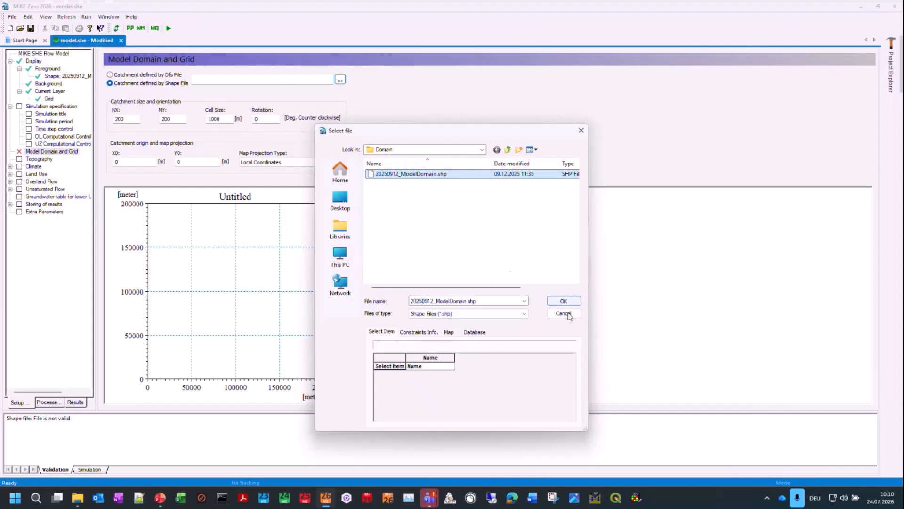
pyautogui.click(573, 303)
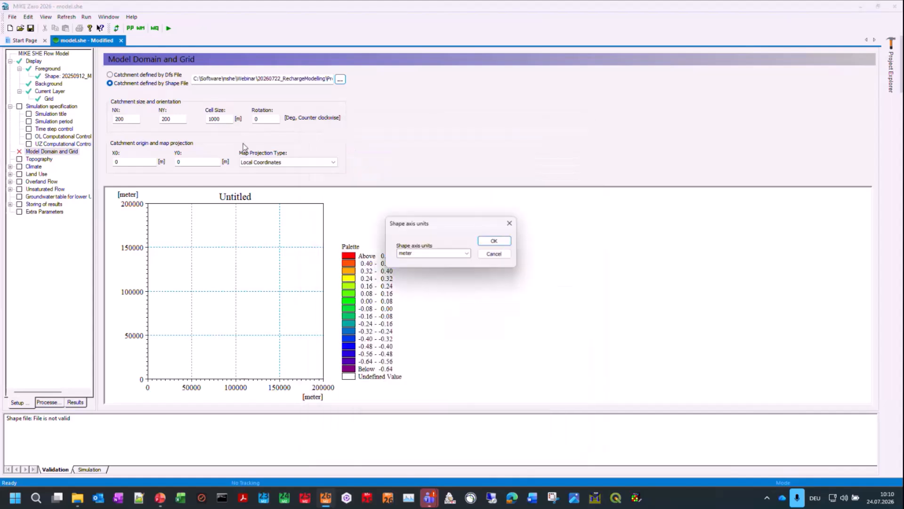
pyautogui.click(495, 242)
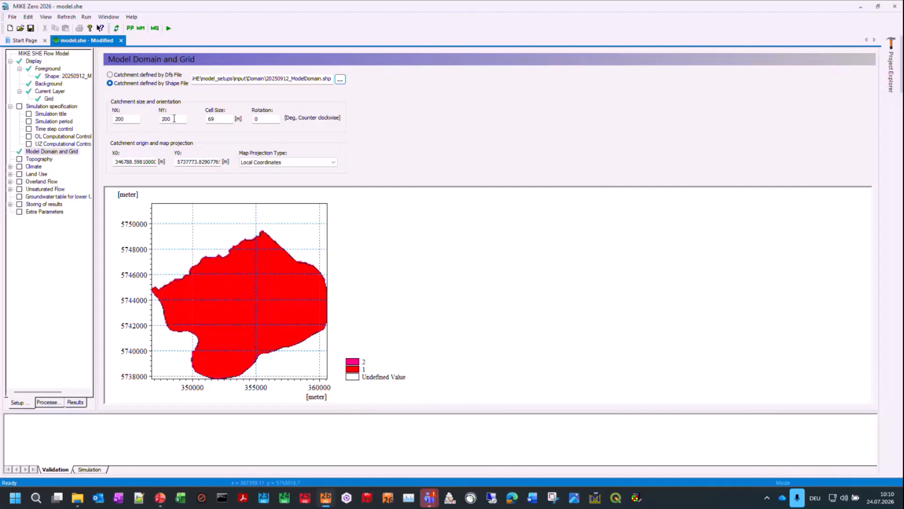
# Step: Set the cell size of the model domain grid to 100 m
pyautogui.doubleClick(216, 119)
pyautogui.write('100')
pyautogui.click(177, 120)
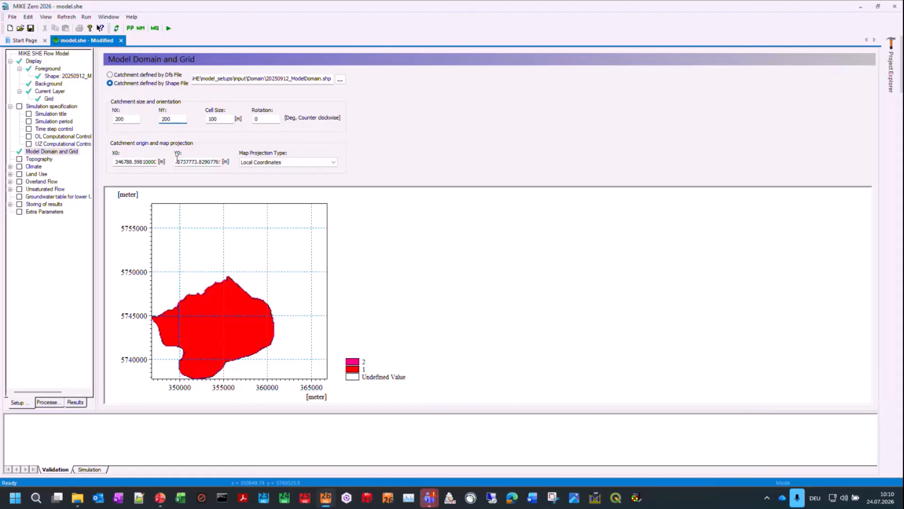
# Step: Set the catchment origin to X0 346700 m and Y0 5737700 m
pyautogui.moveTo(127, 162); pyautogui.dragTo(185, 159)
pyautogui.write('00')
pyautogui.moveTo(190, 163); pyautogui.dragTo(228, 162)
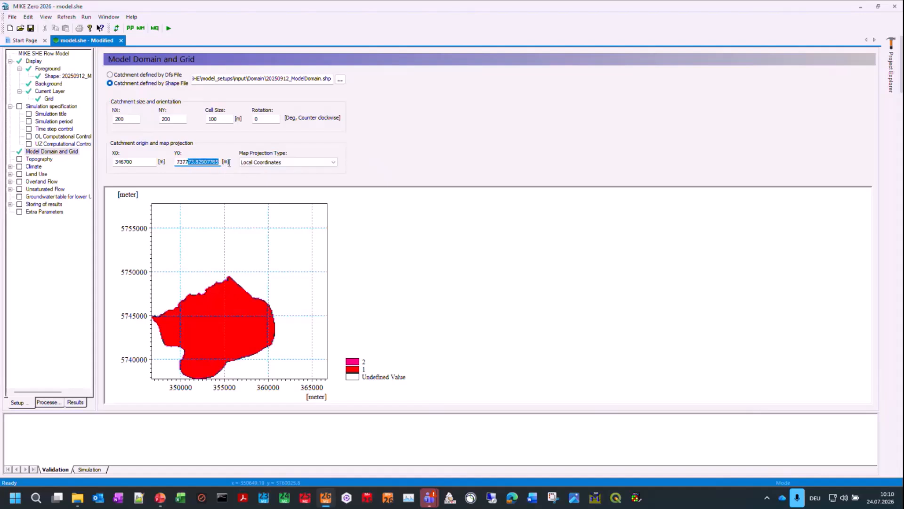
pyautogui.write('00')
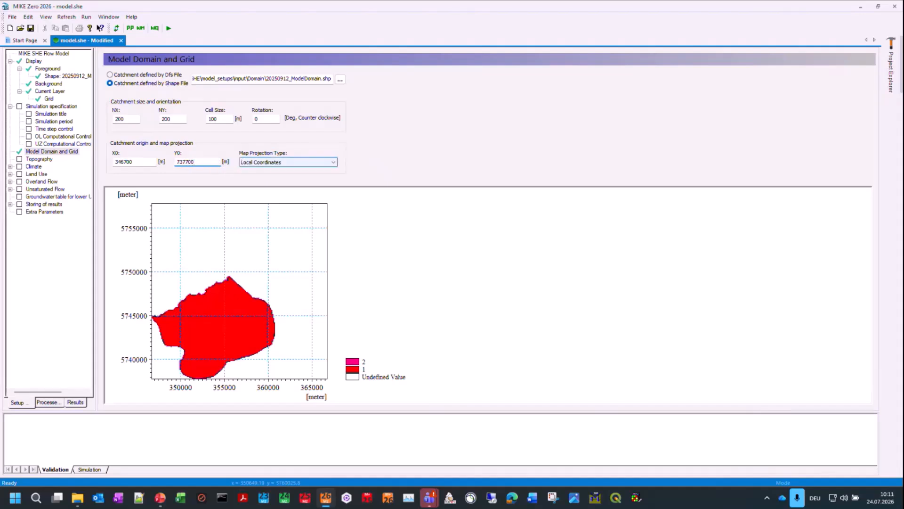
pyautogui.click(127, 162)
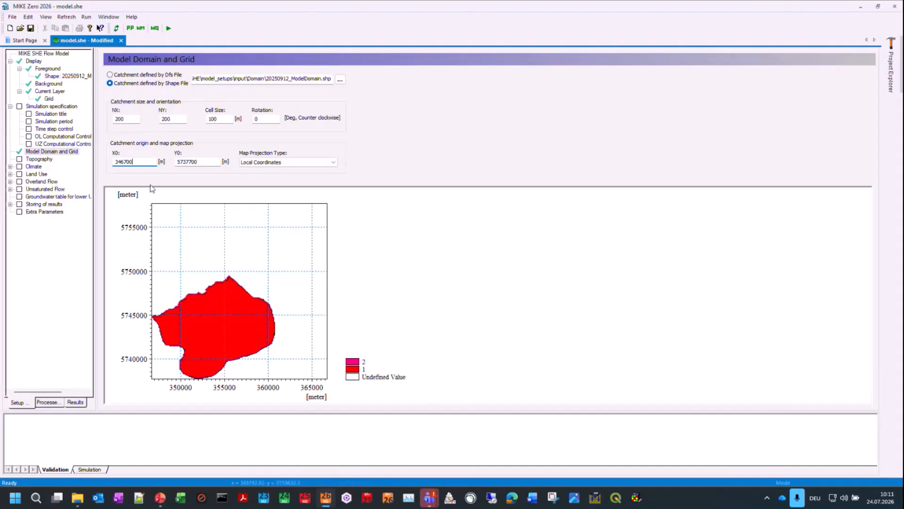
# Step: Try a catchment origin X0 of 346500 m and restore it to 346700 m
pyautogui.click(128, 162)
pyautogui.write('5')
pyautogui.click(200, 162)
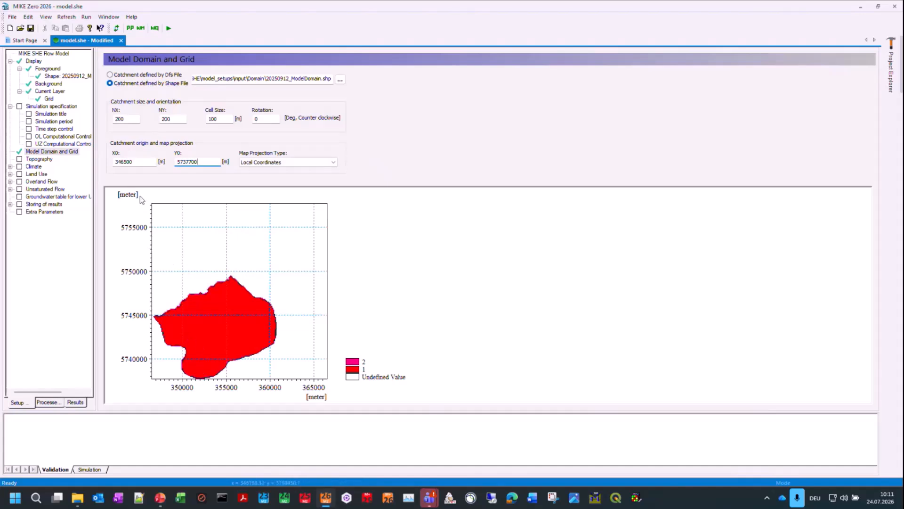
pyautogui.click(126, 161)
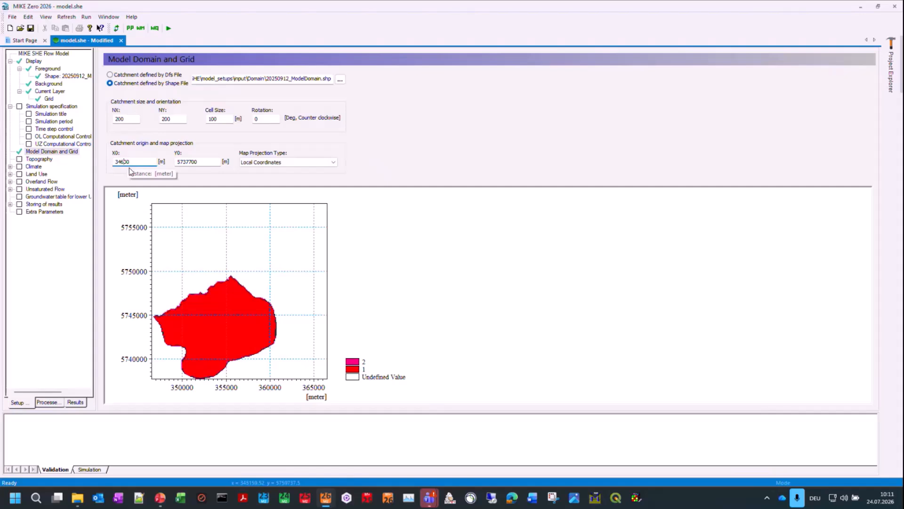
pyautogui.write('7')
pyautogui.click(214, 163)
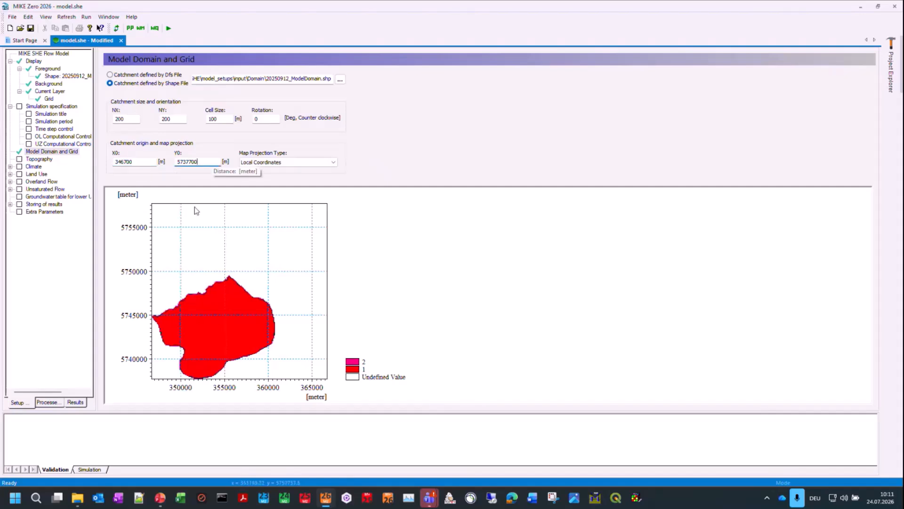
# Step: Set the catchment grid size to NX 150 and NY 125
pyautogui.doubleClick(120, 118)
pyautogui.write('150')
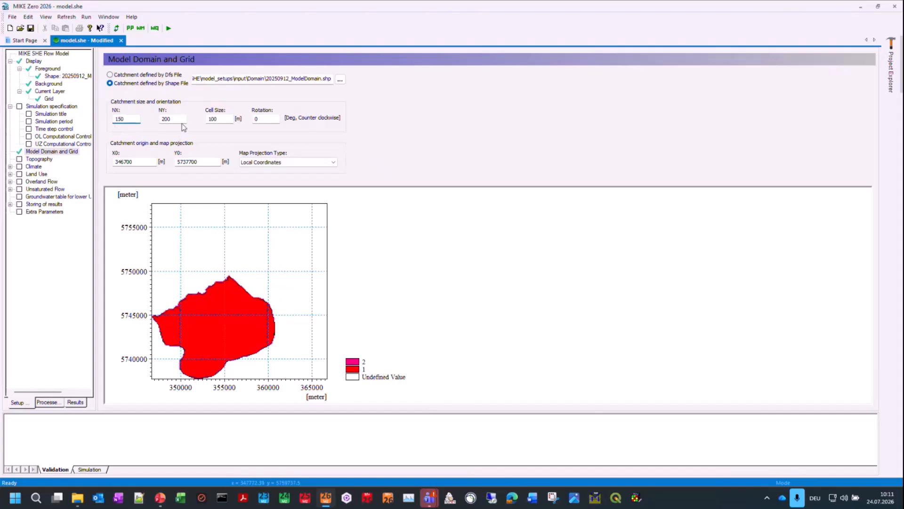
pyautogui.click(183, 124)
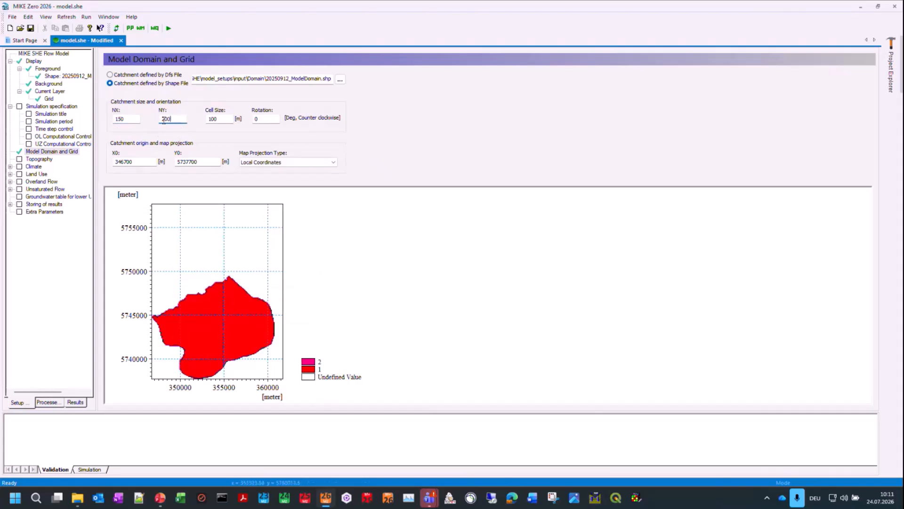
pyautogui.doubleClick(164, 120)
pyautogui.write('25')
pyautogui.click(224, 120)
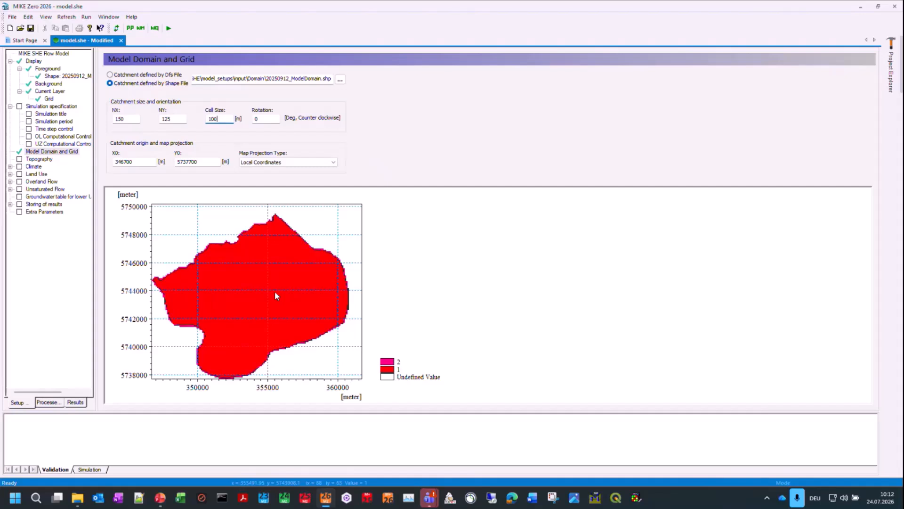
# Step: Define the topography by the grid file DEM_50m.dfs2 from the Topo input folder, using its DEM item as elevation
pyautogui.click(39, 159)
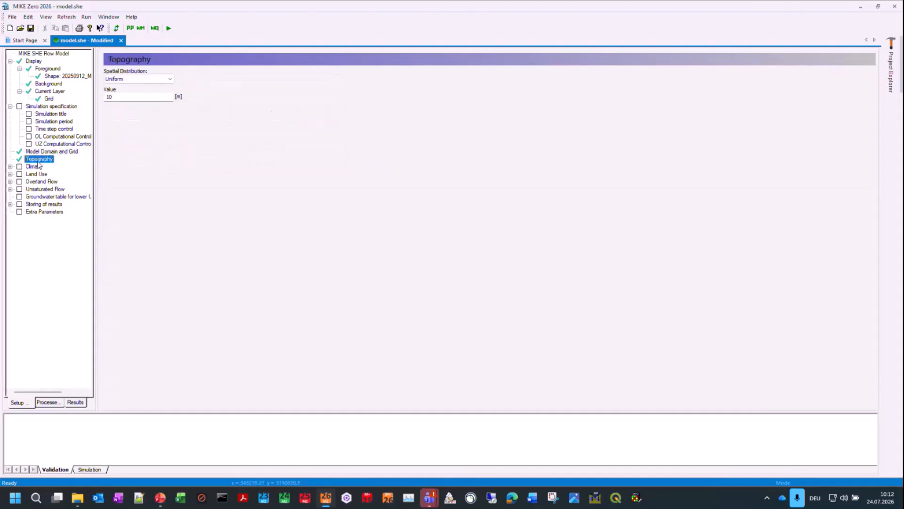
pyautogui.click(142, 79)
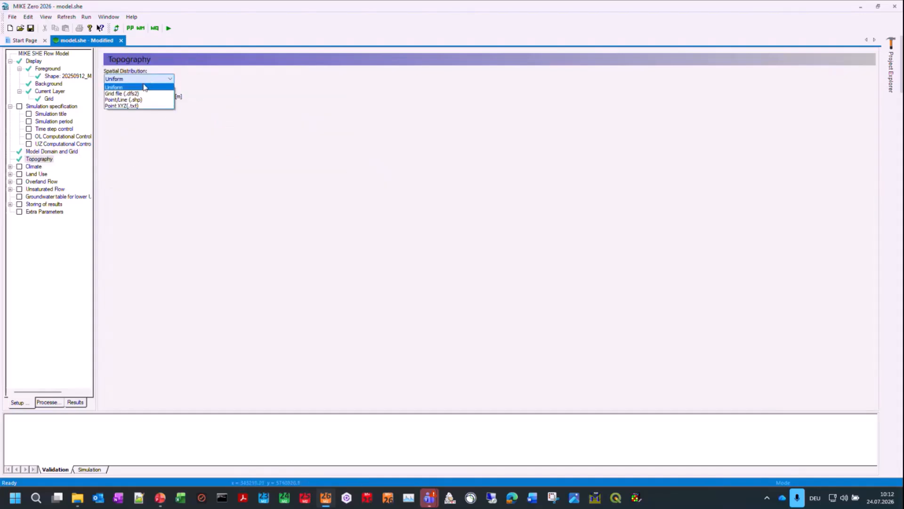
pyautogui.click(137, 93)
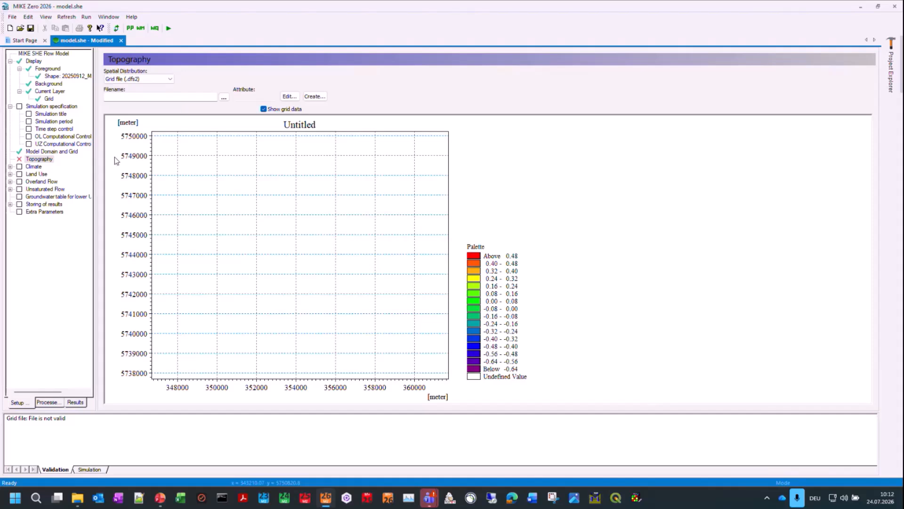
pyautogui.click(224, 97)
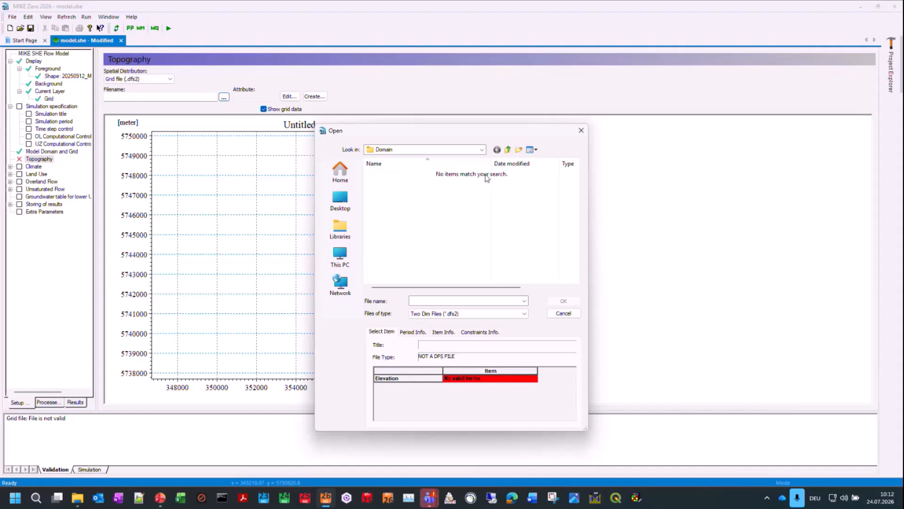
pyautogui.click(507, 151)
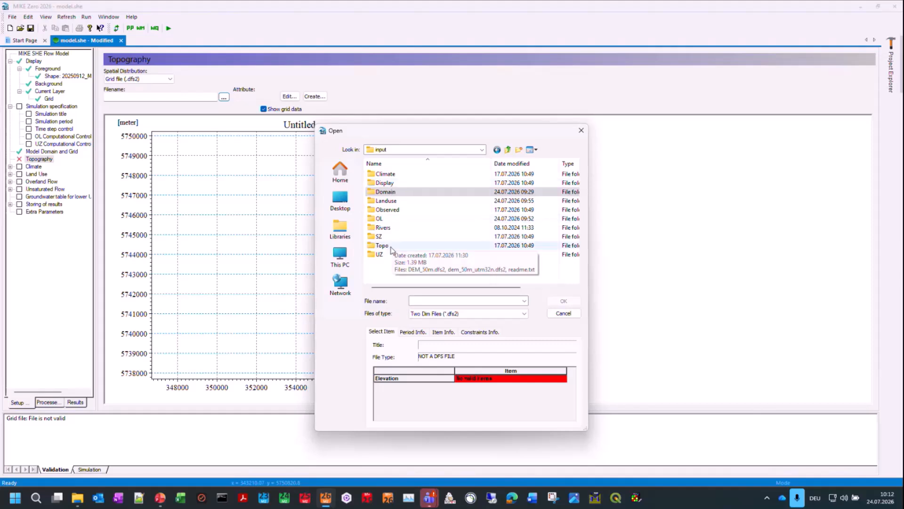
pyautogui.doubleClick(389, 245)
pyautogui.click(403, 174)
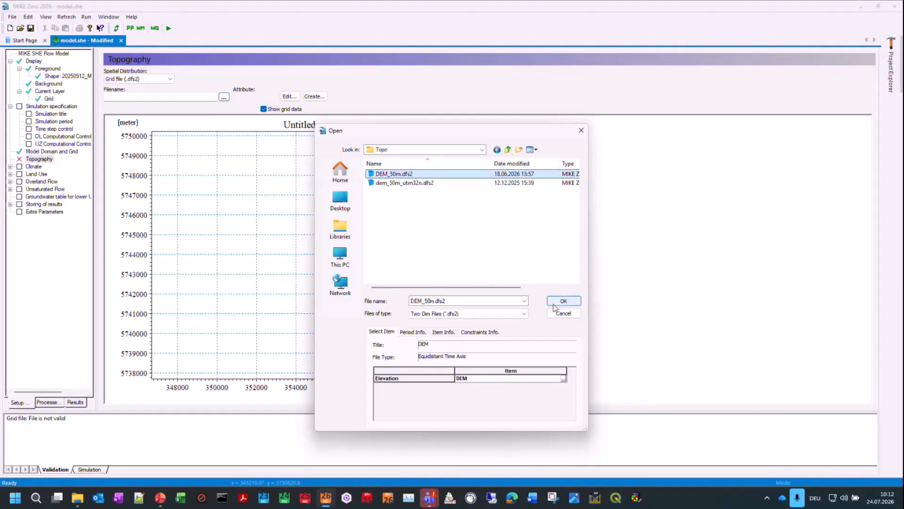
pyautogui.click(563, 379)
pyautogui.click(565, 385)
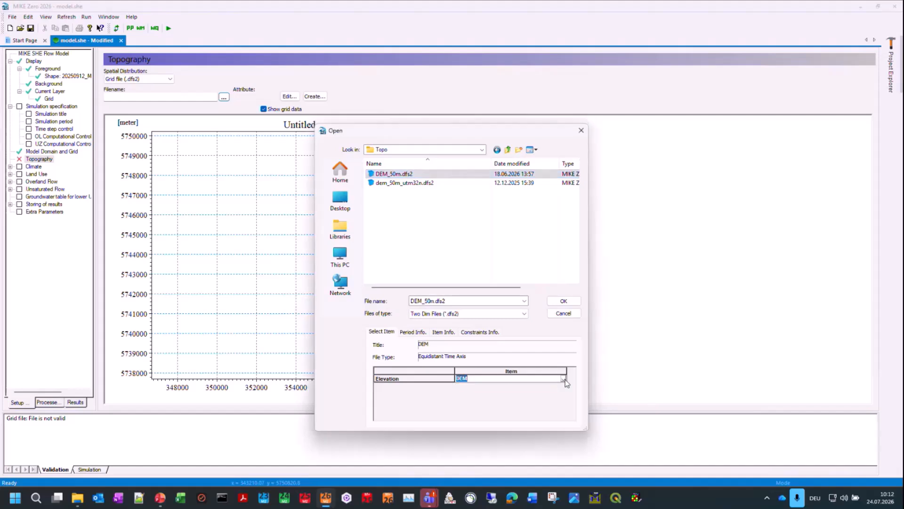
pyautogui.click(563, 301)
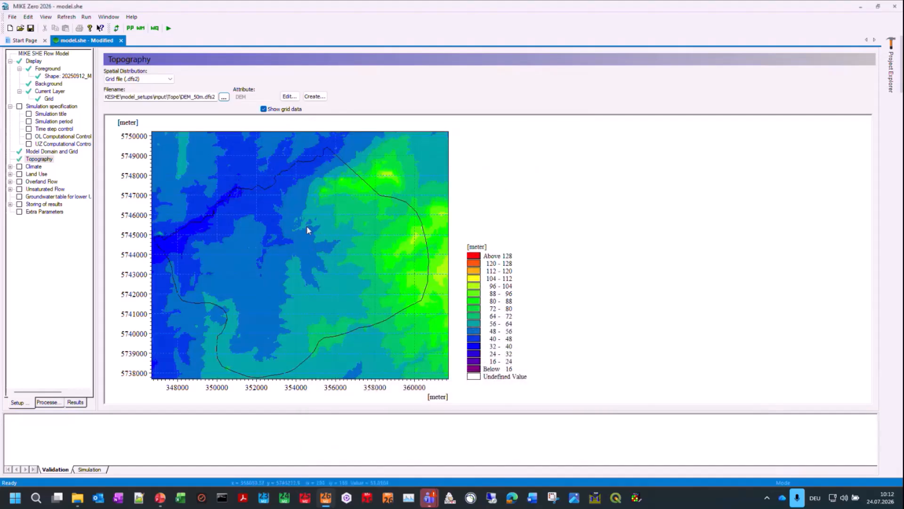
# Step: Set the climate's precipitation rate to a Uniform spatial distribution and a Time varying (.dfs0) temporal distribution
pyautogui.click(34, 166)
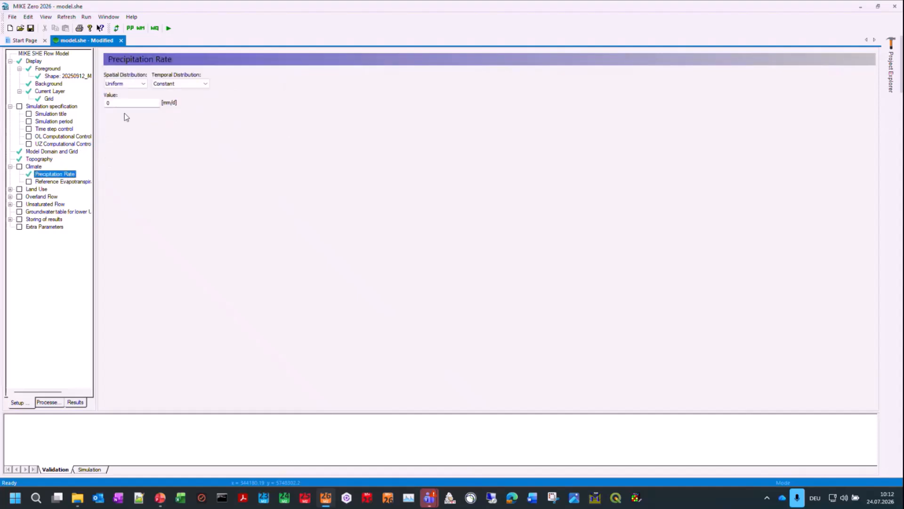
pyautogui.click(142, 84)
pyautogui.click(158, 88)
pyautogui.click(166, 84)
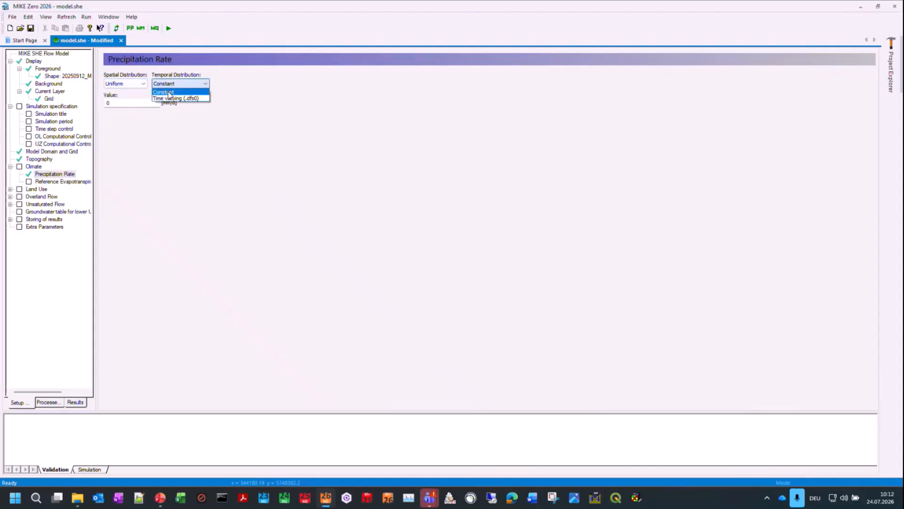
pyautogui.click(156, 92)
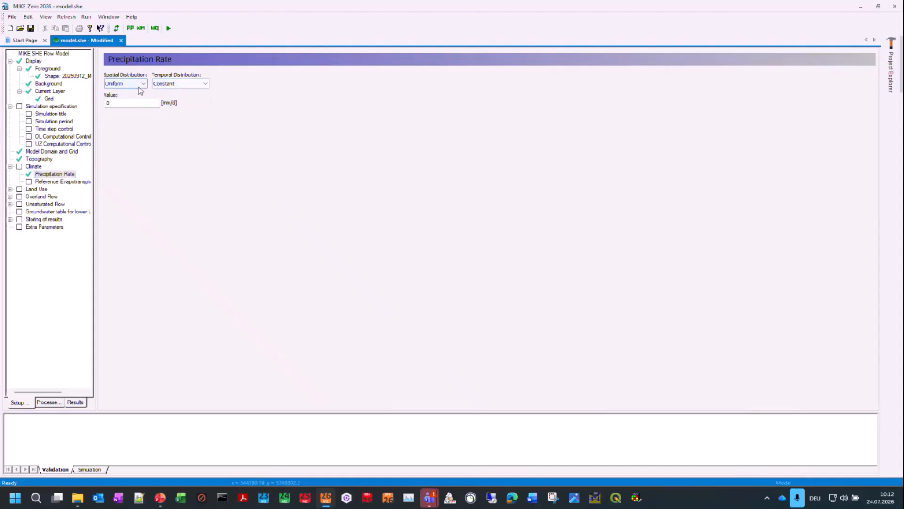
pyautogui.click(141, 84)
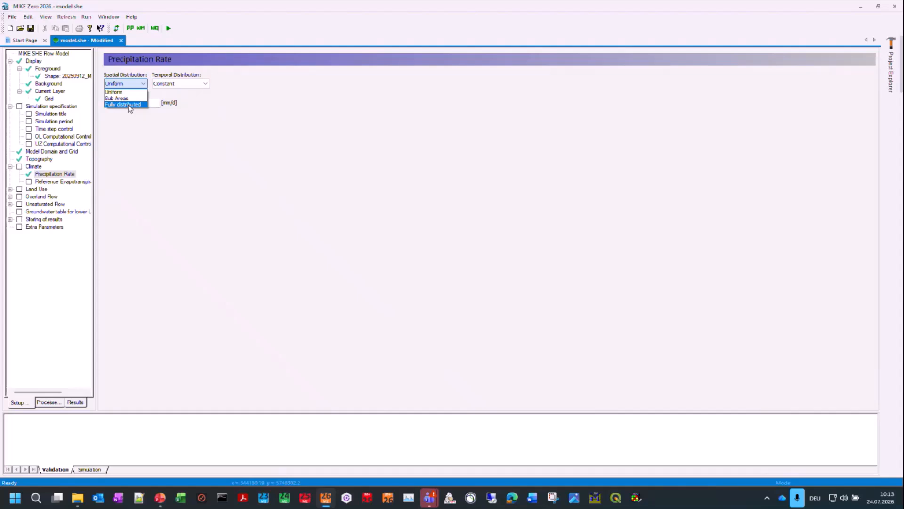
pyautogui.click(150, 86)
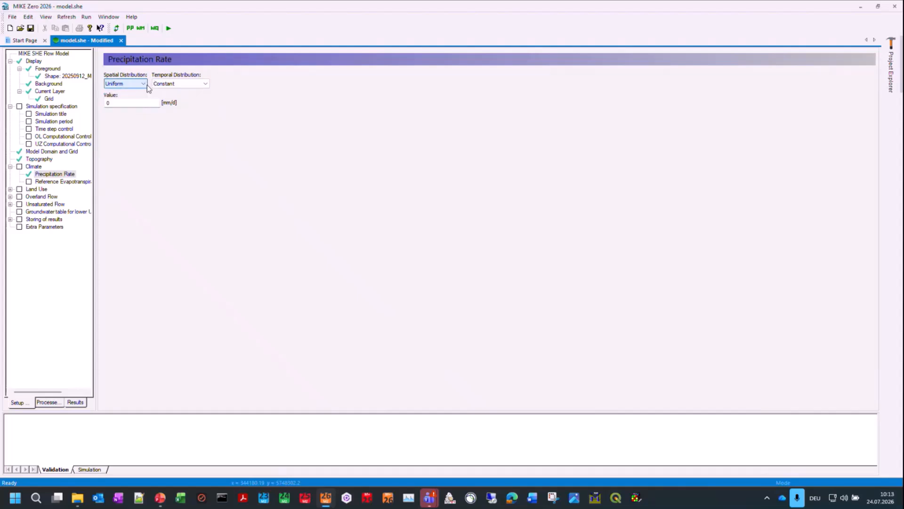
pyautogui.click(170, 85)
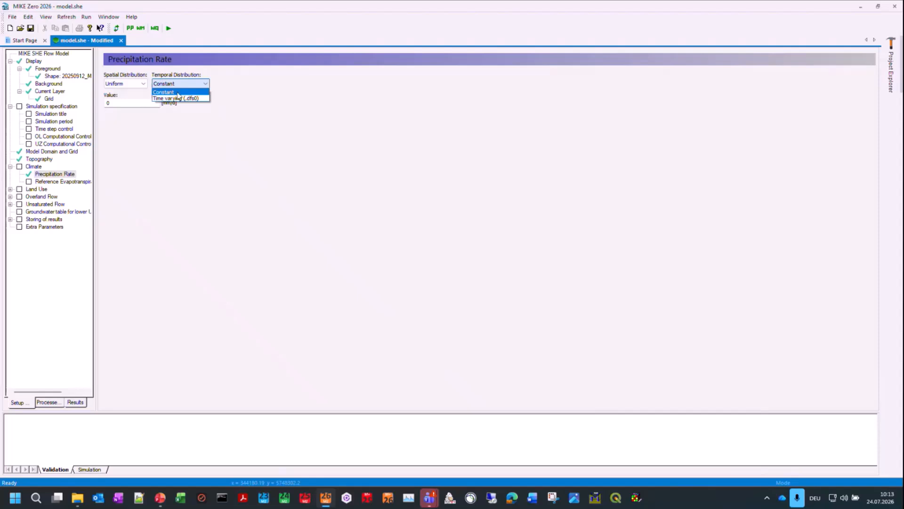
pyautogui.click(178, 98)
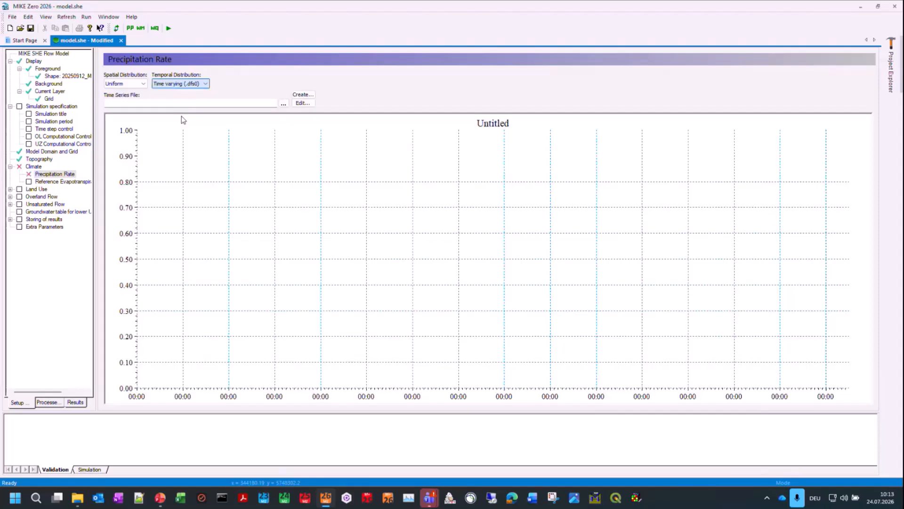
# Step: Assign Precipitation.dfs0 from the Climate input's Precipitation folder as the time series file for the precipitation rate
pyautogui.click(283, 104)
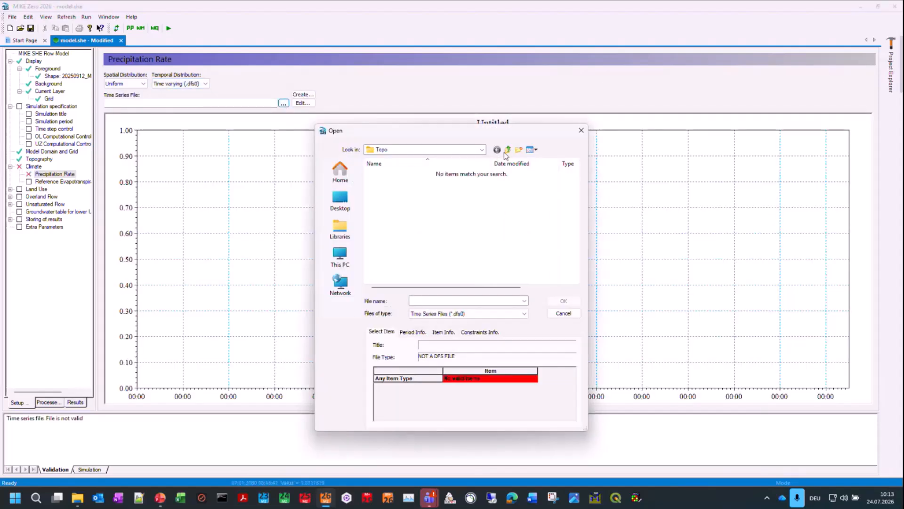
pyautogui.click(507, 149)
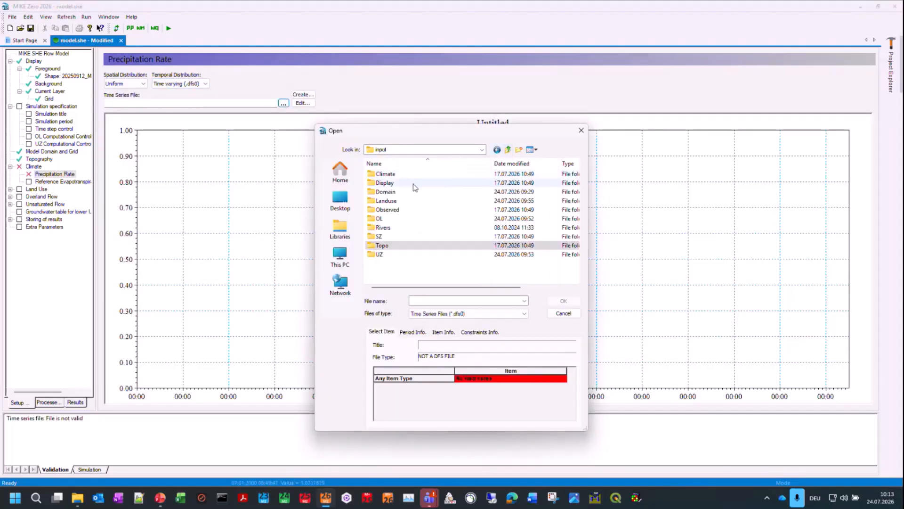
pyautogui.doubleClick(389, 174)
pyautogui.click(389, 184)
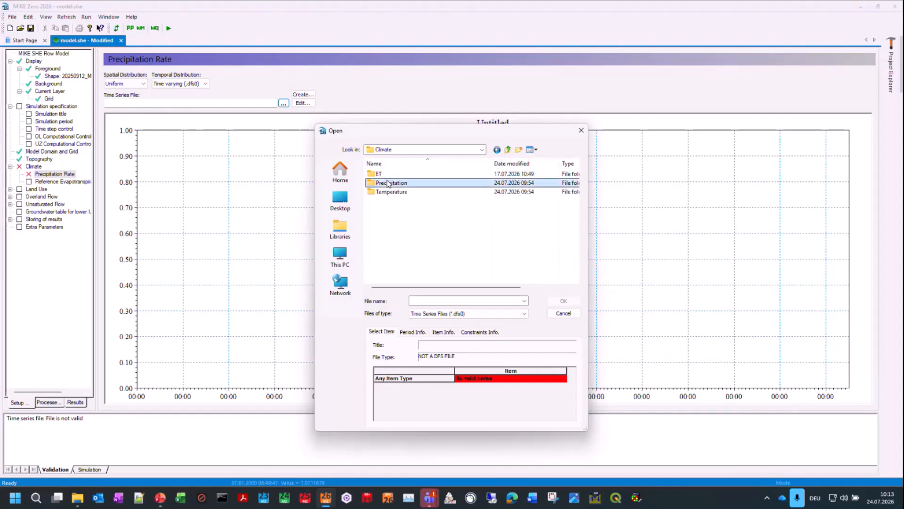
pyautogui.doubleClick(389, 183)
pyautogui.click(391, 174)
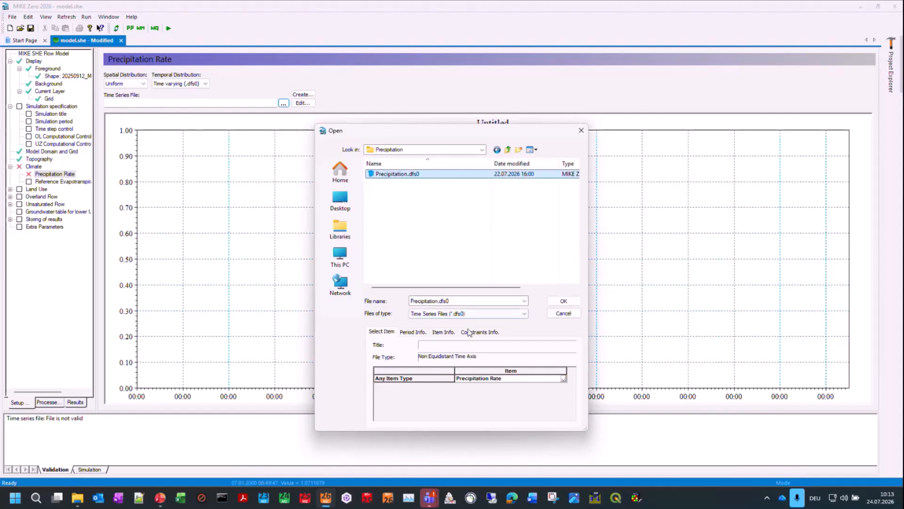
pyautogui.click(571, 302)
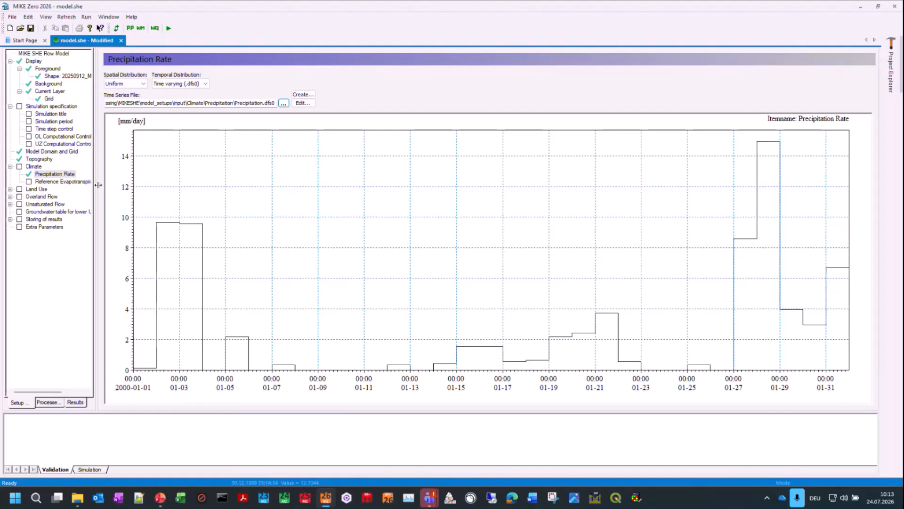
# Step: Set the temporal distribution of the reference evapotranspiration to Time varying (.dfs0)
pyautogui.click(80, 183)
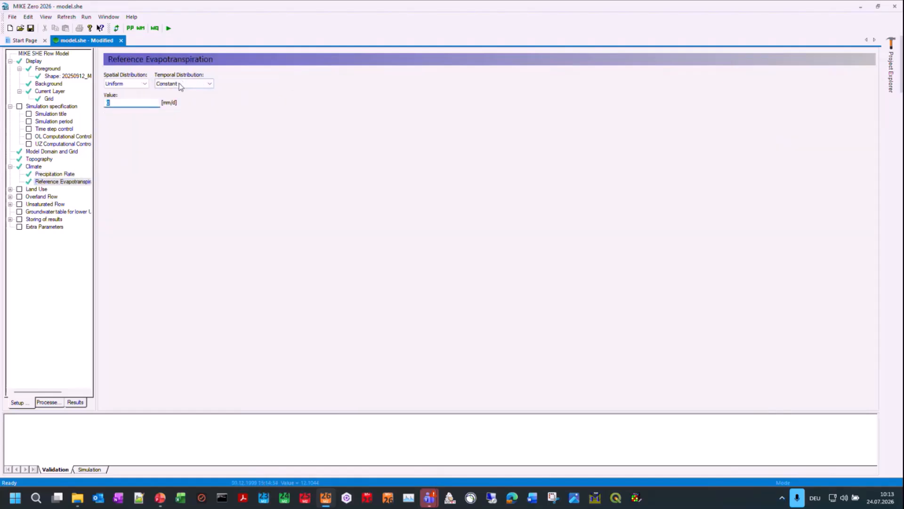
pyautogui.click(180, 83)
pyautogui.click(175, 100)
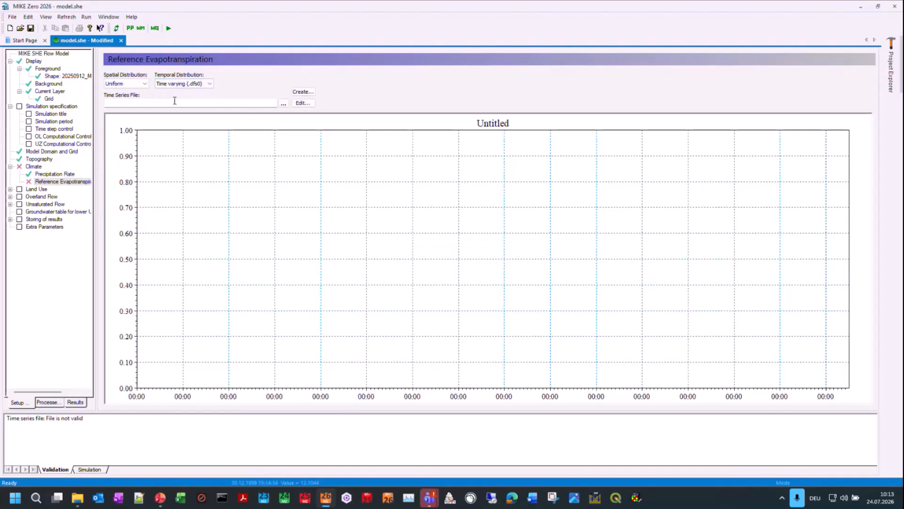
# Step: Try to assign ReferenceEvapotranspiration.dfs0 from the ET folder and check the file's constraints information
pyautogui.click(283, 103)
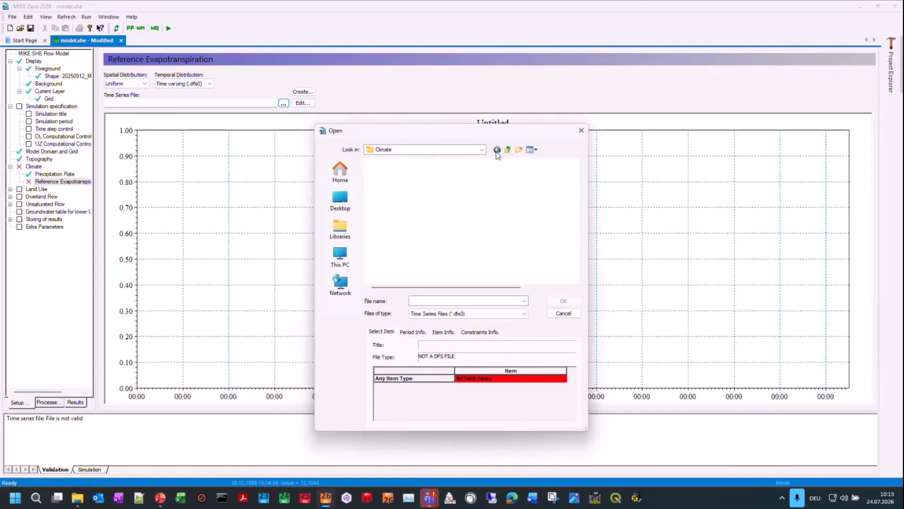
pyautogui.doubleClick(392, 180)
pyautogui.click(392, 174)
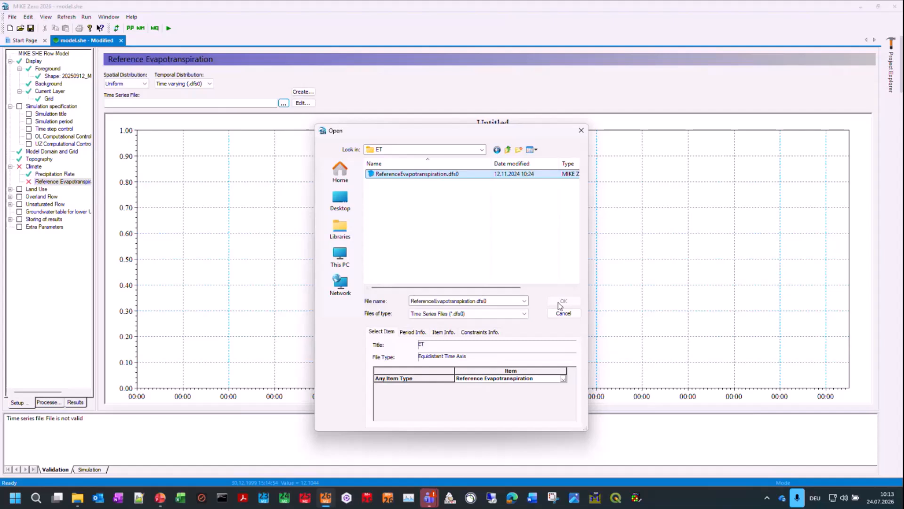
pyautogui.click(474, 332)
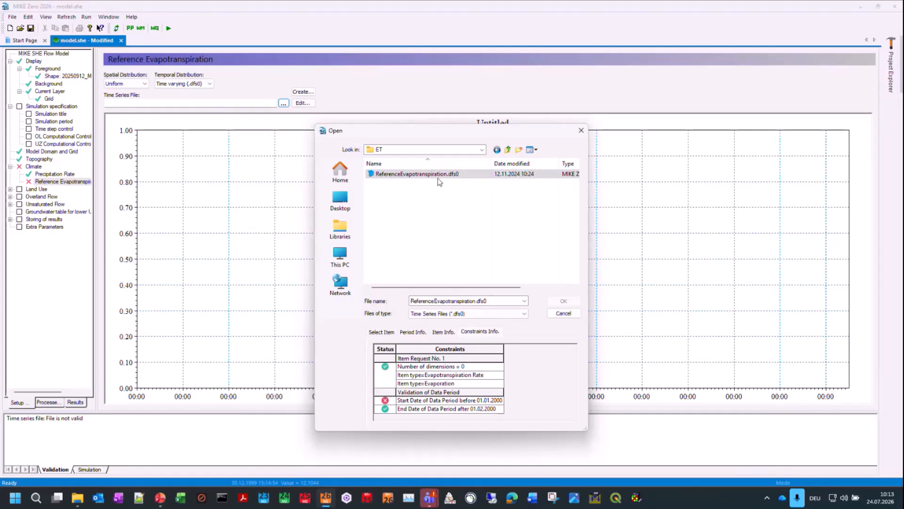
pyautogui.click(563, 313)
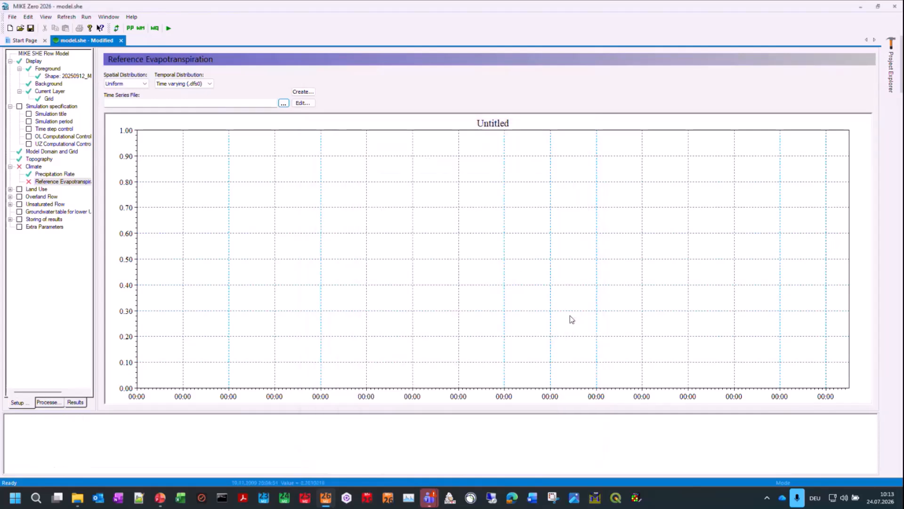
# Step: Change the start and end dates of the simulation period and return to the reference evapotranspiration settings
pyautogui.click(51, 122)
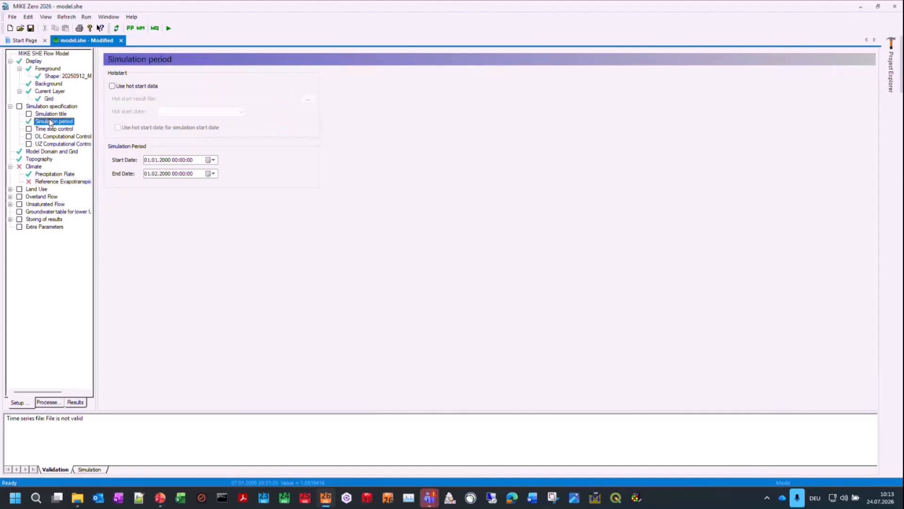
pyautogui.click(165, 161)
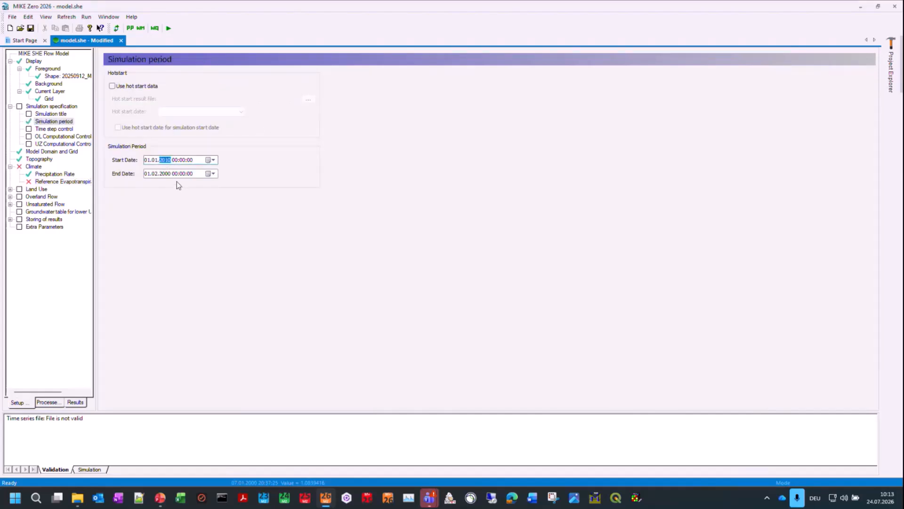
pyautogui.click(165, 174)
pyautogui.press('Left')
pyautogui.click(154, 160)
pyautogui.click(53, 183)
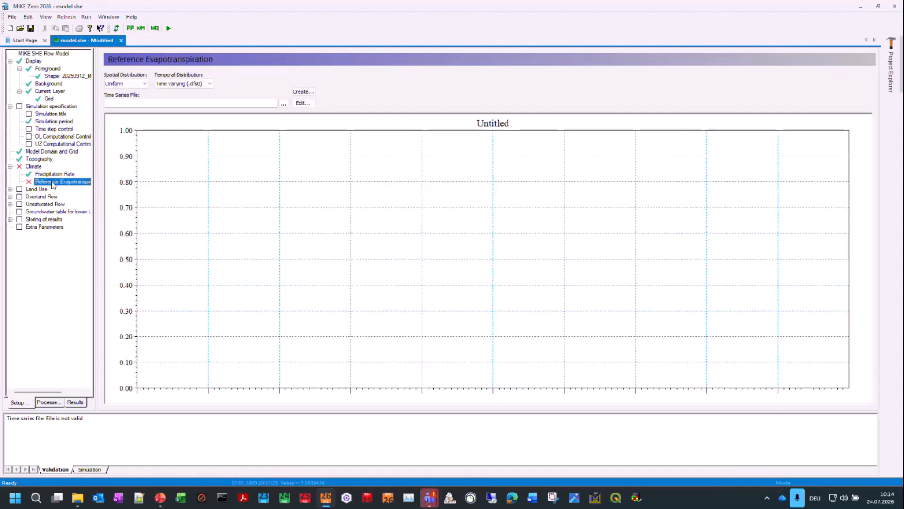
# Step: Assign ReferenceEvapotranspiration.dfs0 from the Climate input's ET folder to the reference evapotranspiration and review both climate time series
pyautogui.click(283, 103)
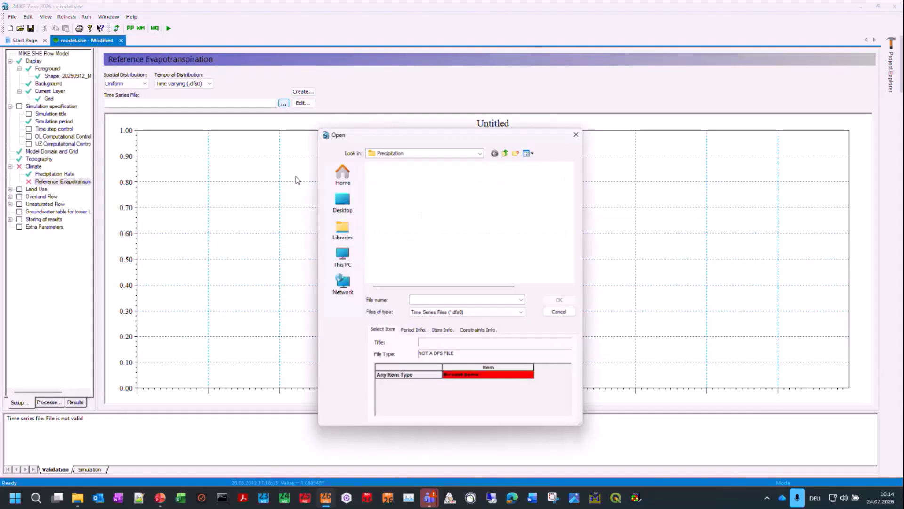
pyautogui.click(508, 149)
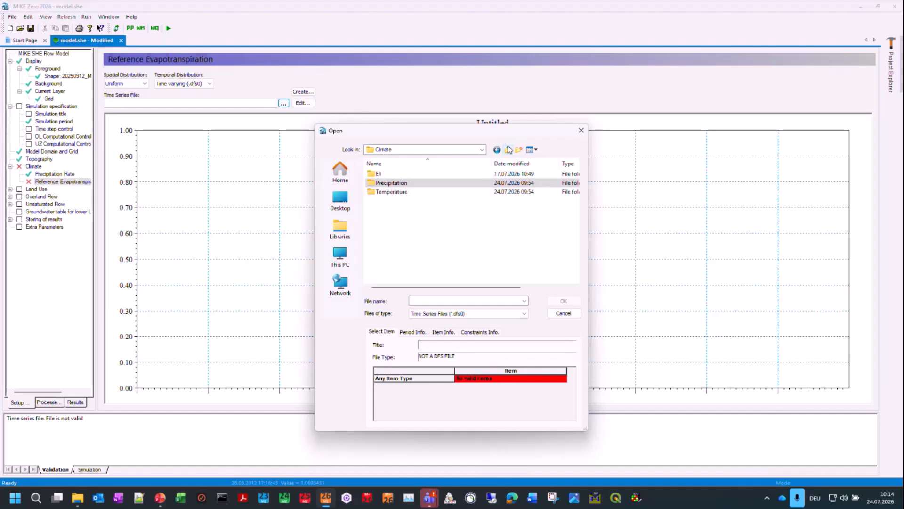
pyautogui.doubleClick(379, 174)
pyautogui.click(399, 176)
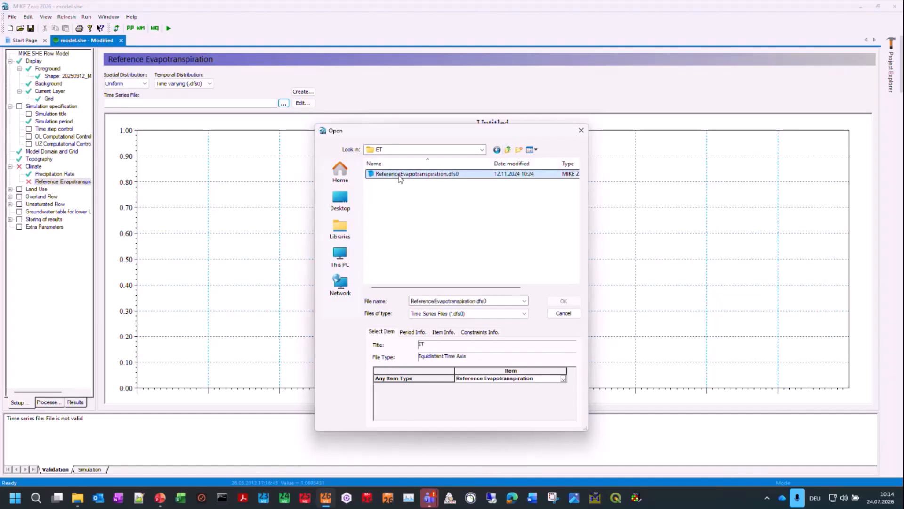
pyautogui.click(481, 332)
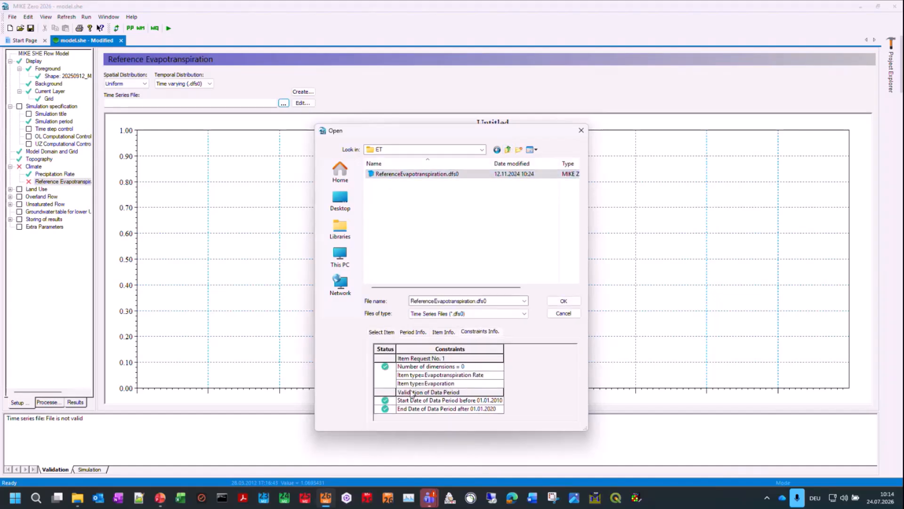
pyautogui.click(565, 301)
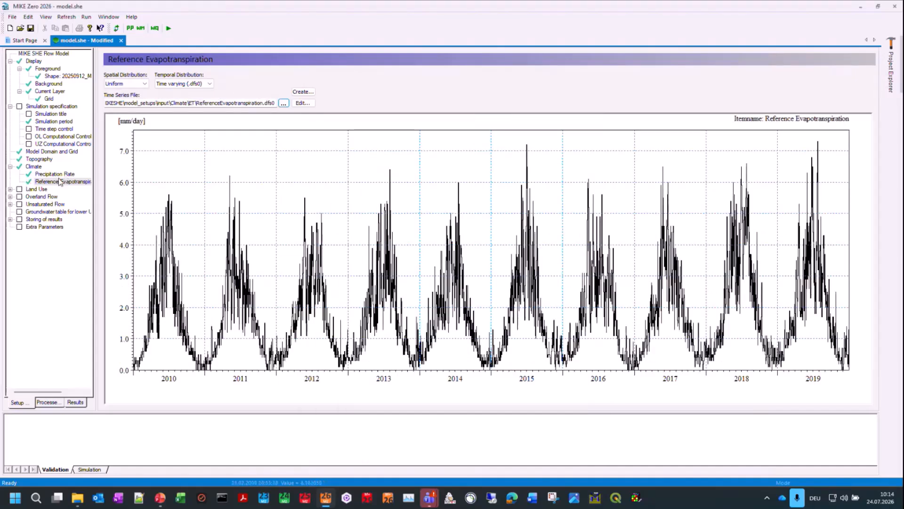
pyautogui.click(54, 176)
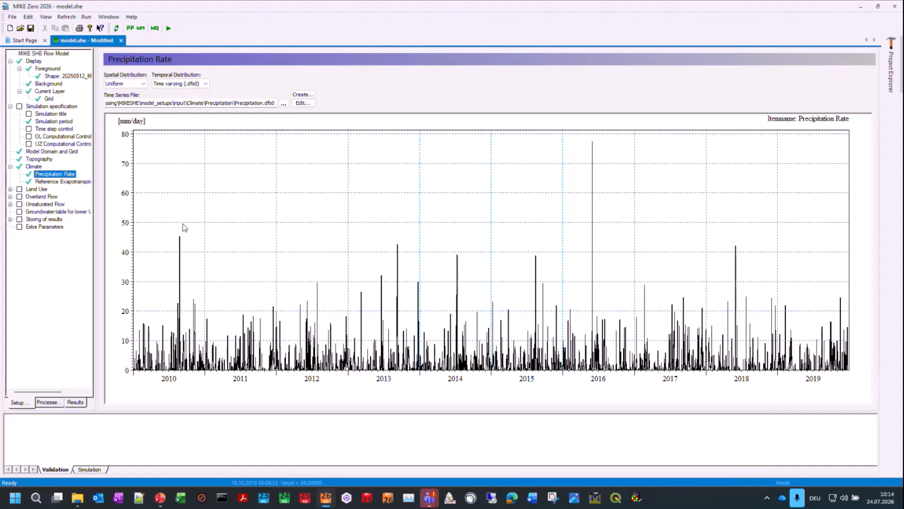
pyautogui.click(76, 184)
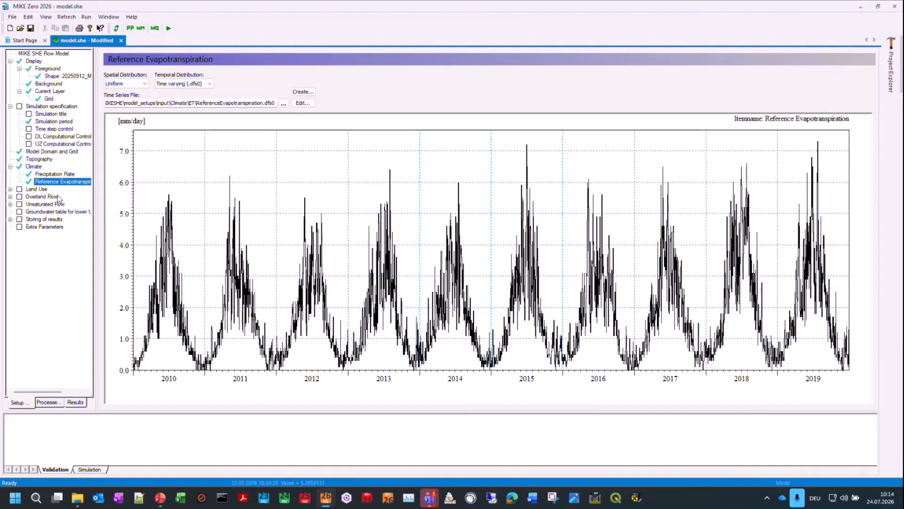
# Step: Set the spatial distribution of the land use vegetation to Sub Areas
pyautogui.click(42, 190)
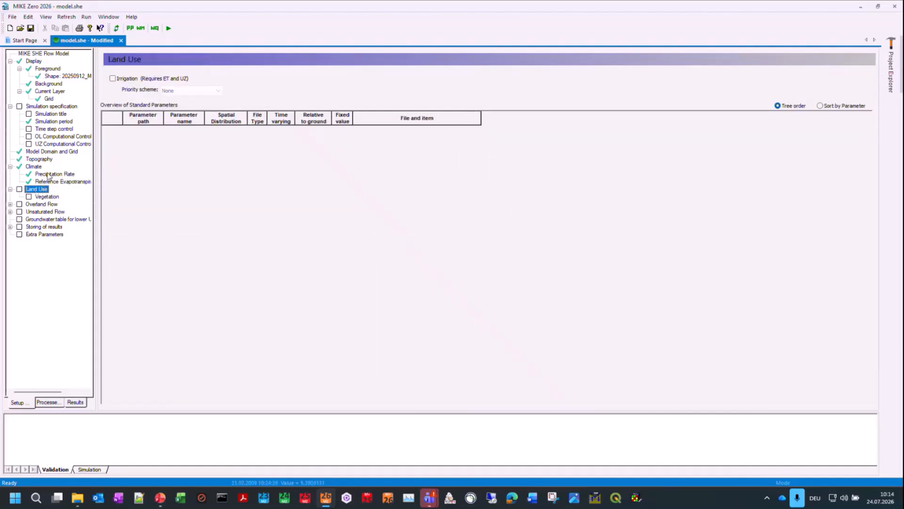
pyautogui.click(46, 197)
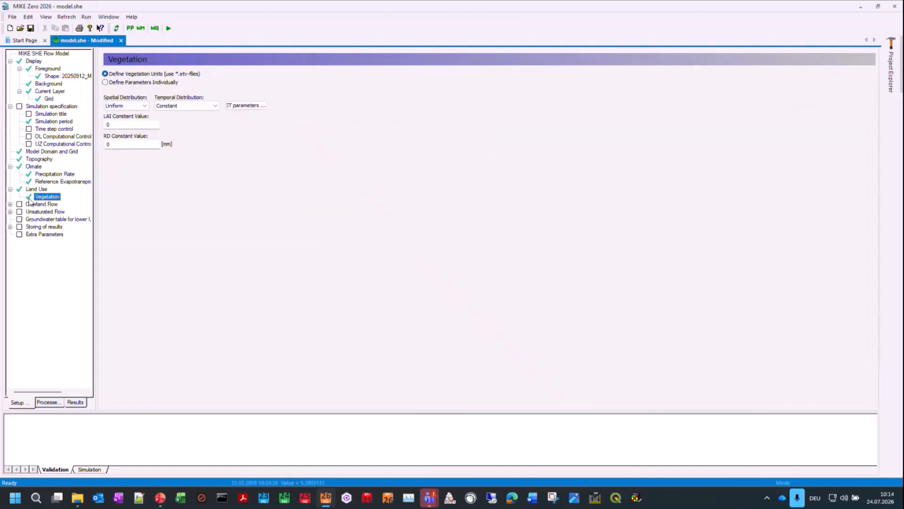
pyautogui.click(186, 105)
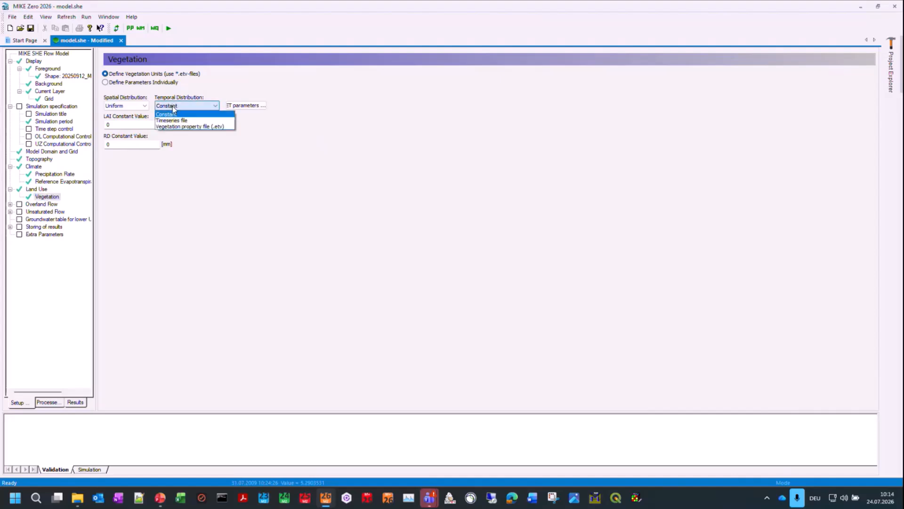
pyautogui.click(124, 105)
pyautogui.click(125, 105)
pyautogui.click(122, 121)
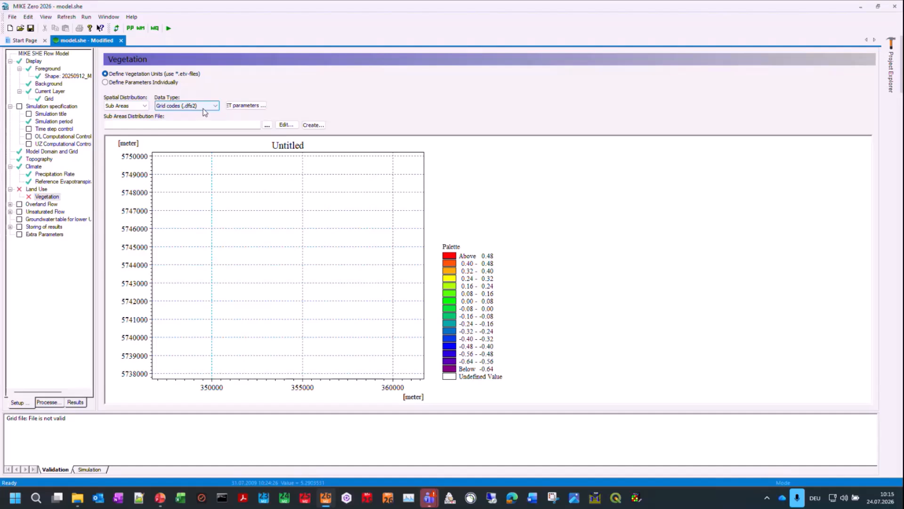
# Step: Assign Landuse_Gridcodes.dfs2 from the Landuse input's Vegetation folder as the sub areas distribution file and expand the vegetation grid codes
pyautogui.click(267, 125)
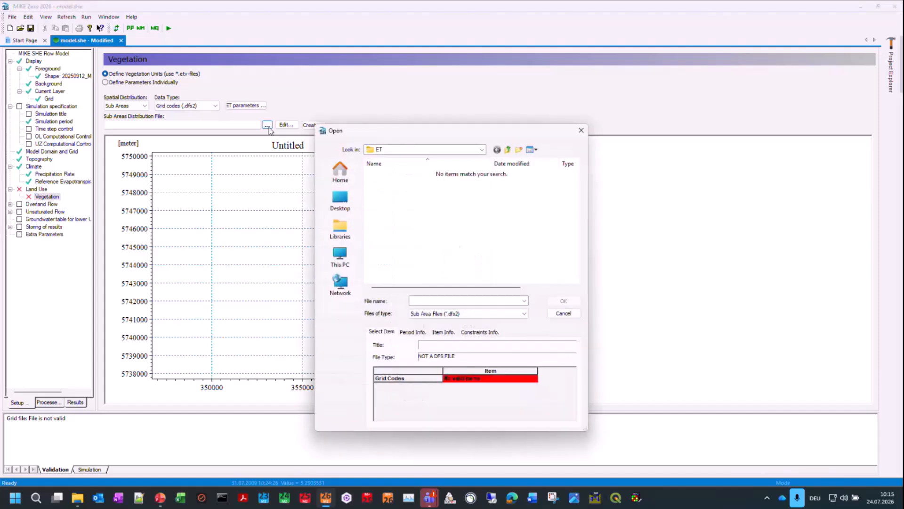
pyautogui.click(508, 149)
pyautogui.click(509, 150)
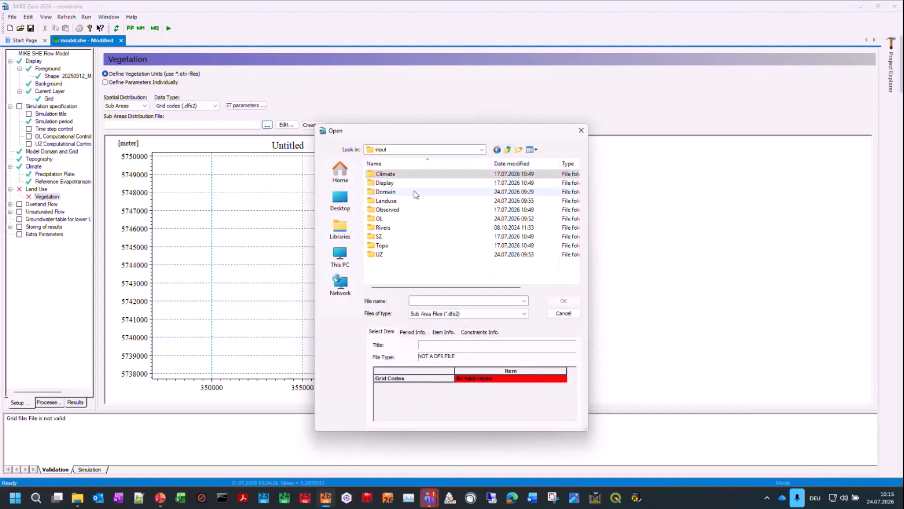
pyautogui.doubleClick(387, 201)
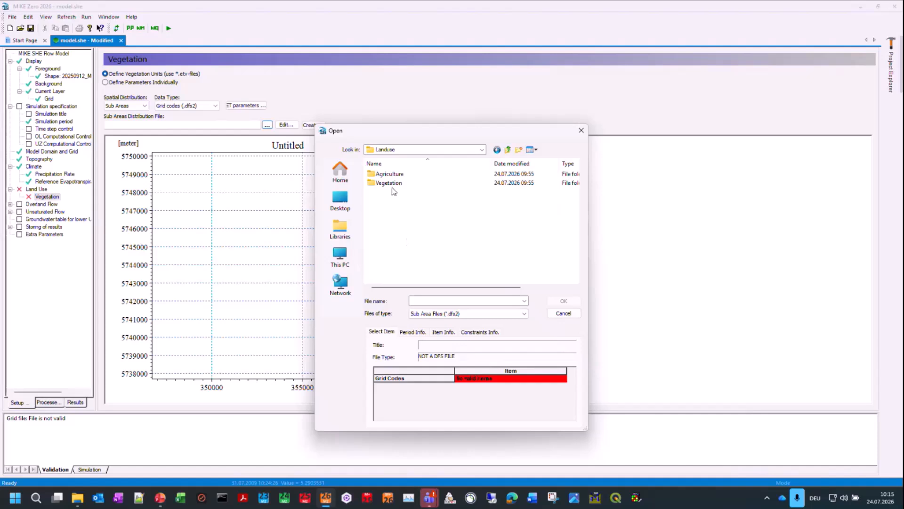
pyautogui.doubleClick(394, 183)
pyautogui.click(410, 183)
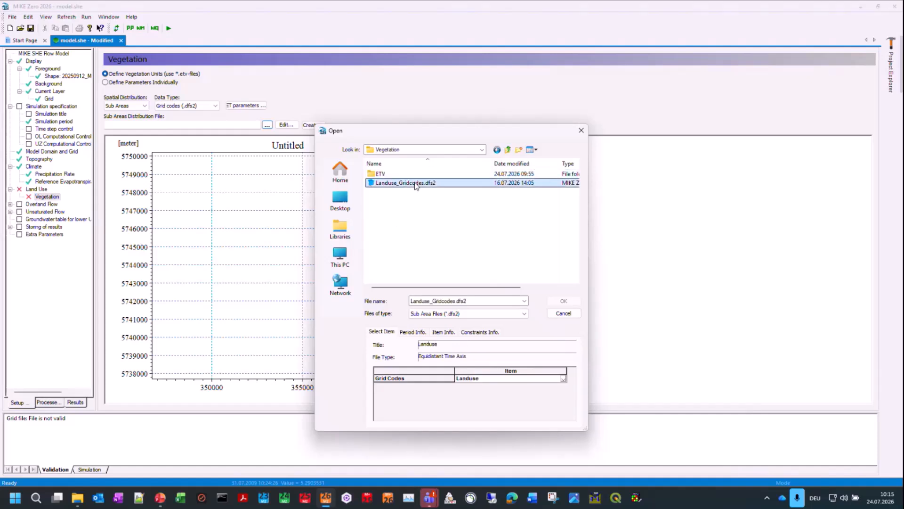
pyautogui.click(572, 302)
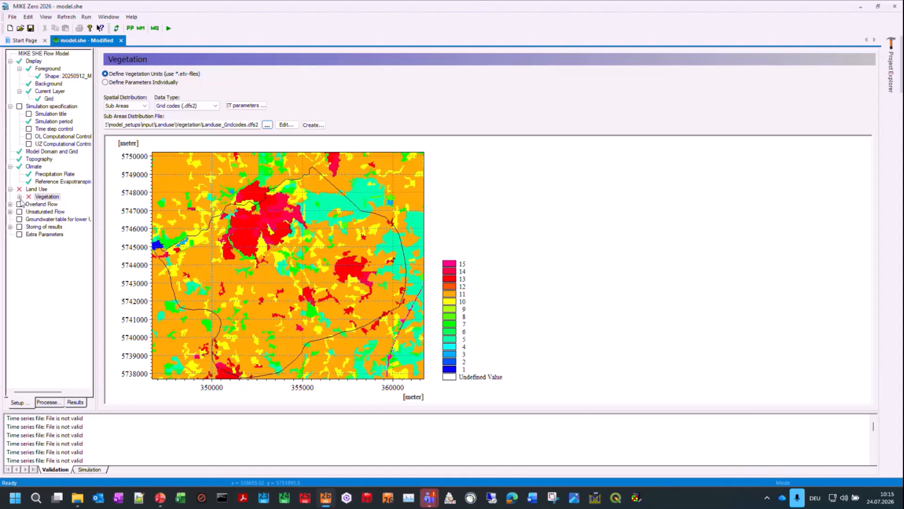
pyautogui.click(21, 199)
pyautogui.click(20, 197)
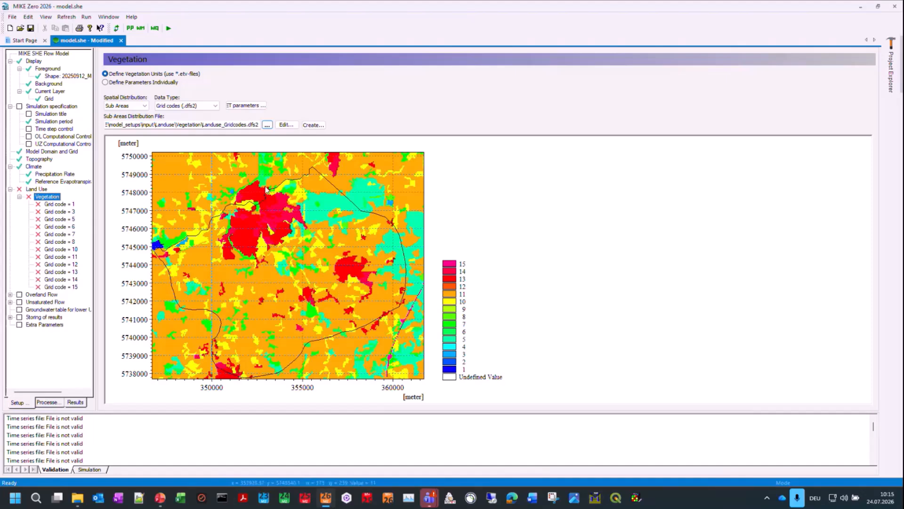
pyautogui.press('super+Left')
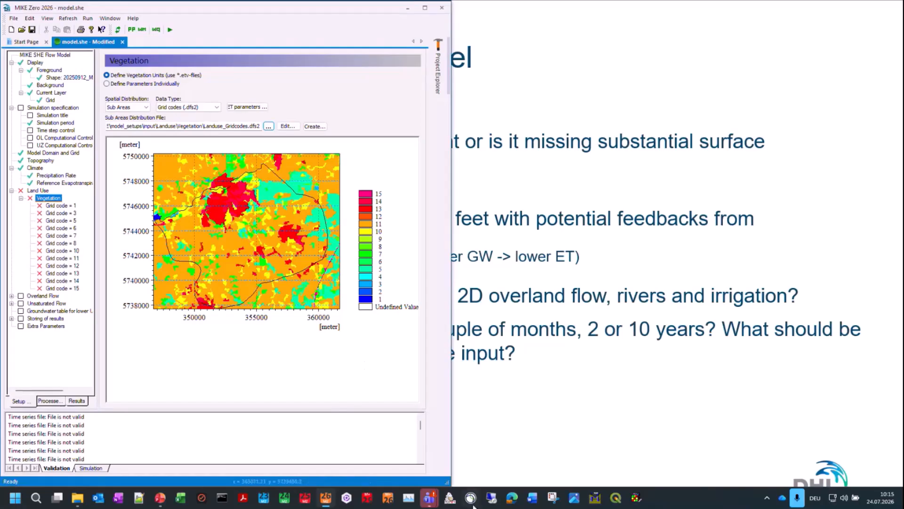
pyautogui.click(80, 501)
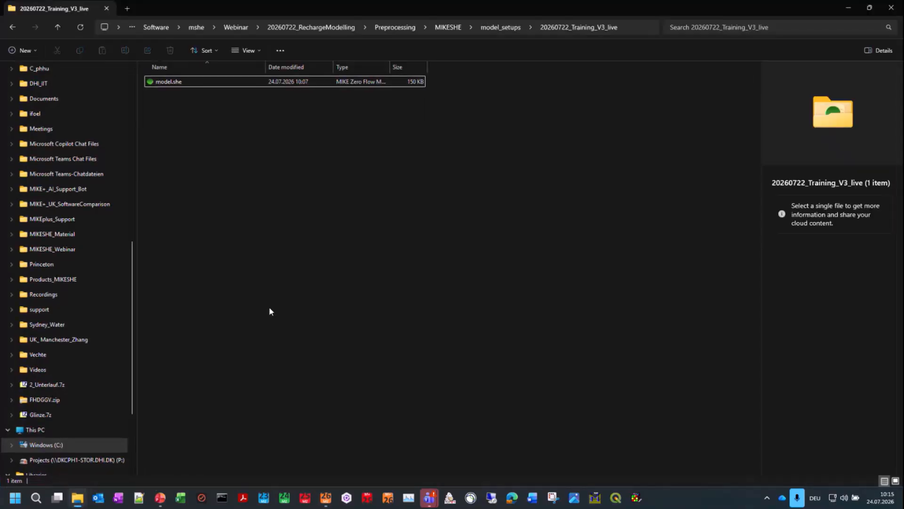
pyautogui.doubleClick(581, 8)
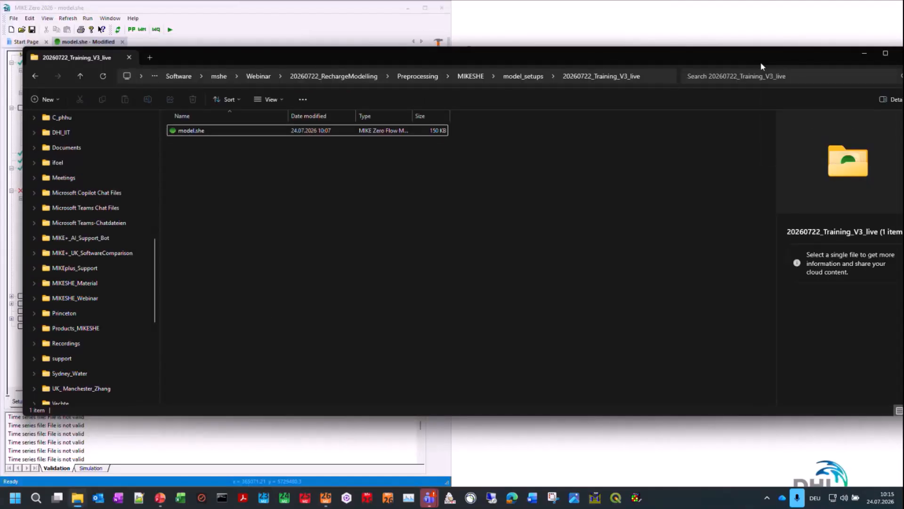
pyautogui.click(859, 52)
pyautogui.moveTo(305, 7); pyautogui.dragTo(430, 43)
pyautogui.doubleClick(429, 40)
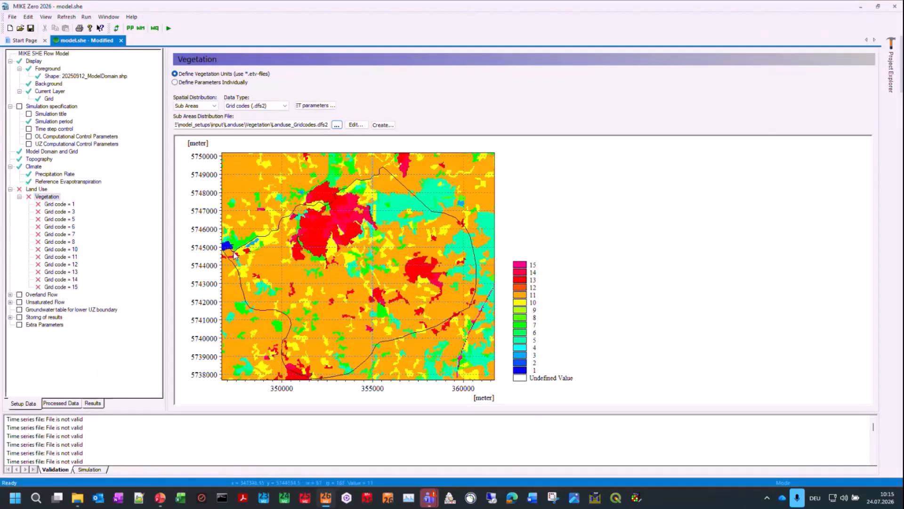
# Step: Set the temporal distribution of vegetation grid code 1 to Vegetation property file (.etv)
pyautogui.click(43, 206)
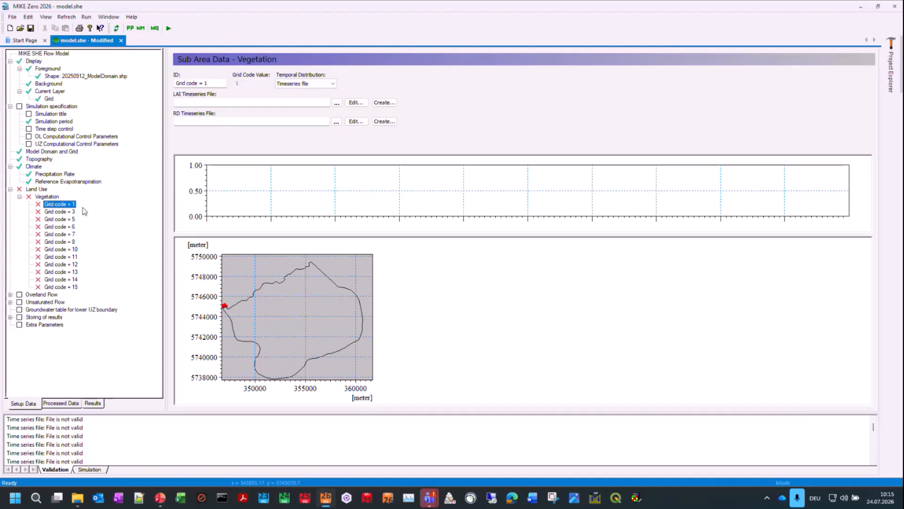
pyautogui.click(335, 83)
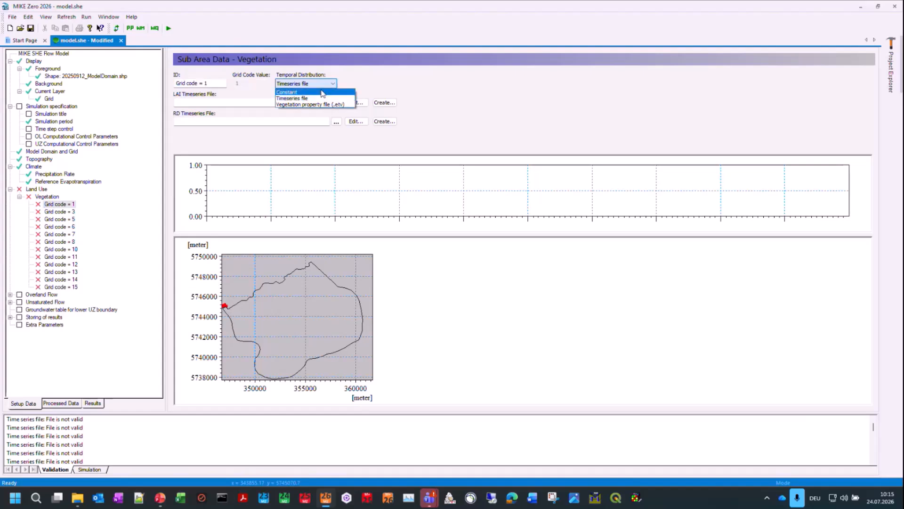
pyautogui.click(319, 104)
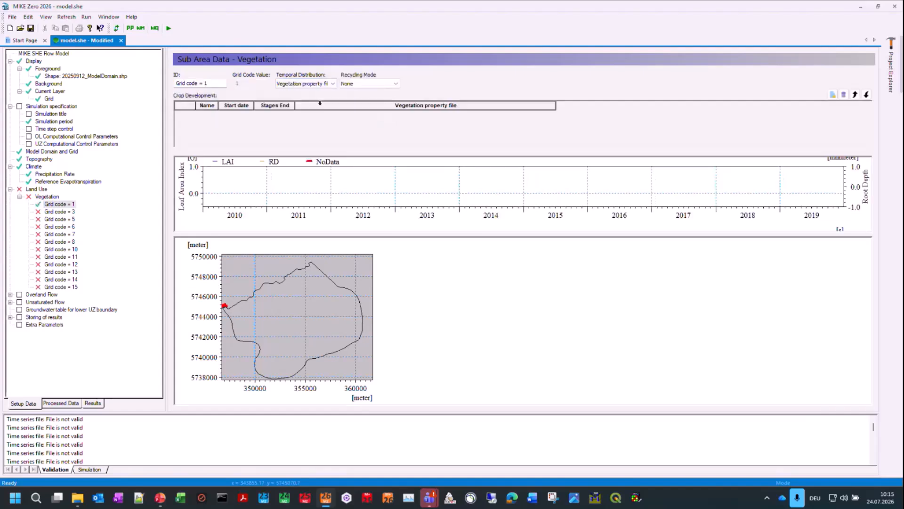
# Step: Switch to File Explorer and open DHI_Europe_default_20260522.etv from the model setups' input\Landuse\Vegetation\ETV folder
pyautogui.click(76, 501)
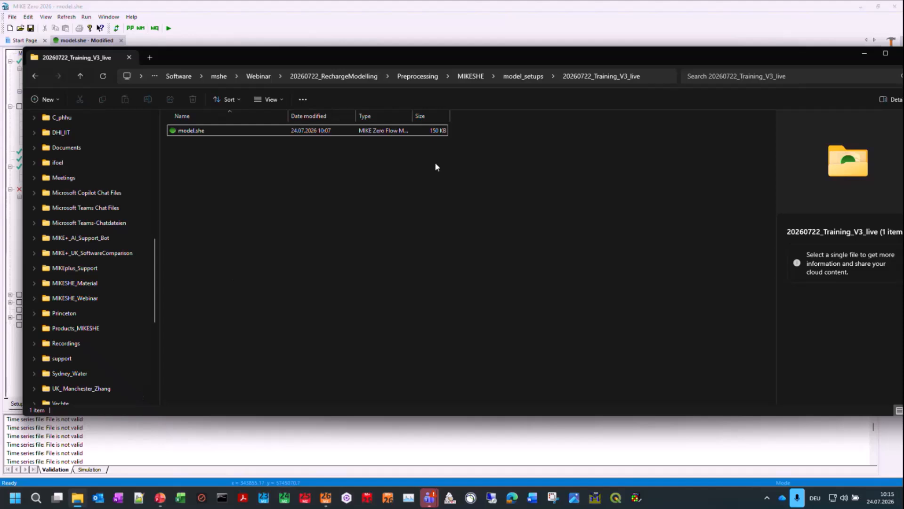
pyautogui.click(533, 77)
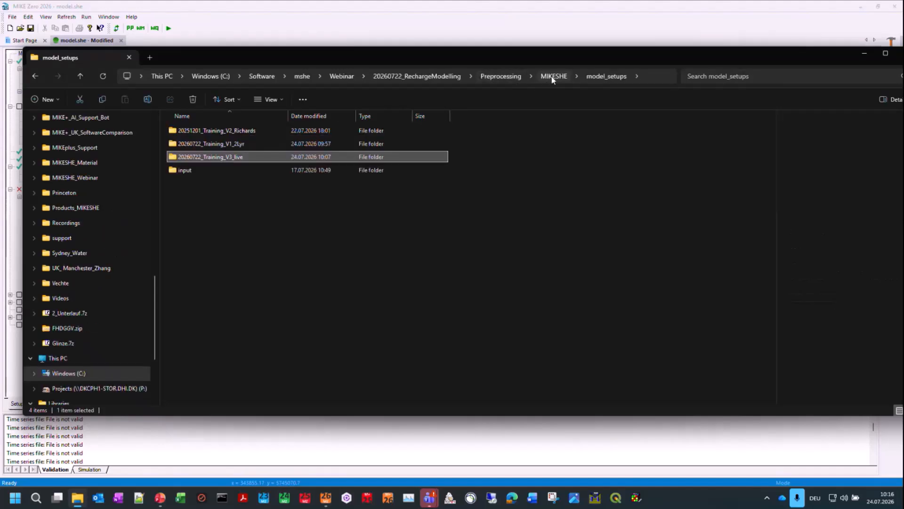
pyautogui.click(553, 76)
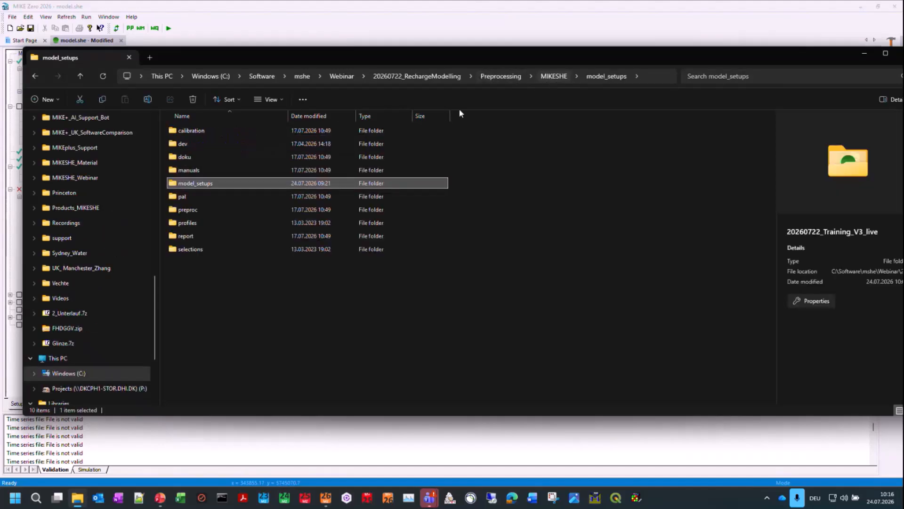
pyautogui.doubleClick(205, 187)
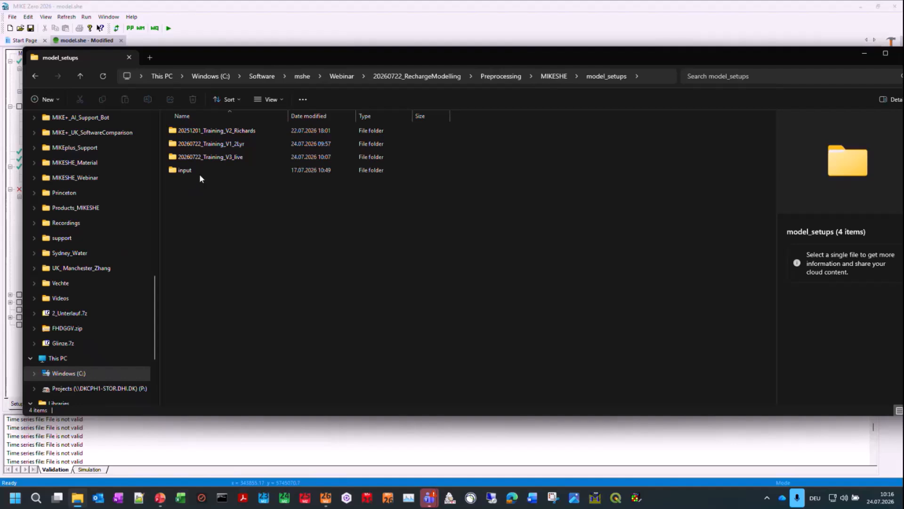
pyautogui.doubleClick(198, 171)
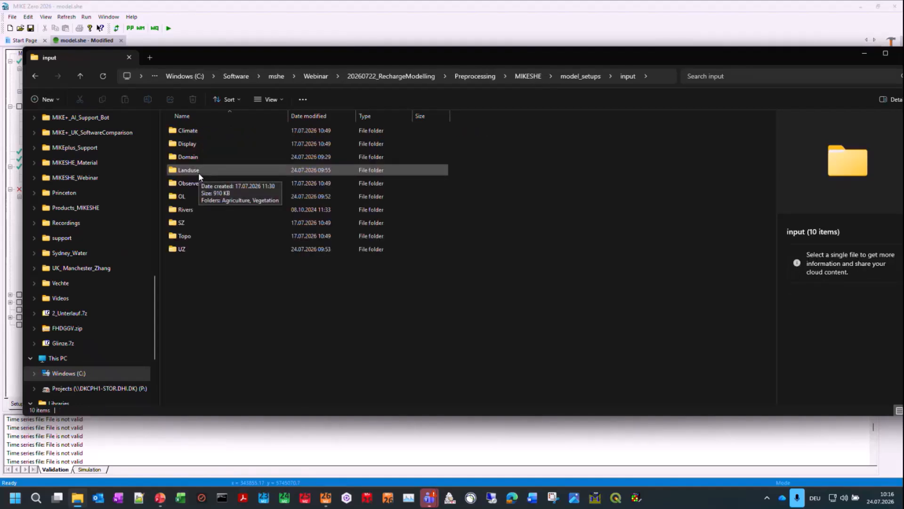
pyautogui.doubleClick(199, 172)
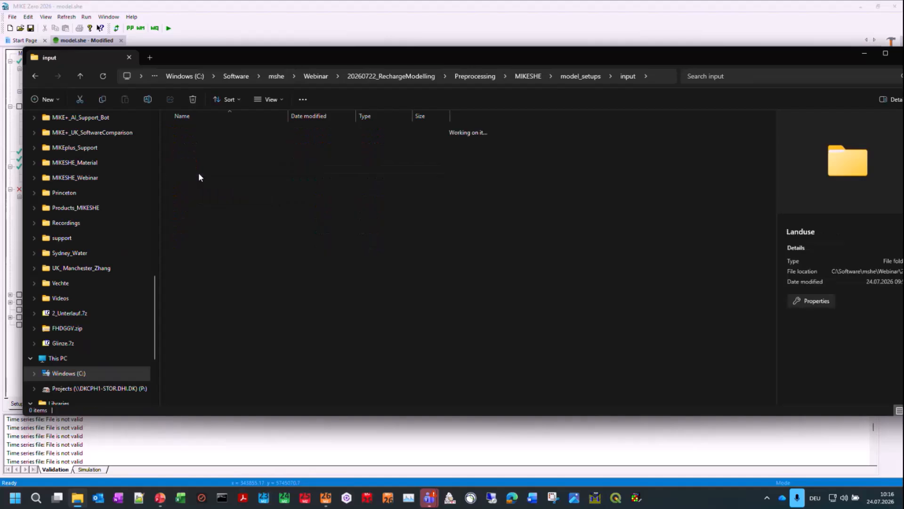
pyautogui.doubleClick(196, 146)
pyautogui.click(194, 132)
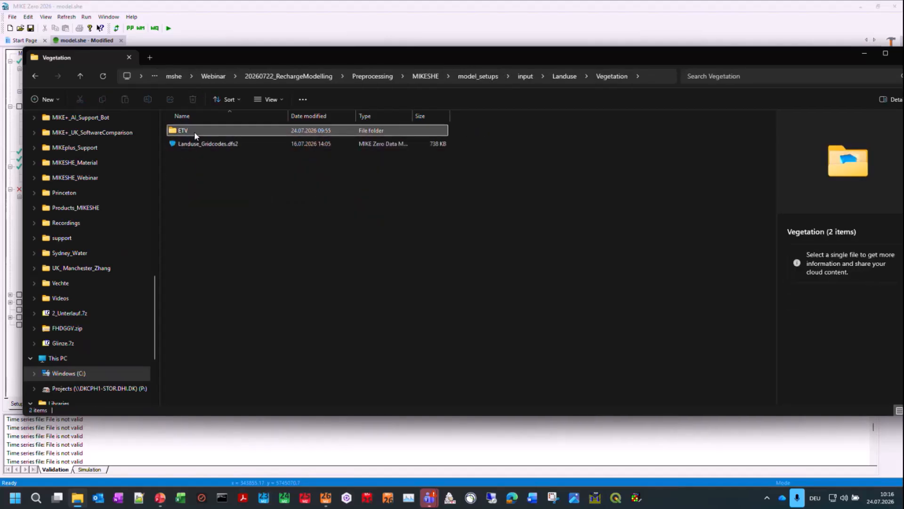
pyautogui.doubleClick(187, 131)
pyautogui.click(186, 130)
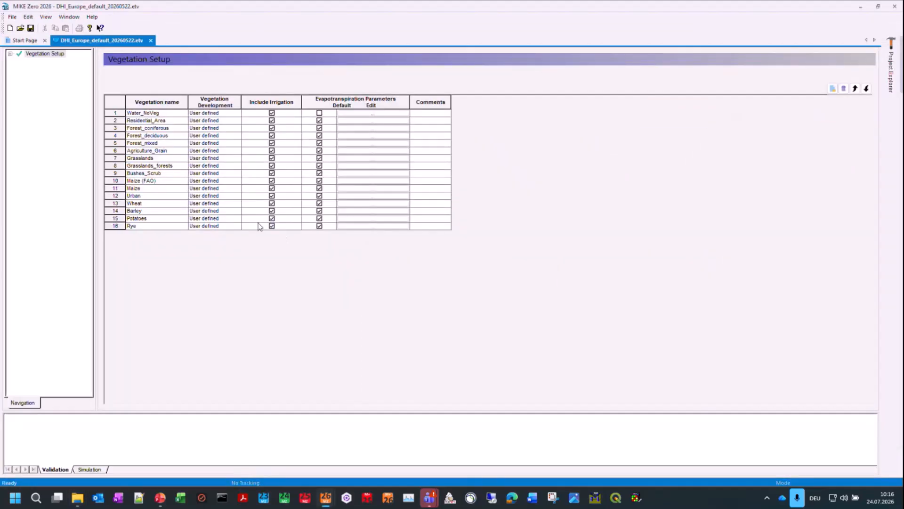
# Step: Examine the vegetation development table of the Water_NoVeg class in the vegetation setup
pyautogui.click(12, 55)
pyautogui.click(11, 54)
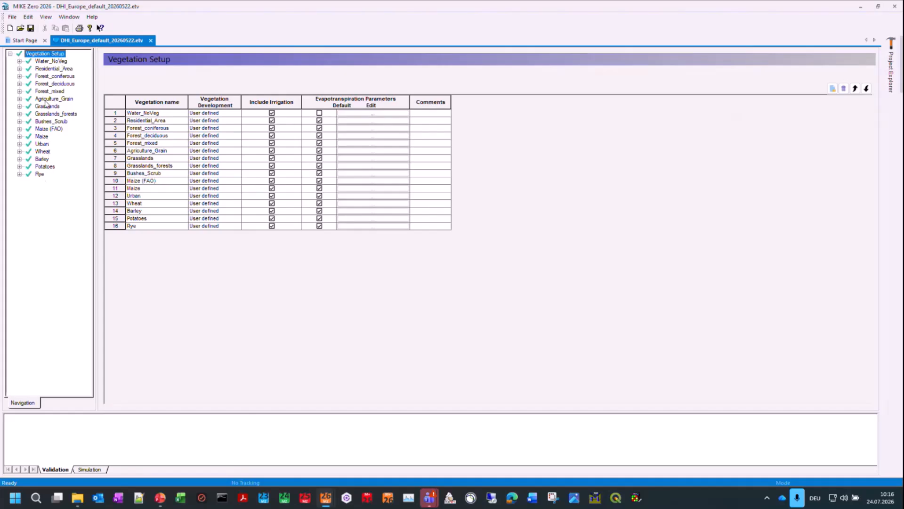
pyautogui.click(19, 61)
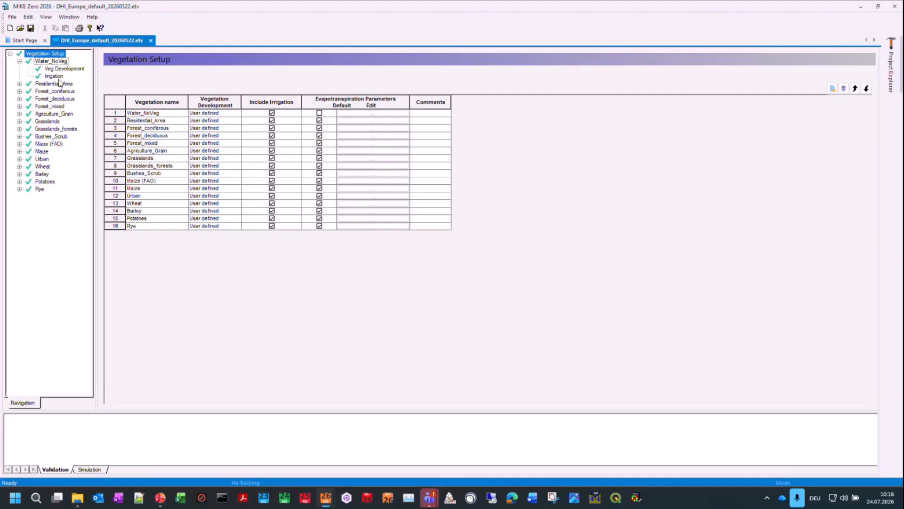
pyautogui.click(68, 70)
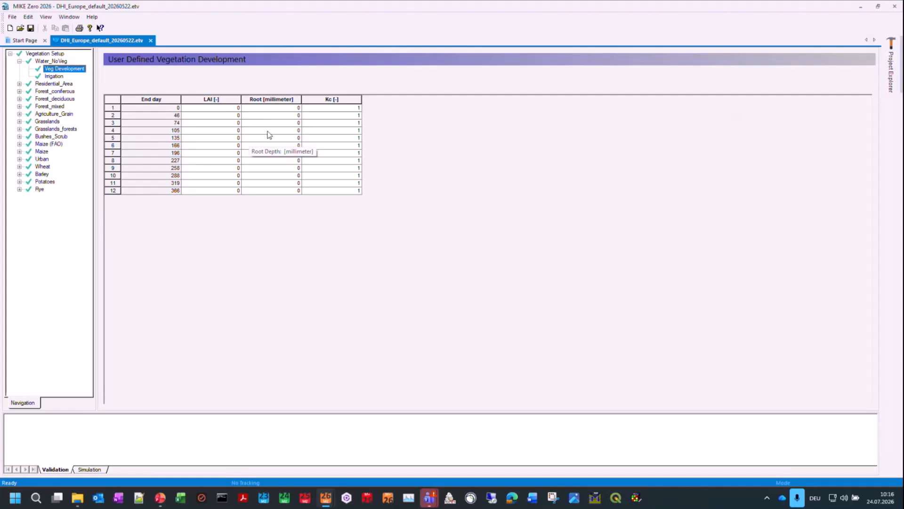
# Step: Examine the vegetation development table of the Forest_coniferous class
pyautogui.click(20, 92)
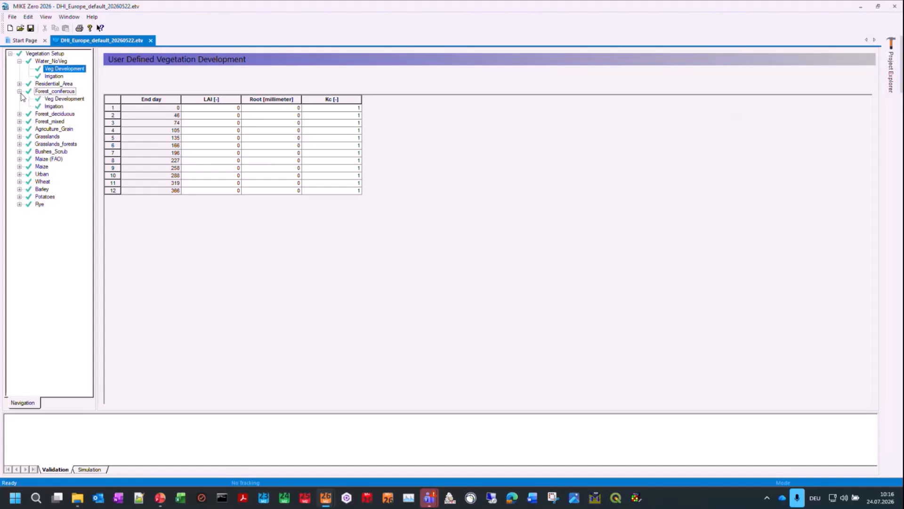
pyautogui.click(61, 98)
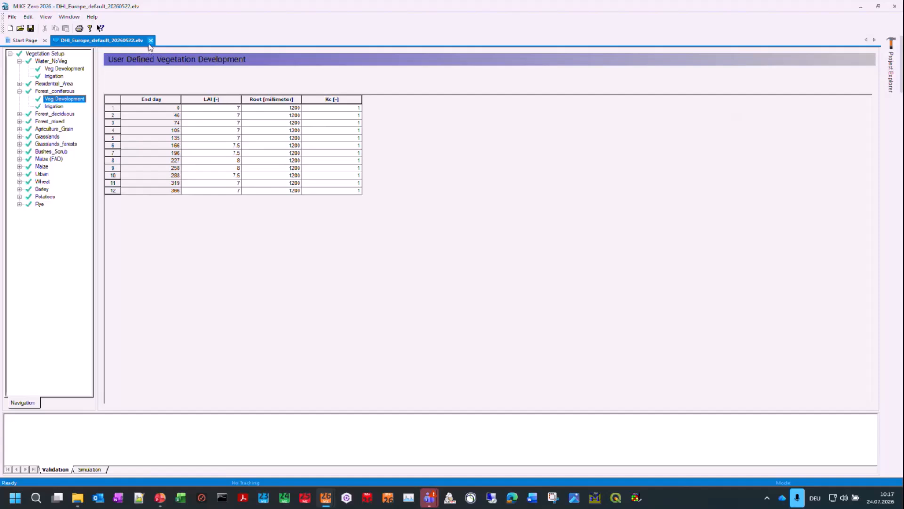
# Step: Add a new vegetation entry to the vegetation setup and delete it again
pyautogui.click(41, 55)
pyautogui.click(833, 89)
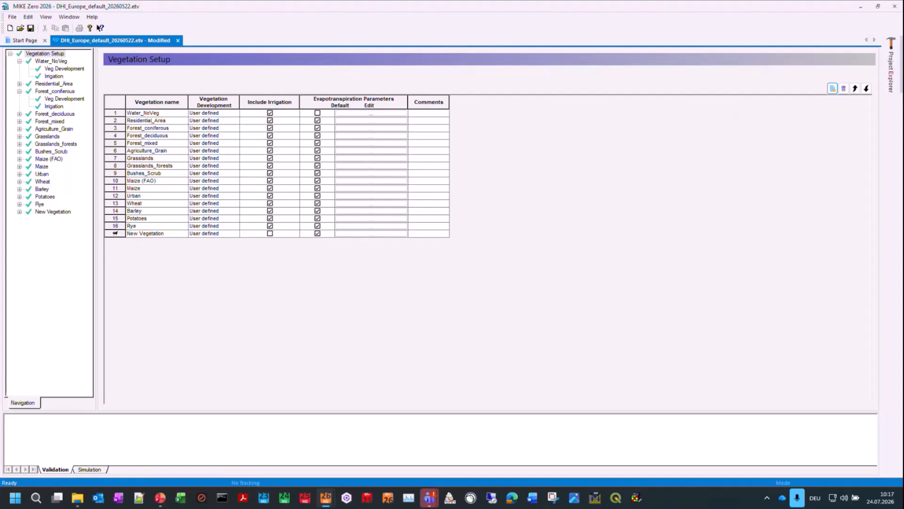
pyautogui.click(115, 234)
pyautogui.click(844, 89)
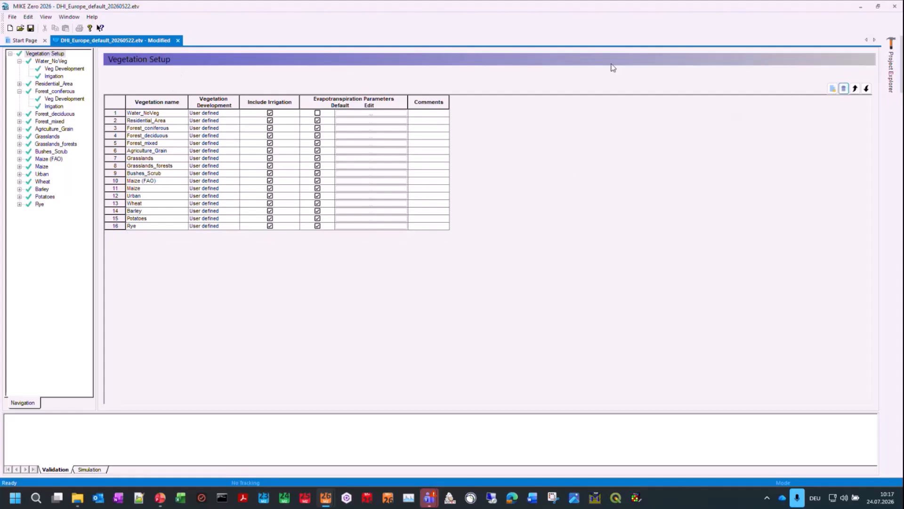
# Step: Close the vegetation file without saving and rename the model's vegetation grid code 1 as 1_Bareland
pyautogui.click(895, 6)
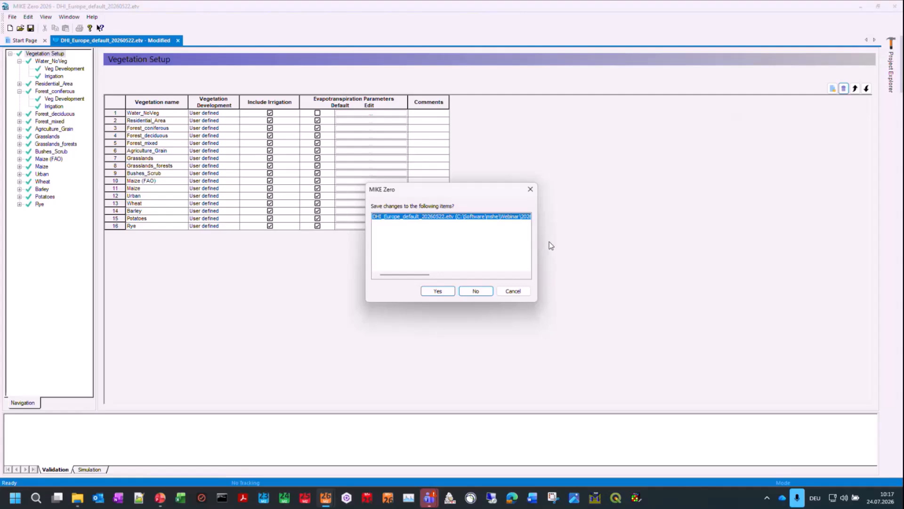
pyautogui.click(473, 291)
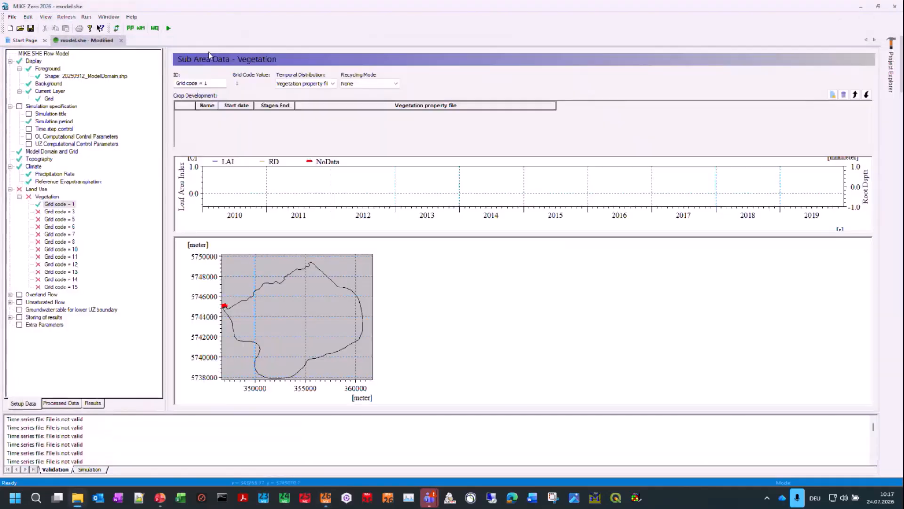
pyautogui.click(60, 205)
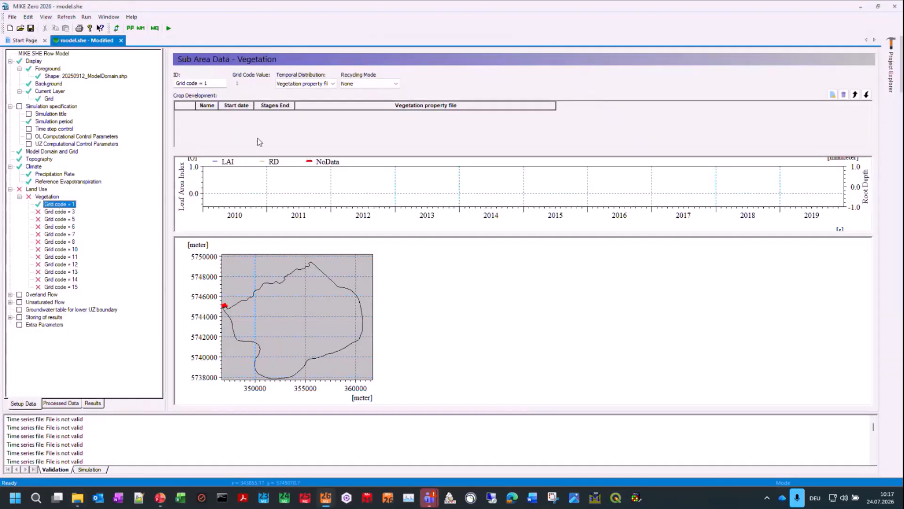
pyautogui.moveTo(218, 83); pyautogui.dragTo(114, 81)
pyautogui.write('1_Bareland')
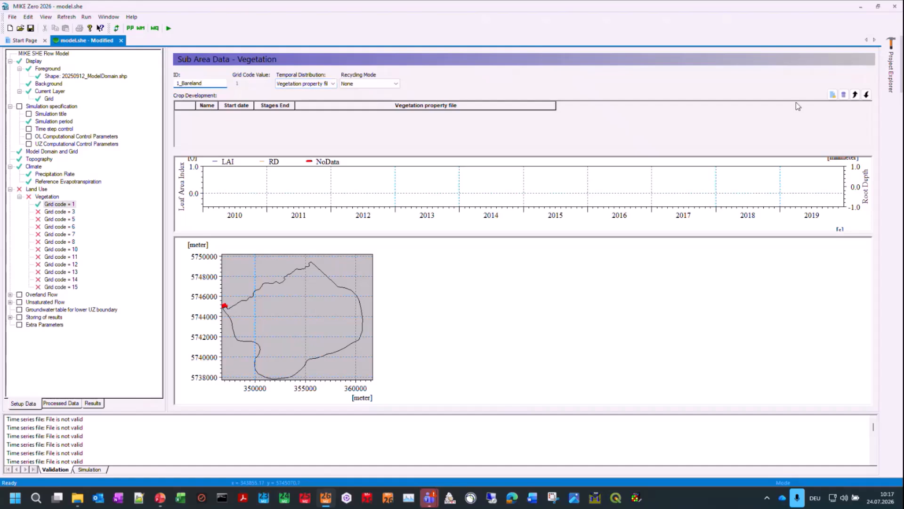
# Step: Add a crop development entry to 1_Bareland using Water_NoVeg from ETV\DHI_Europe_default_20260522.etv and set its recycling mode to Entire scheme
pyautogui.click(832, 95)
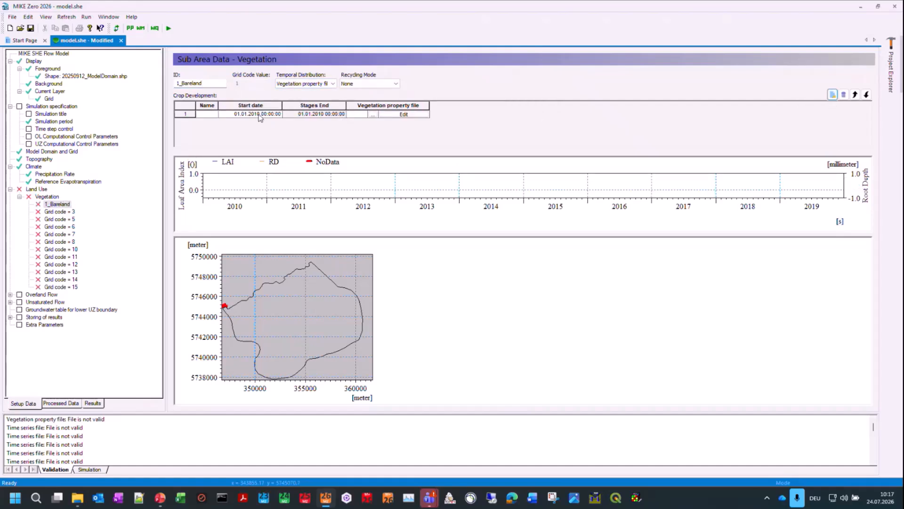
pyautogui.click(372, 115)
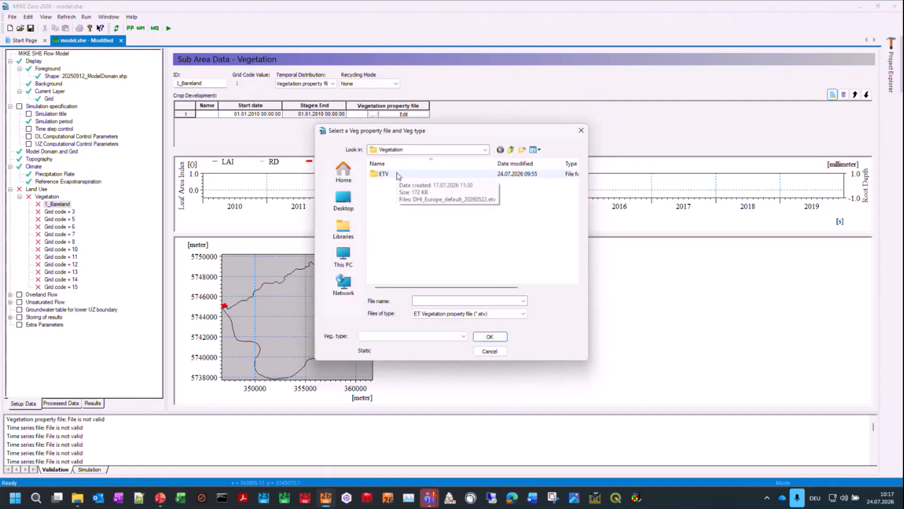
pyautogui.doubleClick(384, 174)
pyautogui.click(397, 175)
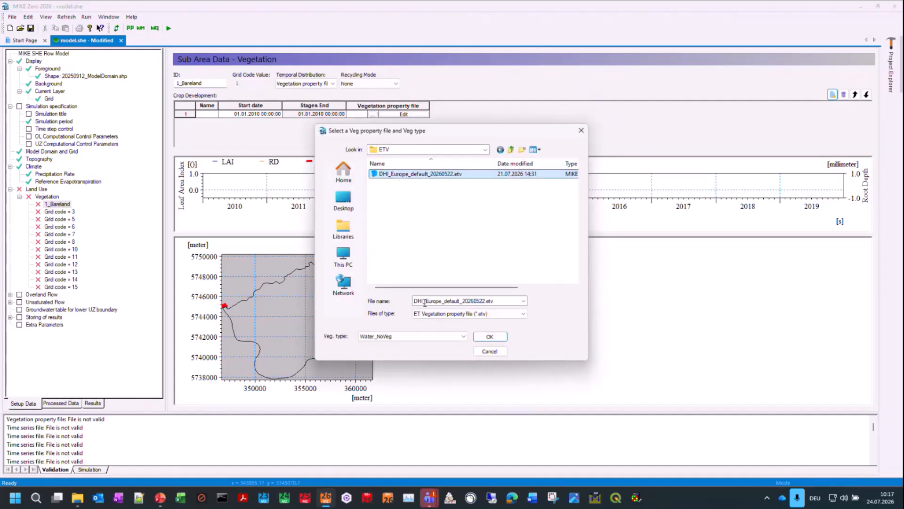
pyautogui.click(490, 336)
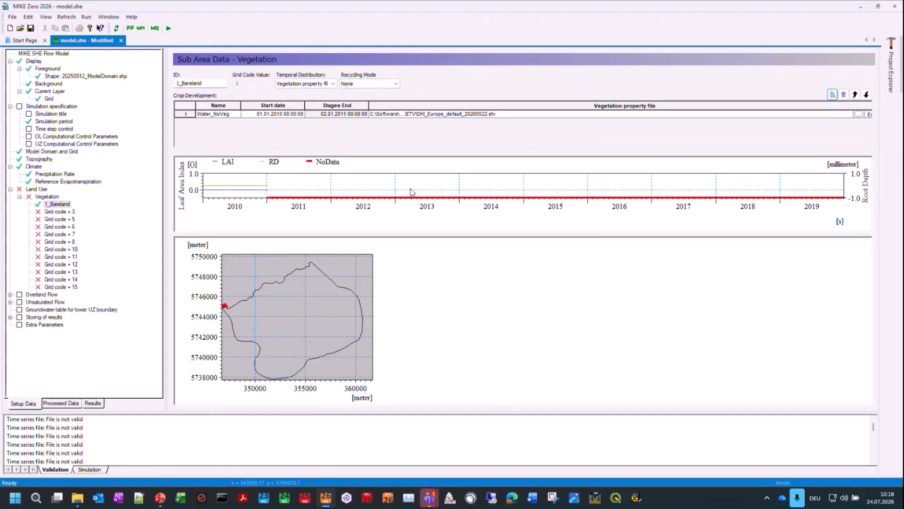
pyautogui.click(395, 85)
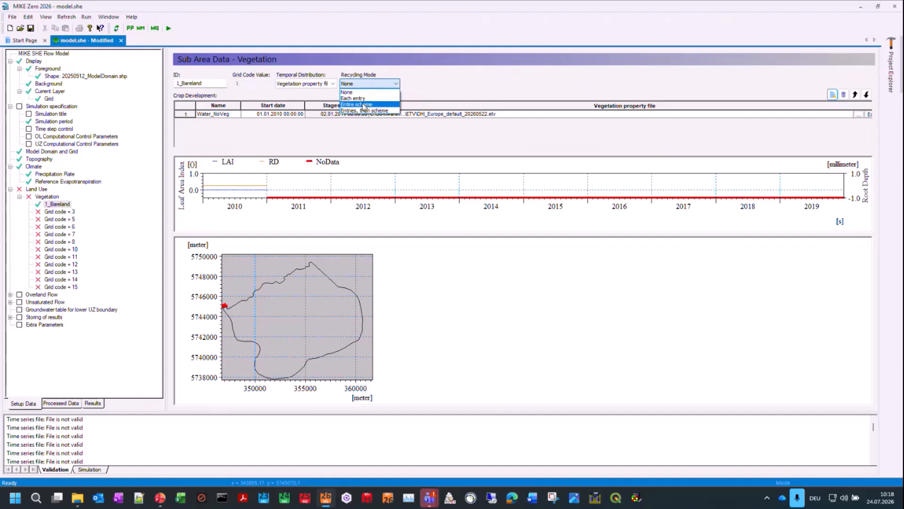
pyautogui.click(366, 106)
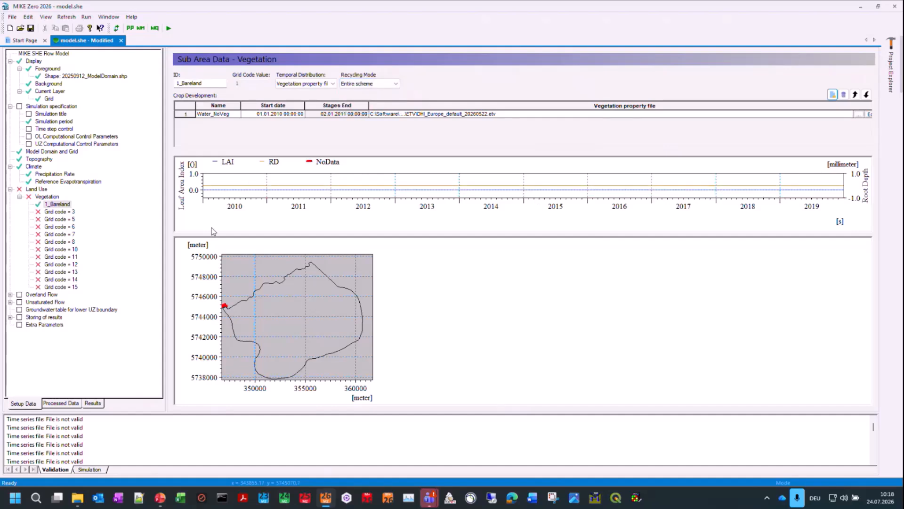
# Step: Set the spatial distribution of the overland flow Manning number to Grid file (.dfs2)
pyautogui.click(68, 212)
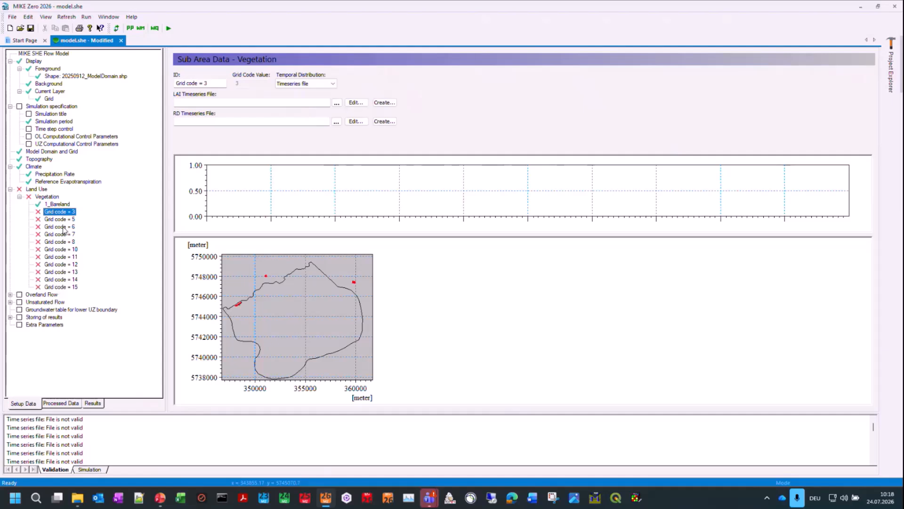
pyautogui.click(20, 197)
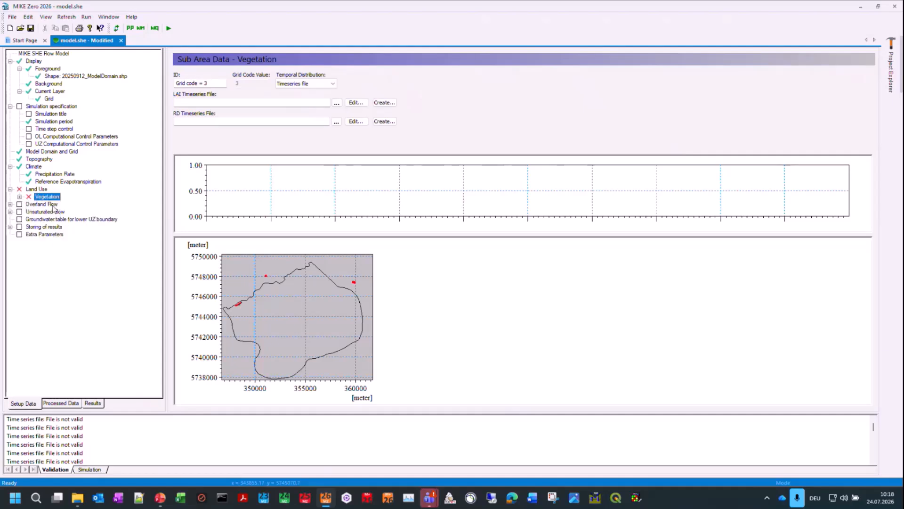
pyautogui.click(10, 205)
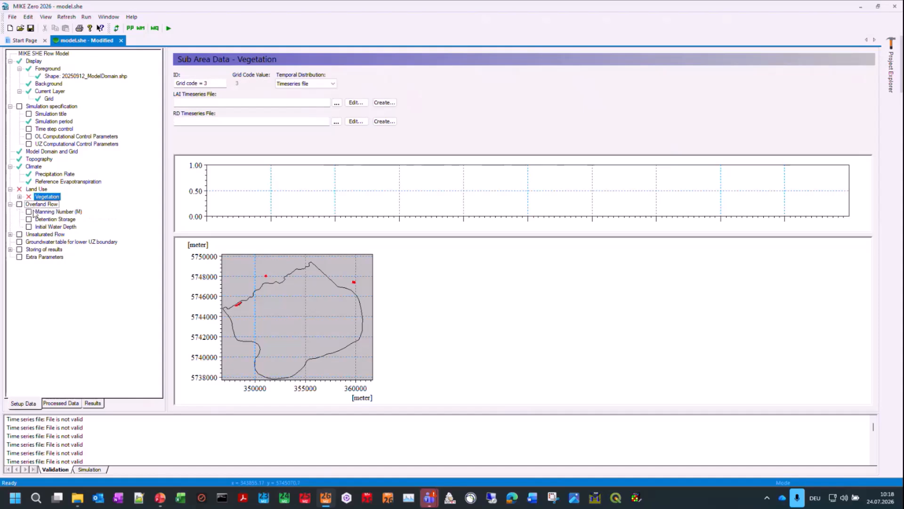
pyautogui.click(37, 212)
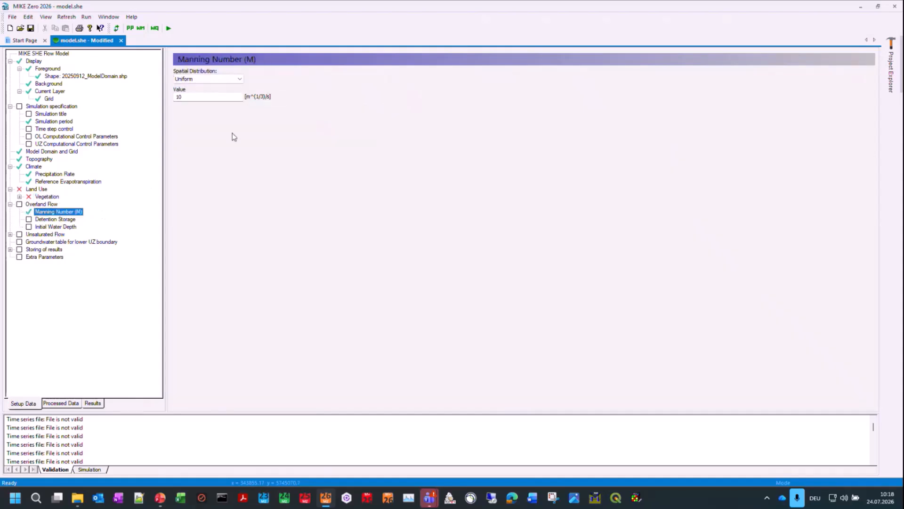
pyautogui.click(228, 80)
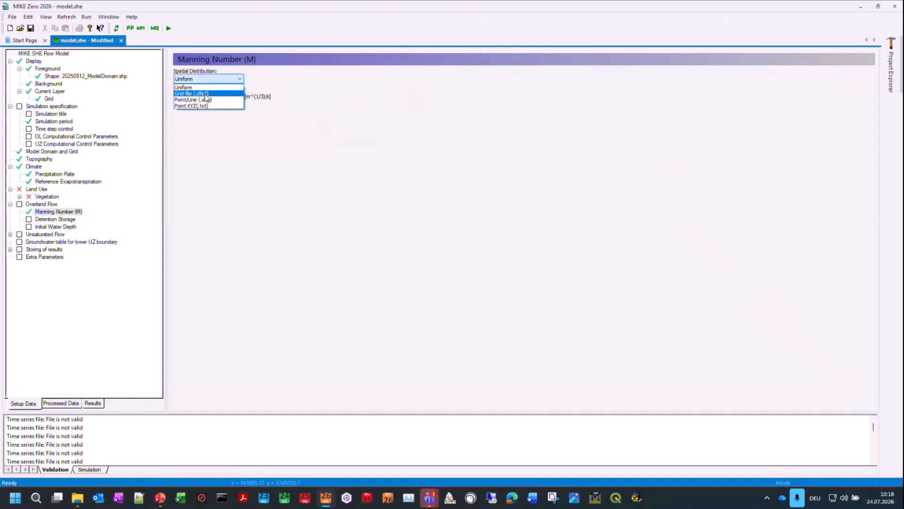
pyautogui.click(207, 90)
# Step: Assign Manning.dfs2 from the input's OL\Manning folder as the Manning number grid file
pyautogui.click(293, 97)
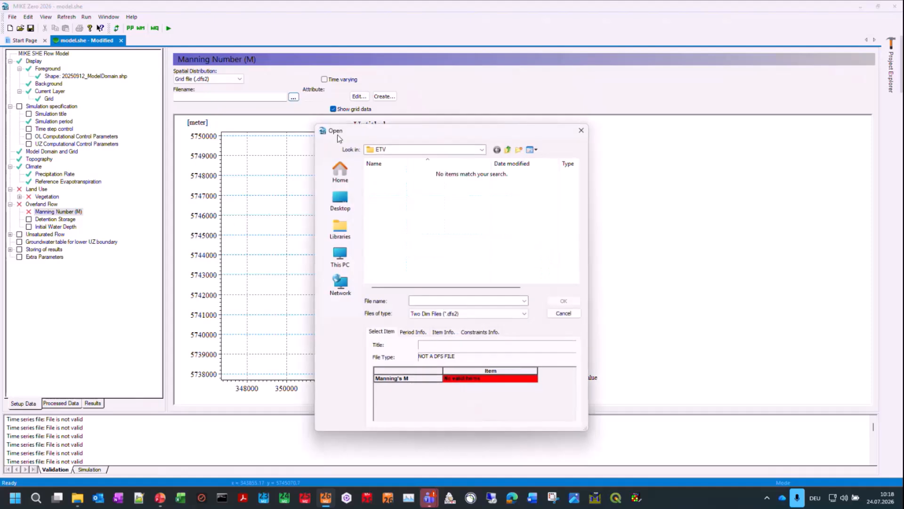
pyautogui.click(507, 149)
pyautogui.click(508, 150)
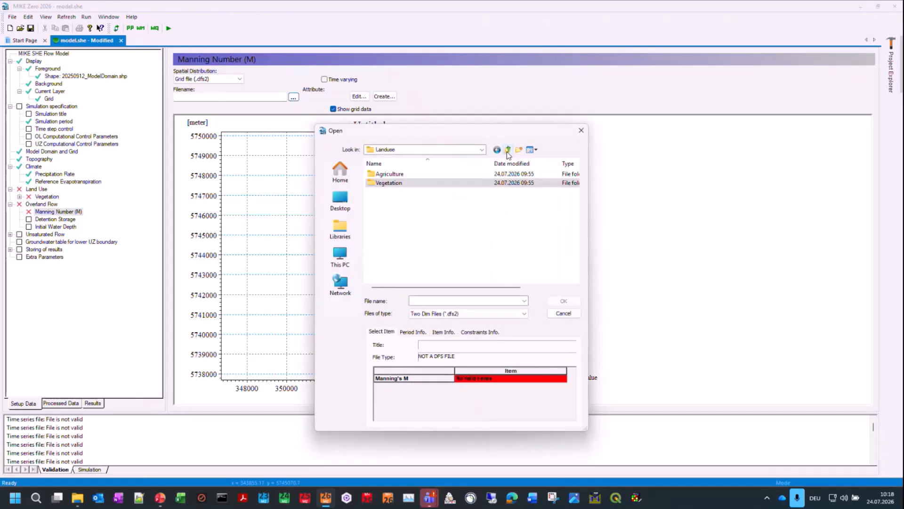
pyautogui.click(507, 150)
pyautogui.doubleClick(388, 221)
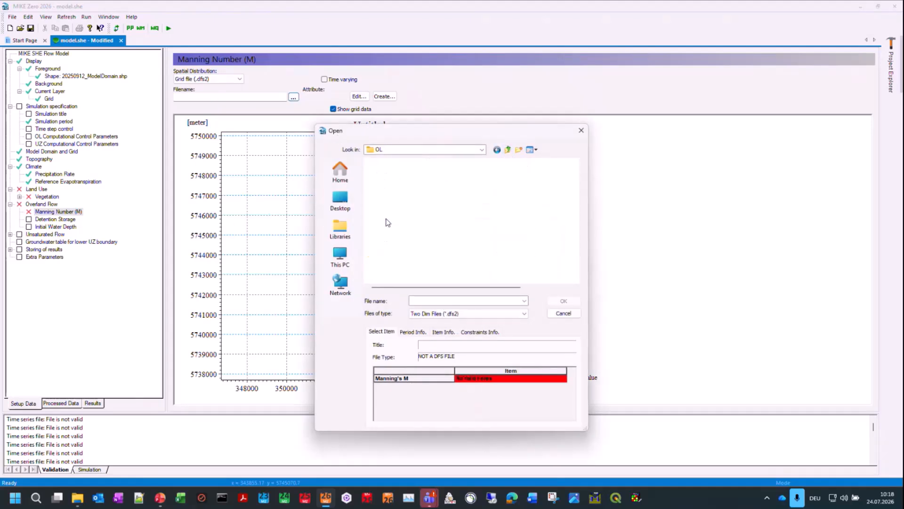
pyautogui.doubleClick(390, 184)
pyautogui.doubleClick(391, 174)
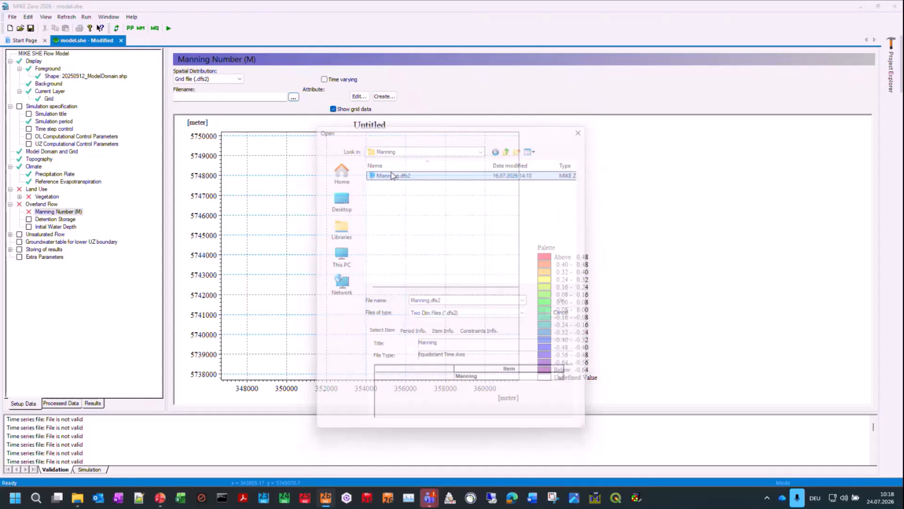
# Step: Accept the default uniform detention storage and initial water depth for overland flow
pyautogui.click(46, 220)
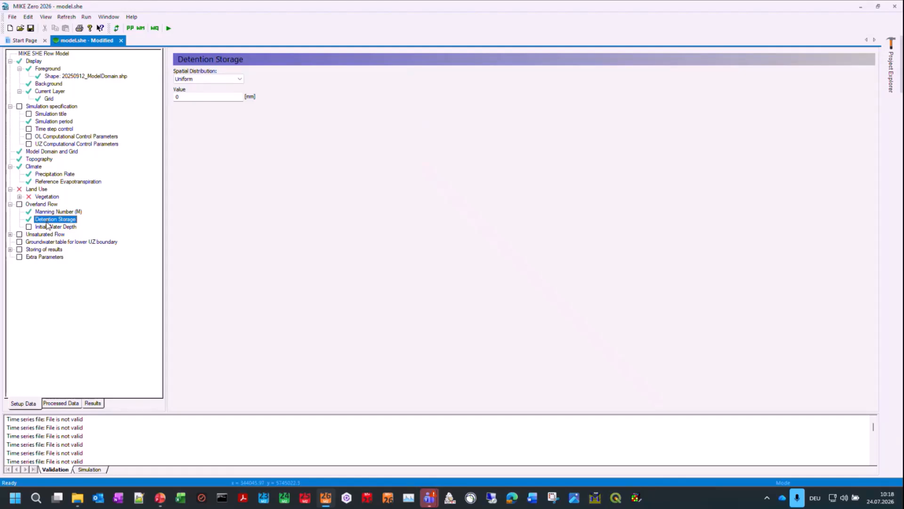
pyautogui.click(47, 227)
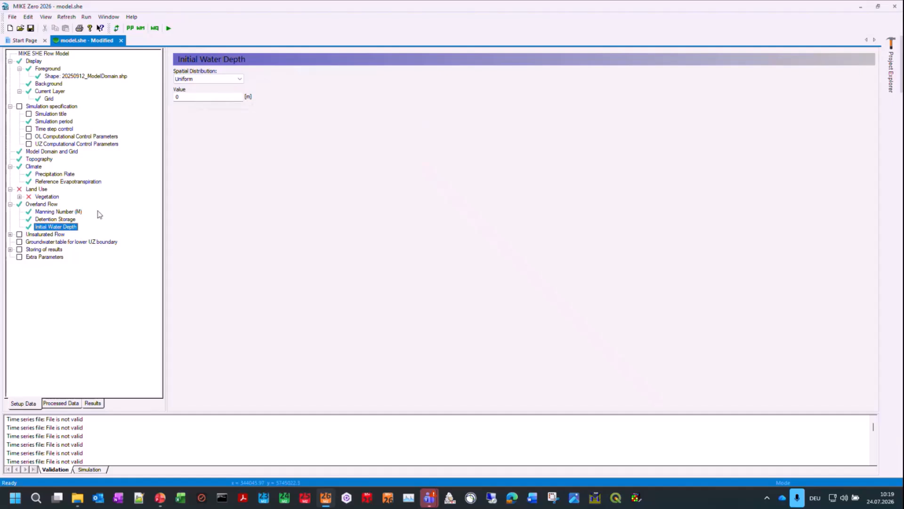
# Step: Examine the unsaturated flow settings and the global 2-Layer UZ soil properties
pyautogui.click(43, 234)
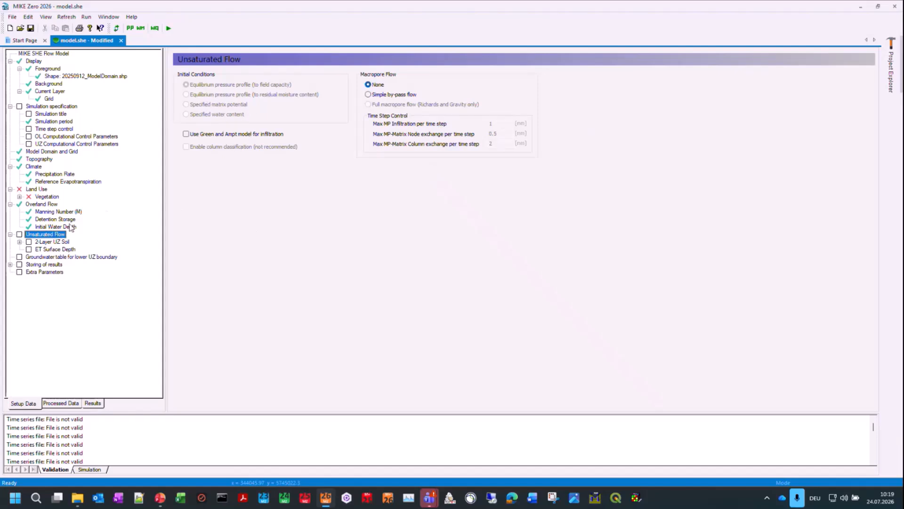
pyautogui.click(19, 241)
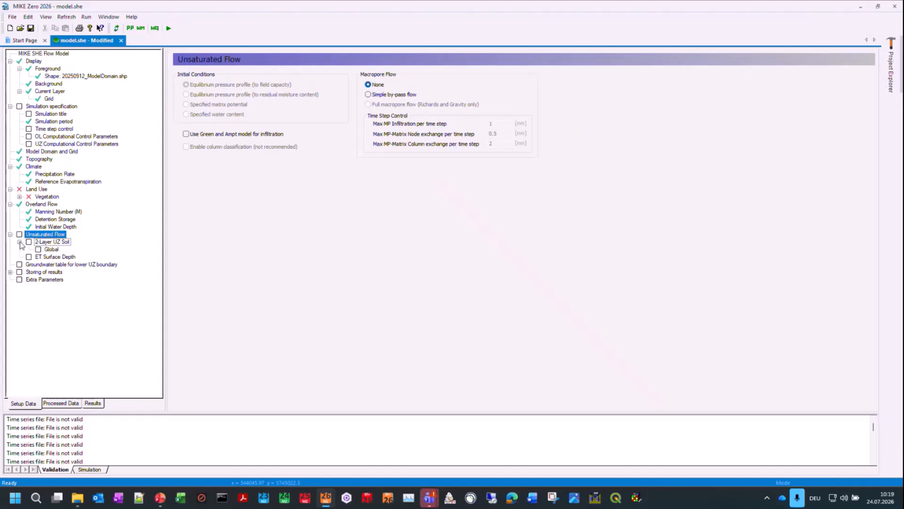
pyautogui.click(56, 242)
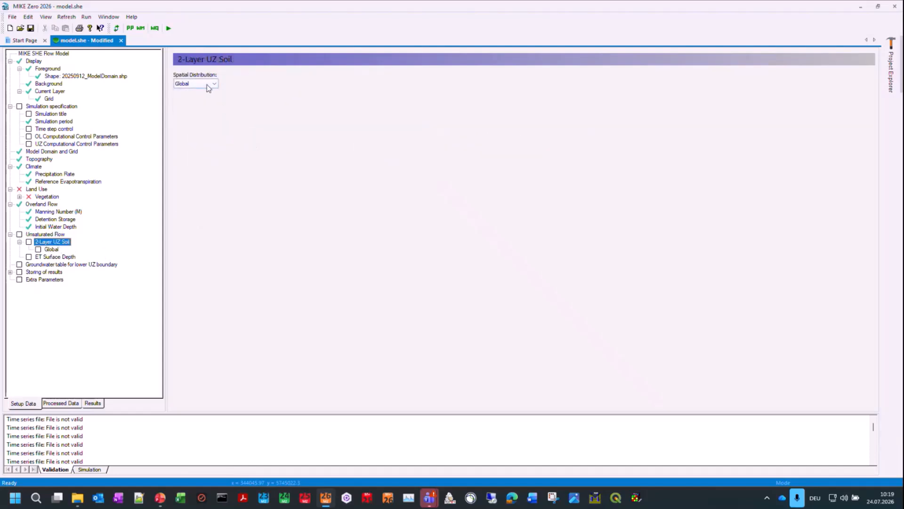
pyautogui.click(51, 249)
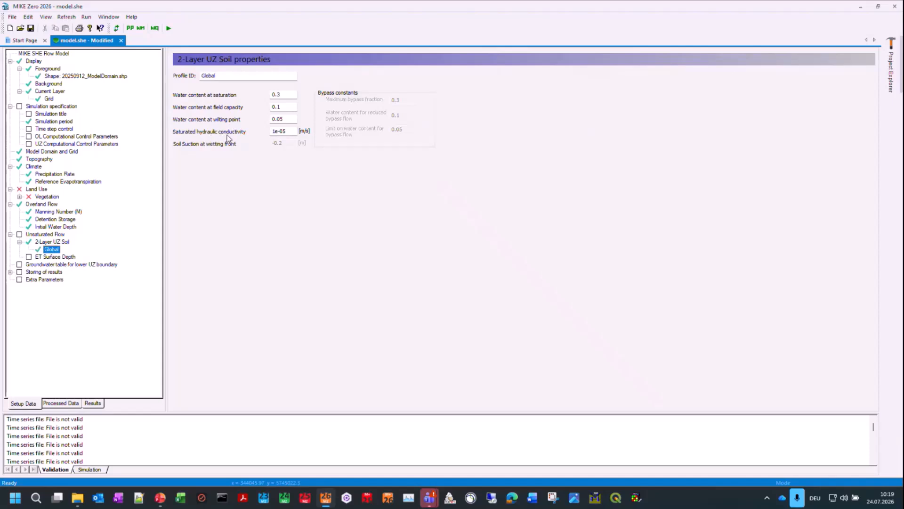
# Step: Set the 2-Layer UZ soil's spatial distribution to Distributed and its data type to Polygons
pyautogui.click(53, 242)
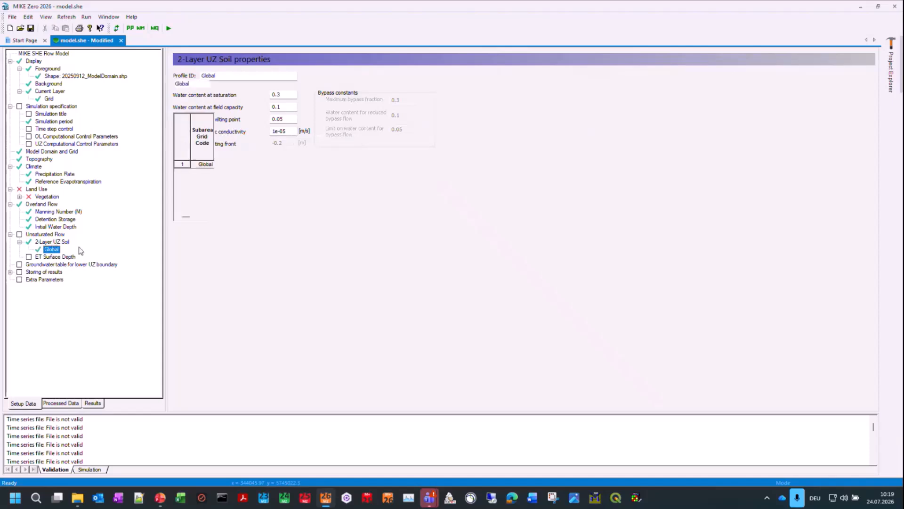
pyautogui.click(206, 85)
pyautogui.click(194, 96)
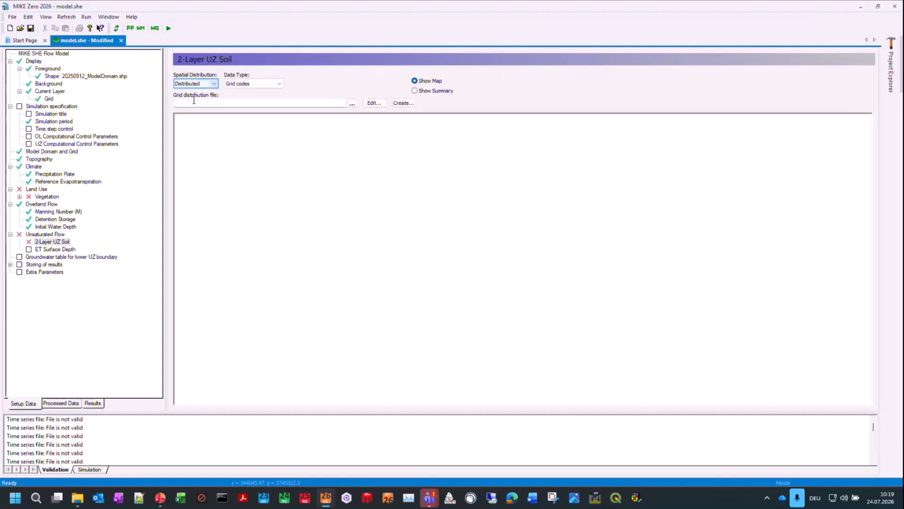
pyautogui.click(264, 85)
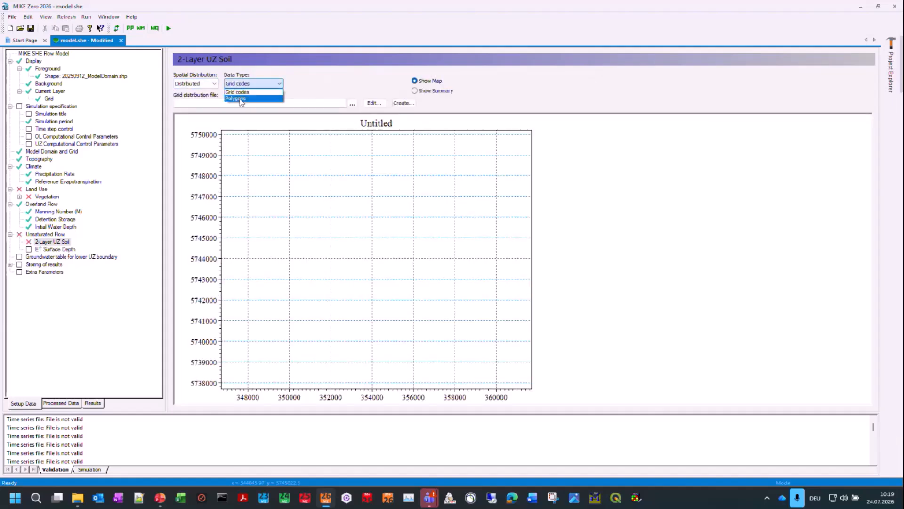
pyautogui.click(248, 96)
# Step: Assign the soil map shapefile from the input's UZ\Soils_50k_SHP folder as the 2-Layer UZ soil's shape distribution file
pyautogui.click(322, 104)
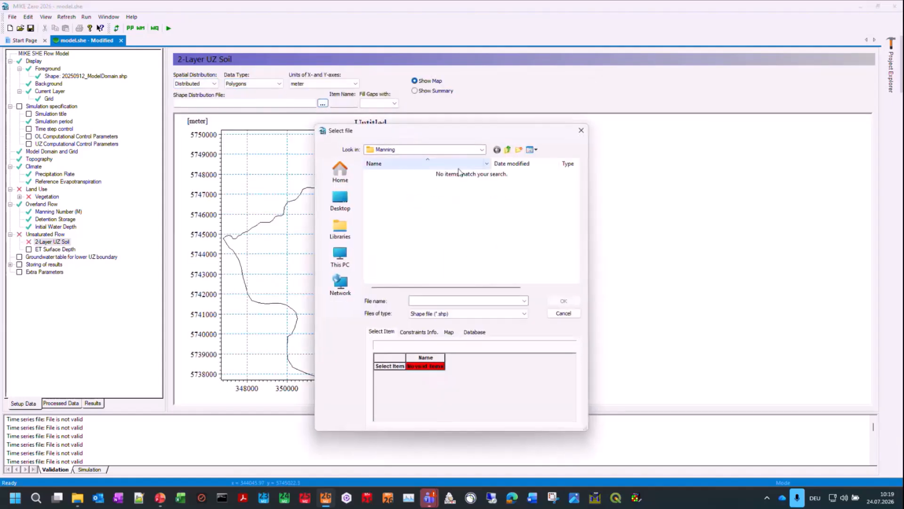
pyautogui.click(507, 150)
pyautogui.click(507, 149)
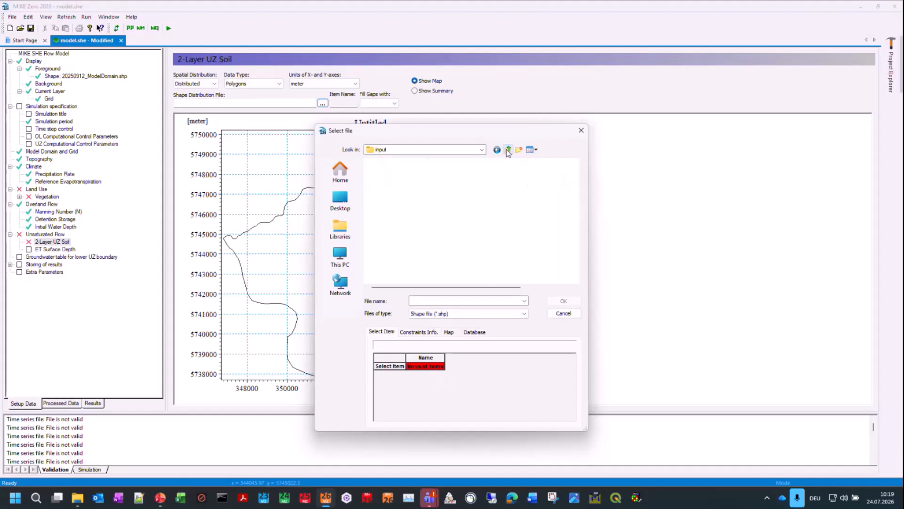
pyautogui.doubleClick(381, 254)
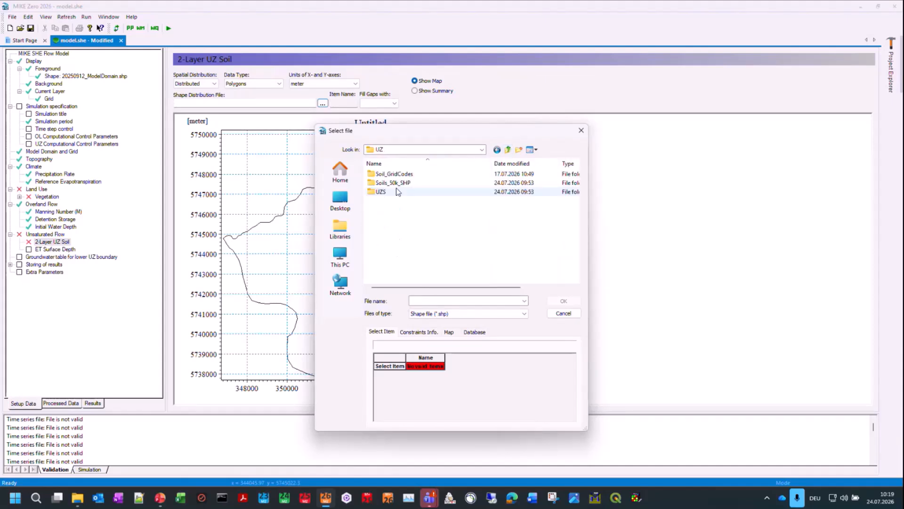
pyautogui.doubleClick(408, 184)
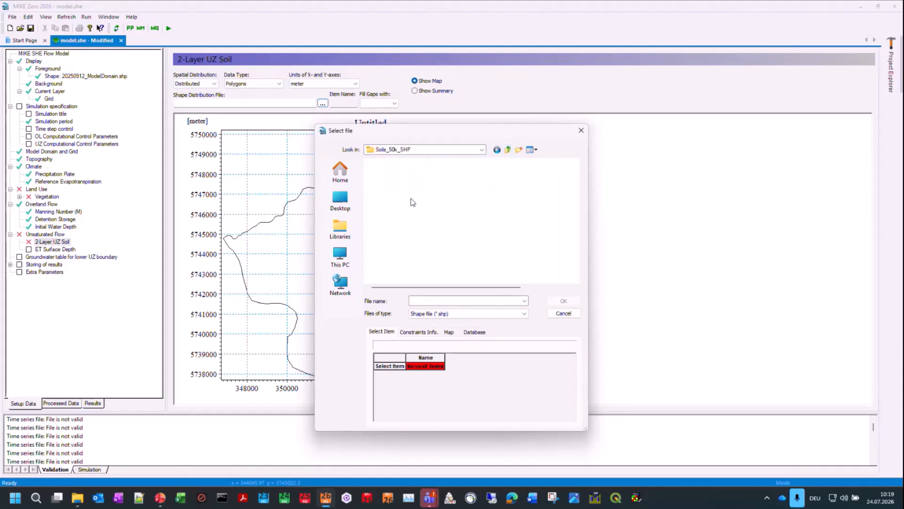
pyautogui.doubleClick(402, 175)
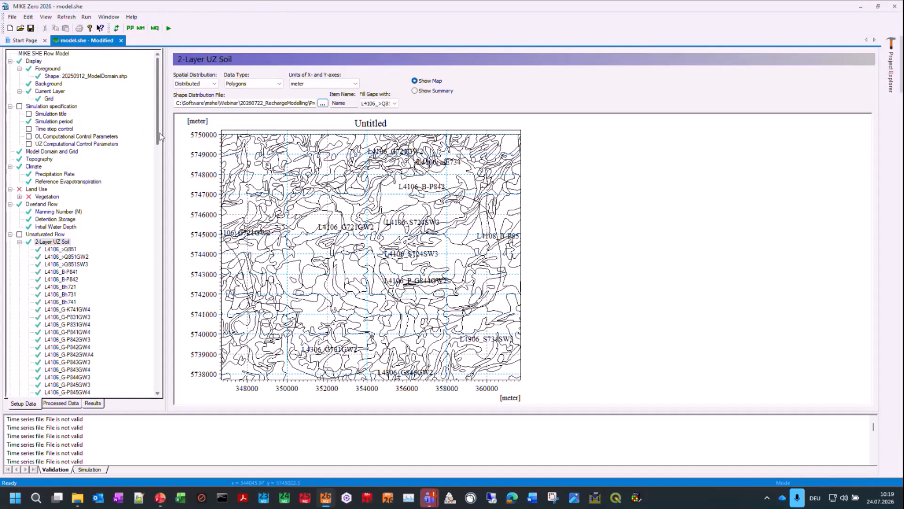
# Step: Examine the list of polygon soil classes and the 2-Layer UZ properties of the first few, such as L4106_B-P841
pyautogui.scroll(-20, 140, 198)
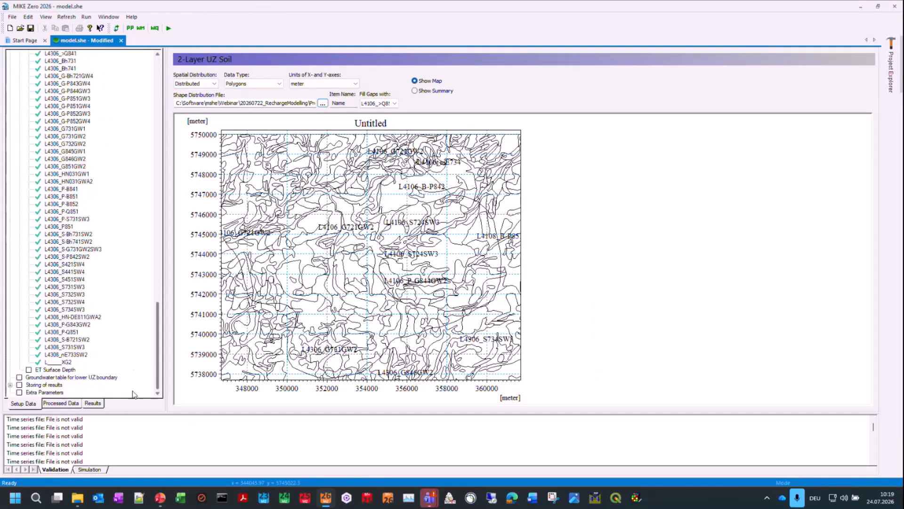
pyautogui.moveTo(157, 358); pyautogui.dragTo(155, 166)
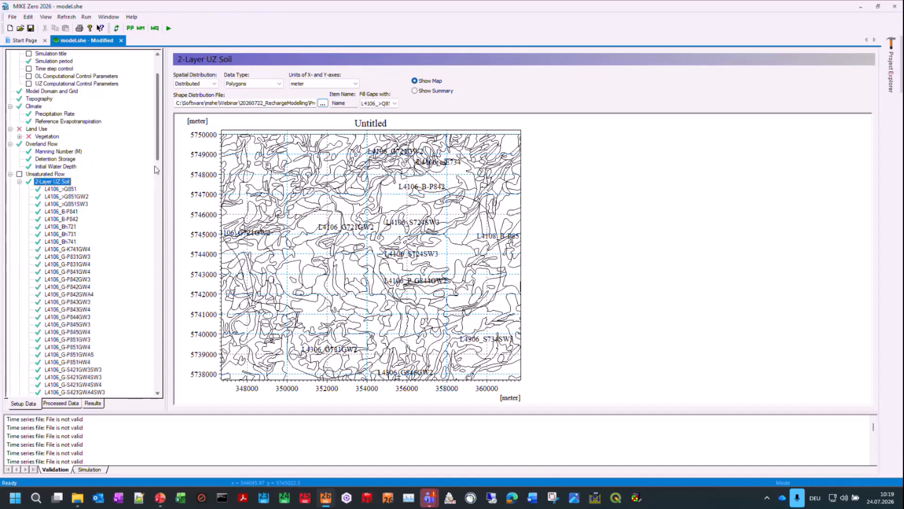
pyautogui.click(59, 189)
pyautogui.click(57, 197)
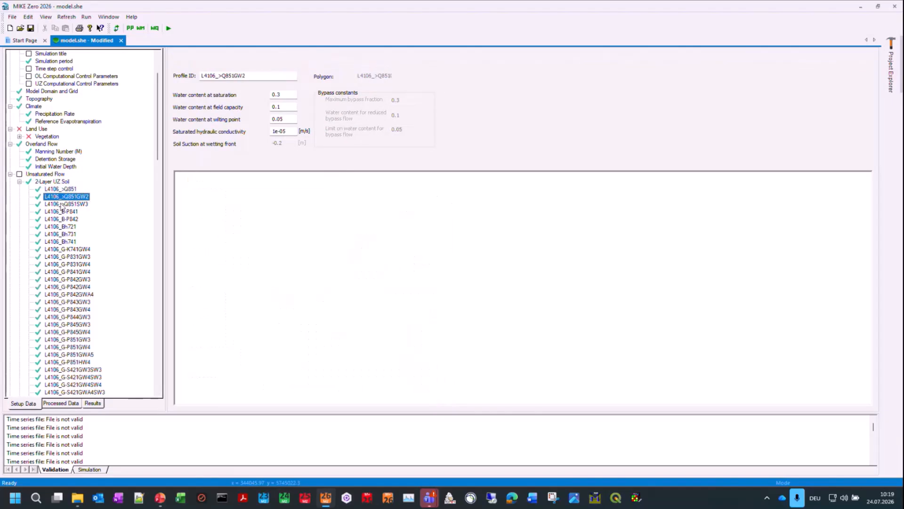
pyautogui.click(64, 204)
pyautogui.click(65, 211)
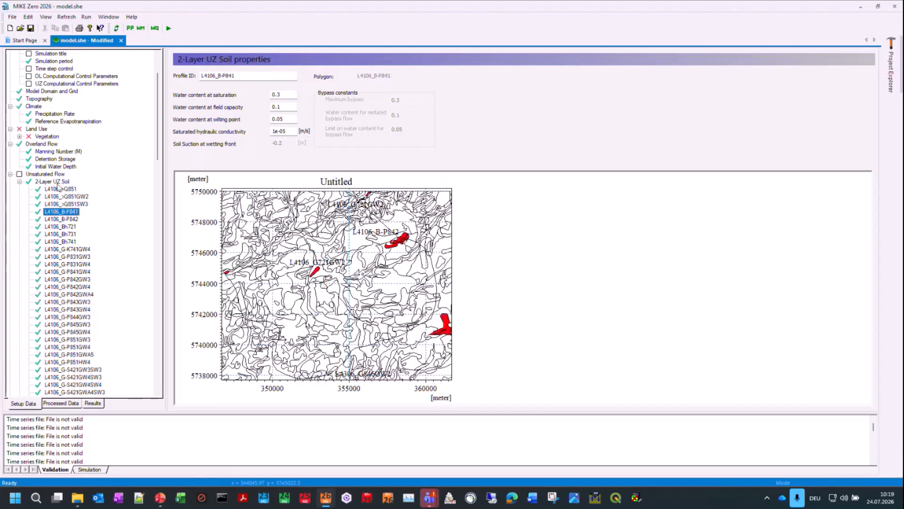
pyautogui.click(57, 189)
pyautogui.click(32, 174)
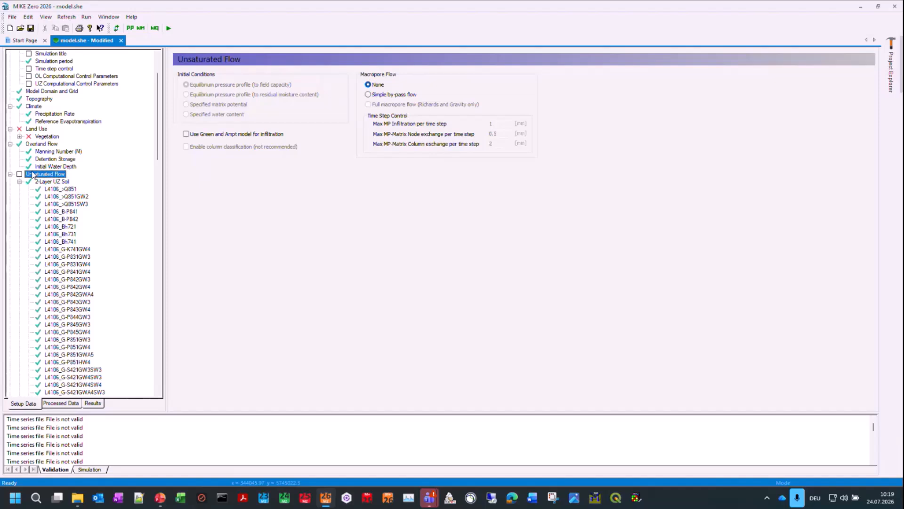
pyautogui.click(19, 181)
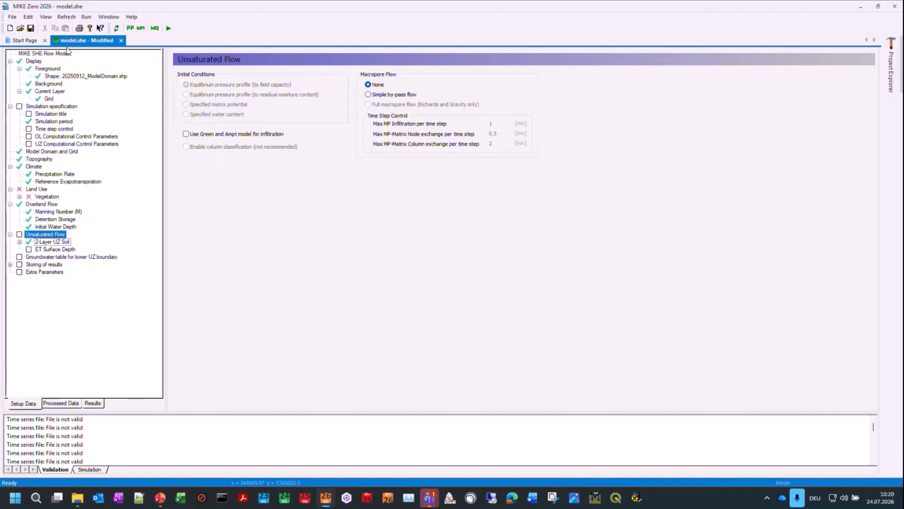
# Step: Save model.she and close MIKE Zero
pyautogui.click(31, 28)
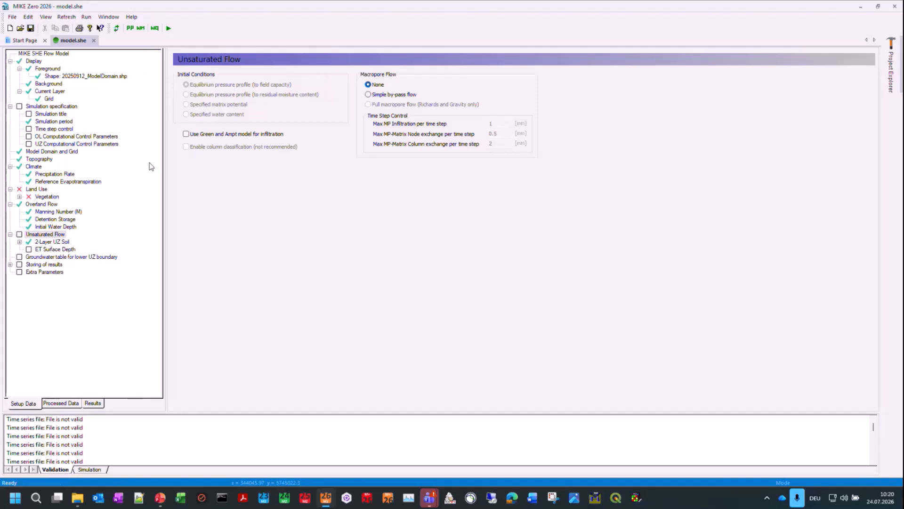
pyautogui.click(895, 6)
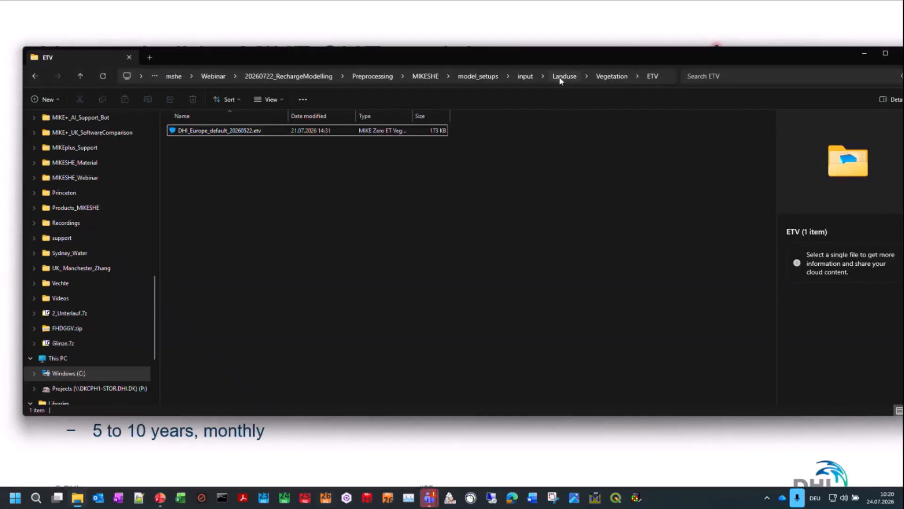
# Step: In File Explorer, open mike_she_uzsoilprop_updater.html from Preprocessing\6_UnsaturatedZone\0_2Lyr\1_Tools
pyautogui.doubleClick(474, 58)
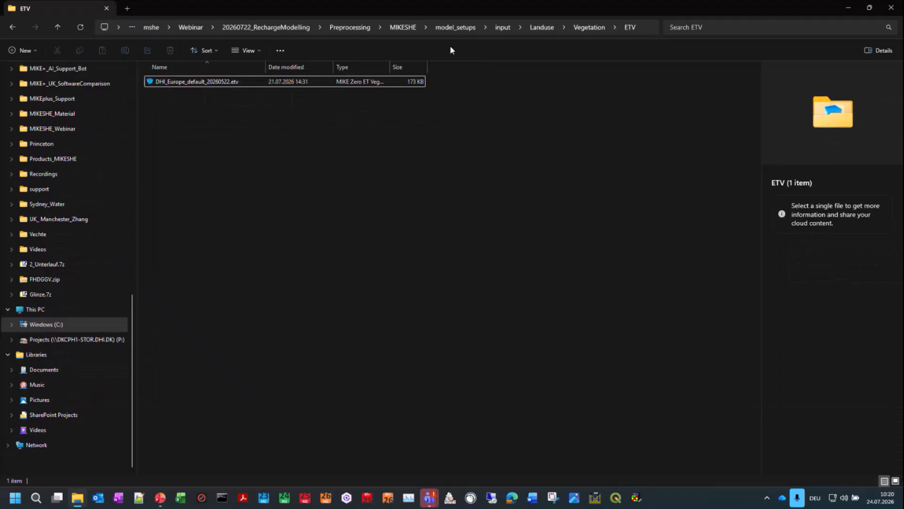
pyautogui.click(351, 28)
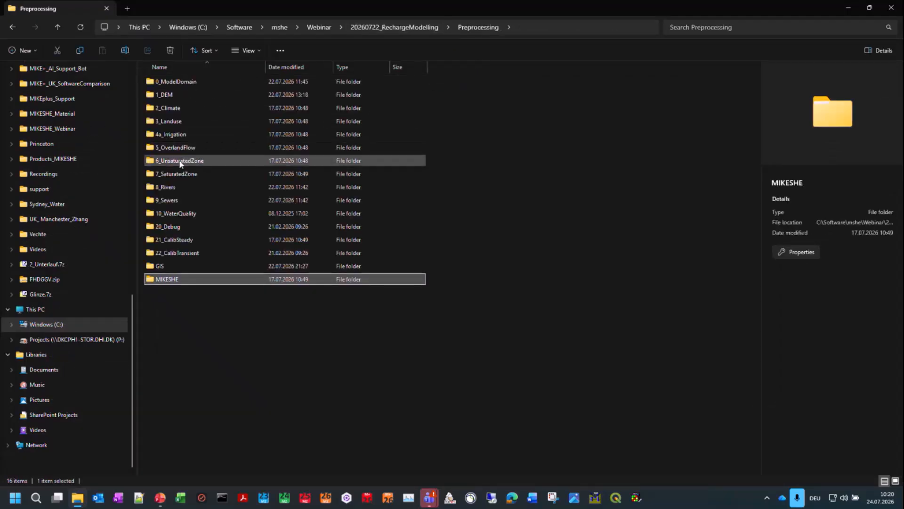
pyautogui.doubleClick(179, 161)
pyautogui.doubleClick(174, 83)
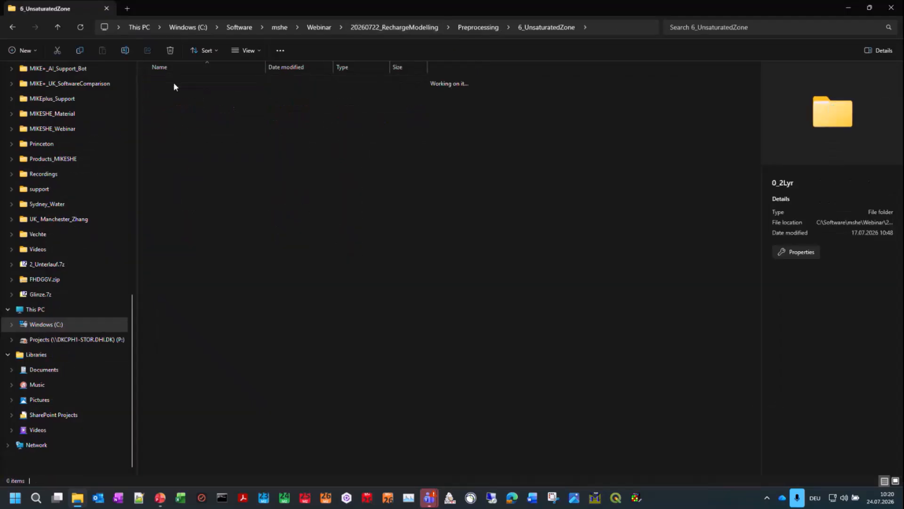
pyautogui.doubleClick(170, 92)
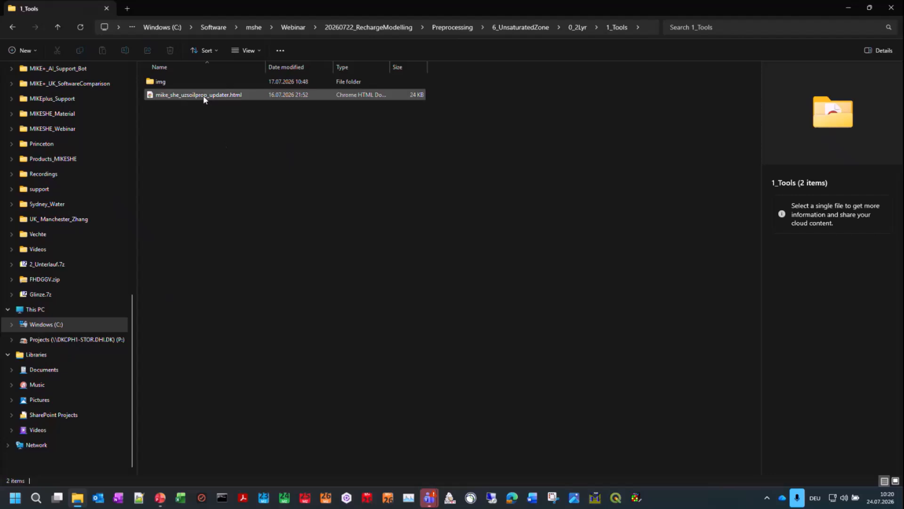
pyautogui.click(204, 96)
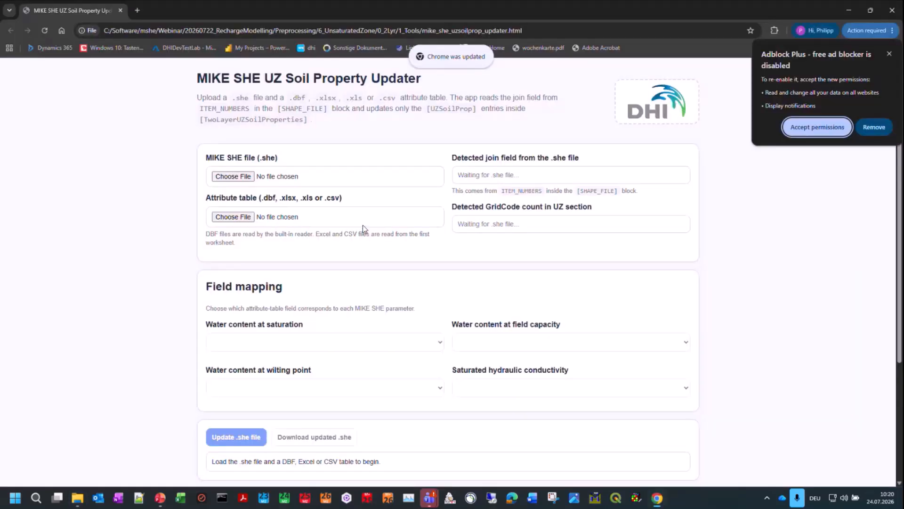
# Step: Load model.she from MIKESHE\model_setups\20260722_Training_V3_live as the MIKE SHE file and check the detected GridCode count
pyautogui.click(239, 177)
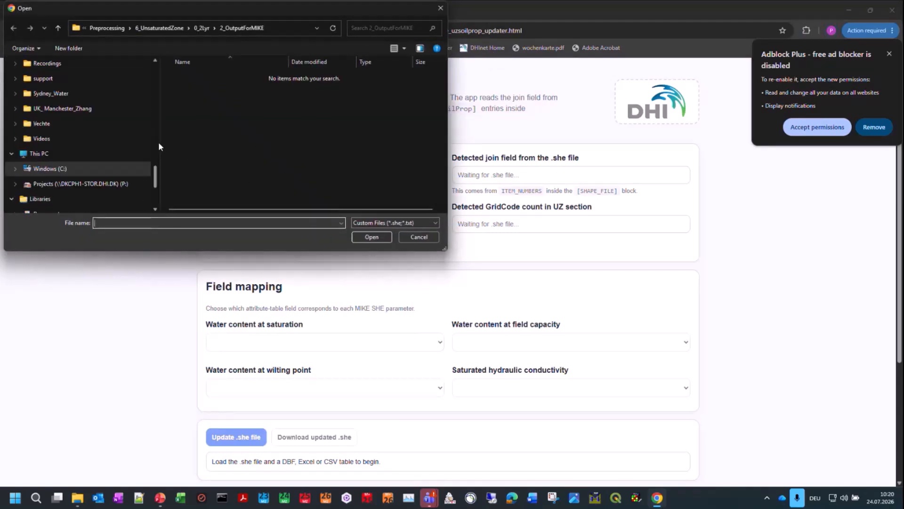
pyautogui.scroll(10, 158, 143)
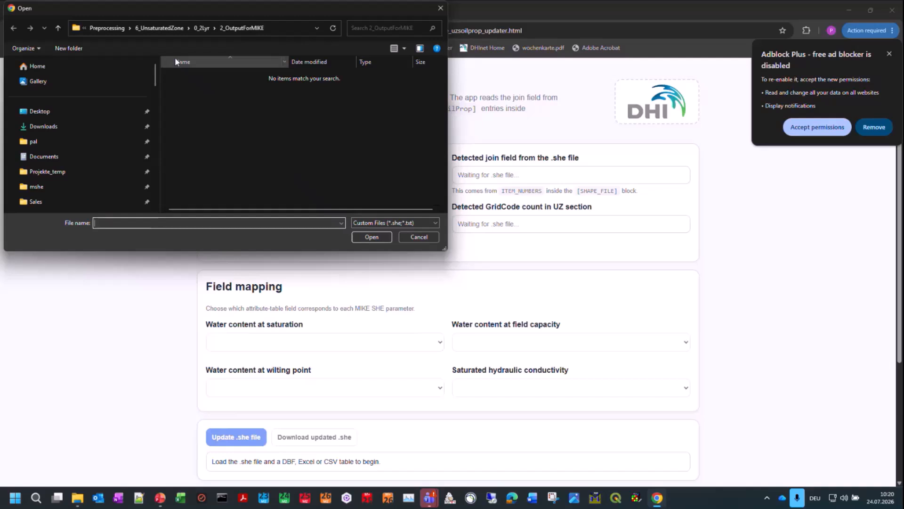
pyautogui.click(110, 28)
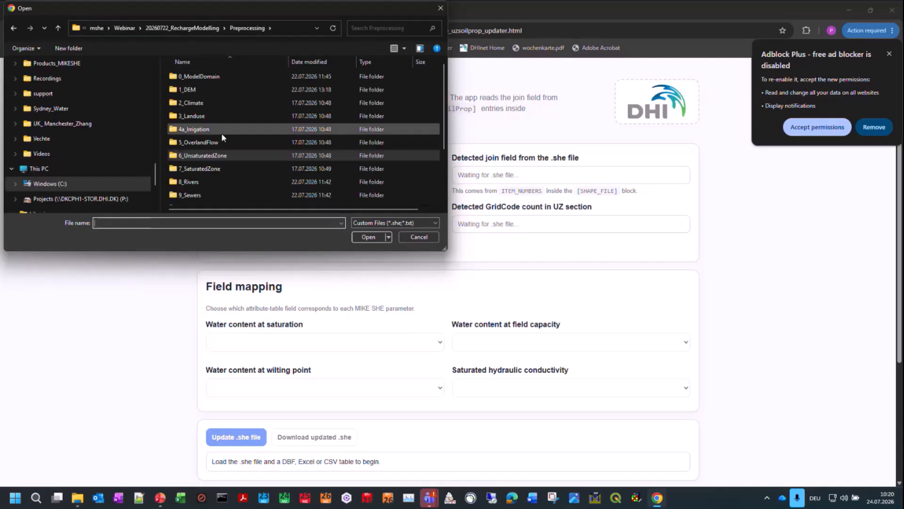
pyautogui.scroll(-2, 222, 137)
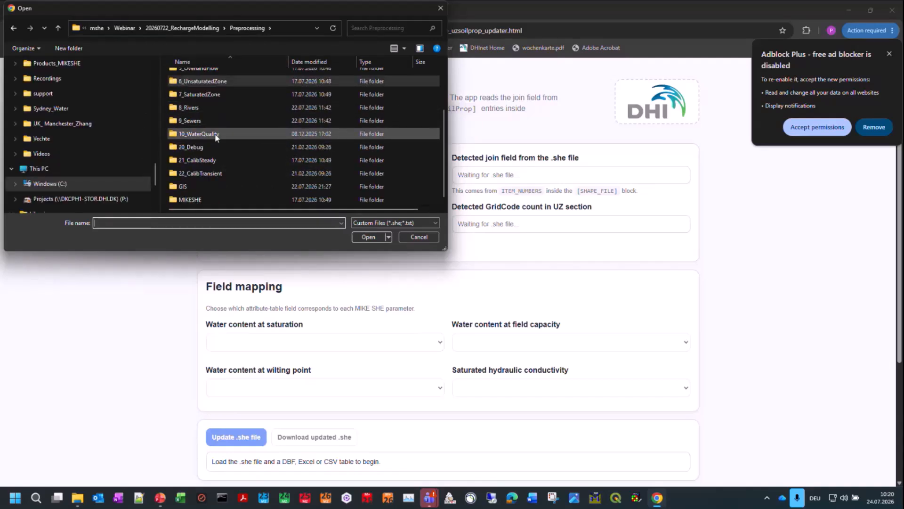
pyautogui.doubleClick(195, 200)
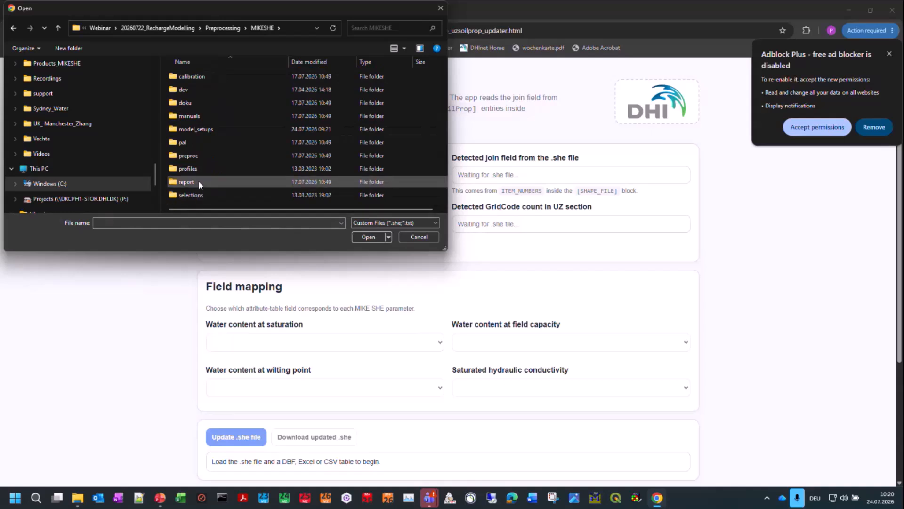
pyautogui.doubleClick(203, 135)
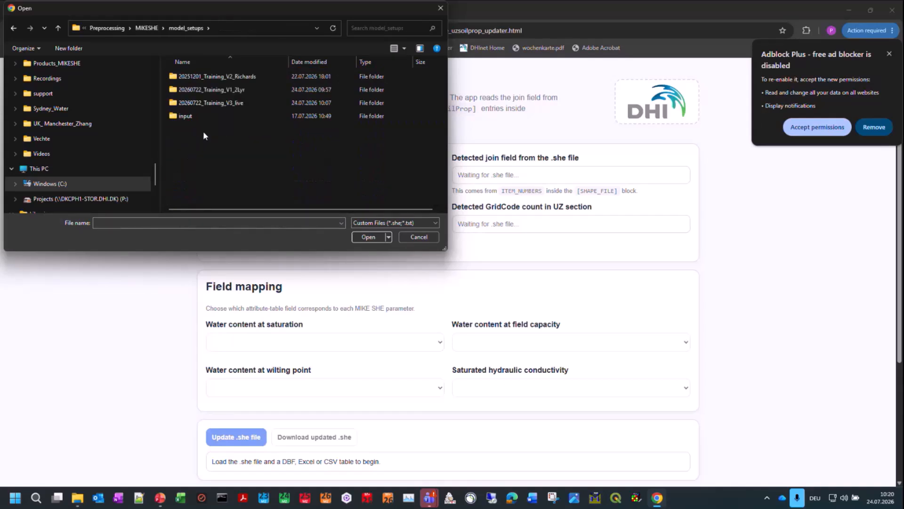
pyautogui.doubleClick(233, 103)
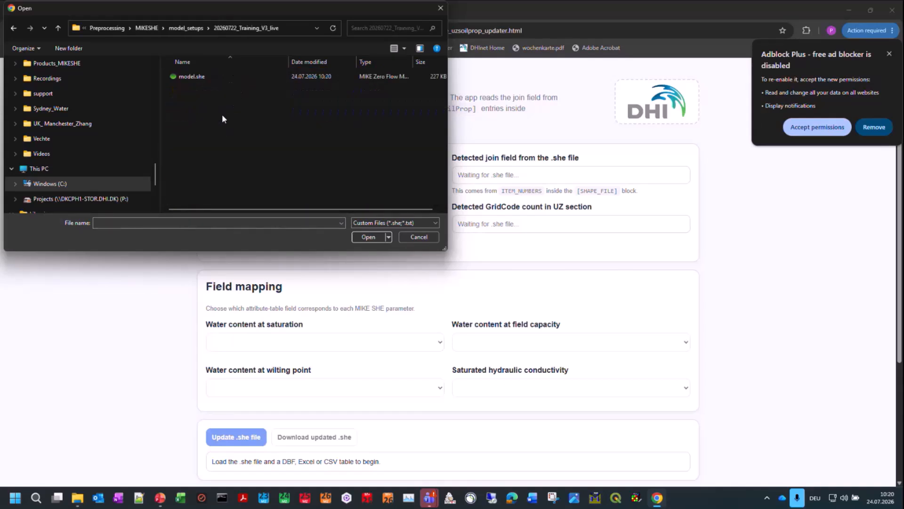
pyautogui.click(196, 78)
pyautogui.click(361, 237)
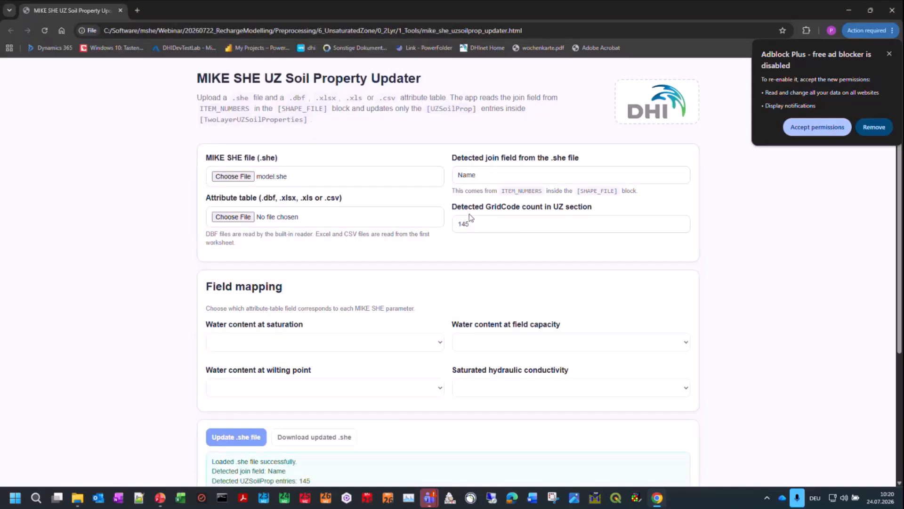
pyautogui.moveTo(474, 223); pyautogui.dragTo(467, 217)
# Step: Load SoilMap50k.dbf from model_setups\input\UZ\Soils_50k_SHP as the attribute table
pyautogui.click(254, 216)
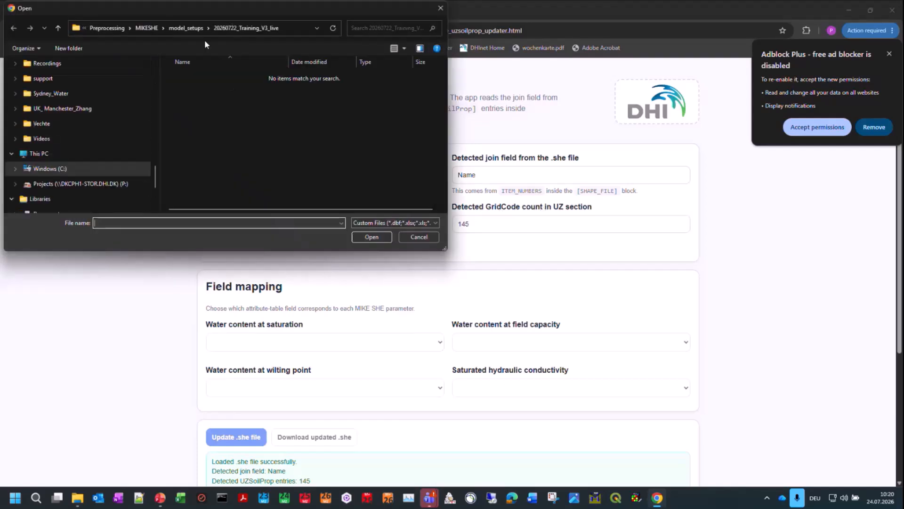
pyautogui.click(190, 30)
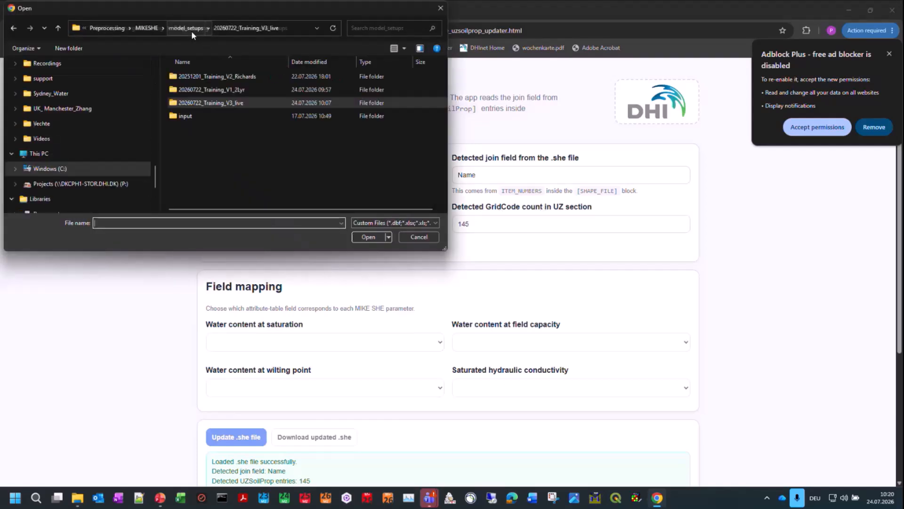
pyautogui.doubleClick(188, 118)
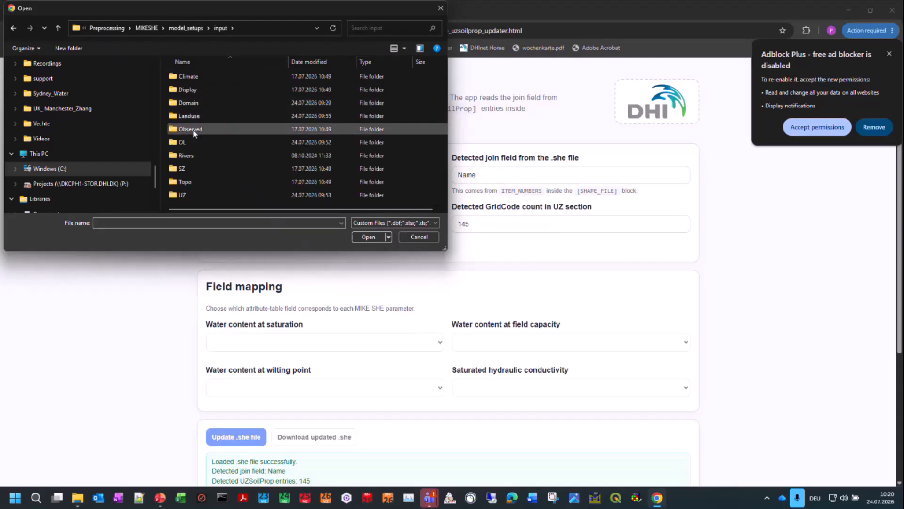
pyautogui.click(200, 195)
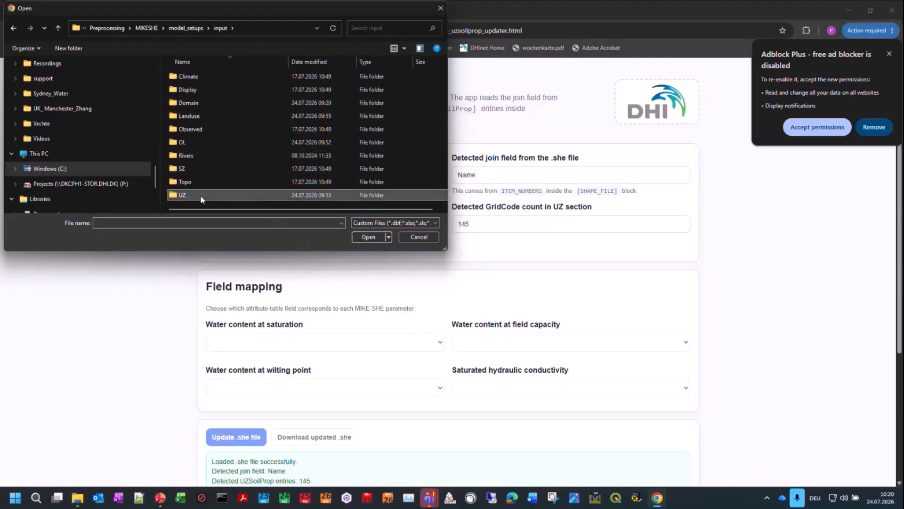
pyautogui.doubleClick(200, 195)
pyautogui.doubleClick(200, 90)
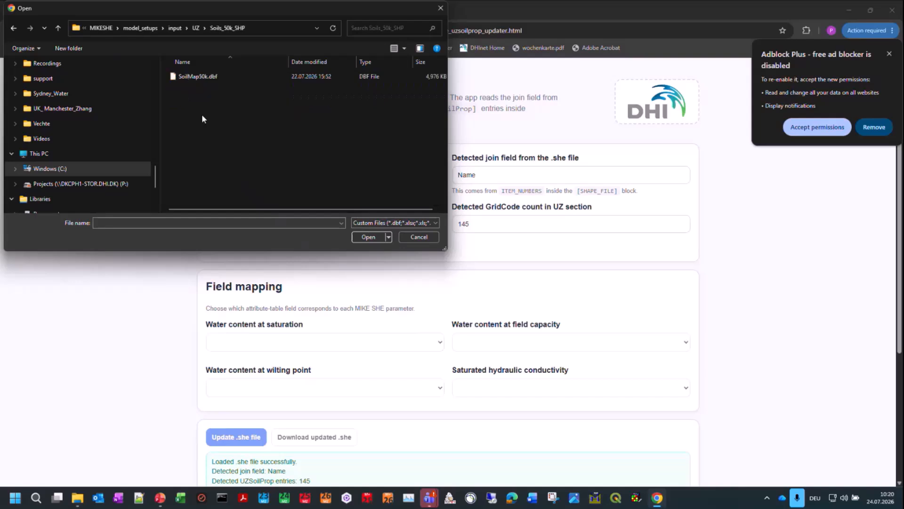
pyautogui.click(201, 77)
pyautogui.click(368, 237)
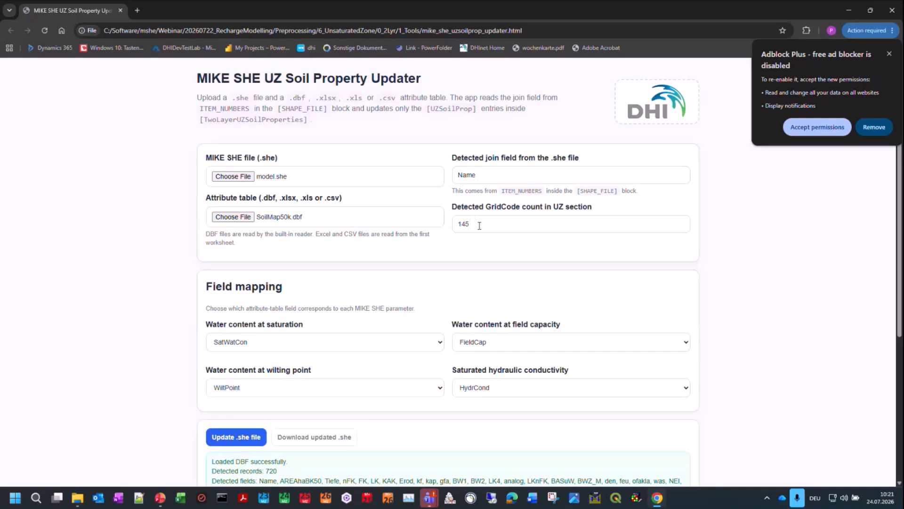
# Step: Map water content at saturation to FieldCap and switch it back to SatWatCon
pyautogui.scroll(-2, 317, 280)
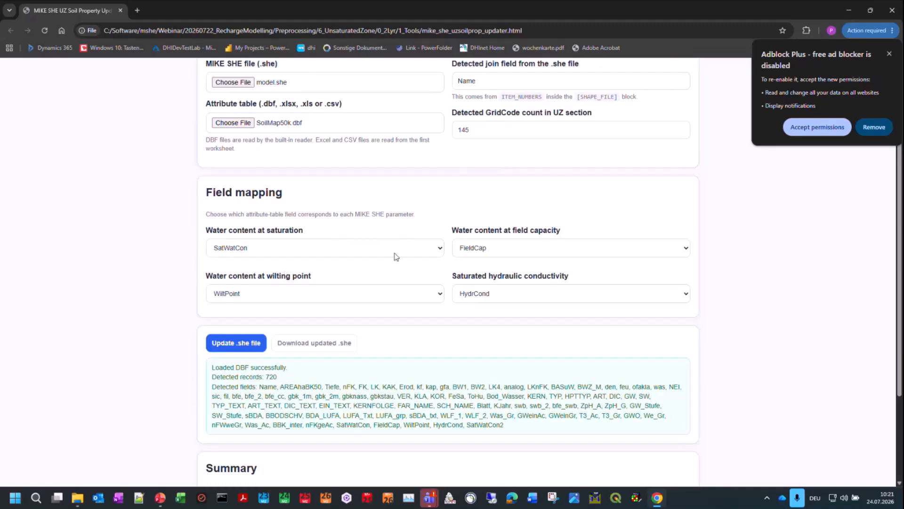
pyautogui.click(434, 253)
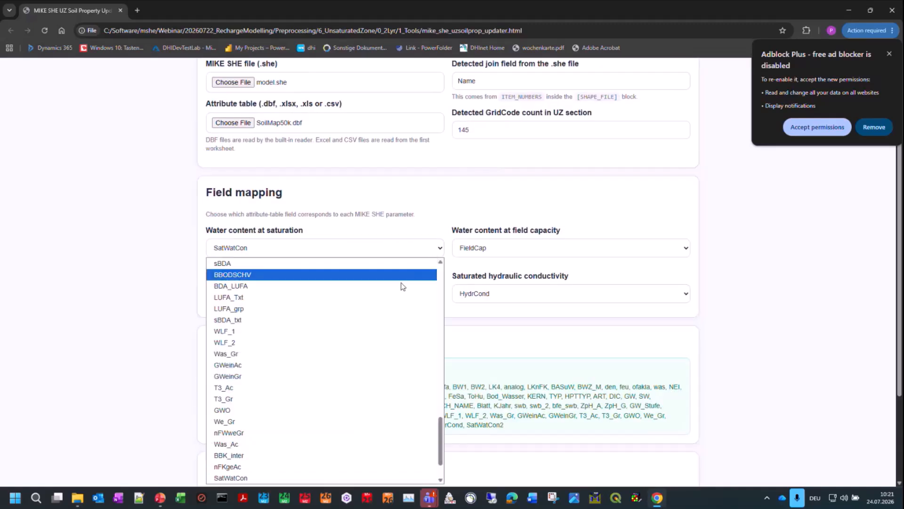
pyautogui.scroll(-1, 399, 285)
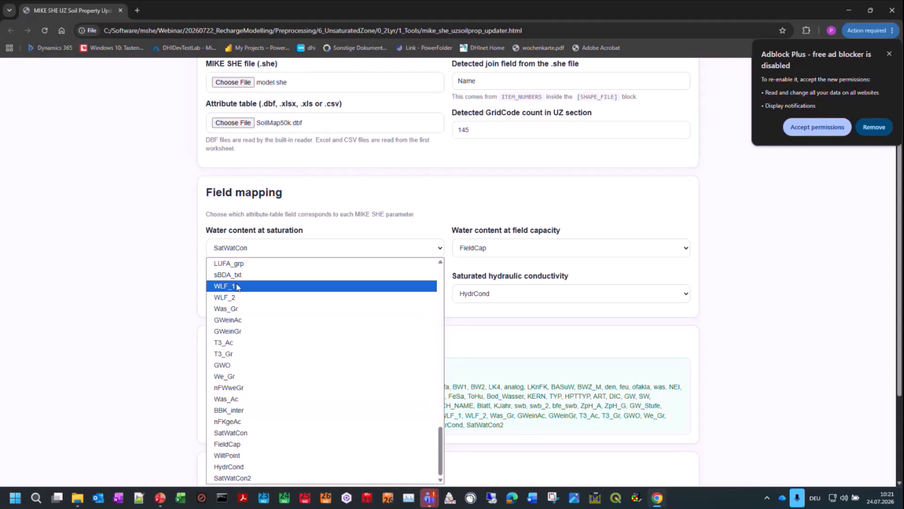
pyautogui.click(235, 447)
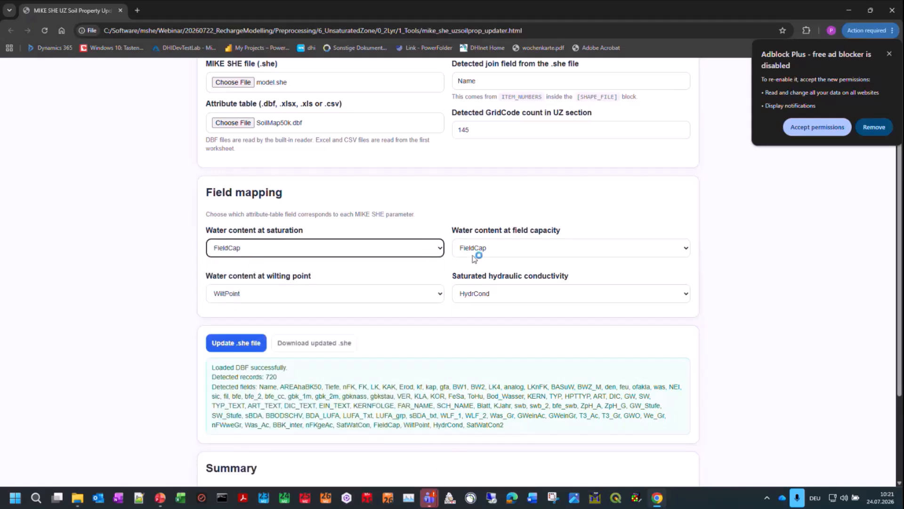
pyautogui.click(331, 255)
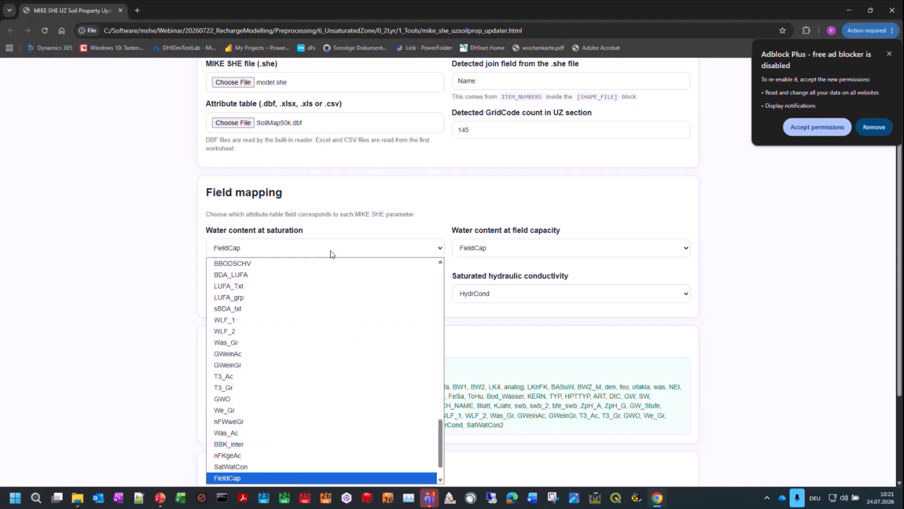
pyautogui.click(245, 466)
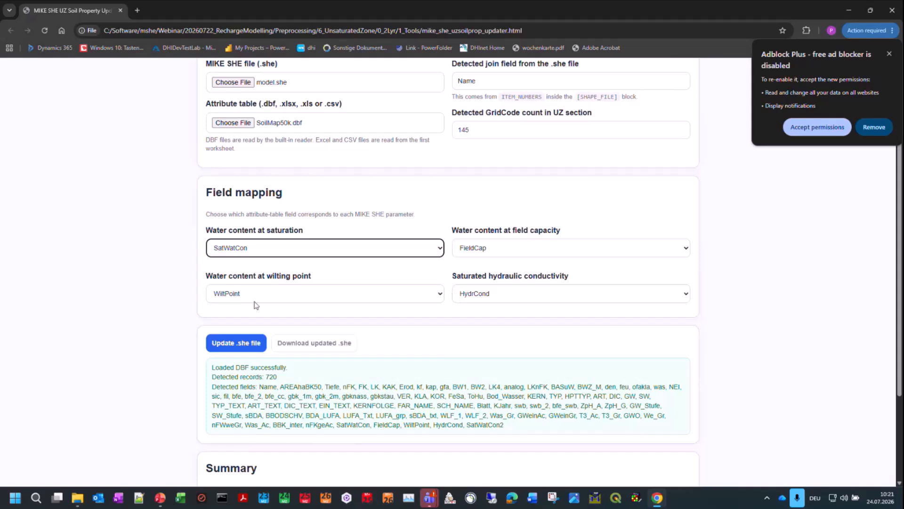
pyautogui.click(159, 329)
# Step: Update the .she file with the mapped soil fields and save it as model_updated.she in the 20260722_Training_V3_live folder
pyautogui.scroll(-2, 155, 316)
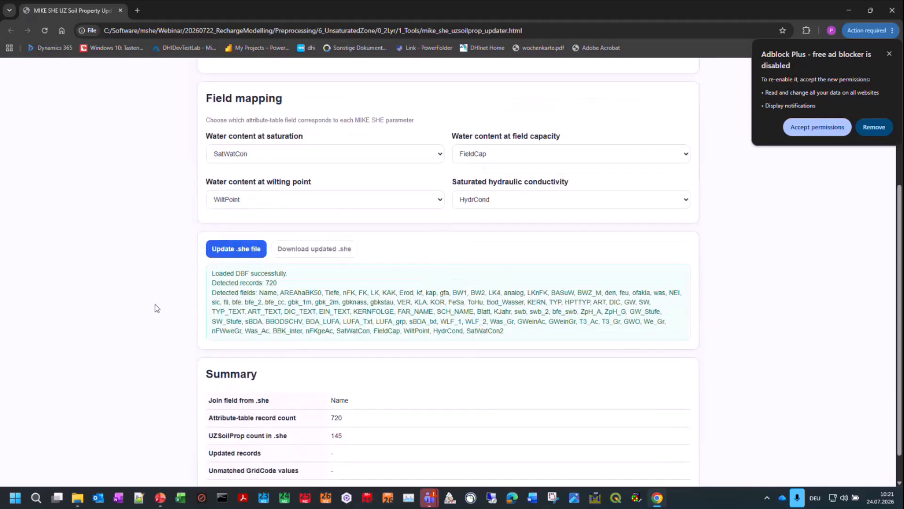
pyautogui.click(230, 251)
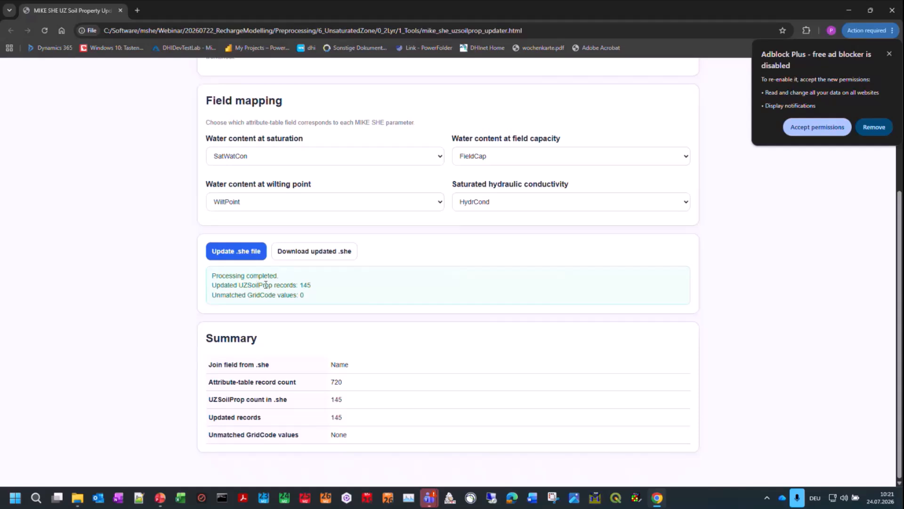
pyautogui.click(313, 251)
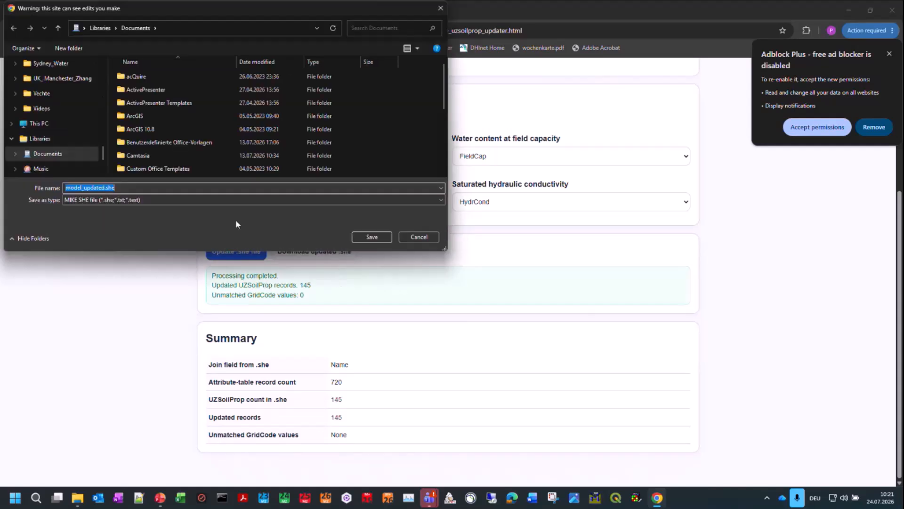
pyautogui.scroll(5, 70, 110)
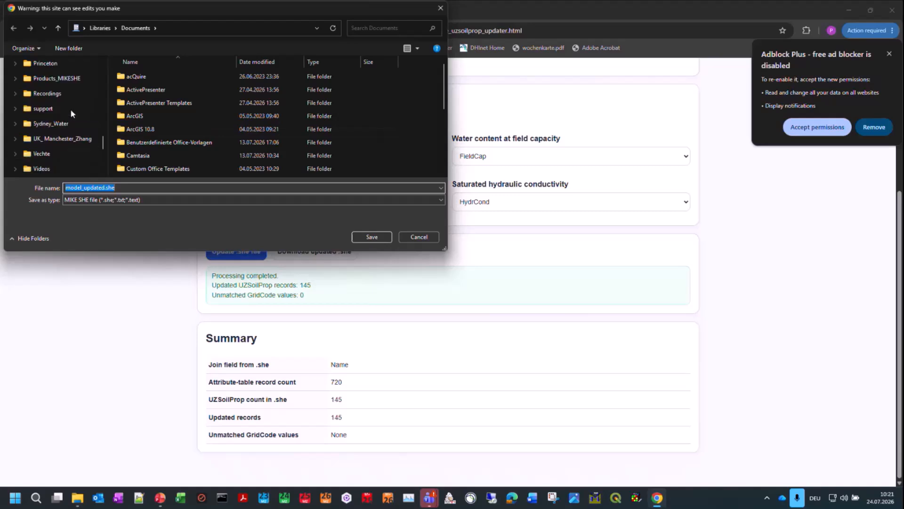
pyautogui.scroll(5, 71, 113)
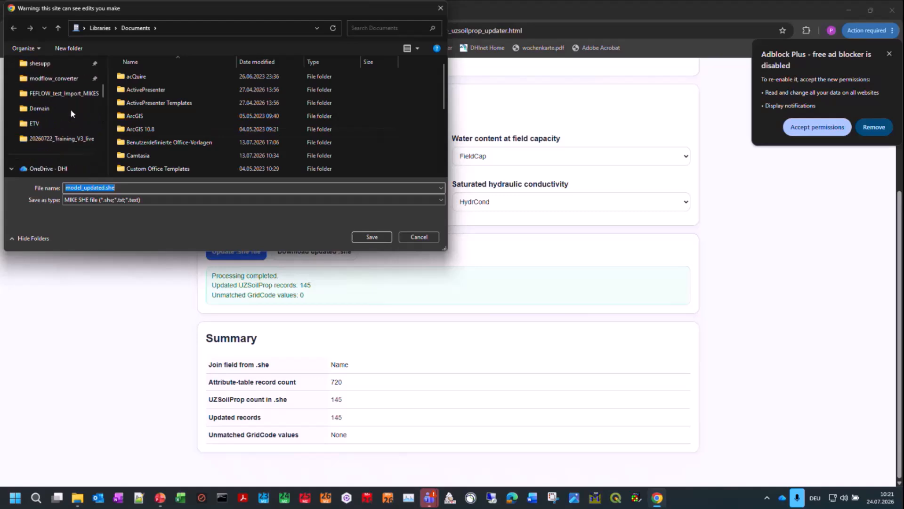
pyautogui.click(61, 139)
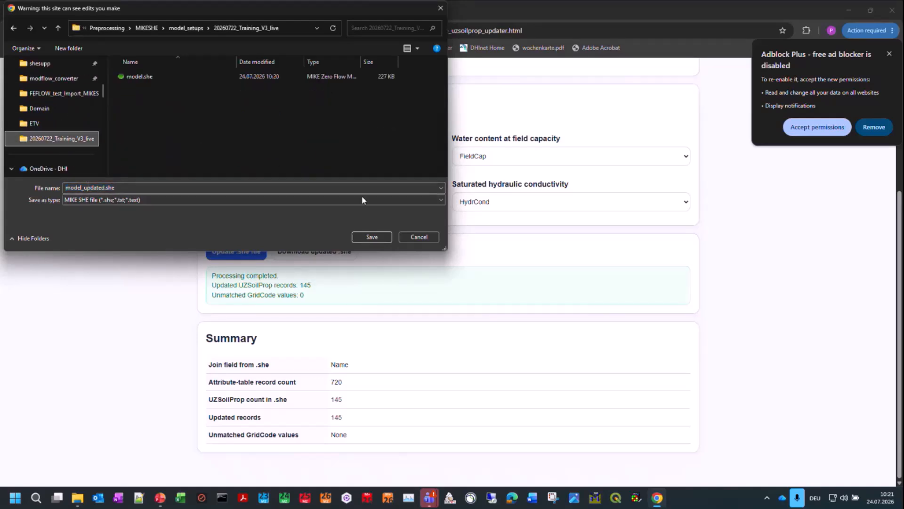
pyautogui.click(372, 238)
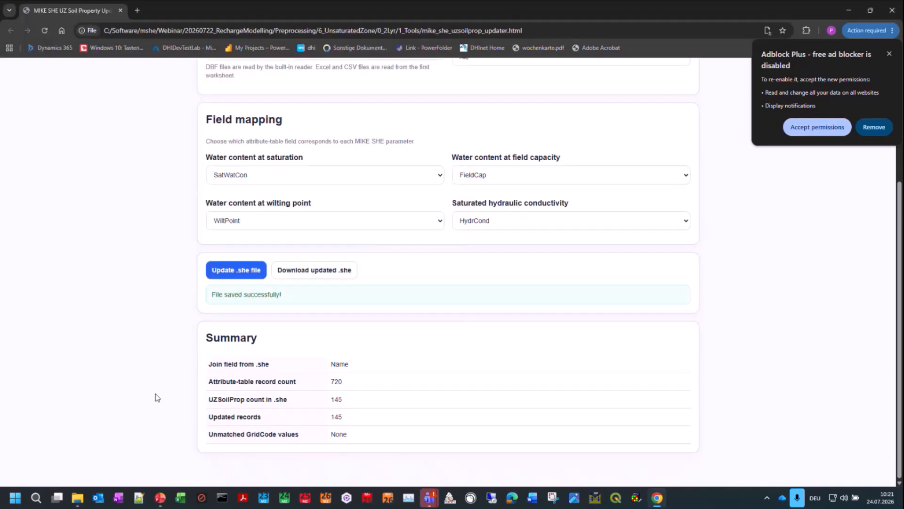
# Step: Close the updater page and open model_updated.she from Preprocessing\MIKESHE\model_setups\20260722_Training_V3_live in MIKE Zero
pyautogui.click(892, 10)
pyautogui.click(329, 210)
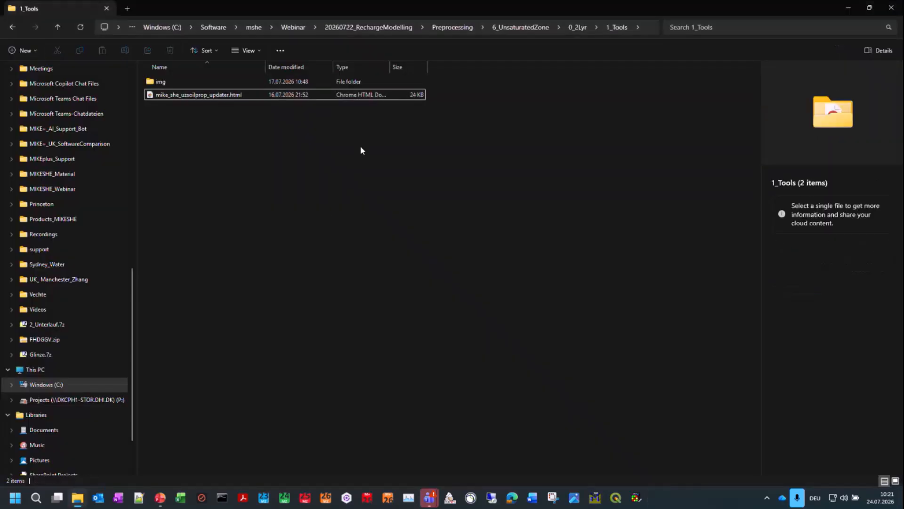
pyautogui.click(439, 31)
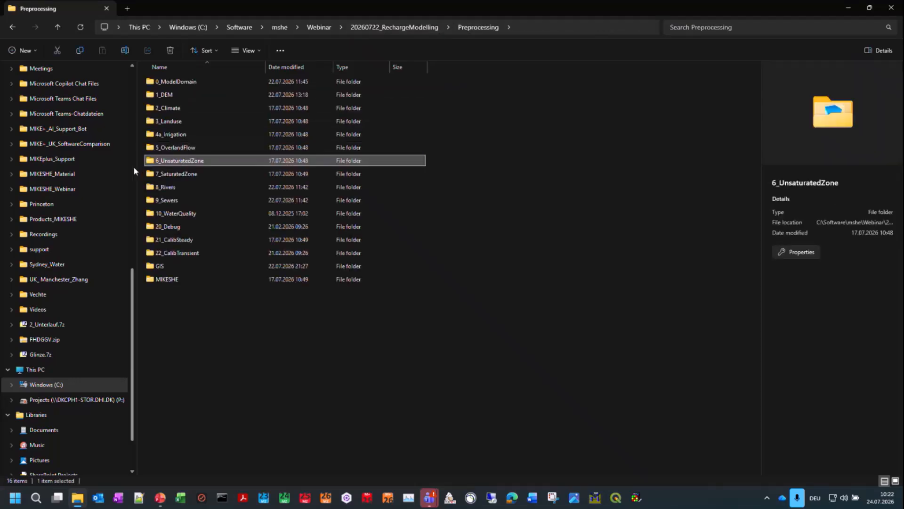
pyautogui.scroll(8, 133, 169)
pyautogui.doubleClick(188, 278)
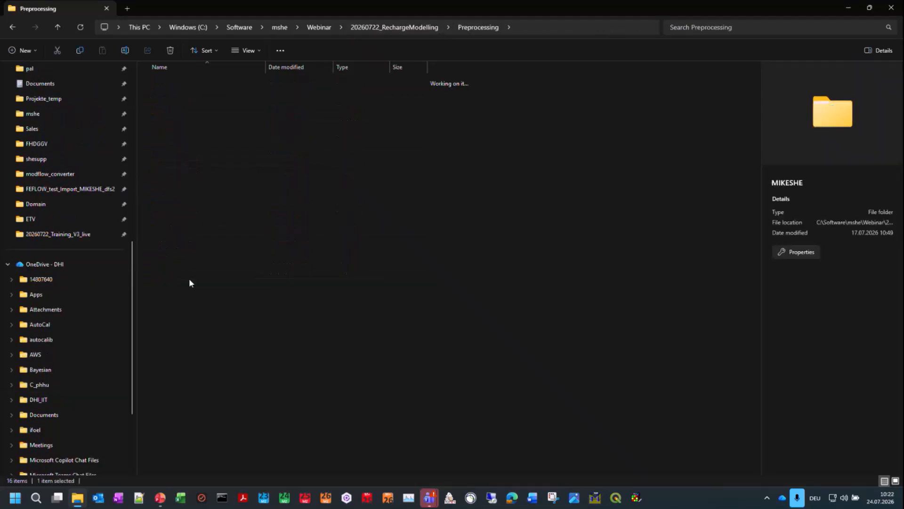
pyautogui.doubleClick(184, 130)
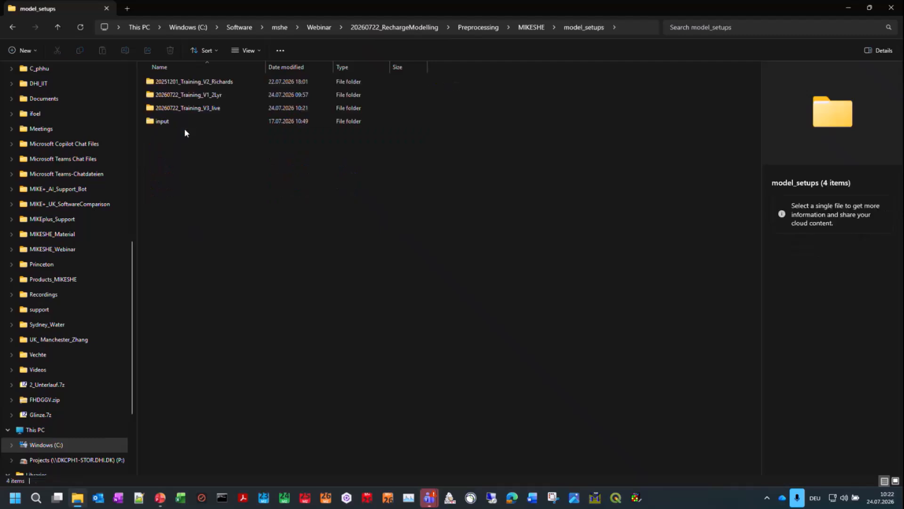
pyautogui.click(132, 138)
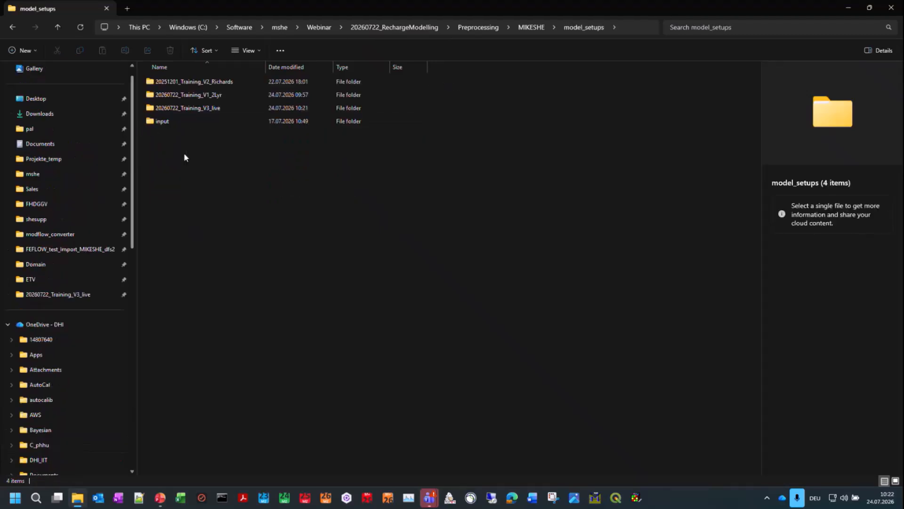
pyautogui.click(207, 111)
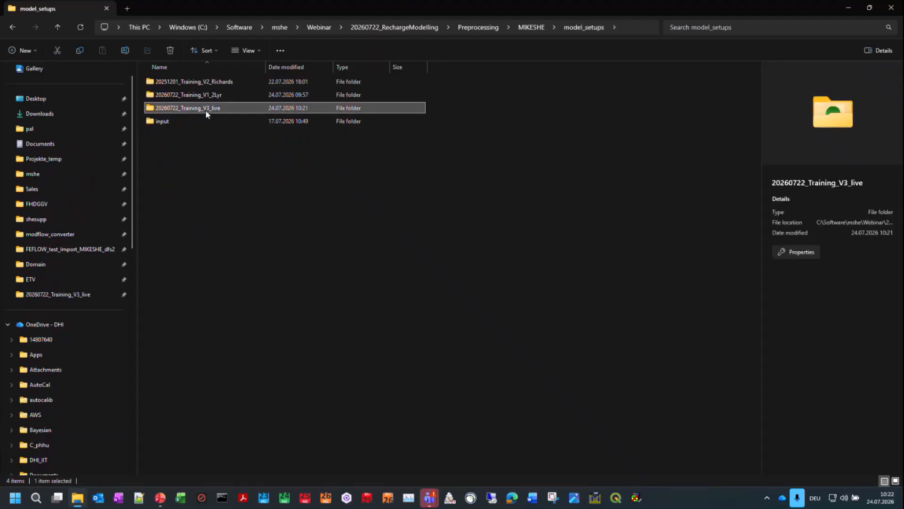
pyautogui.doubleClick(205, 109)
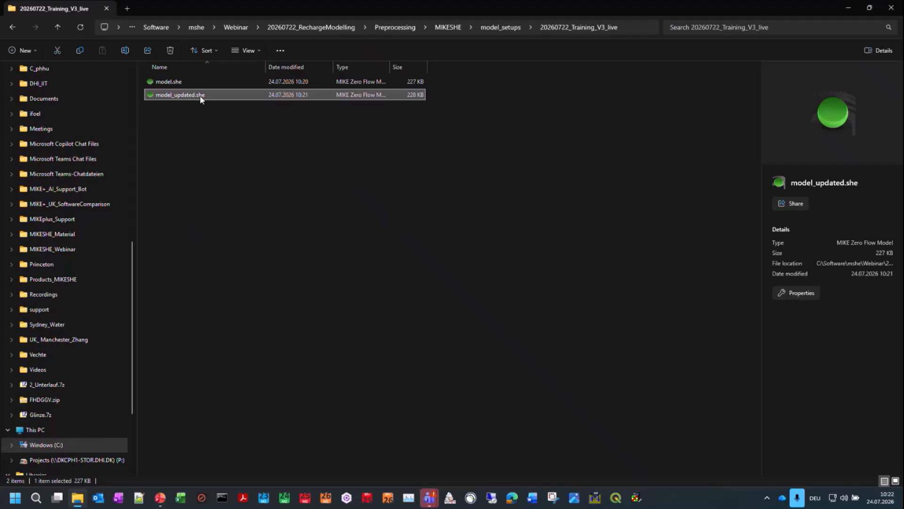
pyautogui.doubleClick(199, 95)
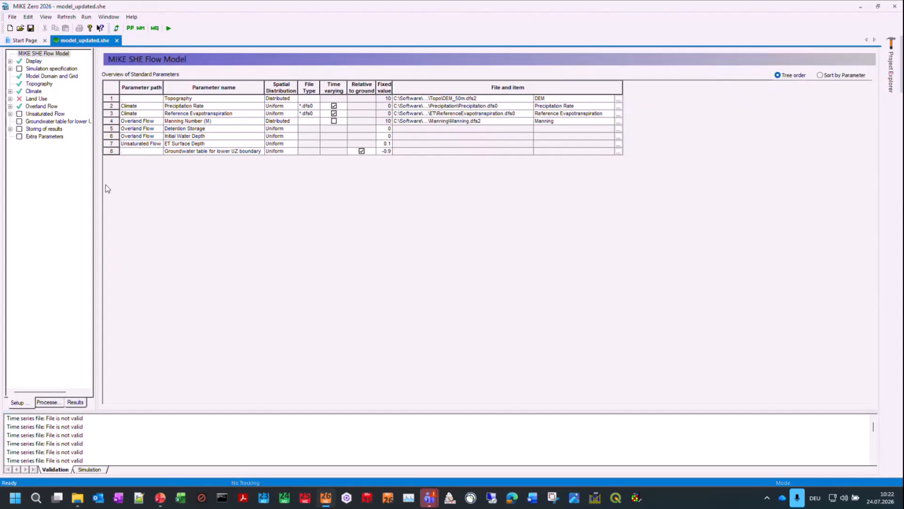
# Step: Expand 2-Layer UZ Soil under Unsaturated Flow and check the soil properties of several profiles, including the last one, L____XG2
pyautogui.doubleClick(56, 114)
pyautogui.doubleClick(53, 122)
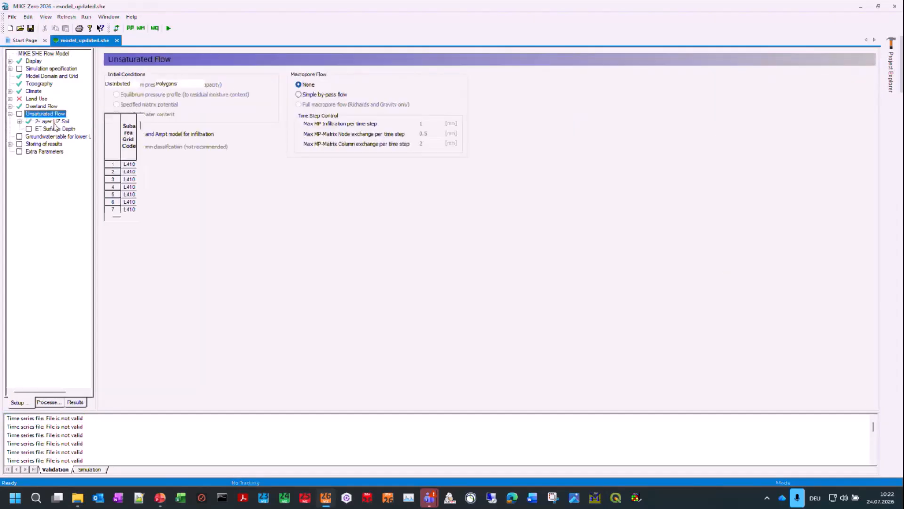
pyautogui.click(64, 143)
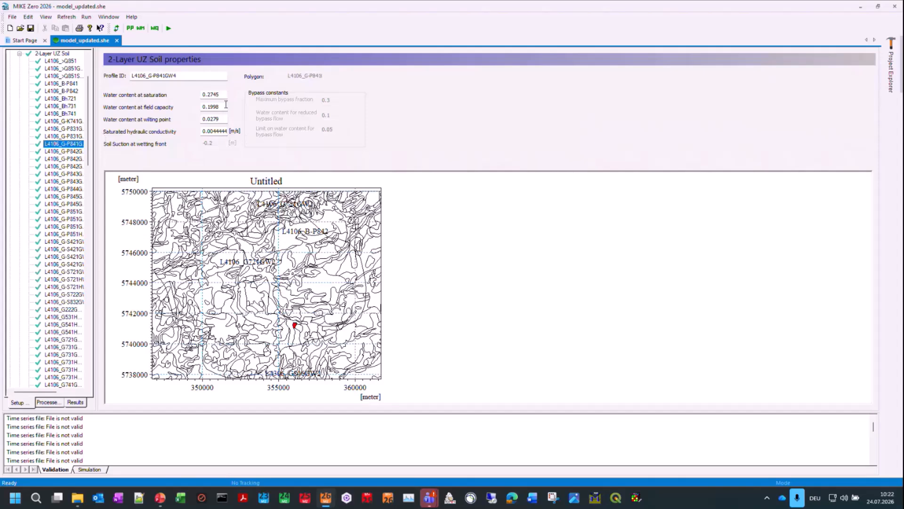
pyautogui.click(61, 160)
pyautogui.click(69, 220)
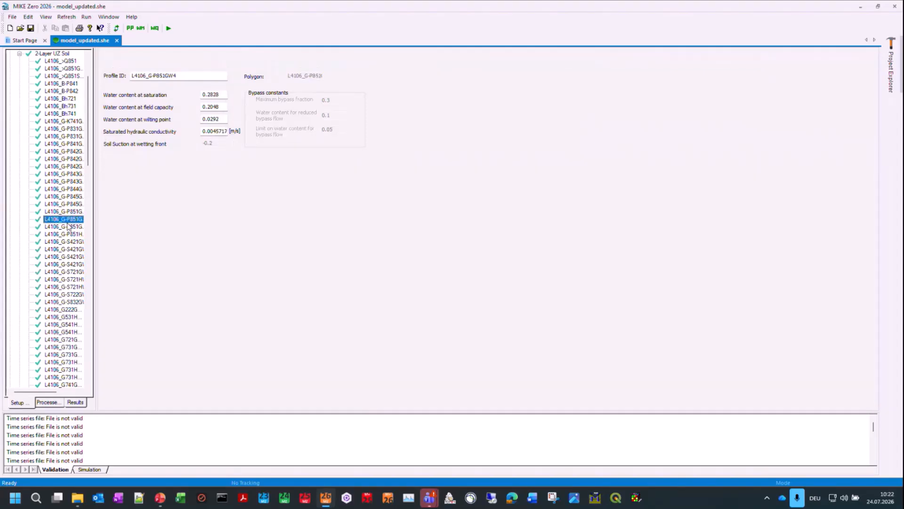
pyautogui.click(69, 279)
pyautogui.moveTo(88, 162); pyautogui.dragTo(89, 376)
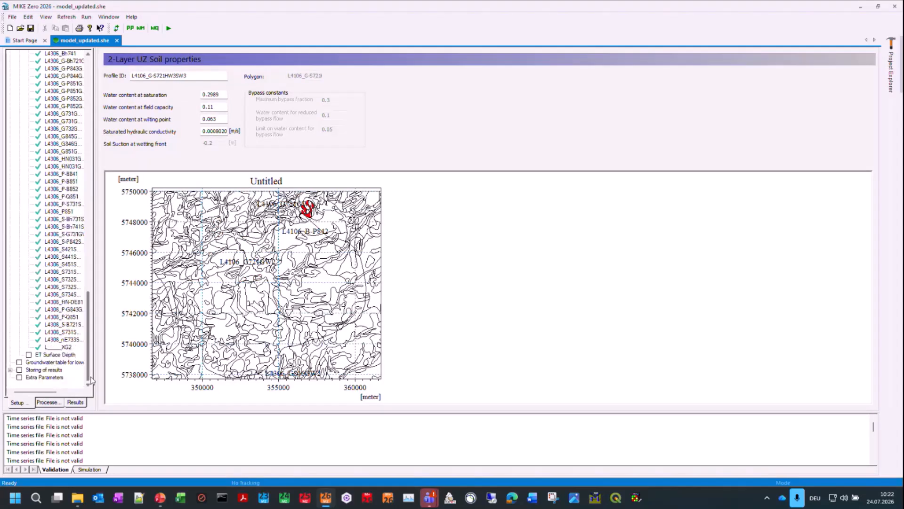
pyautogui.click(62, 349)
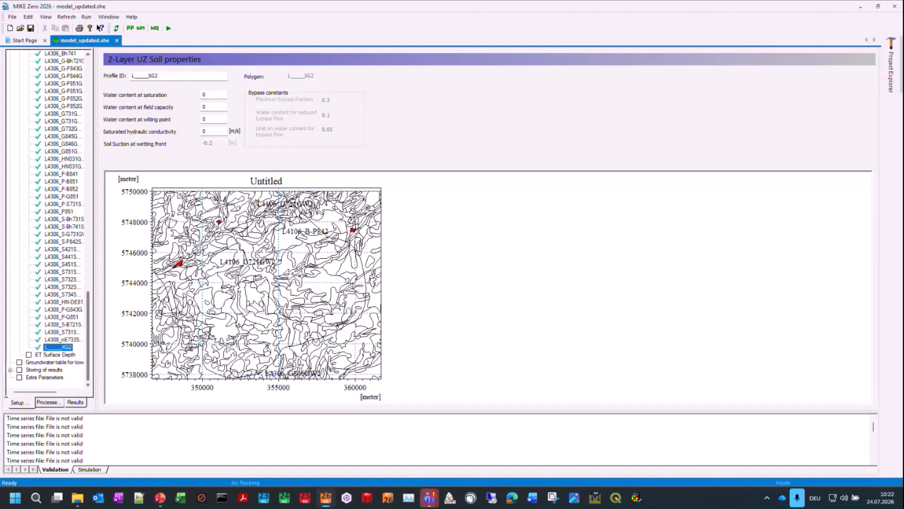
# Step: Copy the water content at saturation of profile L4308_nE733SW2 into profile L____XG2, setting it to 0.3375
pyautogui.click(65, 340)
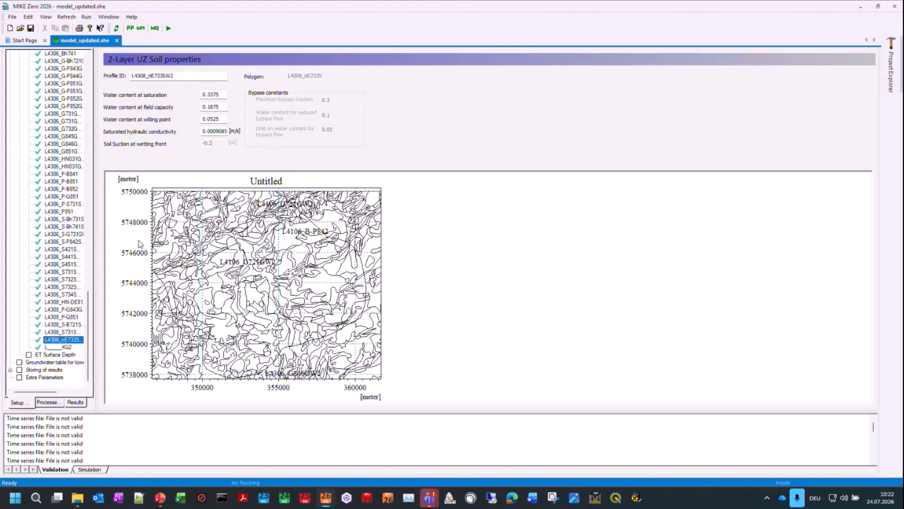
pyautogui.press('Tab')
pyautogui.press('Tab')
pyautogui.hotkey('ctrl', 'c')
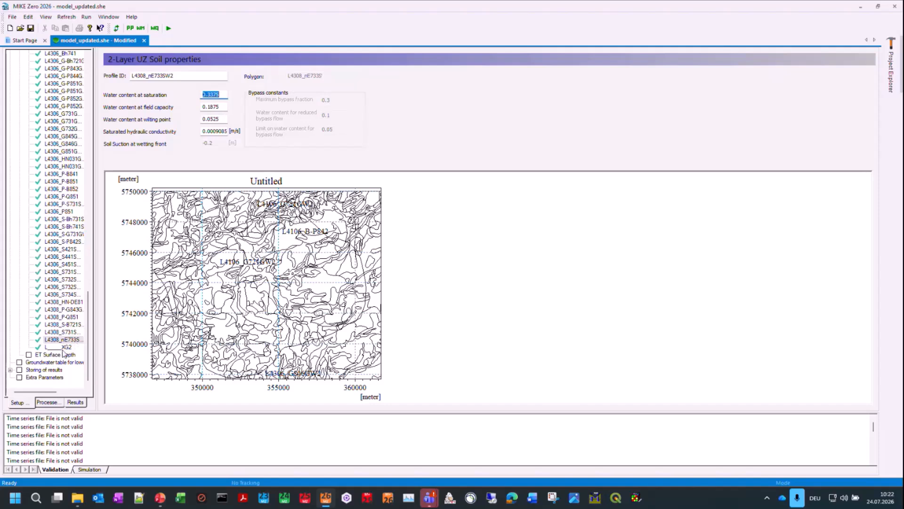
pyautogui.click(64, 349)
pyautogui.doubleClick(214, 94)
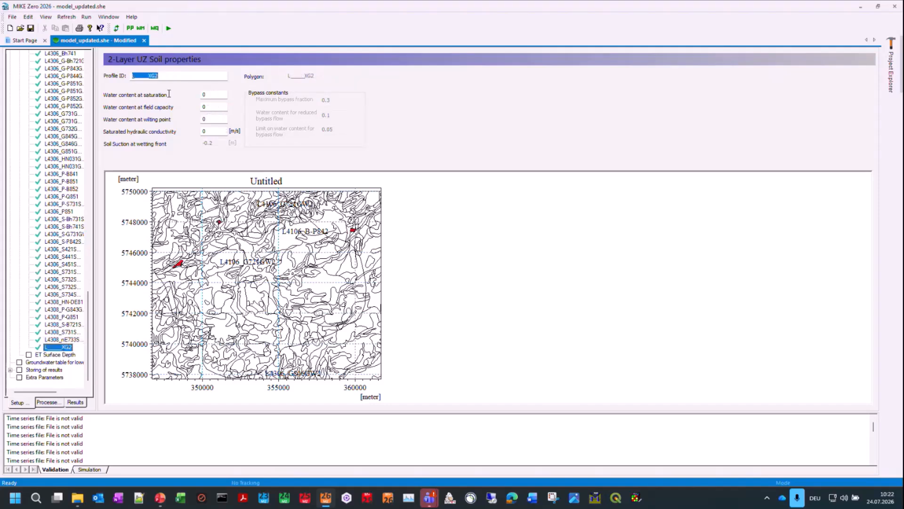
pyautogui.hotkey('ctrl', 'v')
# Step: Look up the field capacity of profile L4308_nE733SW2 and set L____XG2's water content at field capacity to 0.1875
pyautogui.click(69, 336)
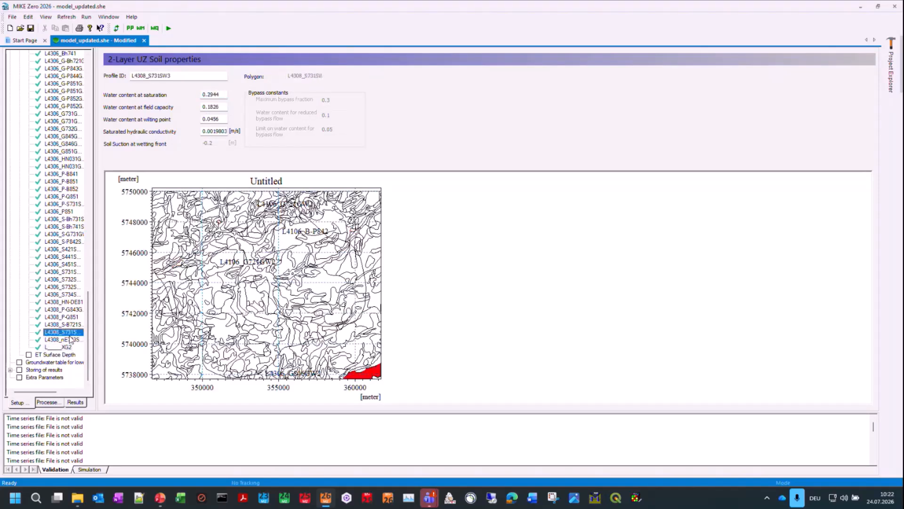
pyautogui.click(70, 341)
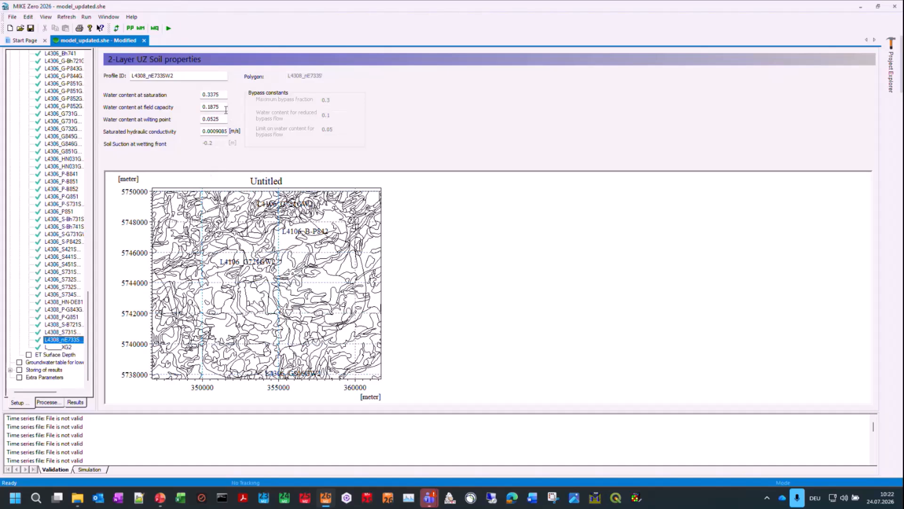
pyautogui.moveTo(225, 109); pyautogui.dragTo(153, 104)
pyautogui.click(66, 347)
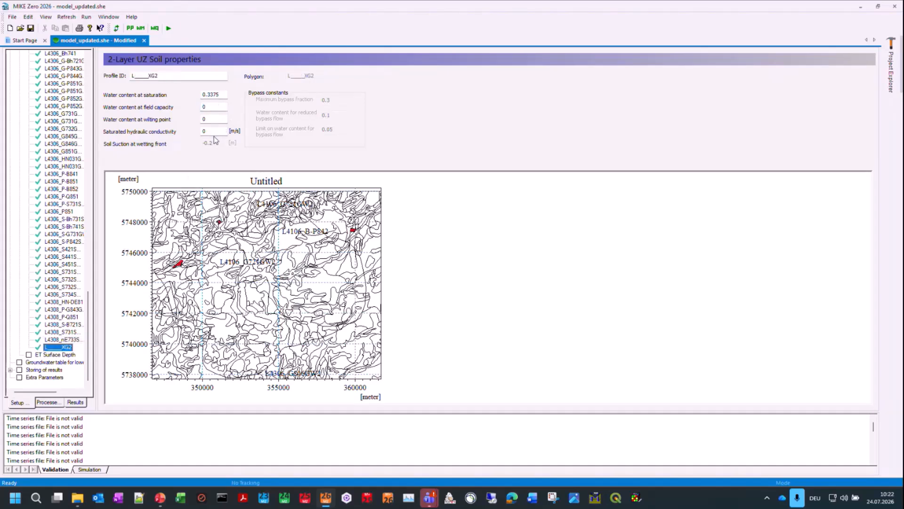
pyautogui.click(214, 106)
pyautogui.write('.1875')
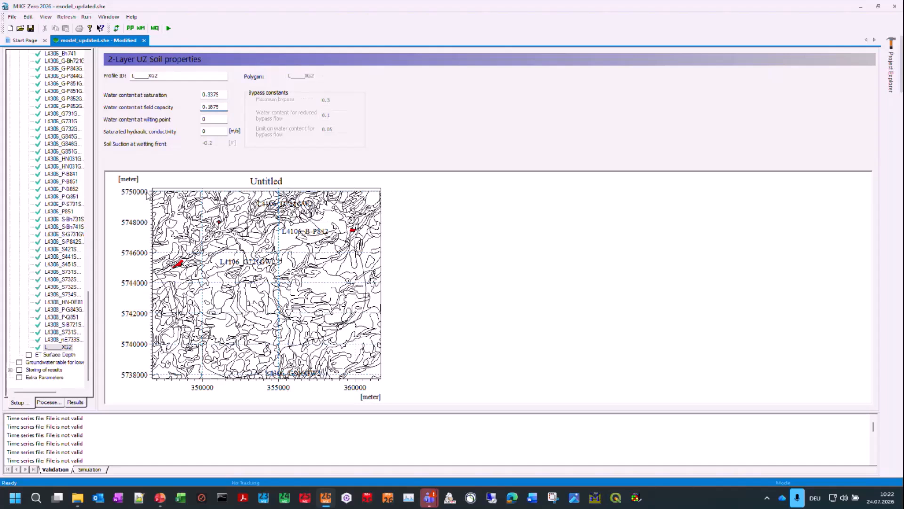
# Step: Copy the water content at wilting point of L4308_nE733SW2 into L____XG2, setting it to 0.0525, and visit ET Surface Depth
pyautogui.click(68, 340)
pyautogui.doubleClick(220, 120)
pyautogui.hotkey('ctrl', 'c')
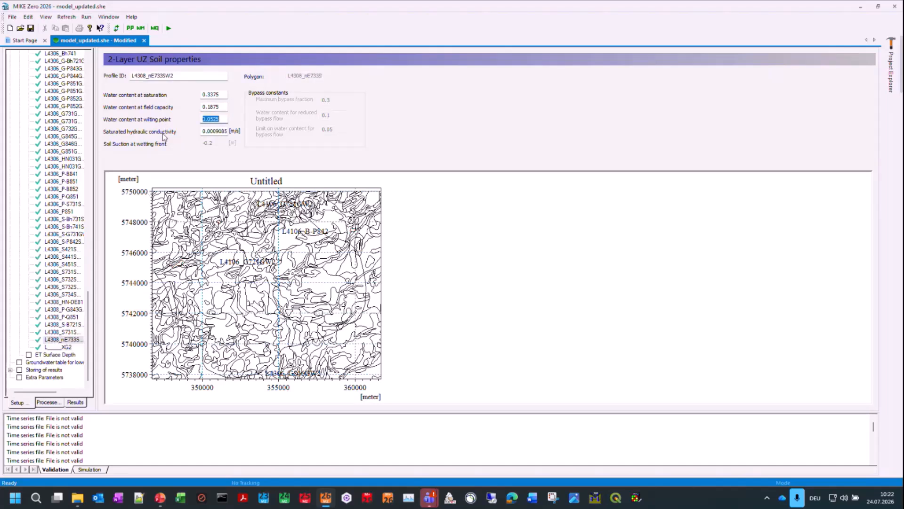
pyautogui.click(66, 348)
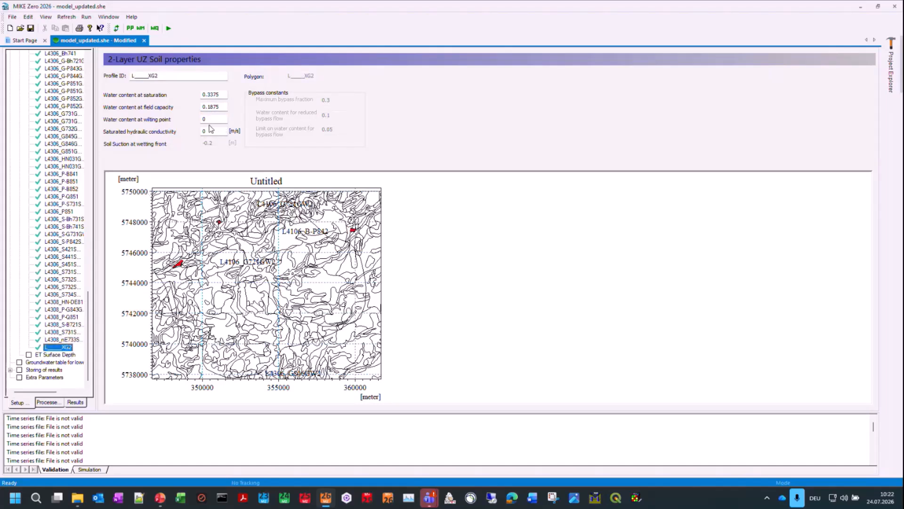
pyautogui.moveTo(208, 119); pyautogui.dragTo(183, 118)
pyautogui.hotkey('ctrl', 'v')
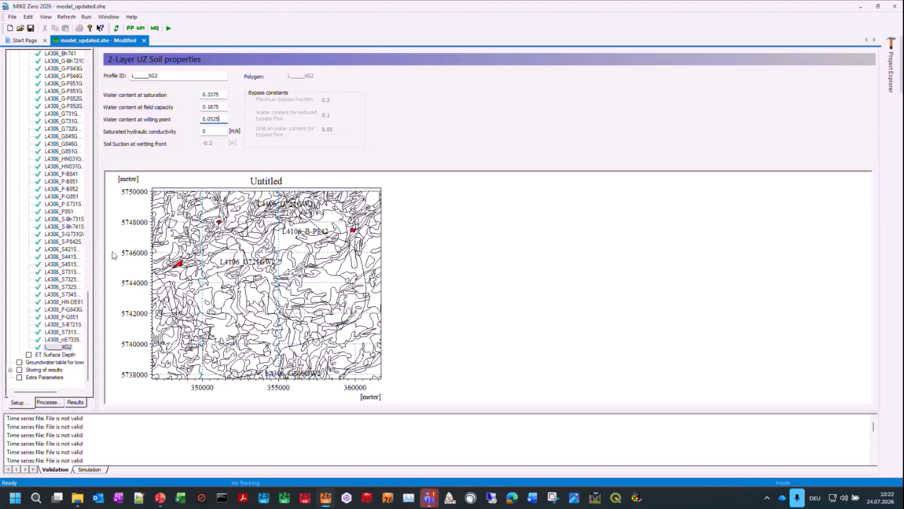
pyautogui.click(67, 353)
pyautogui.click(66, 348)
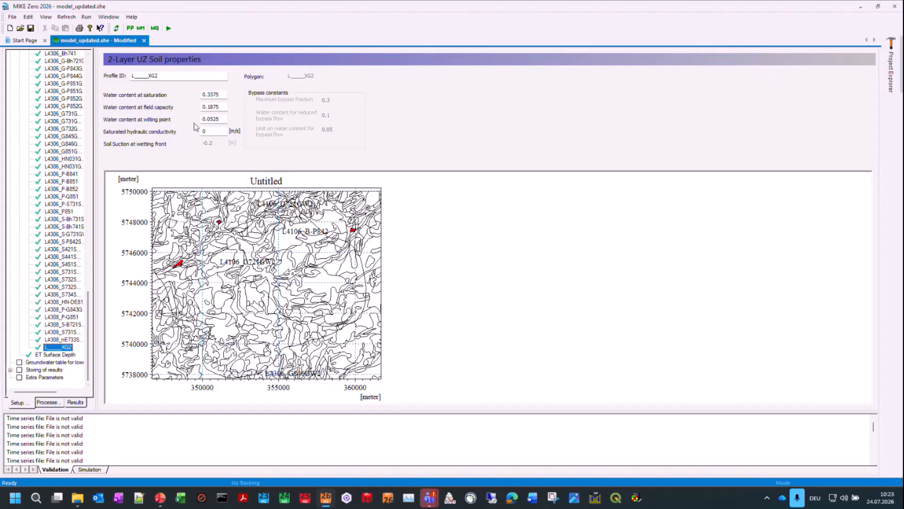
# Step: Select the saturated hydraulic conductivity of L4308_nE733SW2, return to profile L____XG2 and save the model
pyautogui.click(70, 339)
pyautogui.click(227, 130)
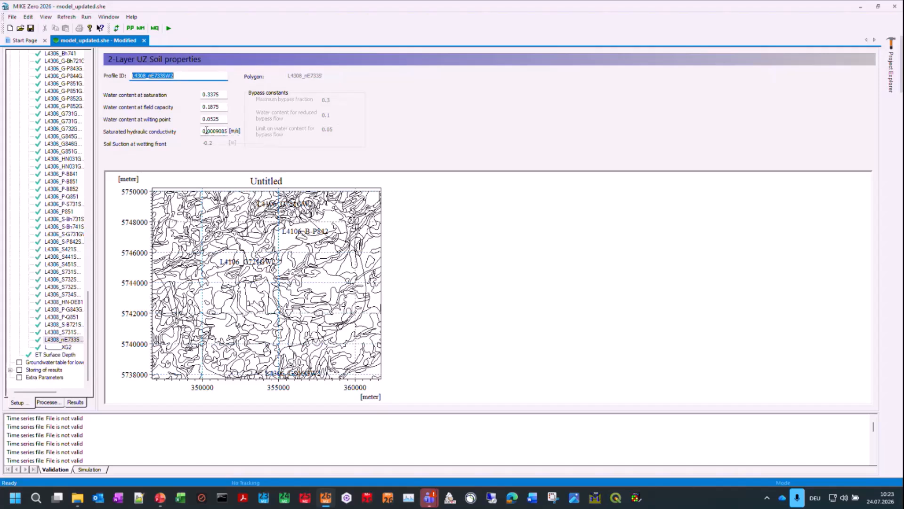
pyautogui.doubleClick(210, 131)
pyautogui.click(65, 347)
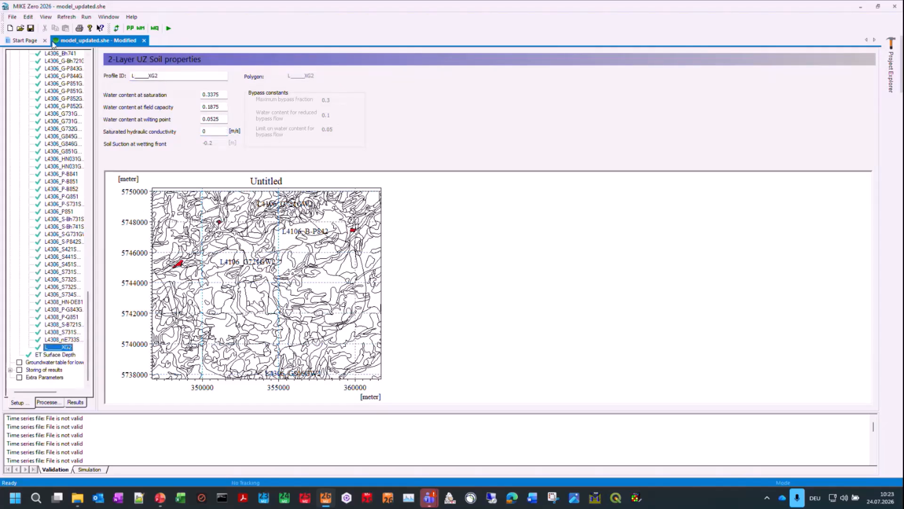
pyautogui.click(30, 27)
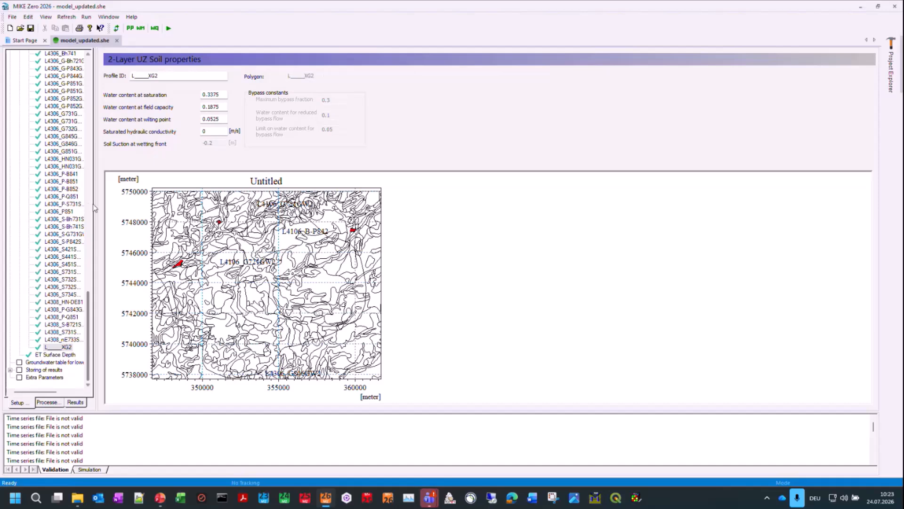
# Step: Make the groundwater table for the lower UZ boundary absolute instead of relative to ground, with spatial distribution Grid file (.dfs2)
pyautogui.moveTo(95, 208); pyautogui.dragTo(120, 216)
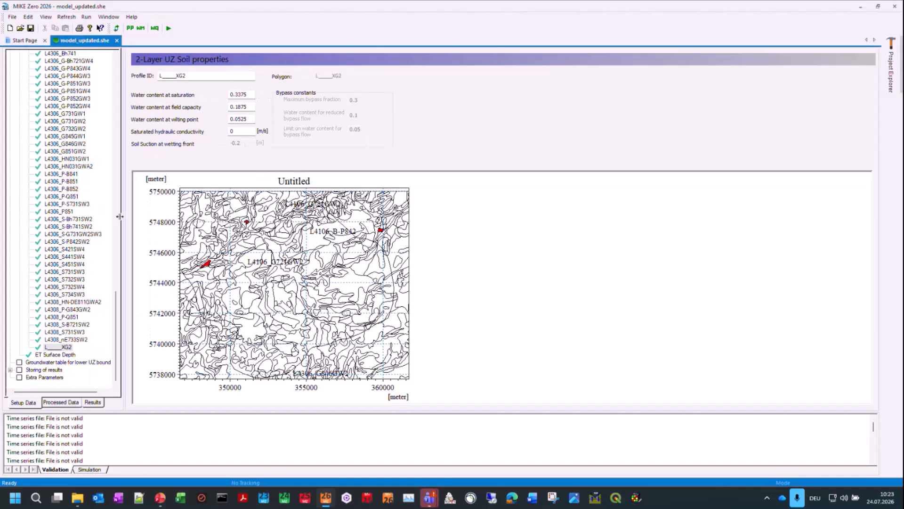
pyautogui.click(68, 366)
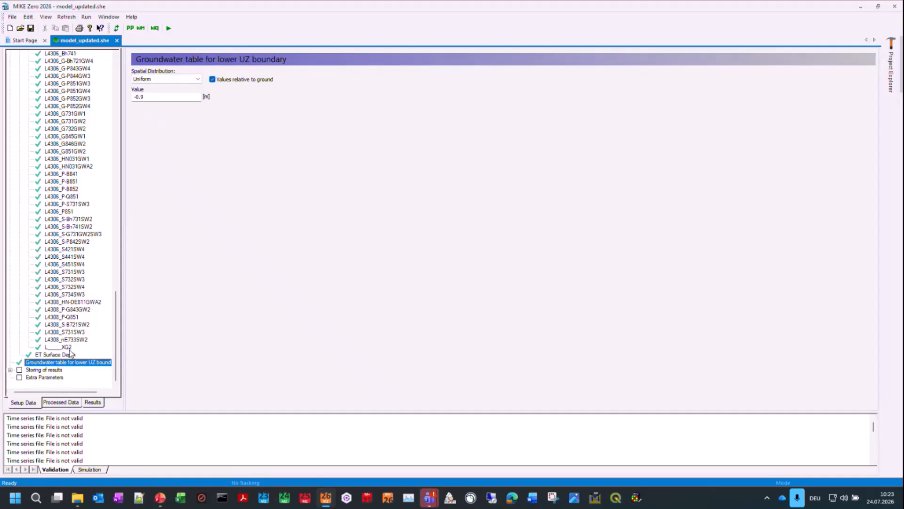
pyautogui.moveTo(124, 353); pyautogui.dragTo(171, 361)
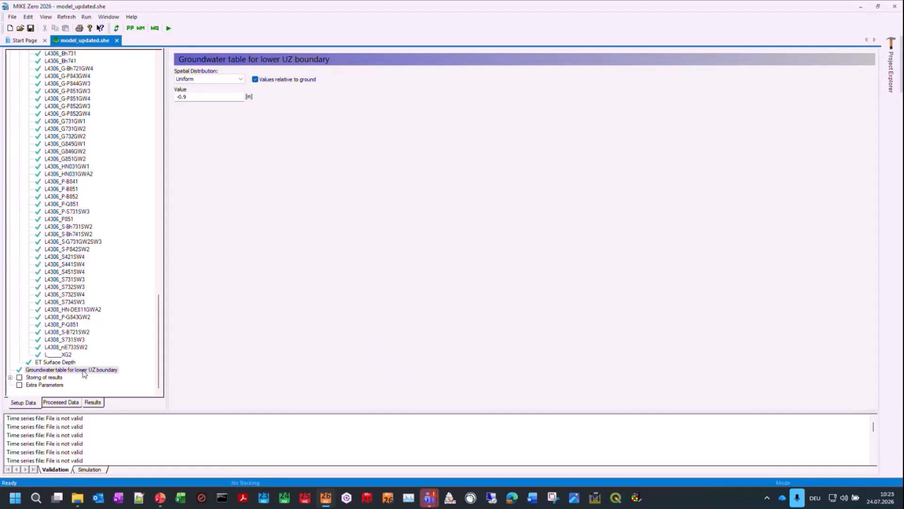
pyautogui.click(255, 80)
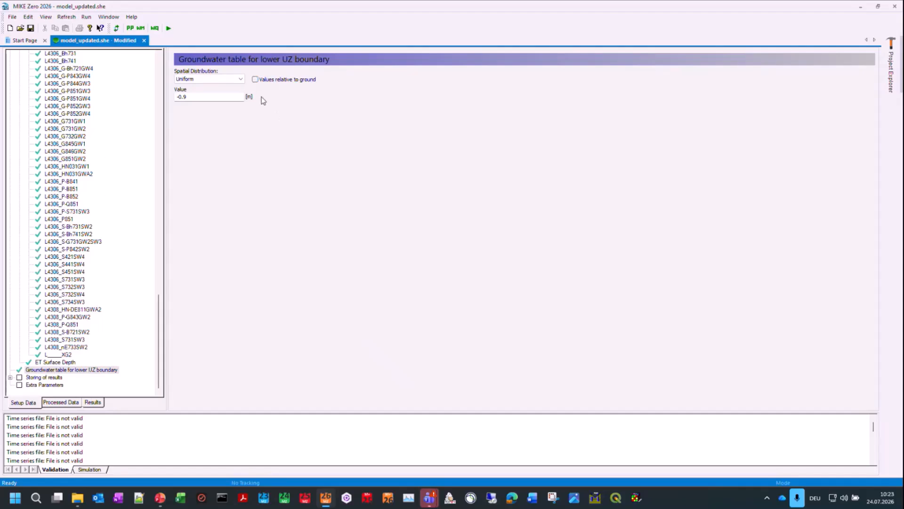
pyautogui.click(236, 81)
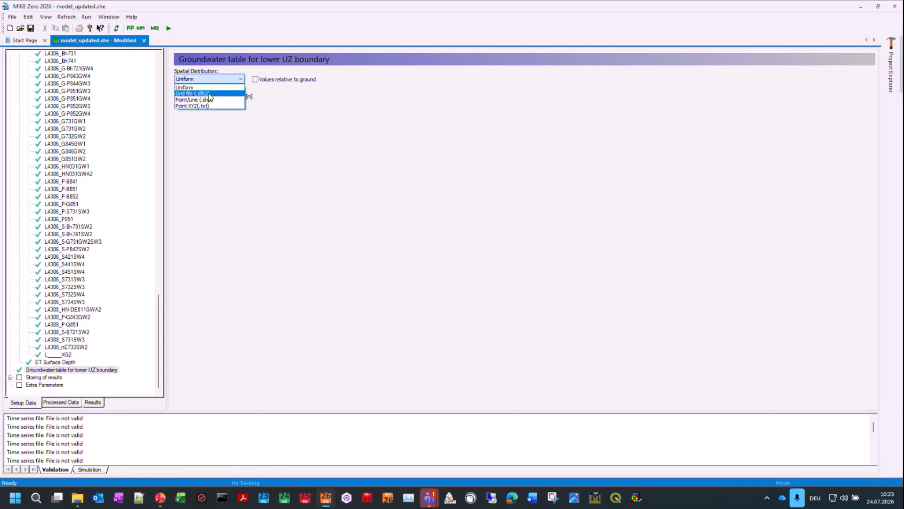
pyautogui.click(210, 94)
# Step: Load GWL_based_on_meas_averages.dfs2 with item GWL_mean from input\SZ\Levels as the lower UZ boundary's groundwater table and save the model
pyautogui.click(295, 97)
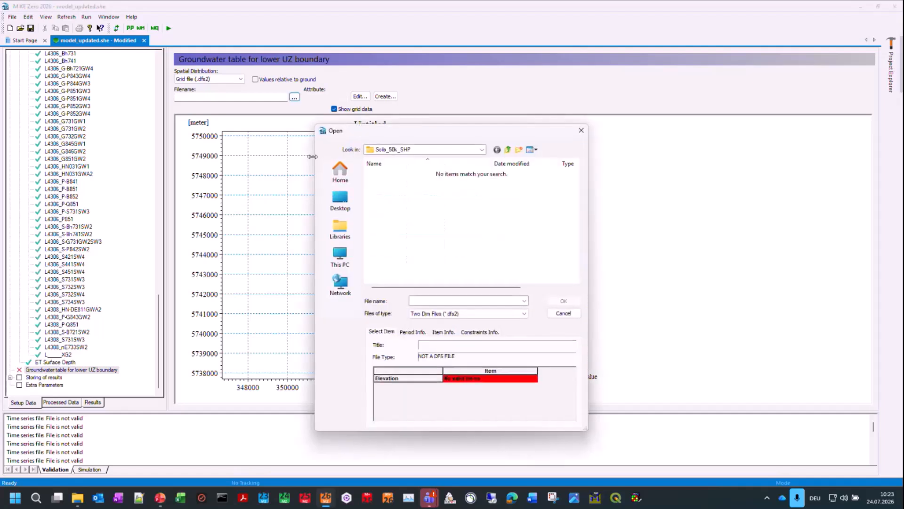
pyautogui.click(509, 151)
pyautogui.click(510, 152)
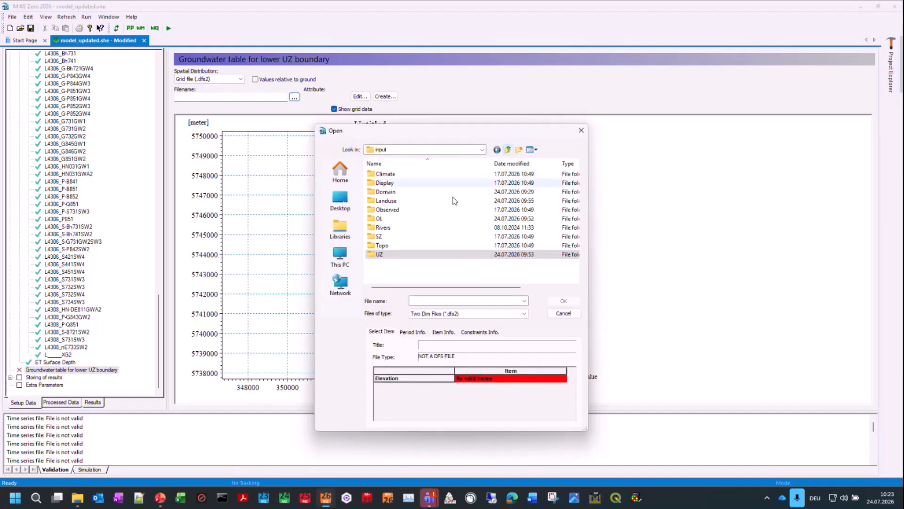
pyautogui.doubleClick(407, 240)
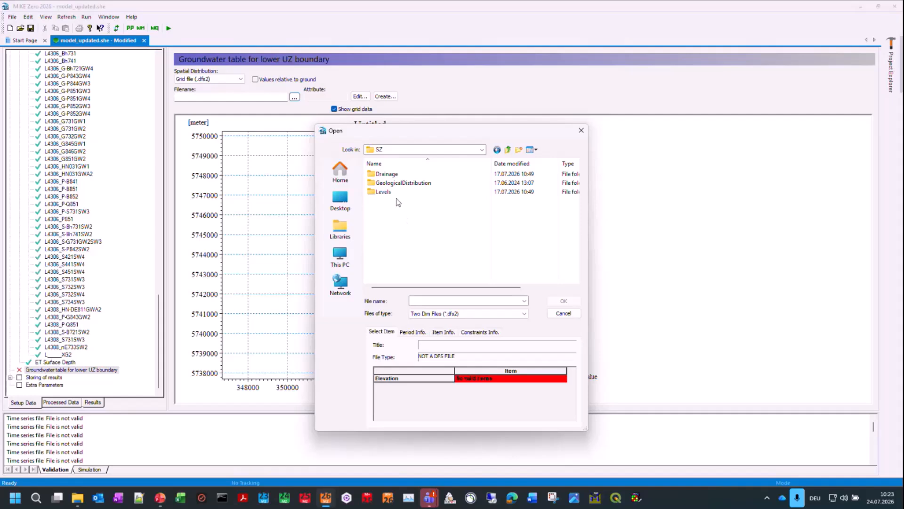
pyautogui.click(394, 193)
pyautogui.doubleClick(393, 193)
pyautogui.click(401, 174)
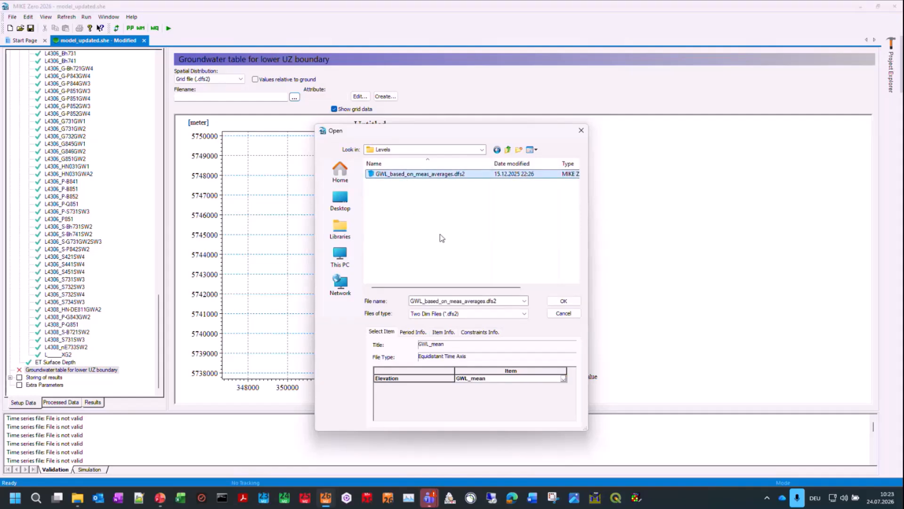
pyautogui.click(564, 301)
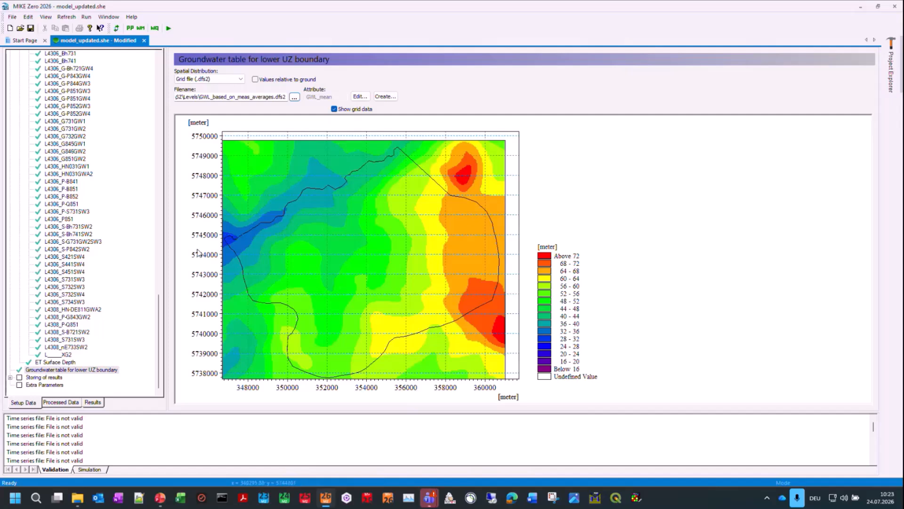
pyautogui.moveTo(159, 311); pyautogui.dragTo(157, 58)
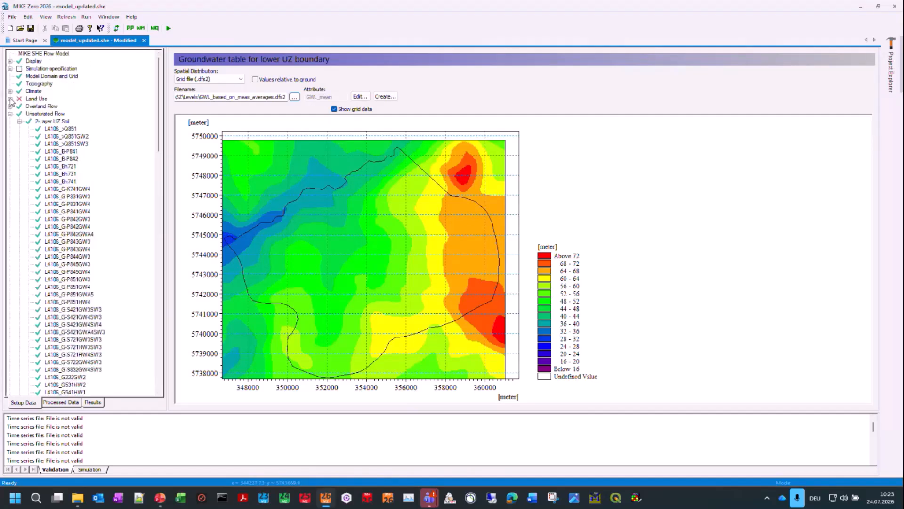
pyautogui.hotkey('ctrl', 's')
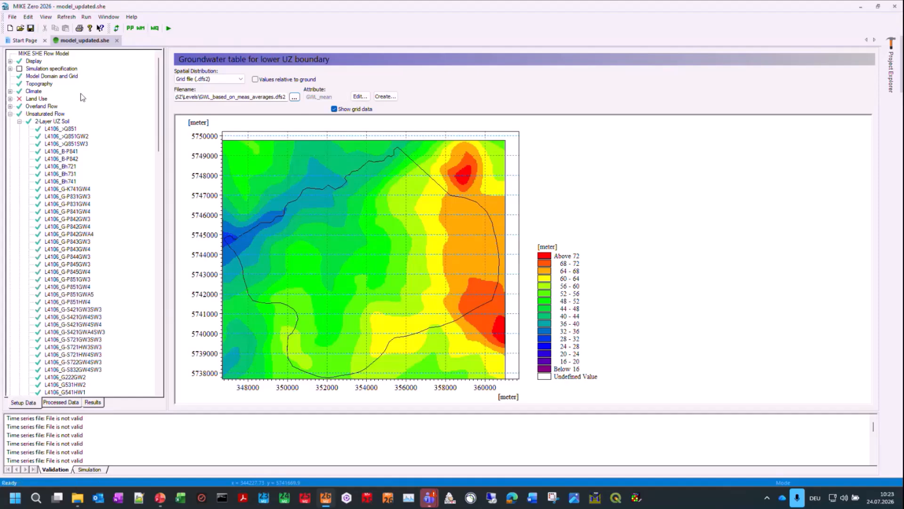
# Step: Set the Land Use vegetation to a Uniform spatial distribution with constant LAI 0 and RD 0 mm, and save the model
pyautogui.click(10, 99)
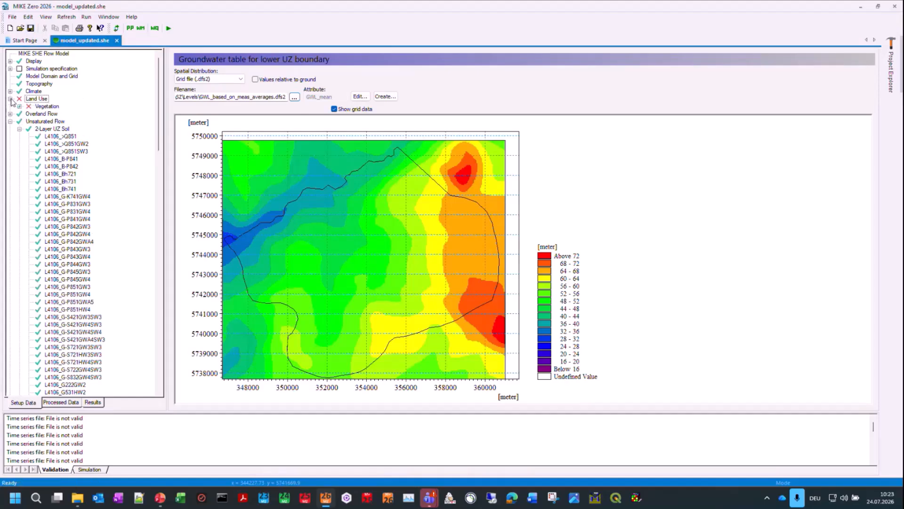
pyautogui.click(19, 107)
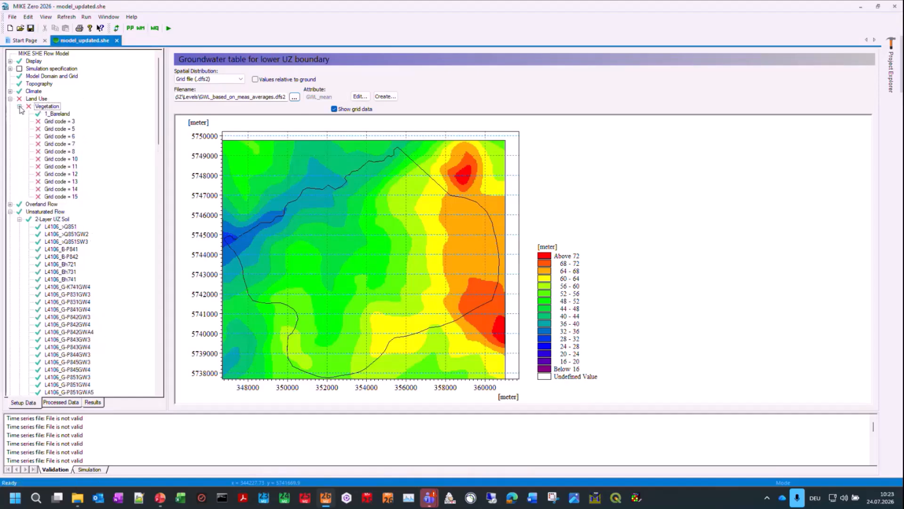
pyautogui.click(51, 108)
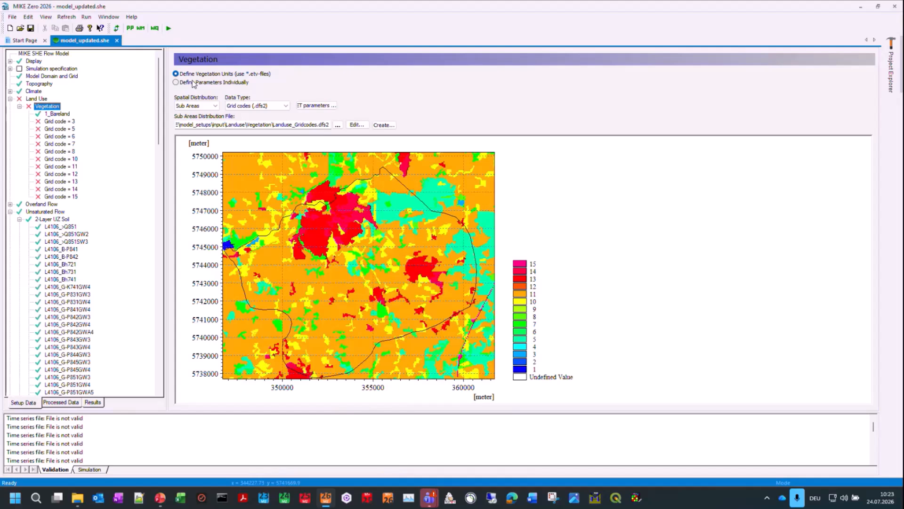
pyautogui.click(184, 105)
pyautogui.click(175, 112)
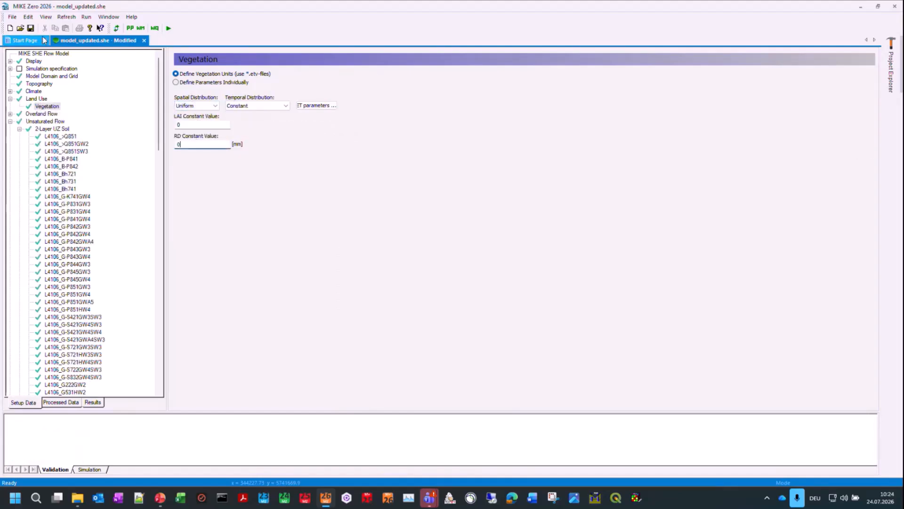
pyautogui.click(31, 27)
# Step: Run the MIKE SHE preprocessor with the default launch settings and enlarge the simulation log to read its messages
pyautogui.click(131, 28)
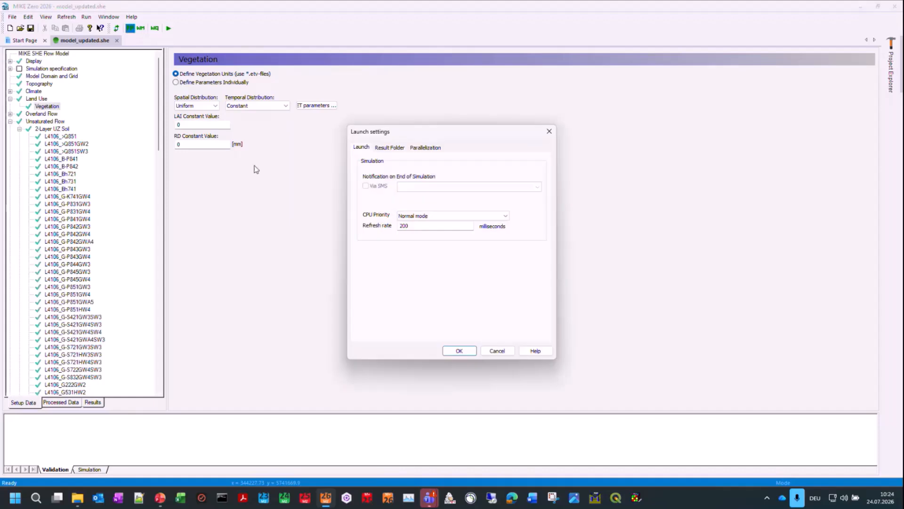
pyautogui.click(456, 351)
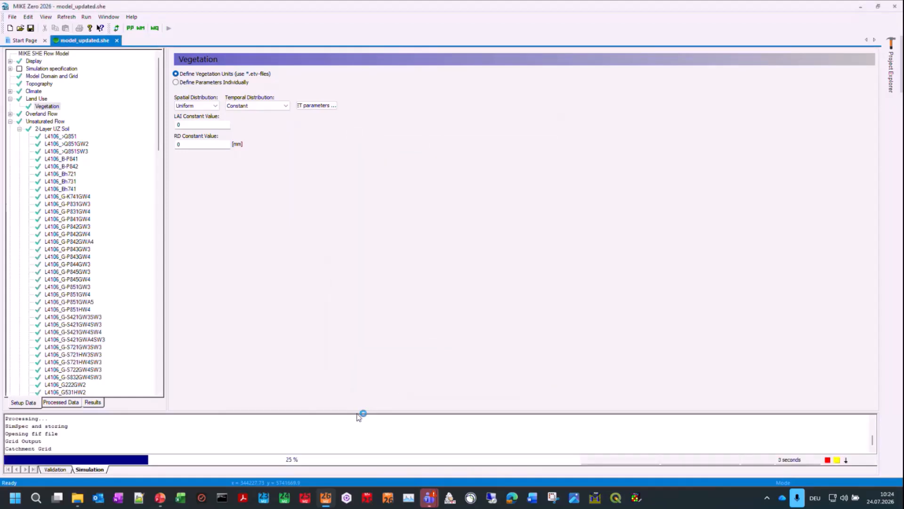
pyautogui.moveTo(360, 410); pyautogui.dragTo(370, 217)
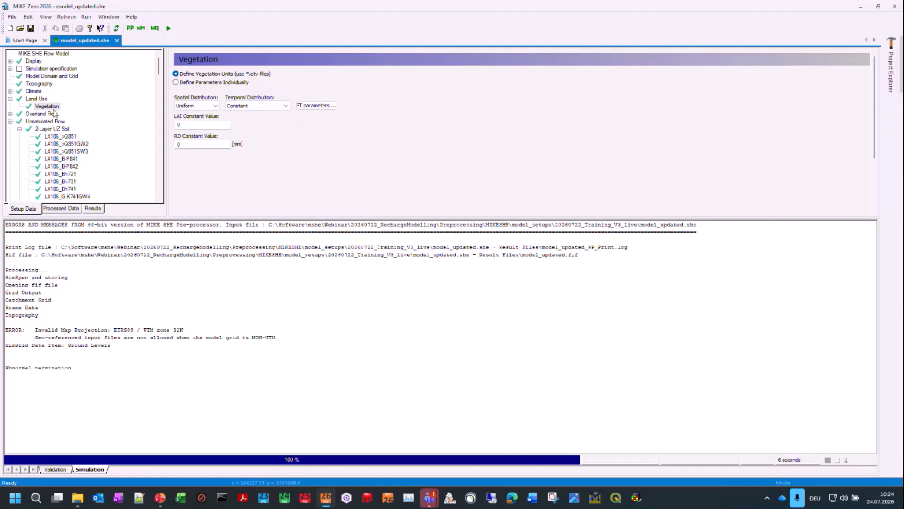
# Step: Replace the Topography grid file with dem_50m_utm32n.dfs2 from the Topo input folder and save the model
pyautogui.click(46, 84)
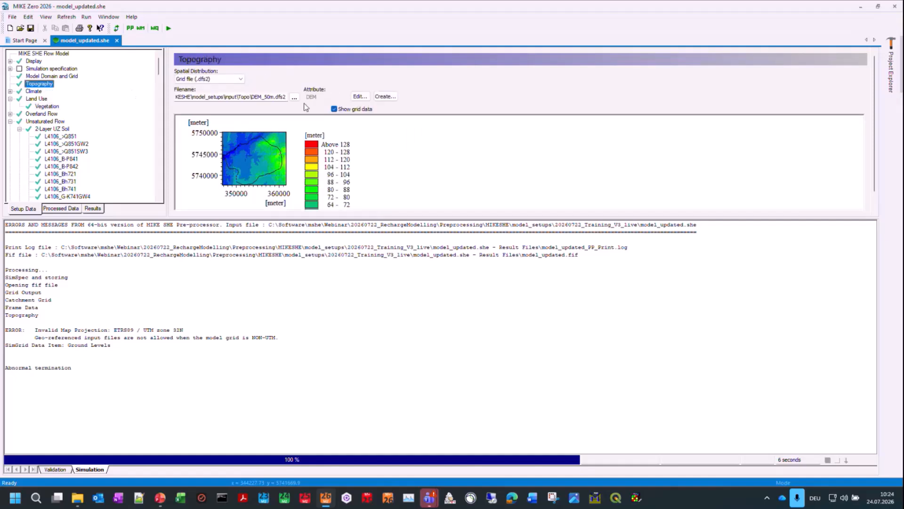
pyautogui.click(294, 97)
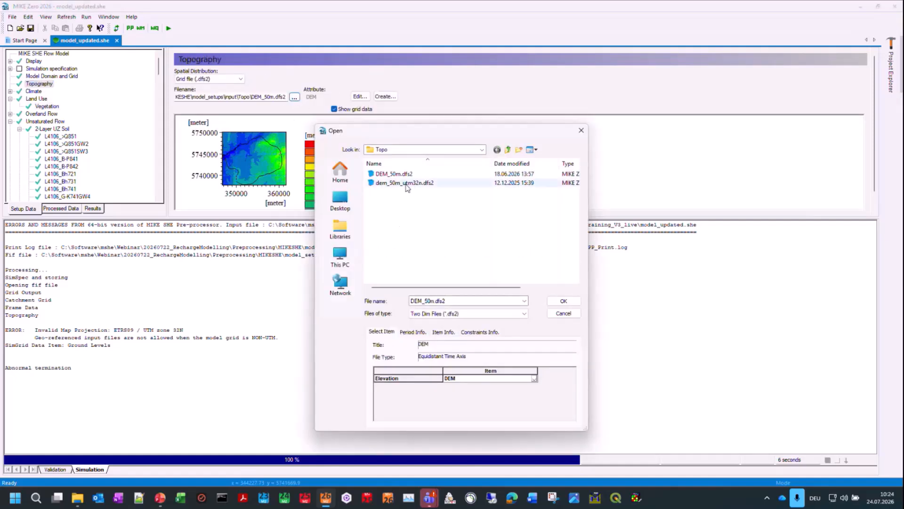
pyautogui.click(405, 183)
pyautogui.click(563, 300)
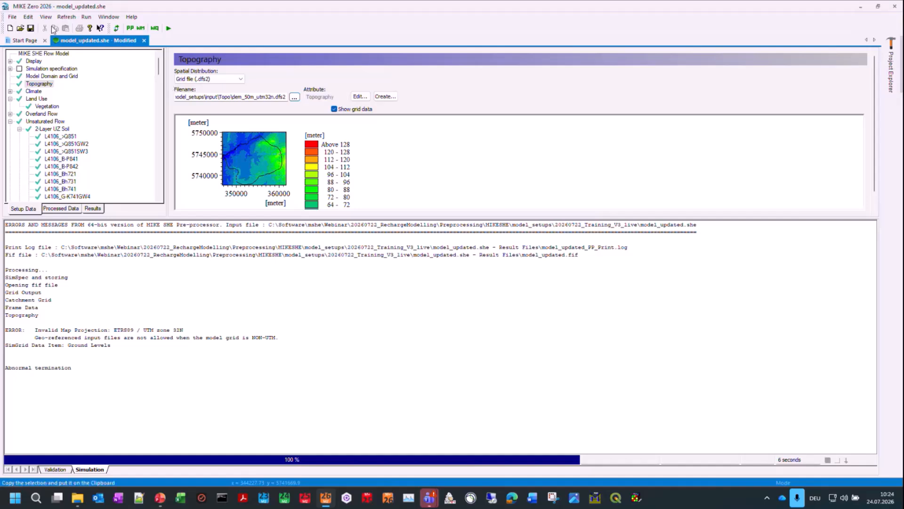
pyautogui.click(30, 28)
# Step: Rerun the preprocessor and start the water movement simulation, both with the default launch settings
pyautogui.click(130, 28)
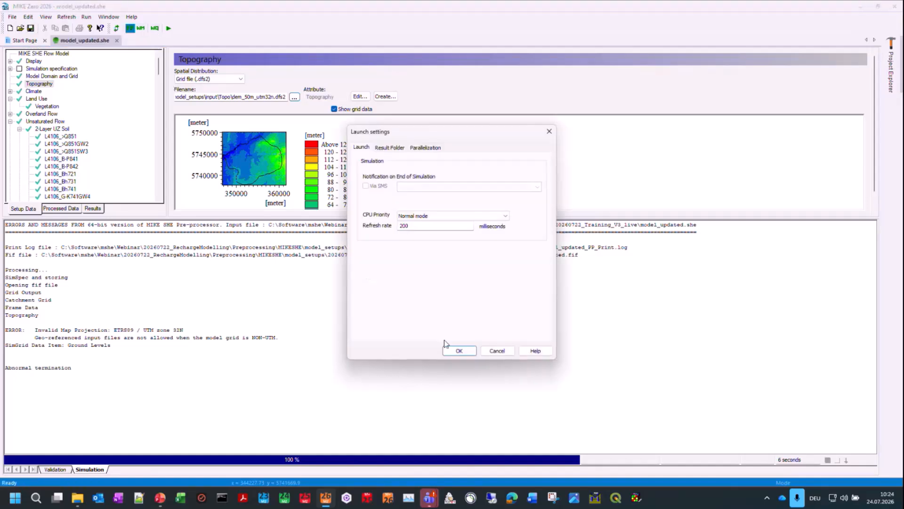
pyautogui.click(448, 349)
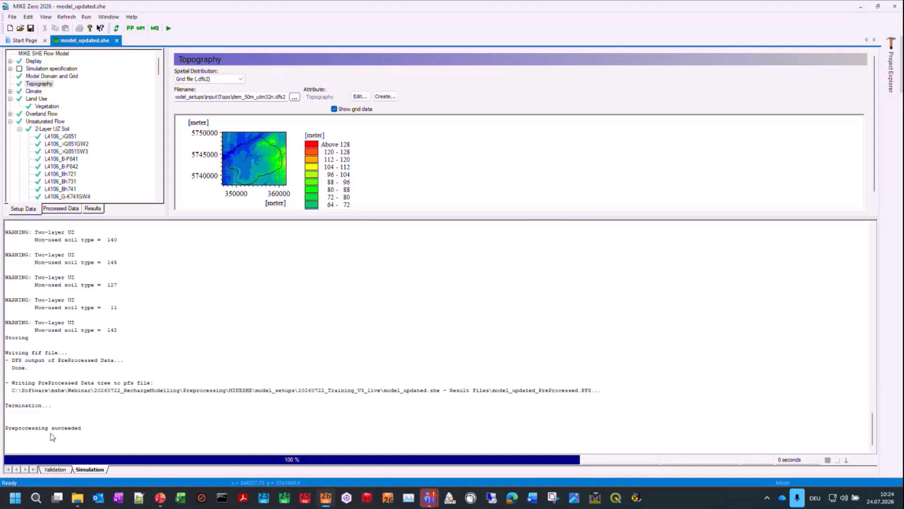
pyautogui.click(140, 28)
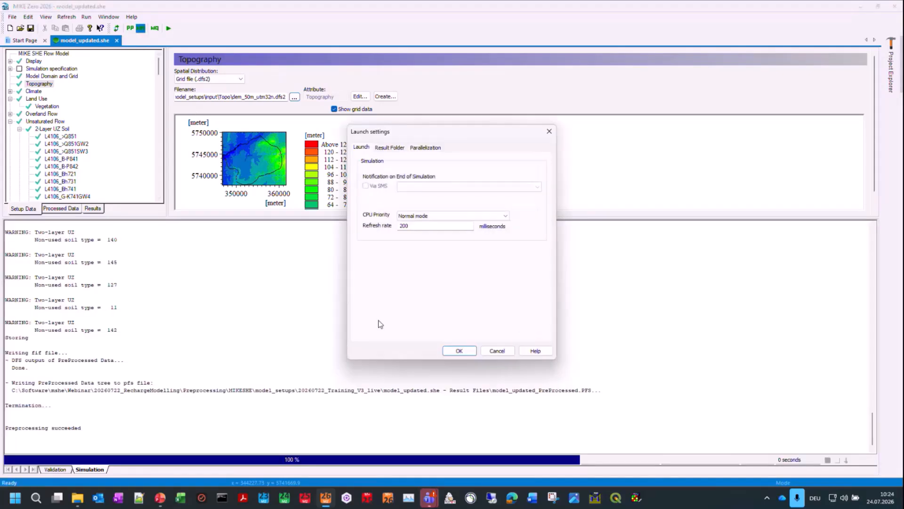
pyautogui.click(455, 350)
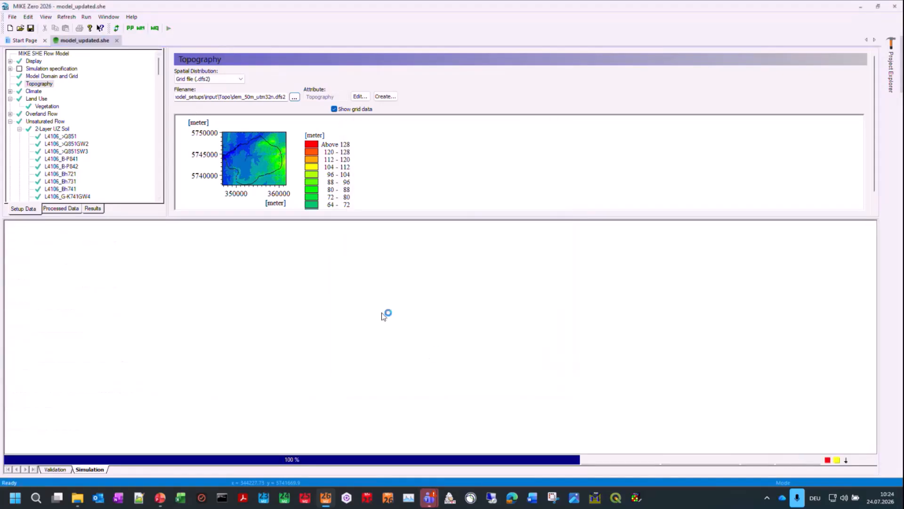
# Step: List the model's processed data items and show the simulation period under Simulation specification
pyautogui.click(71, 209)
pyautogui.click(10, 61)
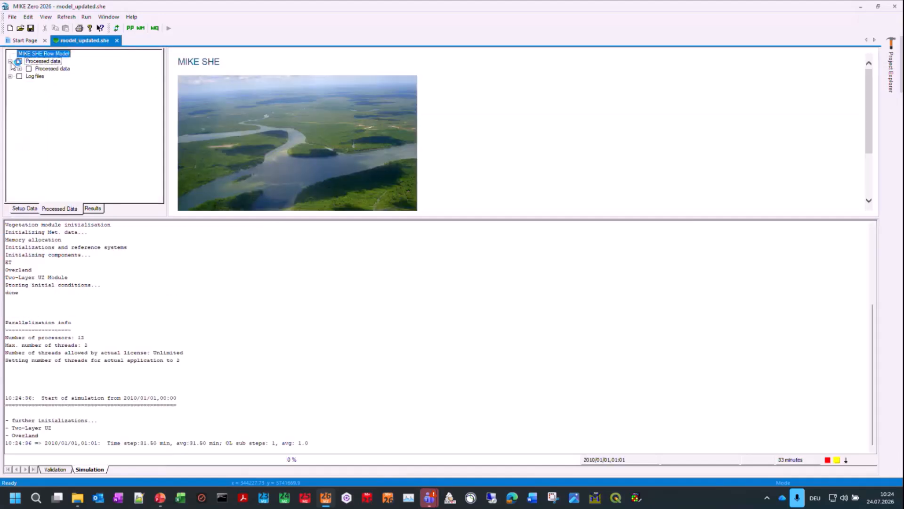
pyautogui.click(20, 69)
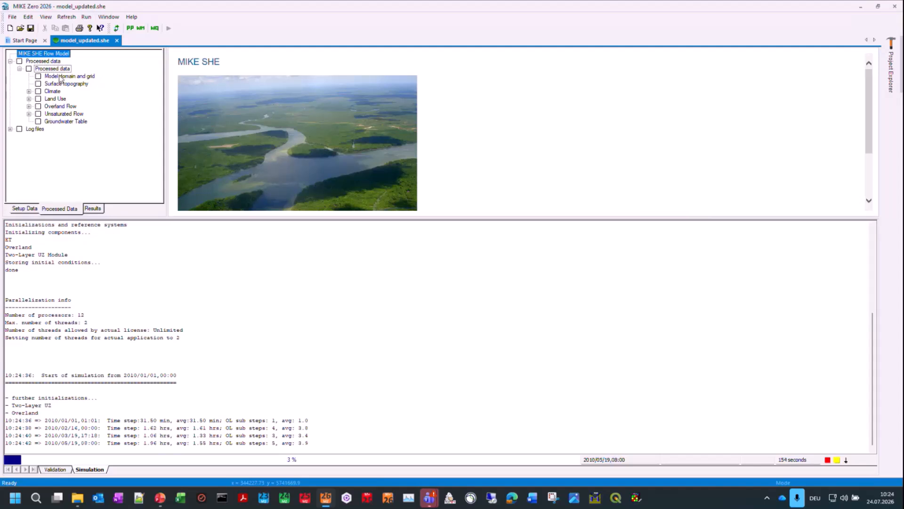
pyautogui.click(32, 211)
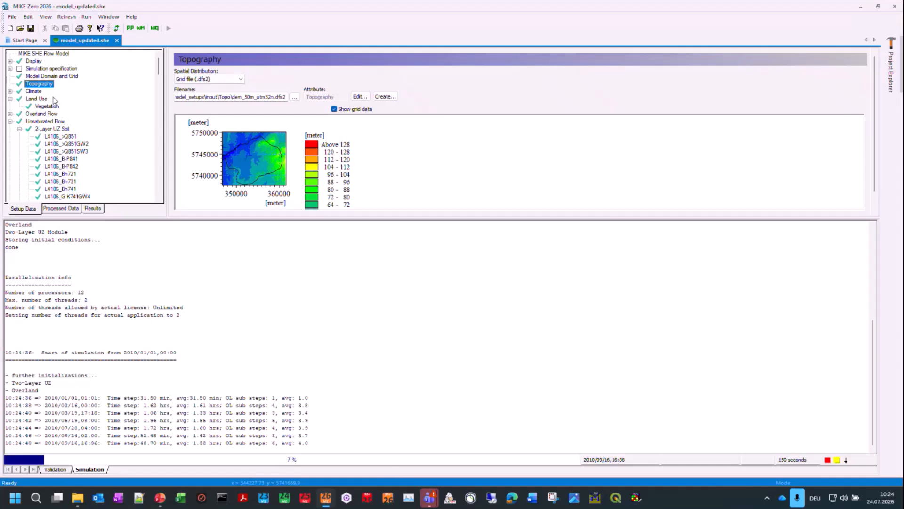
pyautogui.doubleClick(59, 69)
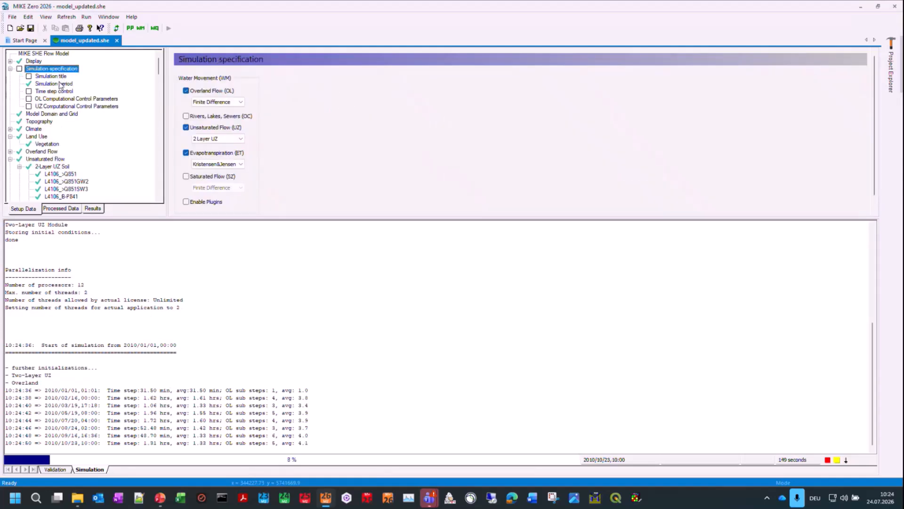
pyautogui.click(60, 84)
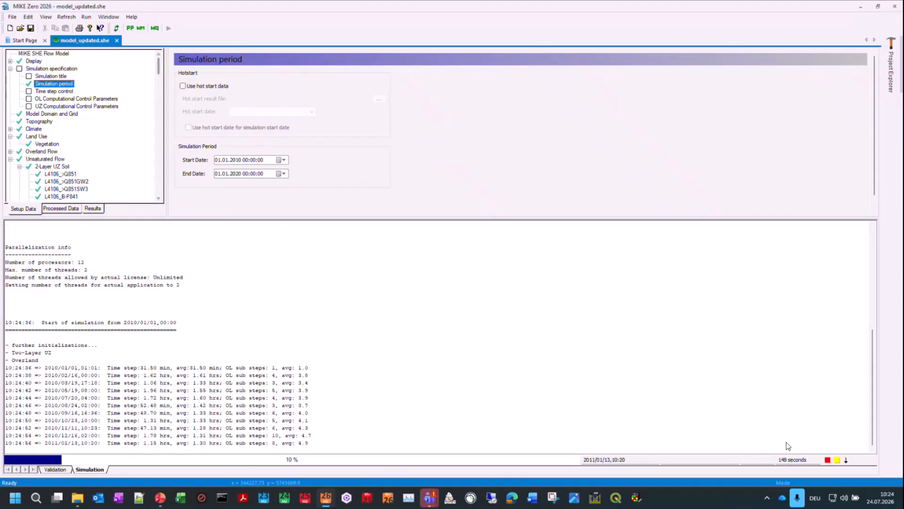
# Step: Try out the running simulation's controls: decline its termination, open the priority setting, and pause and resume the run
pyautogui.click(827, 459)
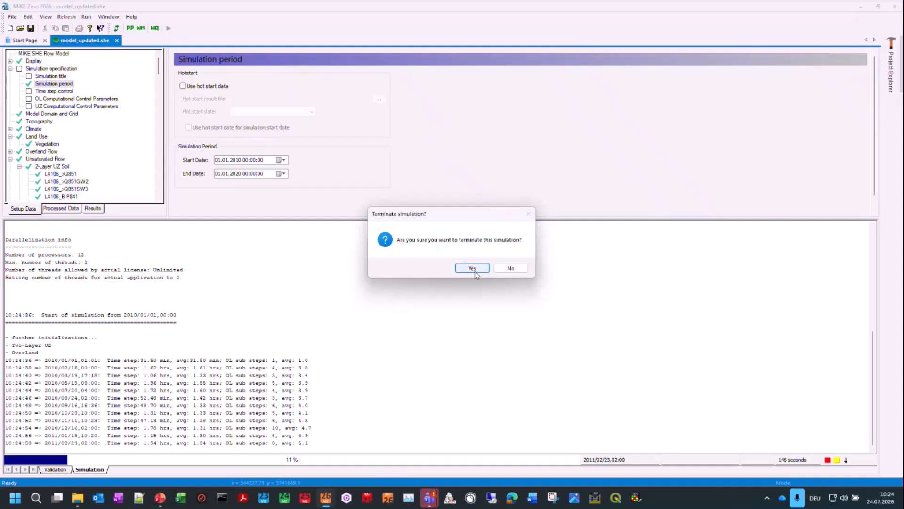
pyautogui.click(511, 268)
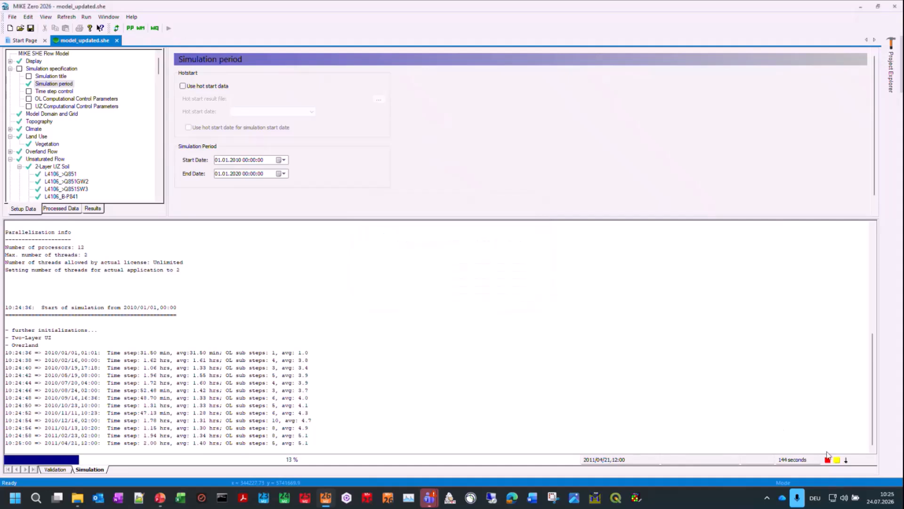
pyautogui.click(846, 461)
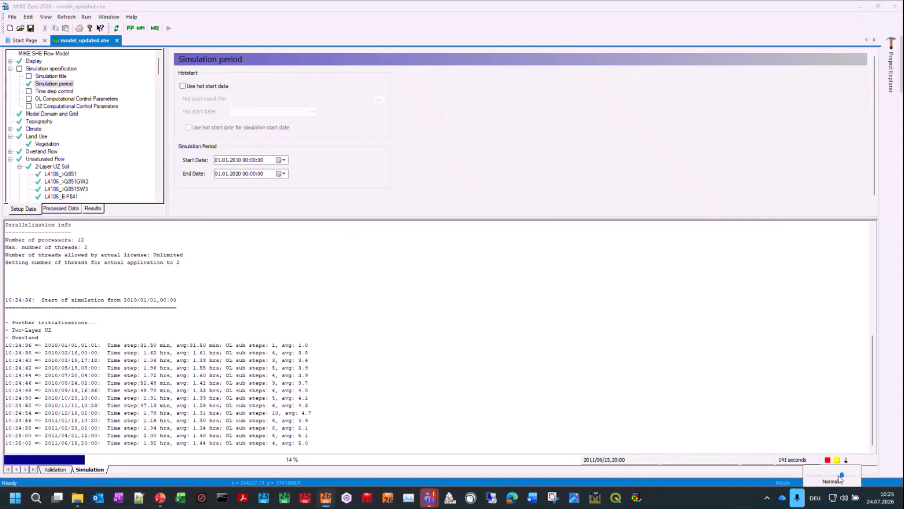
pyautogui.moveTo(841, 475); pyautogui.dragTo(803, 474)
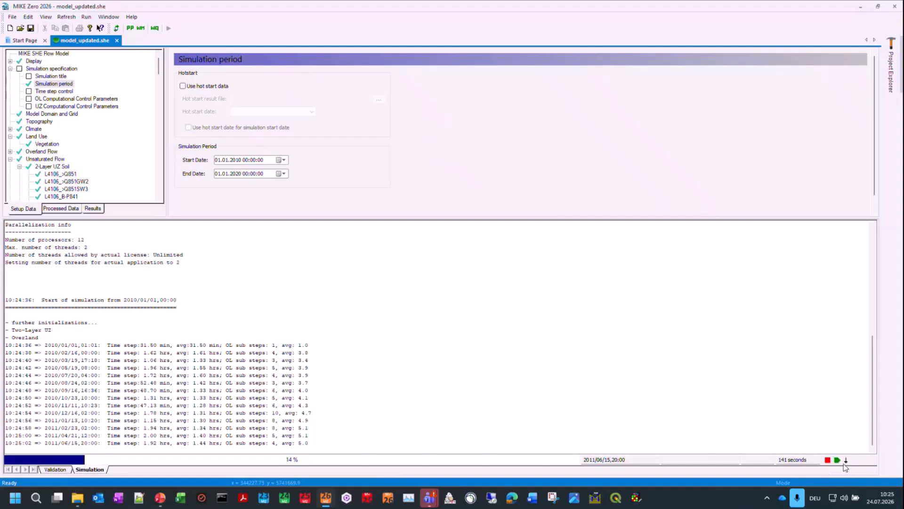
pyautogui.click(846, 462)
pyautogui.click(860, 473)
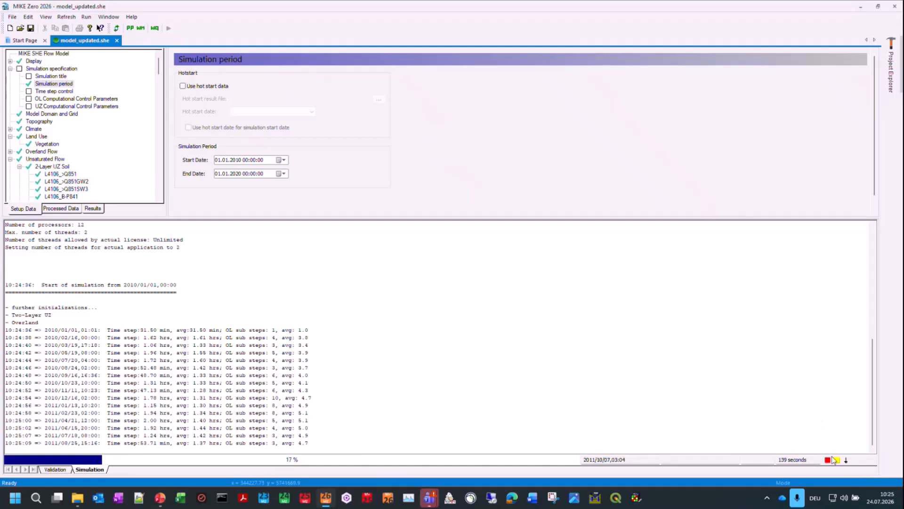
# Step: Terminate the running water movement simulation and close model_updated.she
pyautogui.click(829, 461)
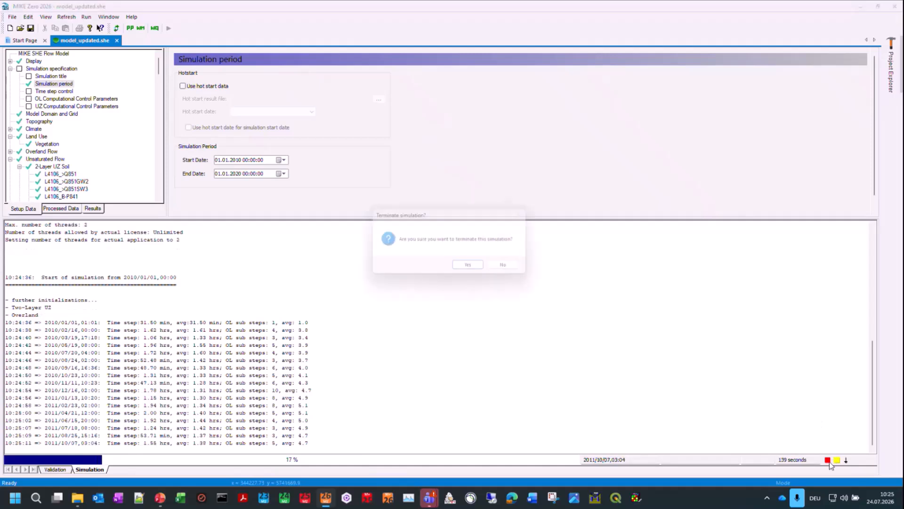
pyautogui.click(477, 266)
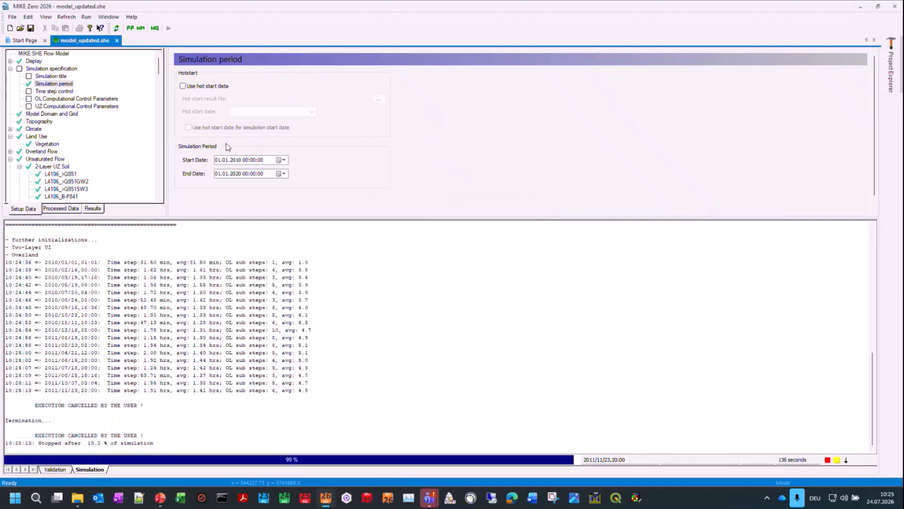
pyautogui.click(117, 41)
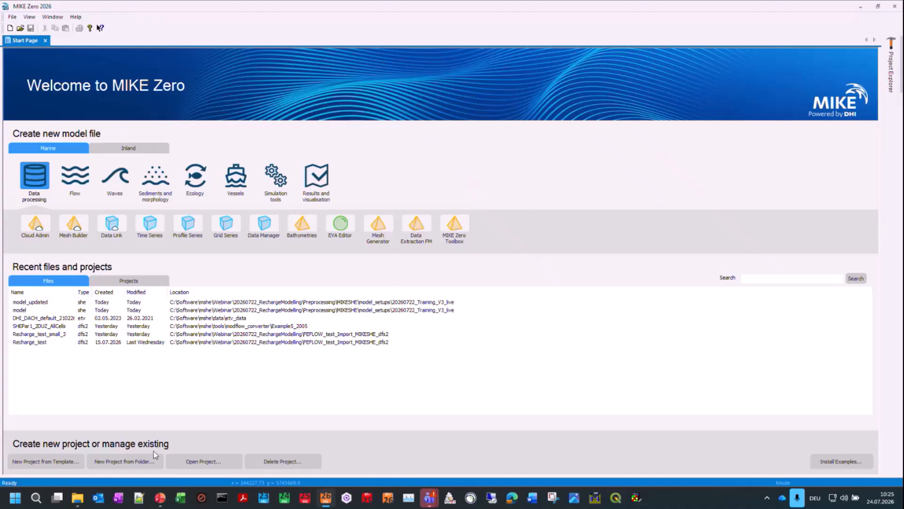
# Step: Open model.she from the model_setups folder 20260722_Training_V1_2Lyr in MIKE Zero
pyautogui.click(78, 498)
pyautogui.click(190, 286)
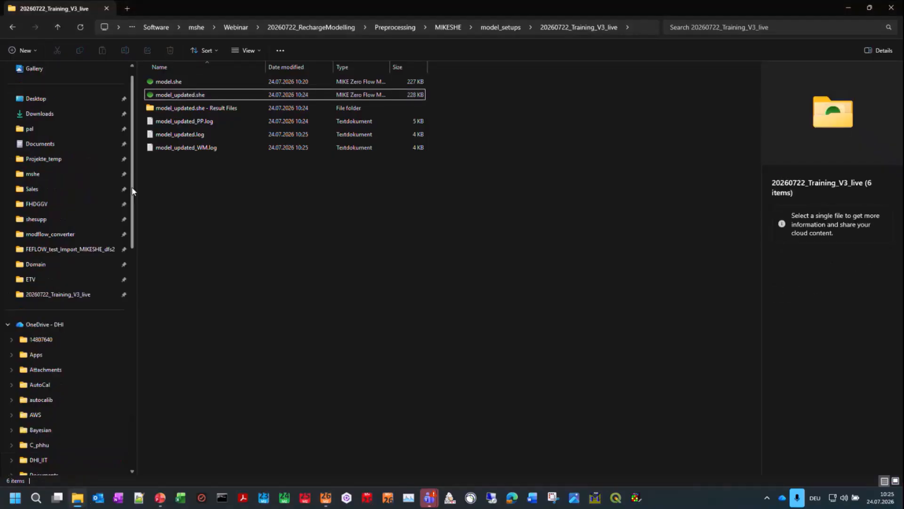
pyautogui.click(500, 27)
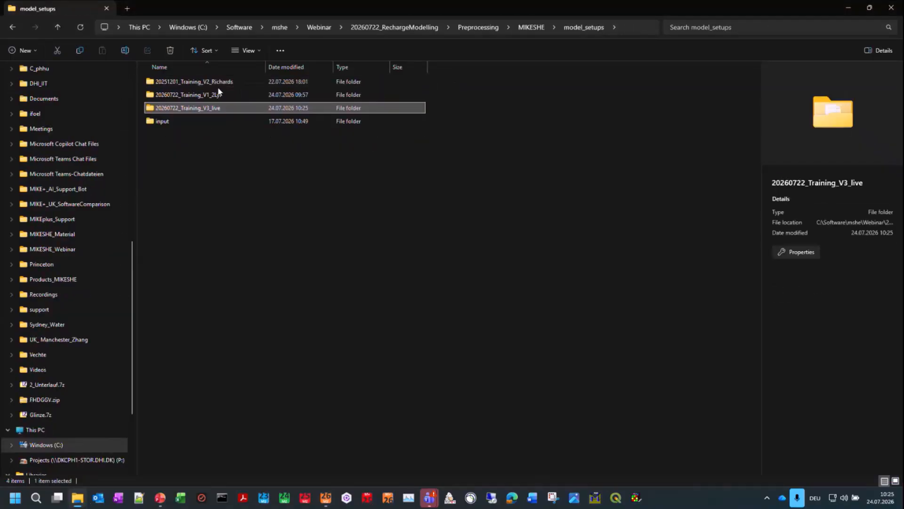
pyautogui.doubleClick(217, 94)
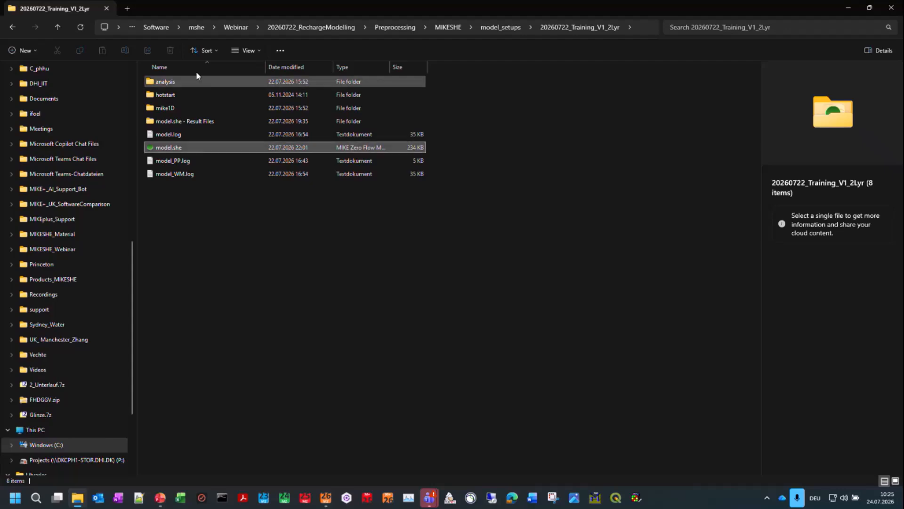
pyautogui.moveTo(216, 8); pyautogui.dragTo(500, 183)
pyautogui.moveTo(452, 322); pyautogui.dragTo(171, 125)
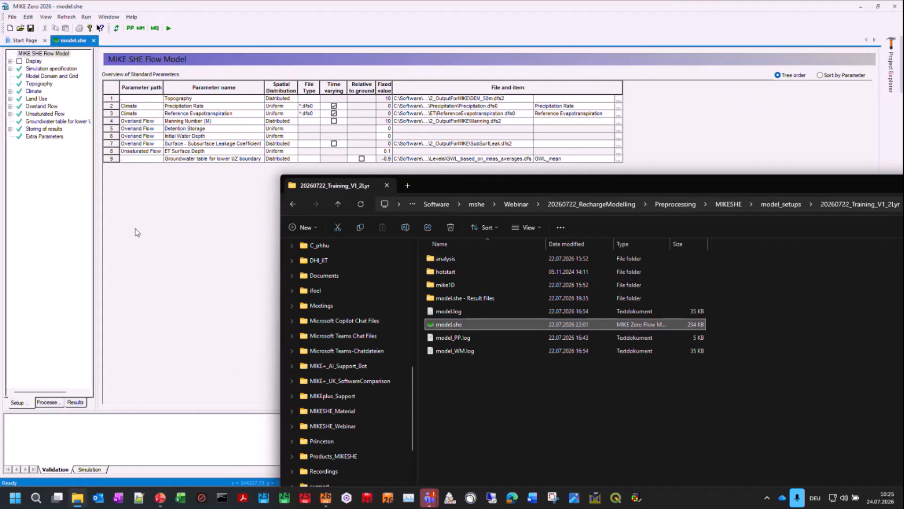
pyautogui.click(69, 178)
# Step: Review the precipitation and reference evapotranspiration inputs and the vegetation sub areas, including 6_Forest_mixed and 7_Forest_deciduous
pyautogui.doubleClick(34, 91)
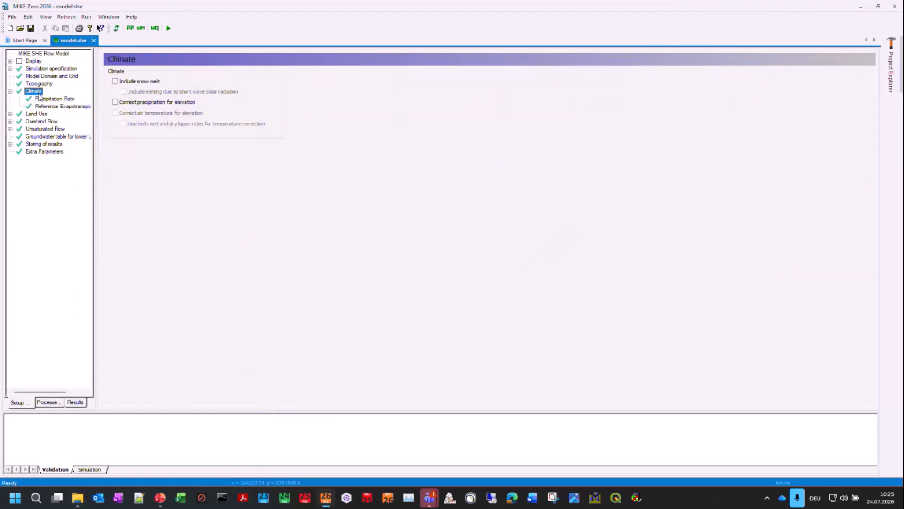
pyautogui.click(52, 99)
pyautogui.click(54, 106)
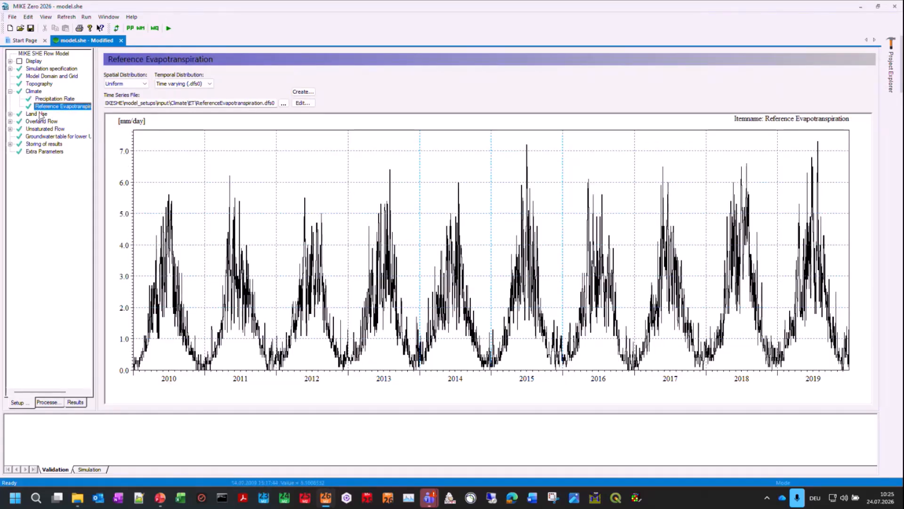
pyautogui.doubleClick(38, 113)
pyautogui.doubleClick(47, 121)
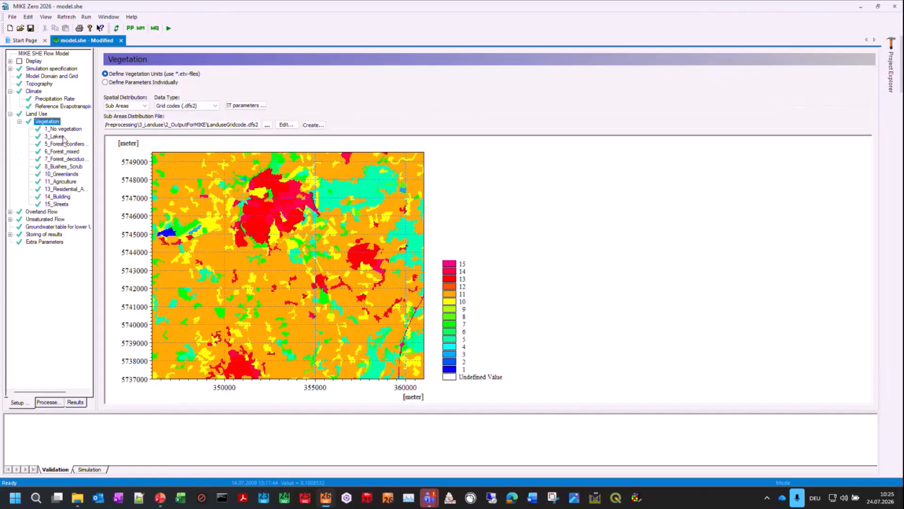
pyautogui.click(65, 151)
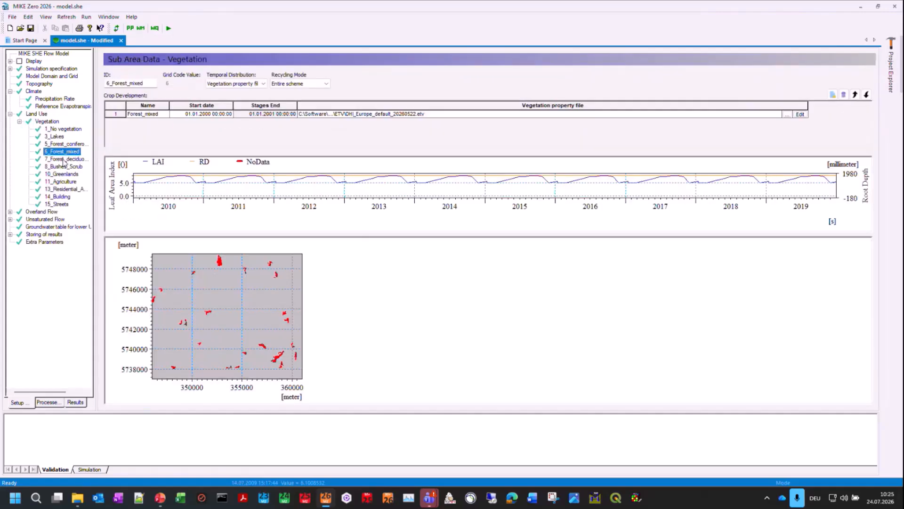
pyautogui.click(64, 160)
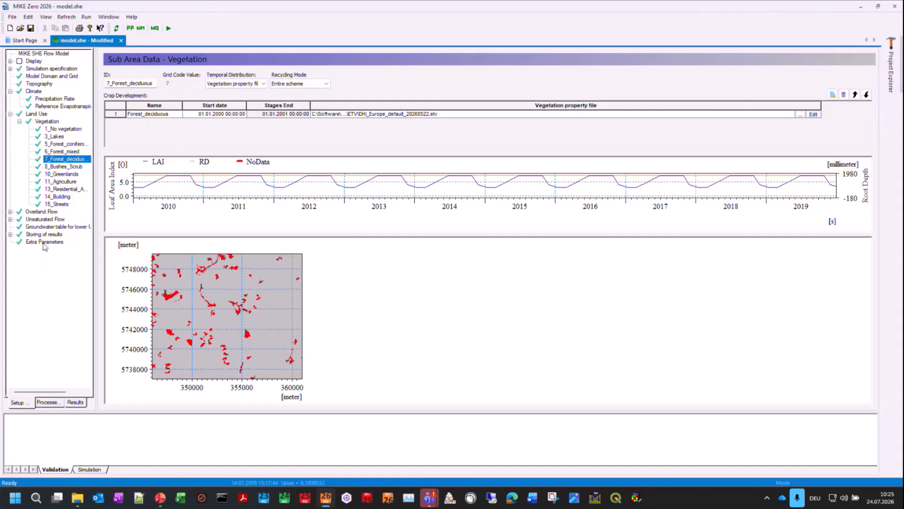
# Step: Add an output item named UZ_content to the Detailed WM Time Series Output under Storing of results
pyautogui.click(10, 235)
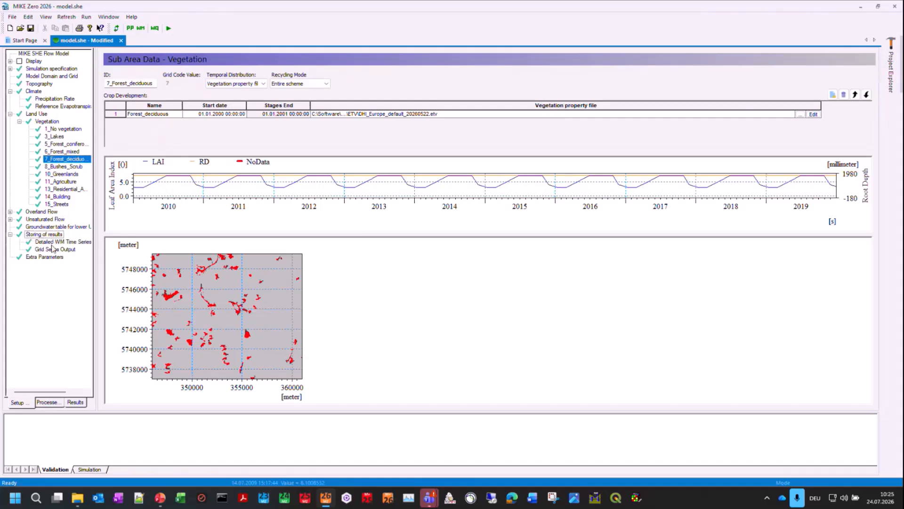
pyautogui.click(55, 242)
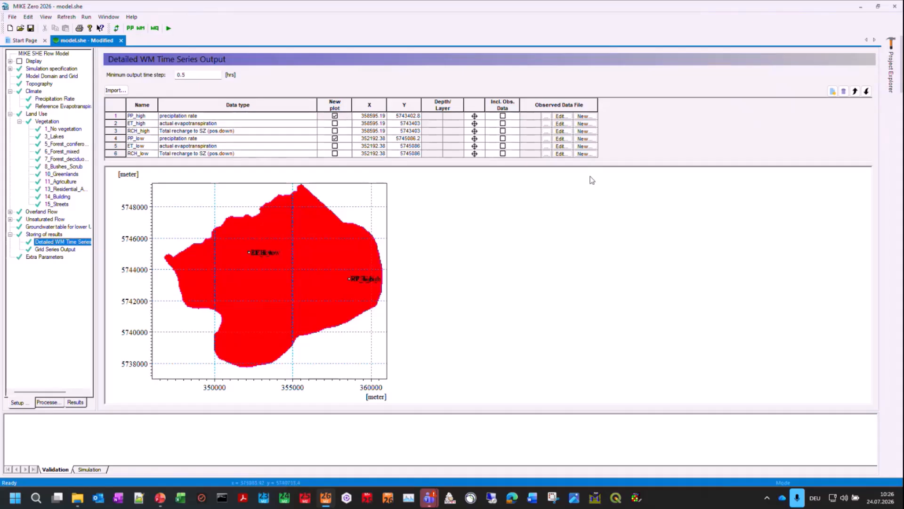
pyautogui.moveTo(595, 165); pyautogui.dragTo(593, 232)
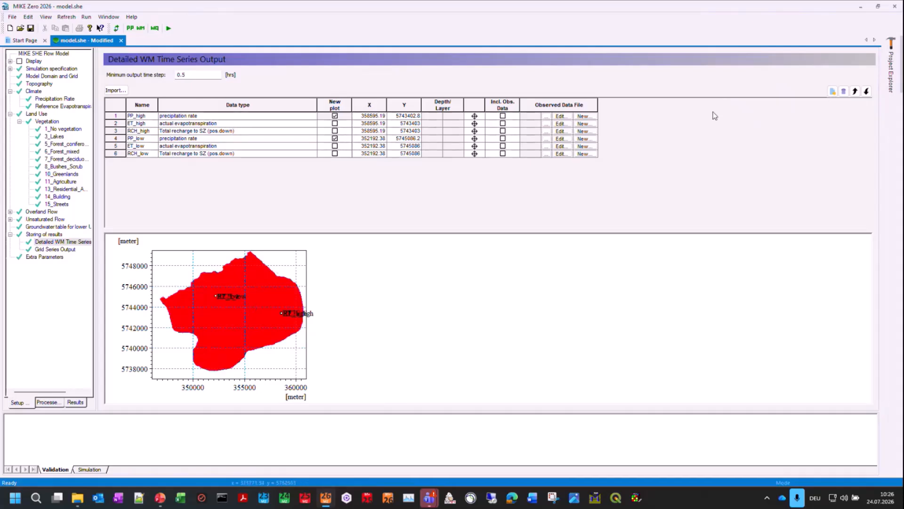
pyautogui.click(832, 91)
pyautogui.click(143, 161)
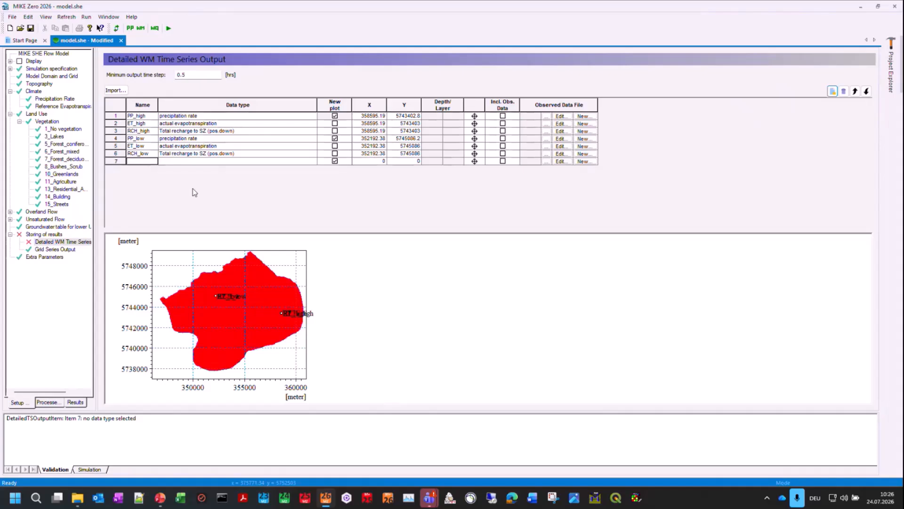
pyautogui.write('UZ_content')
# Step: Set the UZ_content output item's data type to Water content in root zone (2-layer UZ)
pyautogui.click(314, 165)
pyautogui.click(319, 163)
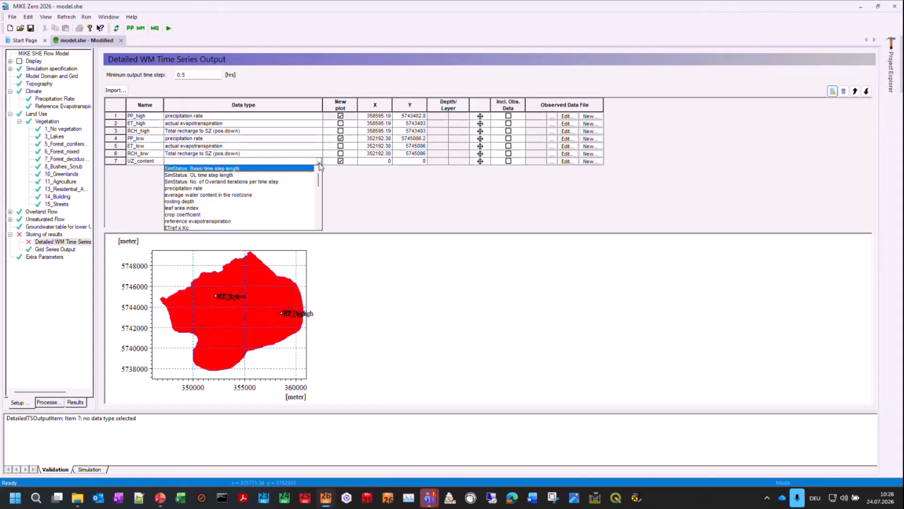
pyautogui.write('water')
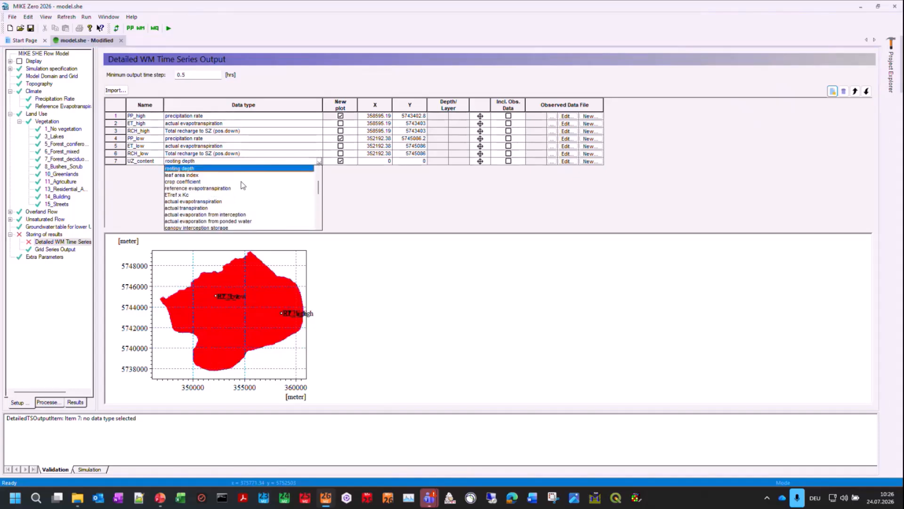
pyautogui.scroll(-6, 250, 189)
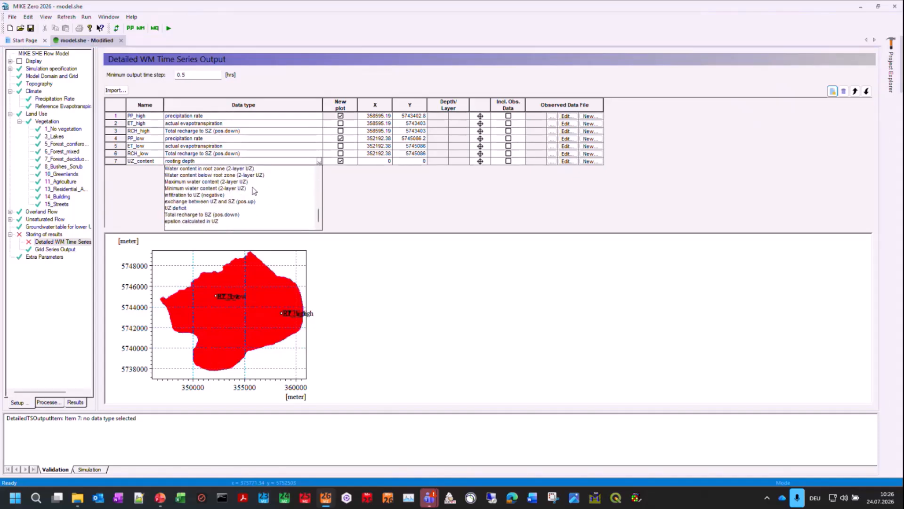
pyautogui.scroll(2, 240, 208)
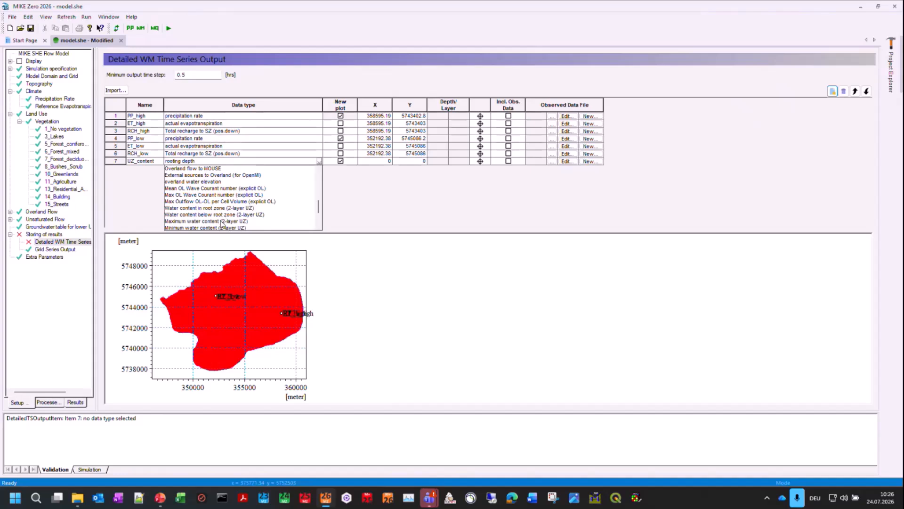
pyautogui.click(226, 207)
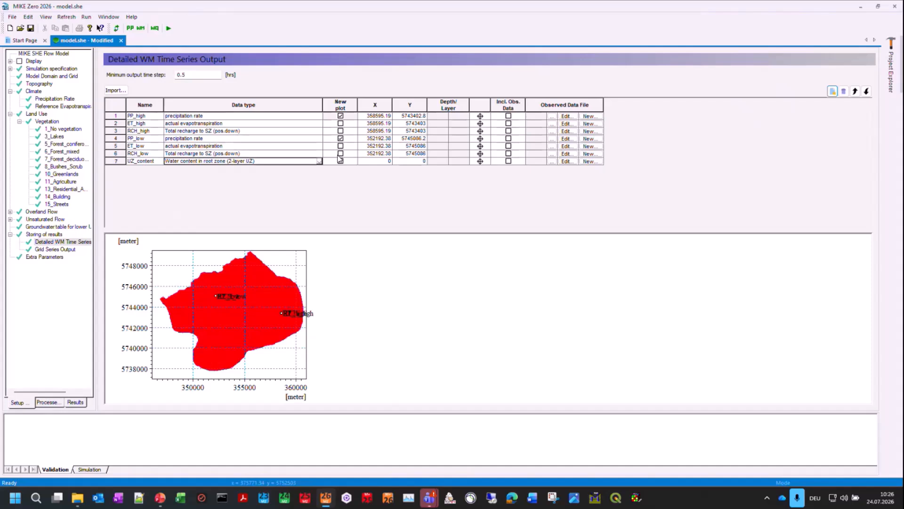
# Step: Place the UZ_content point on the map at about X 352951.22, Y 5741298.8, and include observed data for it
pyautogui.click(380, 162)
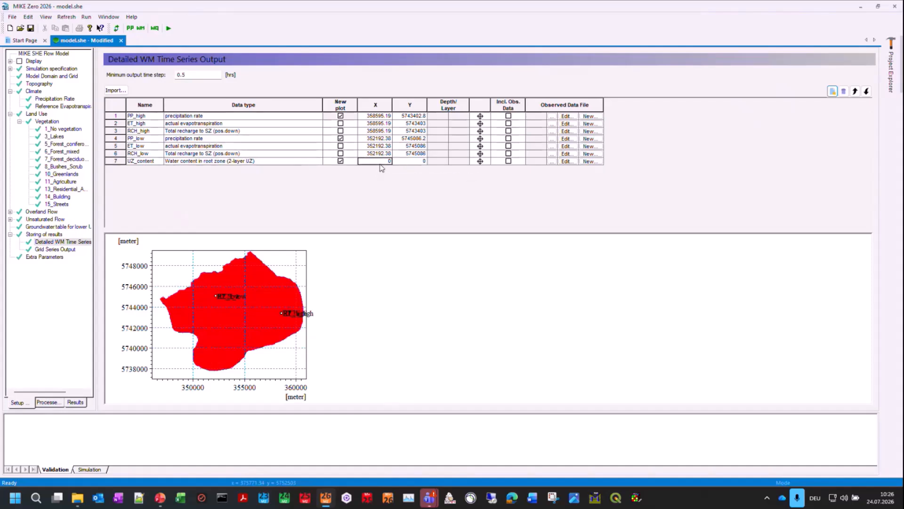
pyautogui.write('45345344')
pyautogui.click(408, 163)
pyautogui.click(480, 161)
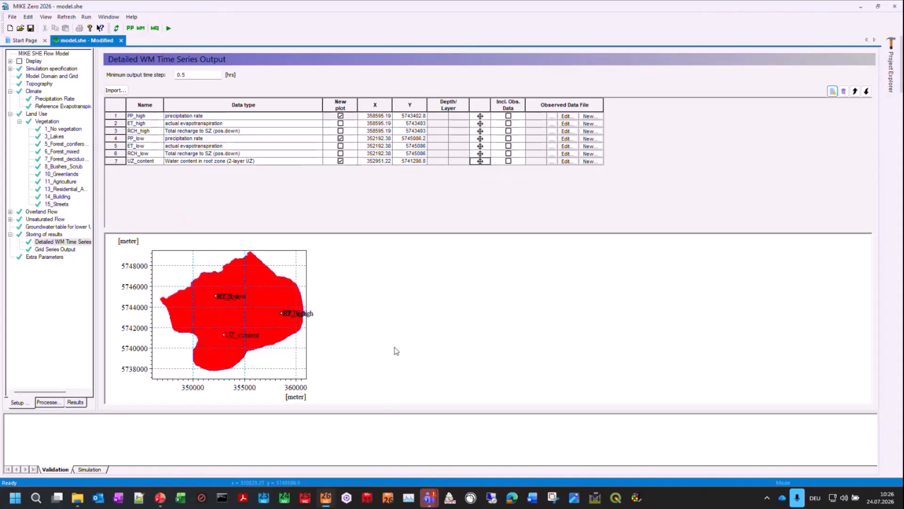
pyautogui.click(508, 161)
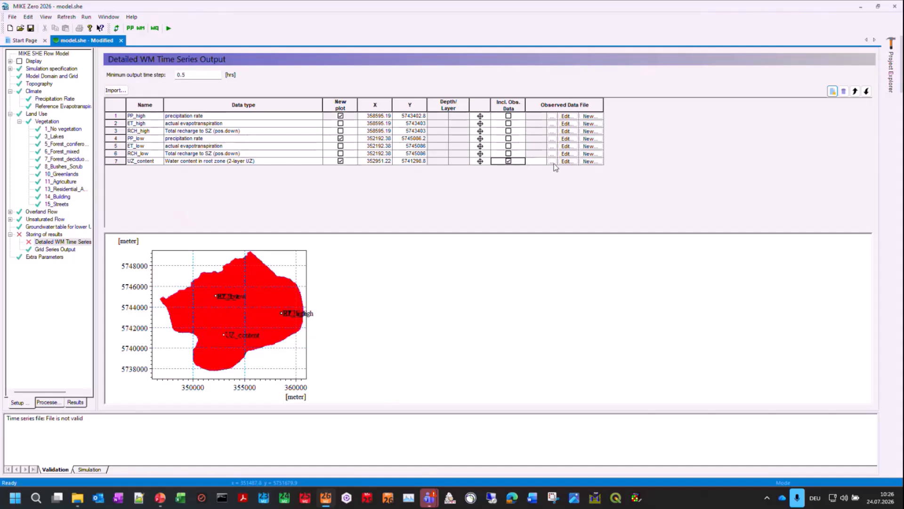
# Step: Delete the UZ_content item from the Detailed WM Time Series Output table
pyautogui.click(117, 162)
pyautogui.click(844, 91)
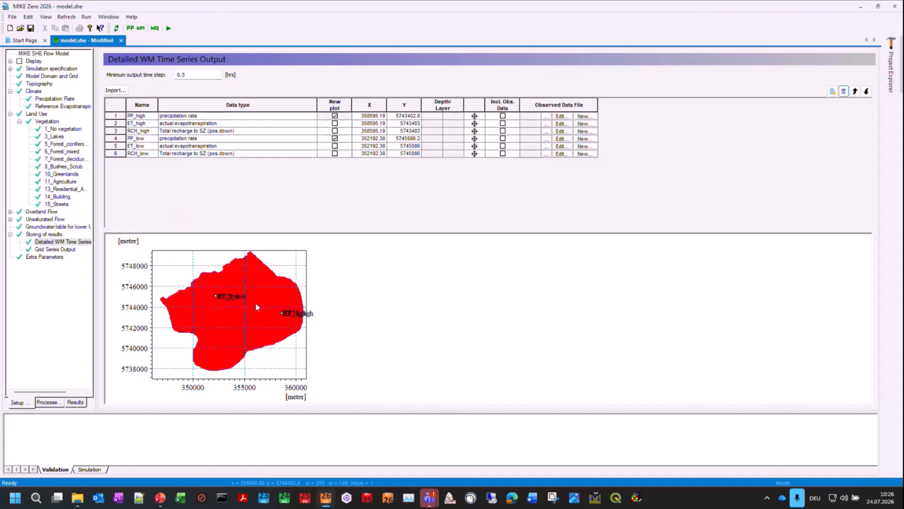
# Step: Display the Detailed WM Time Series under the simulation results and bring plot number 1 fully into view
pyautogui.click(76, 403)
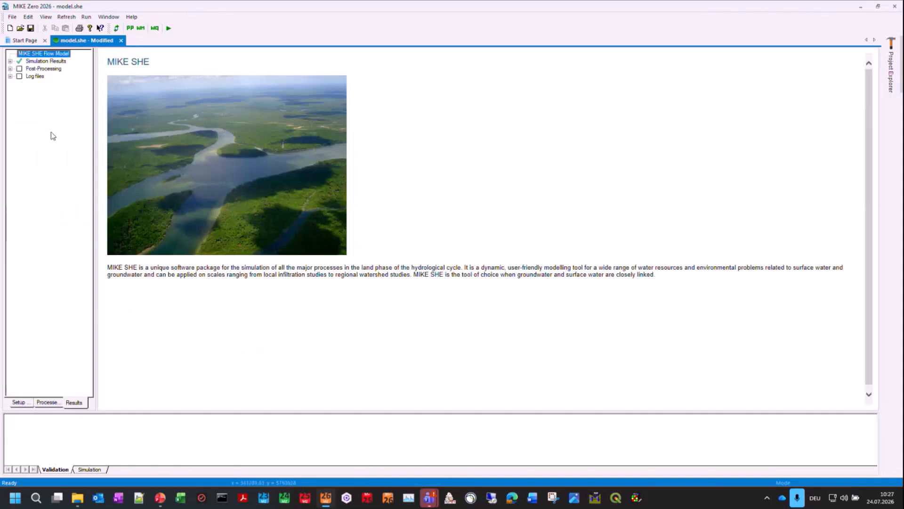
pyautogui.click(10, 62)
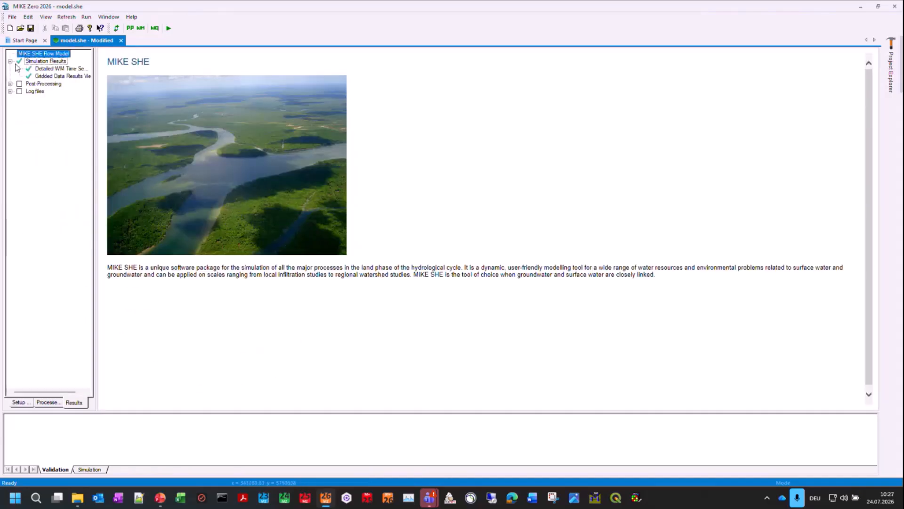
pyautogui.click(54, 62)
pyautogui.click(51, 69)
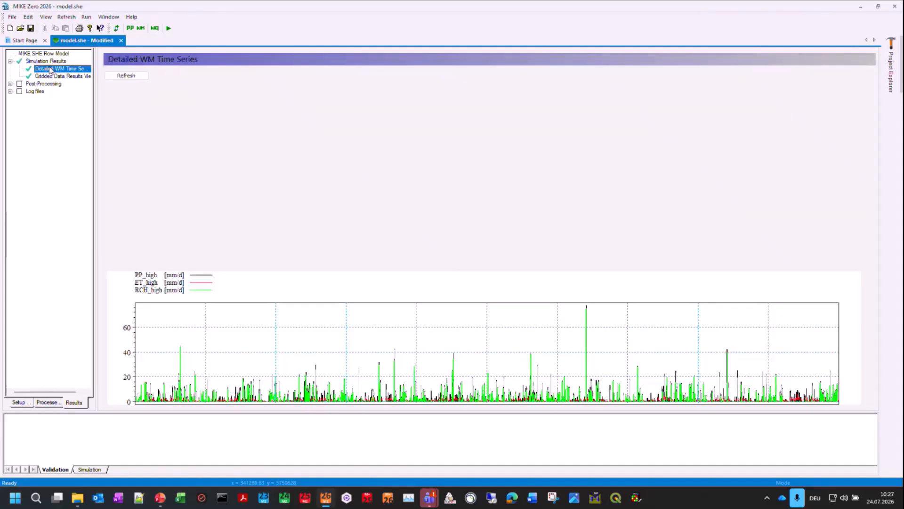
pyautogui.click(220, 417)
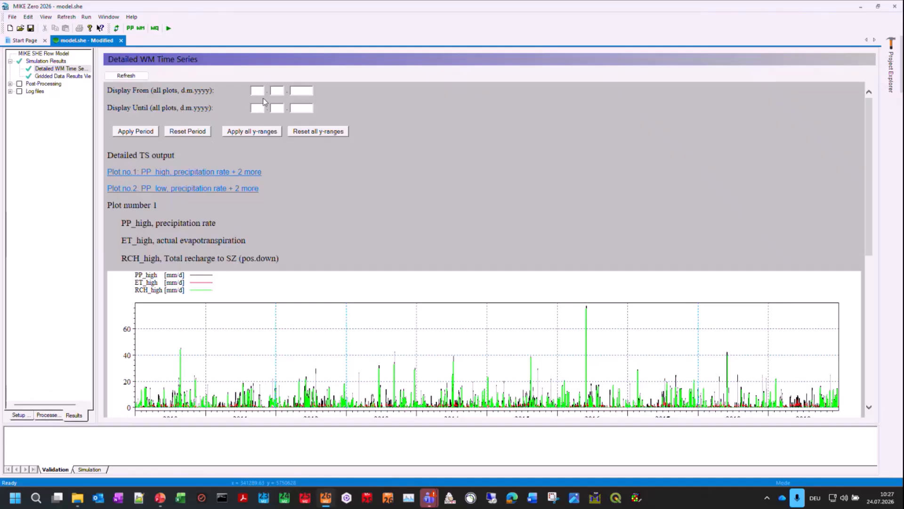
pyautogui.scroll(-2, 406, 216)
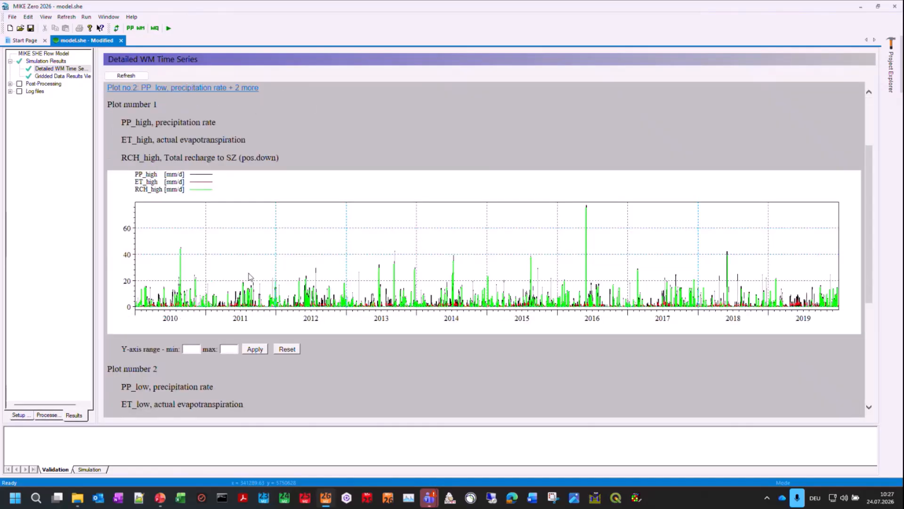
# Step: Zoom plot number 1 progressively into the rainfall event of 8 January 2010 to compare precipitation, evapotranspiration and recharge
pyautogui.rightClick(214, 270)
pyautogui.click(245, 265)
pyautogui.moveTo(125, 239); pyautogui.dragTo(219, 320)
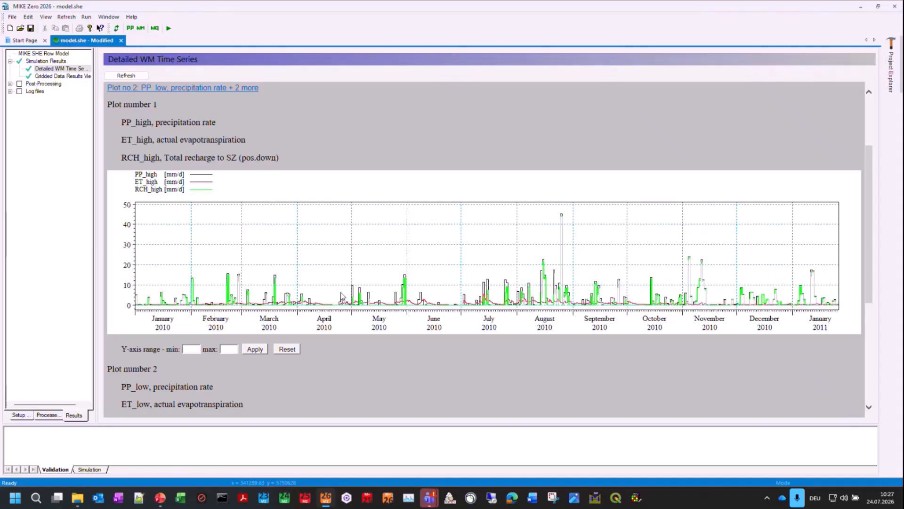
pyautogui.rightClick(298, 255)
pyautogui.click(318, 257)
pyautogui.moveTo(141, 276); pyautogui.dragTo(228, 320)
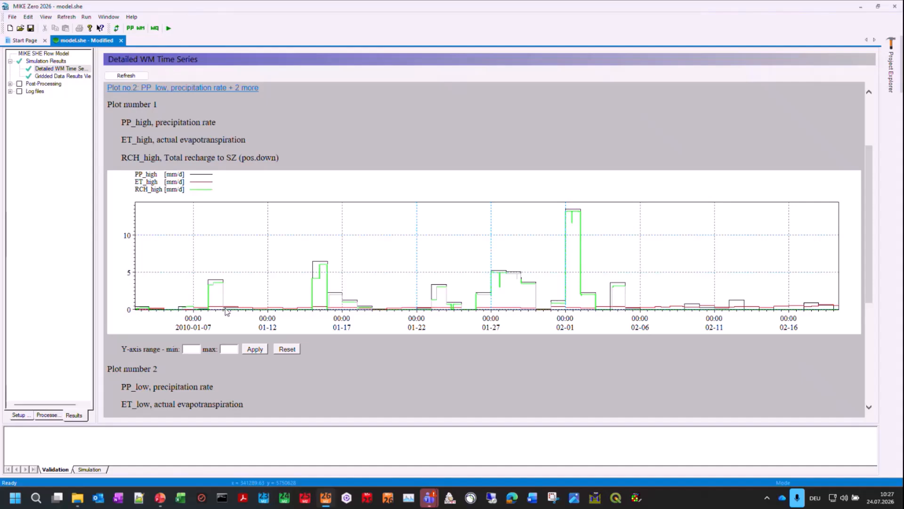
pyautogui.rightClick(194, 292)
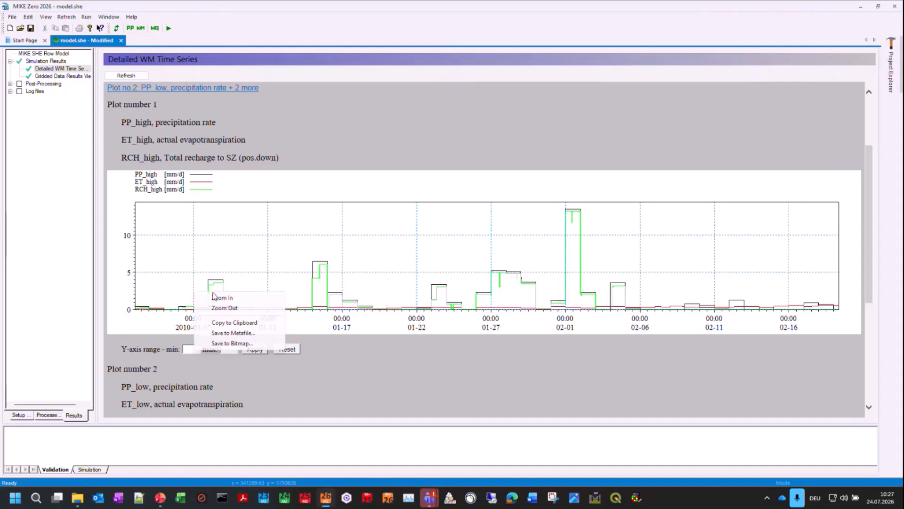
pyautogui.click(217, 298)
pyautogui.moveTo(196, 273); pyautogui.dragTo(241, 313)
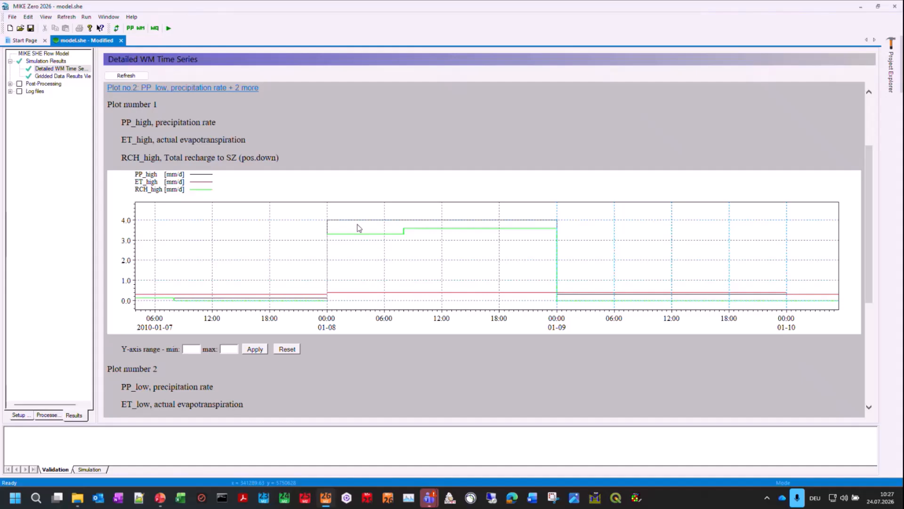
# Step: Reset plot number 1 to the full period, and examine the rainfall and recharge peaks in February and March 2011
pyautogui.rightClick(392, 238)
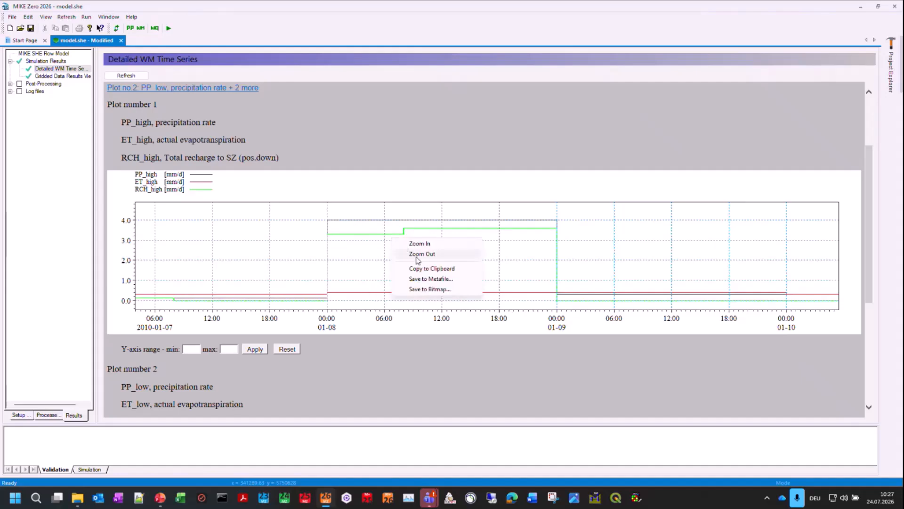
pyautogui.click(416, 259)
pyautogui.rightClick(379, 261)
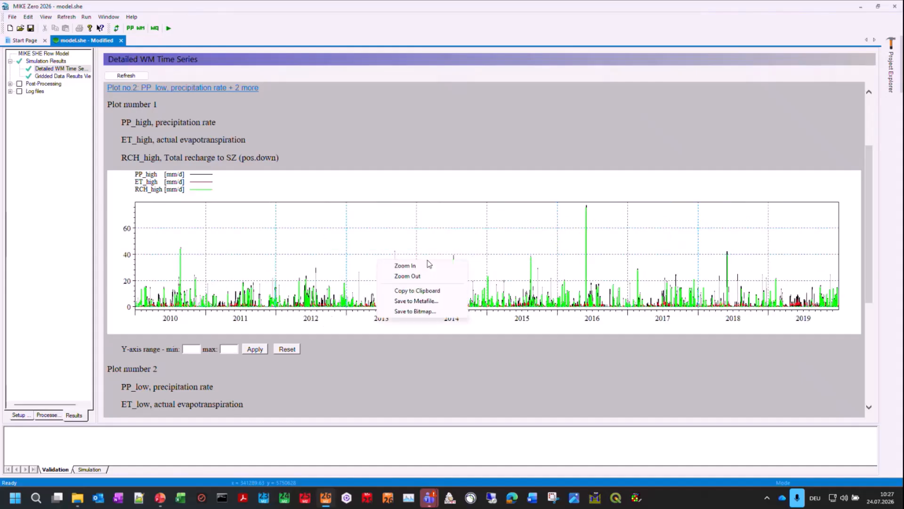
pyautogui.click(414, 264)
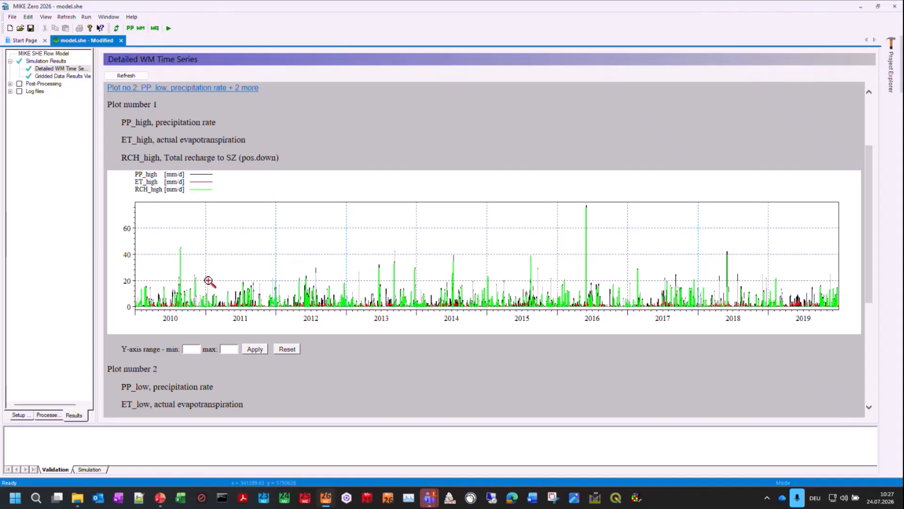
pyautogui.moveTo(209, 280); pyautogui.dragTo(276, 309)
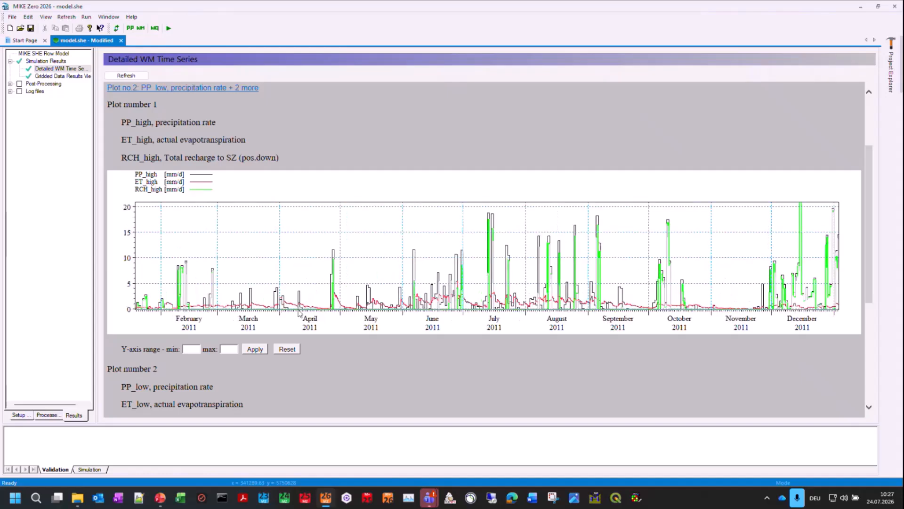
pyautogui.rightClick(184, 280)
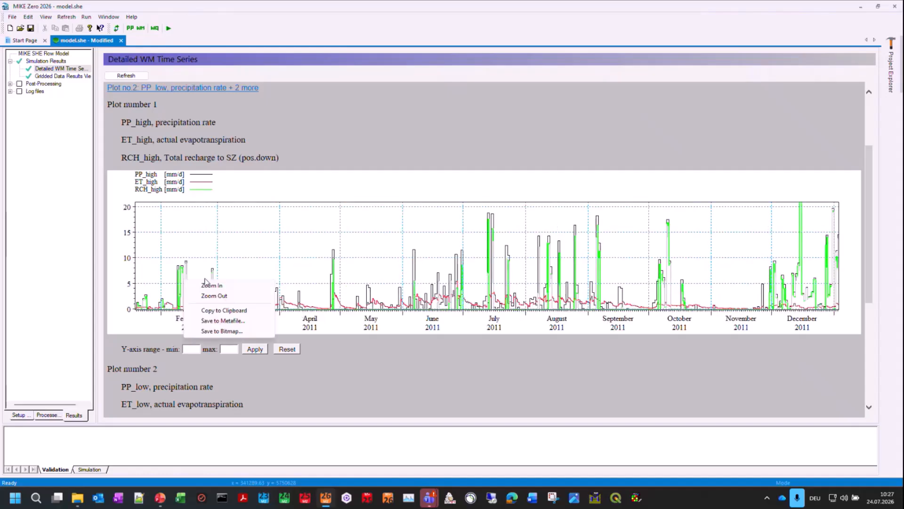
pyautogui.click(208, 285)
pyautogui.moveTo(170, 257); pyautogui.dragTo(273, 319)
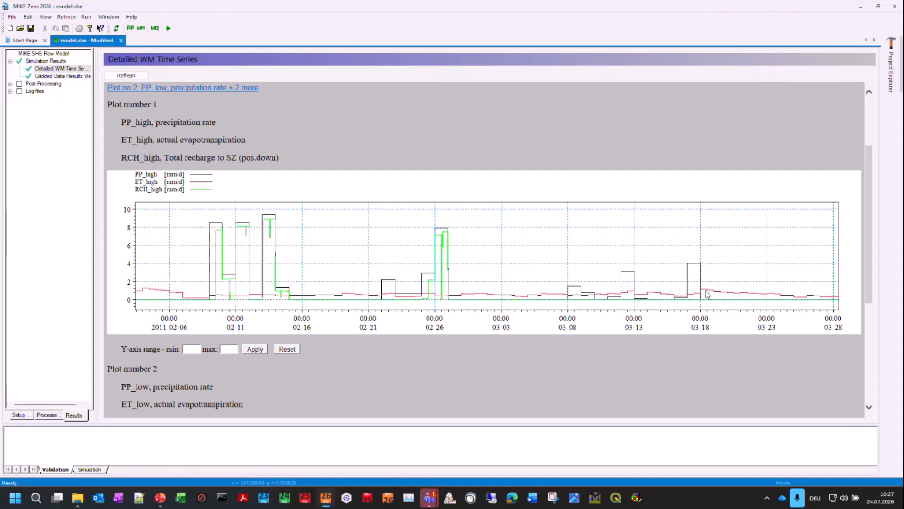
# Step: Examine the evapotranspiration curve in plot number 1 for the period from 17 to 28 March 2011
pyautogui.rightClick(789, 282)
pyautogui.click(789, 283)
pyautogui.moveTo(688, 277); pyautogui.dragTo(846, 303)
pyautogui.rightClick(467, 279)
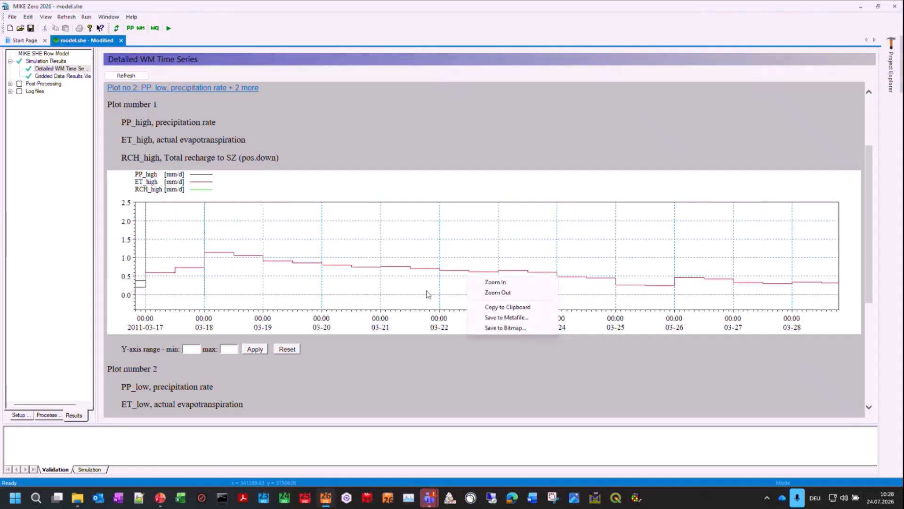
pyautogui.click(422, 290)
# Step: Restore plot number 1's full period, and examine the highest 2016 precipitation peak around the start of June
pyautogui.rightClick(486, 302)
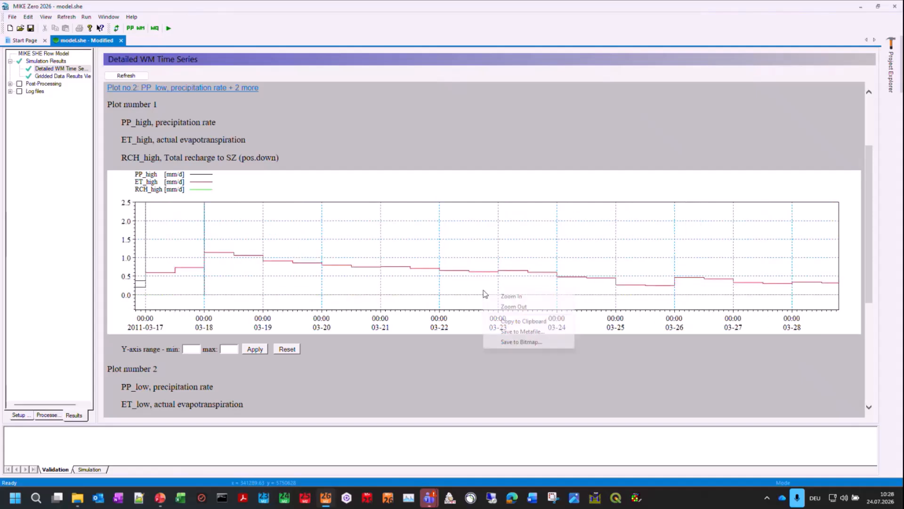
pyautogui.click(501, 306)
pyautogui.rightClick(331, 279)
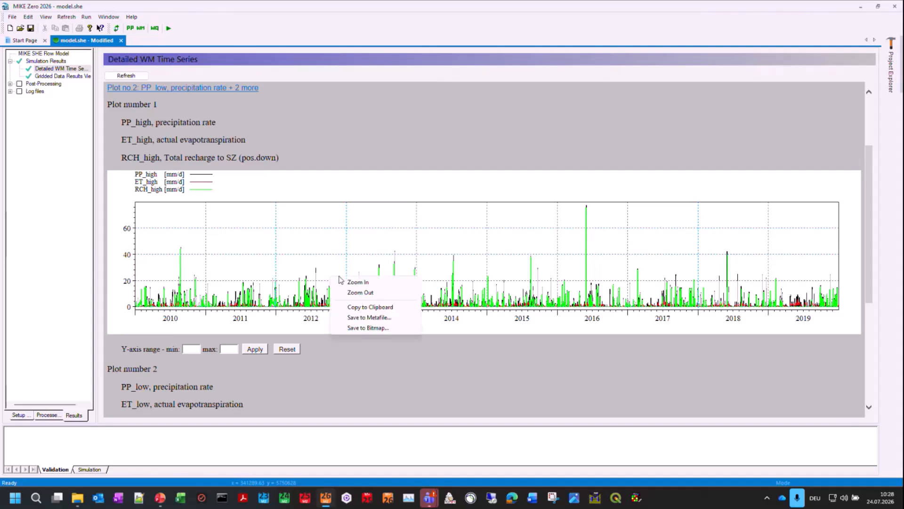
pyautogui.click(355, 286)
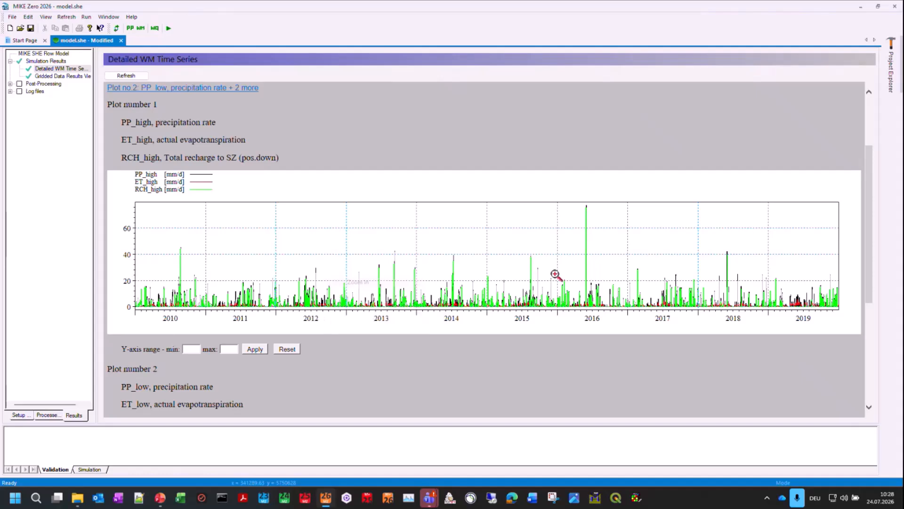
pyautogui.moveTo(629, 307); pyautogui.dragTo(631, 314)
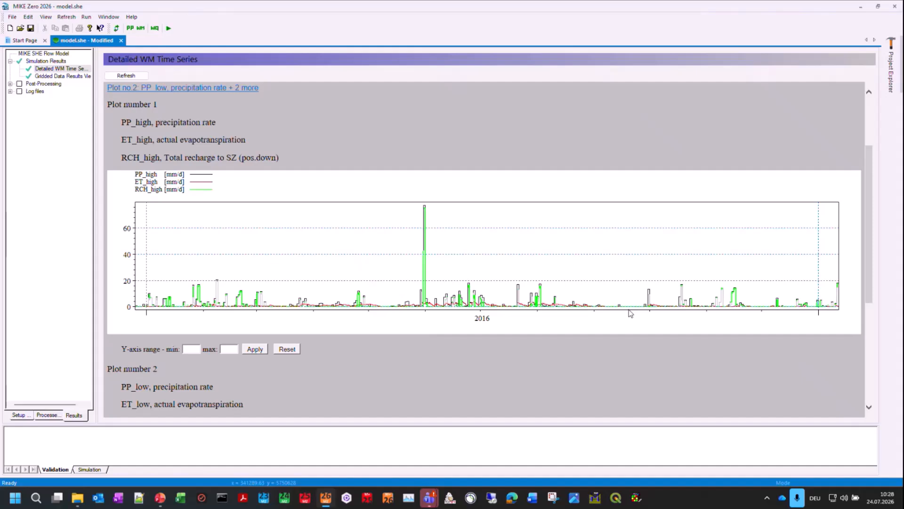
pyautogui.rightClick(492, 273)
pyautogui.click(531, 289)
pyautogui.moveTo(409, 201); pyautogui.dragTo(503, 309)
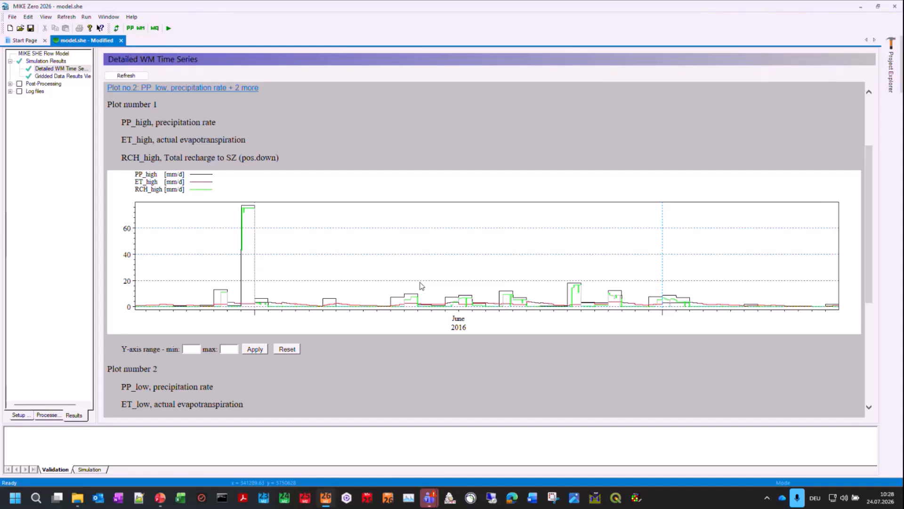
# Step: Open model_updated.she from the 20260722_Training_V3_live folder in the model_setups directory
pyautogui.click(25, 40)
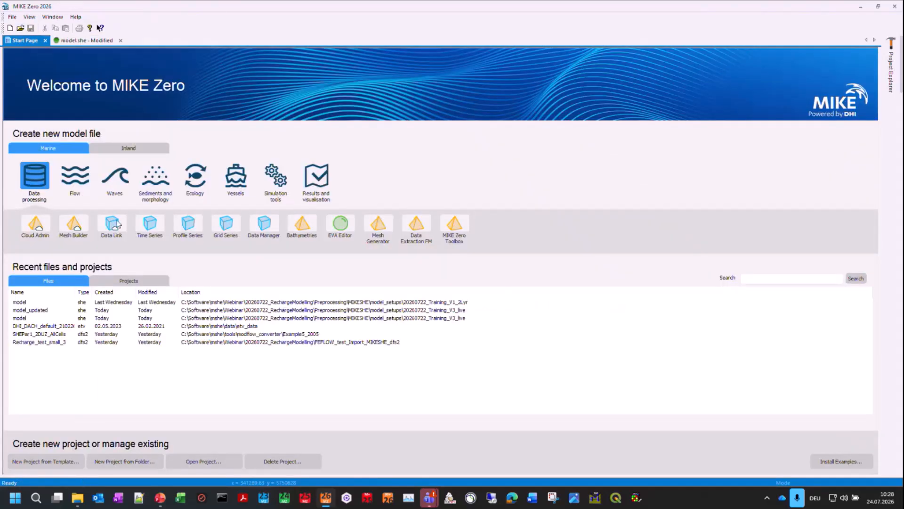
pyautogui.click(82, 40)
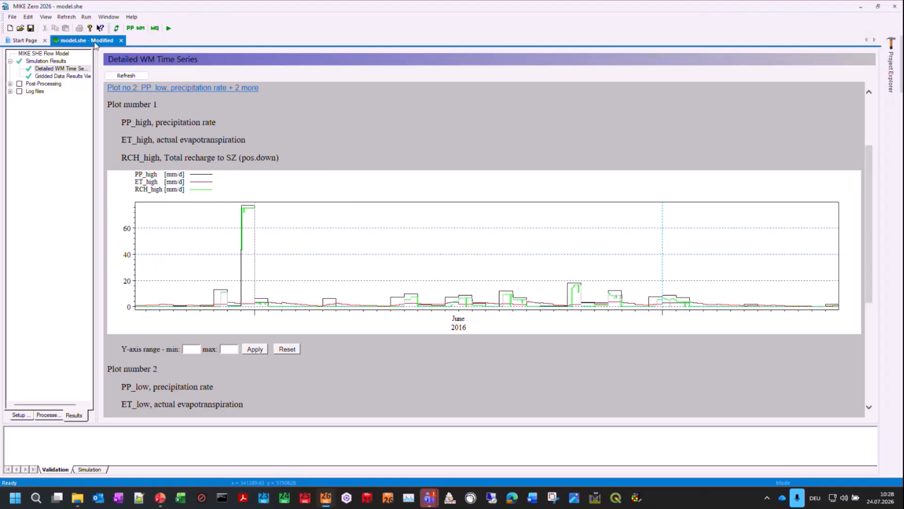
pyautogui.click(24, 40)
pyautogui.click(77, 497)
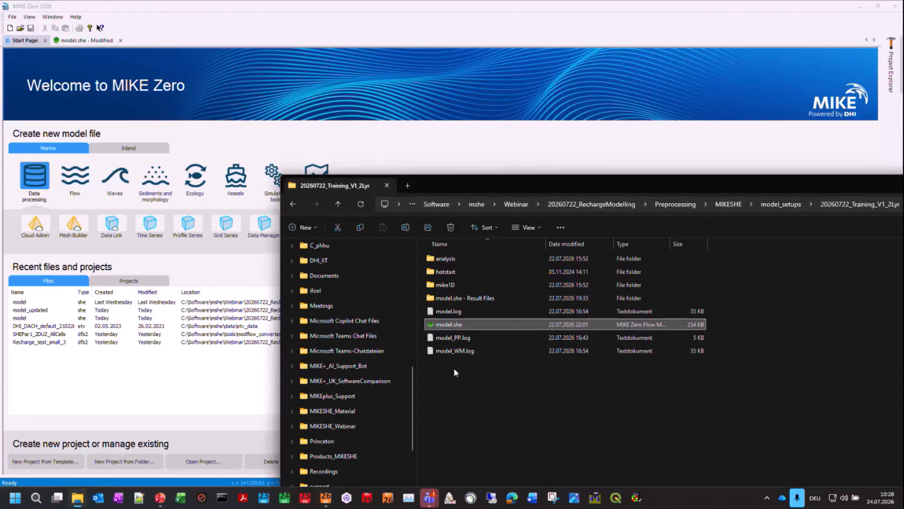
pyautogui.click(790, 205)
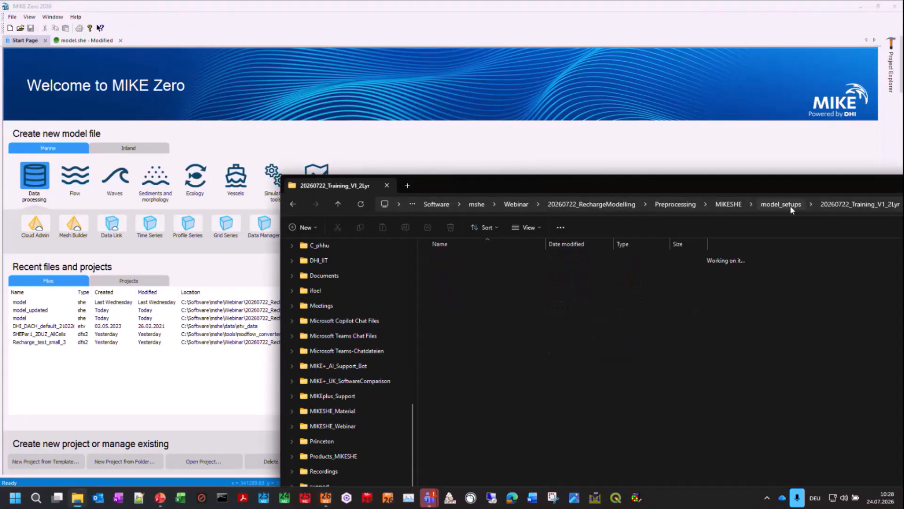
pyautogui.doubleClick(456, 283)
pyautogui.click(451, 273)
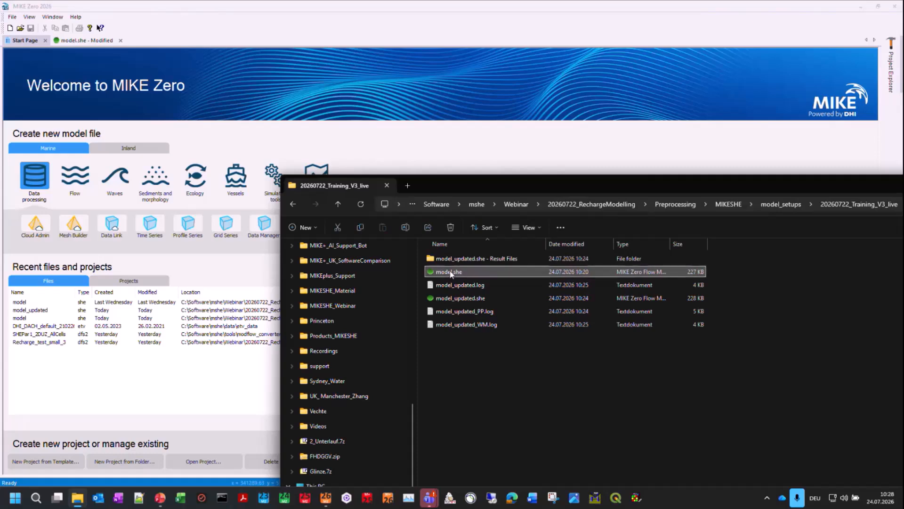
pyautogui.click(449, 299)
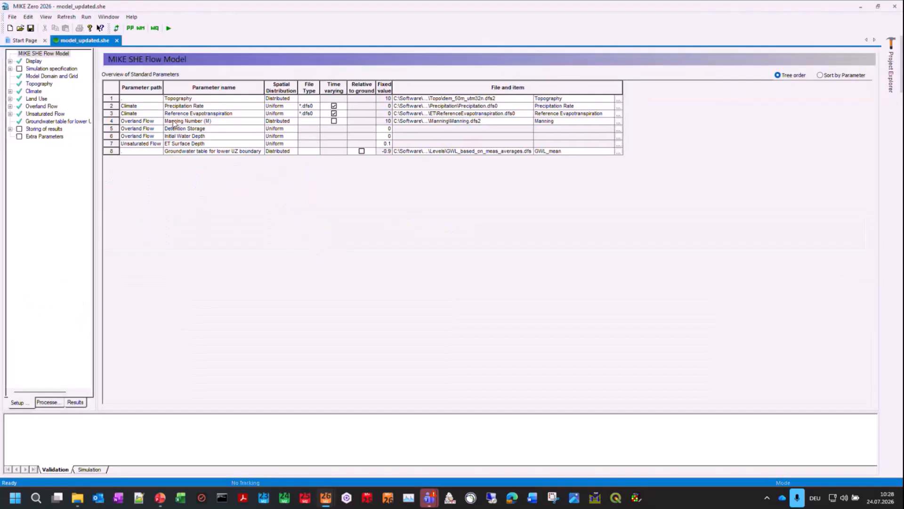
# Step: Set the unsaturated flow method to Richards equation in the simulation specification
pyautogui.click(47, 114)
pyautogui.click(49, 70)
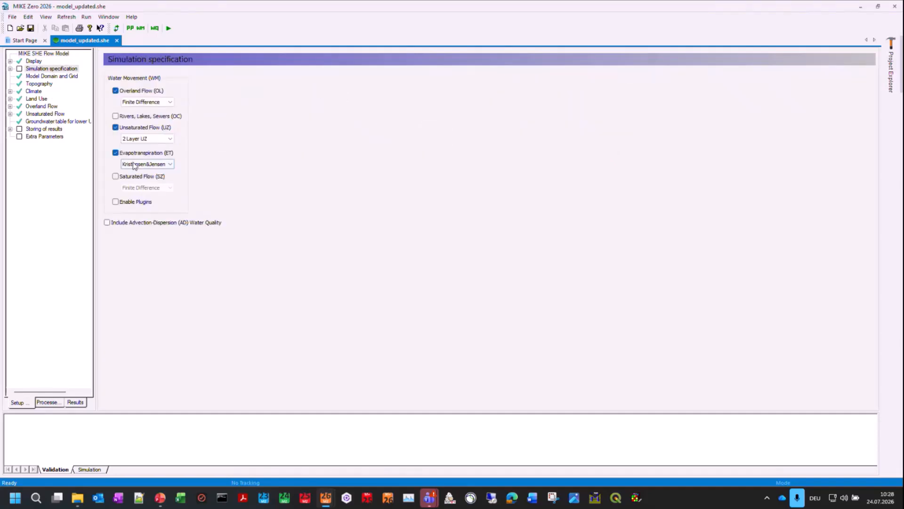
pyautogui.click(116, 128)
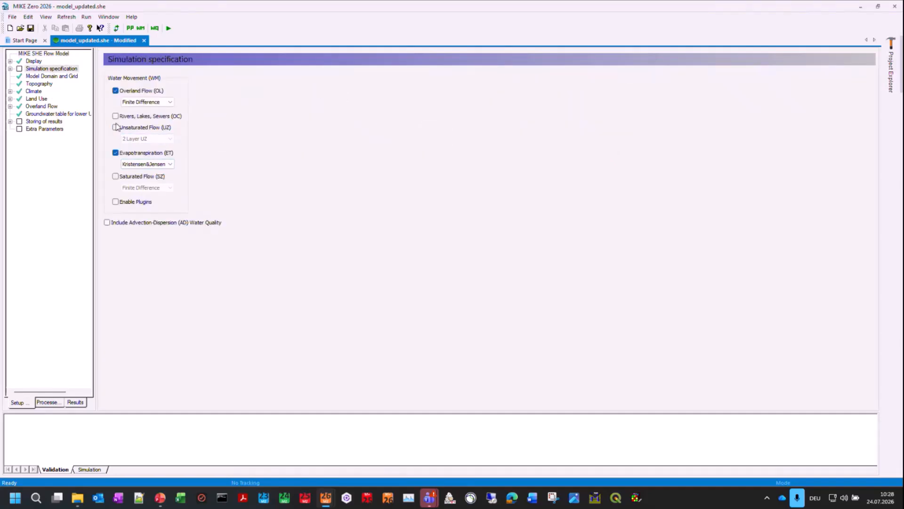
pyautogui.click(115, 128)
pyautogui.click(143, 137)
pyautogui.click(142, 144)
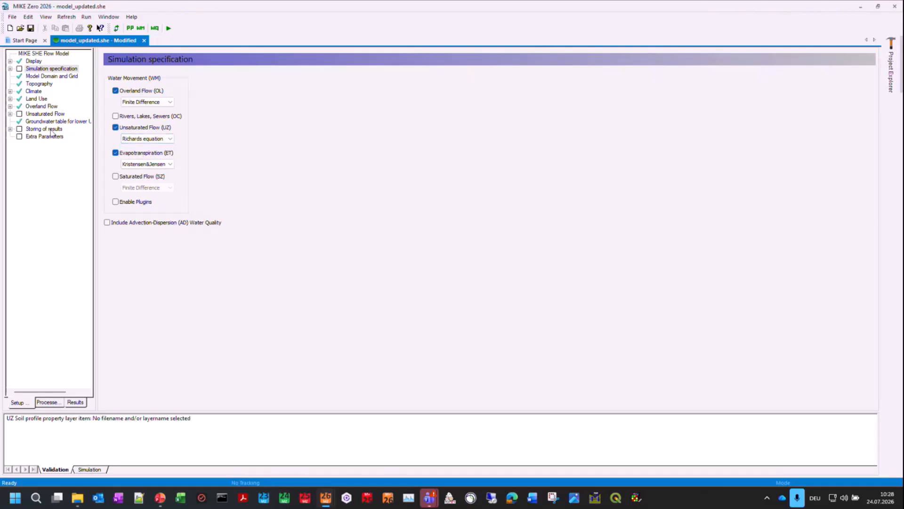
# Step: Add two layers to the Global unsaturated-zone soil profile, with lower depths of 2 and 3
pyautogui.click(41, 114)
pyautogui.click(41, 122)
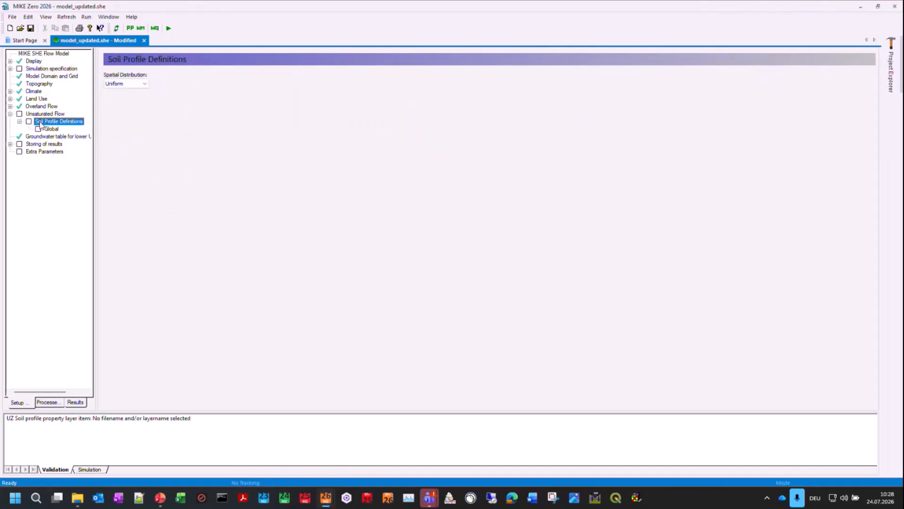
pyautogui.click(56, 130)
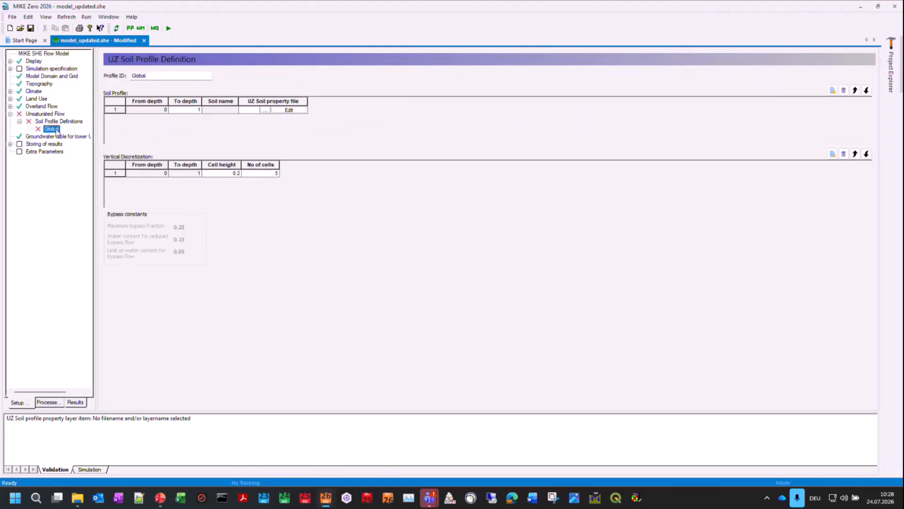
pyautogui.click(832, 90)
pyautogui.click(832, 90)
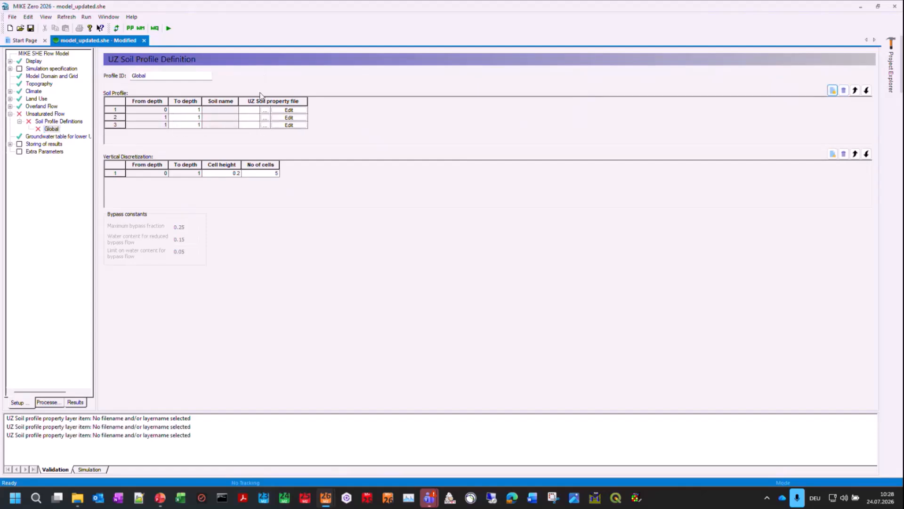
pyautogui.click(197, 117)
pyautogui.write('2')
pyautogui.click(196, 125)
pyautogui.write('3')
pyautogui.click(187, 112)
# Step: Choose USDA Rosetta soil classes_NumericalOptim.uzs from input\UZ\UZS for the first soil layer, and review its available soil types
pyautogui.click(265, 111)
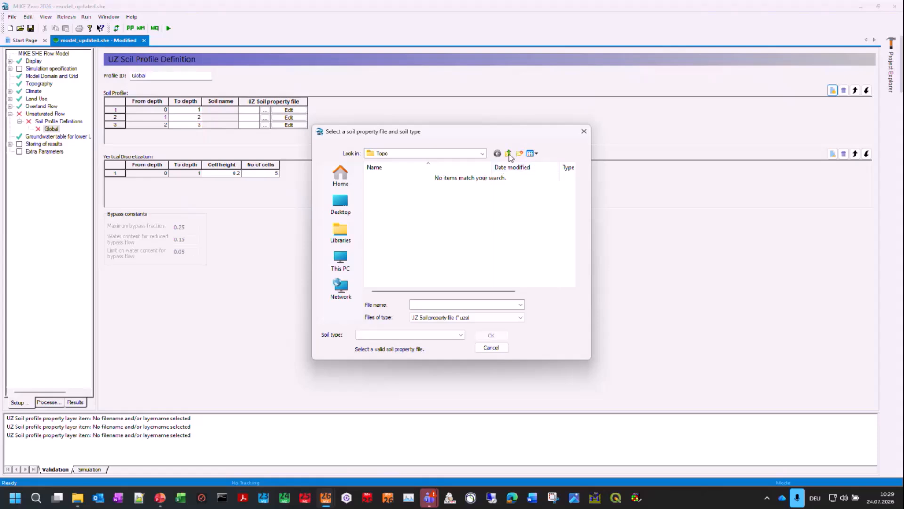
pyautogui.click(509, 155)
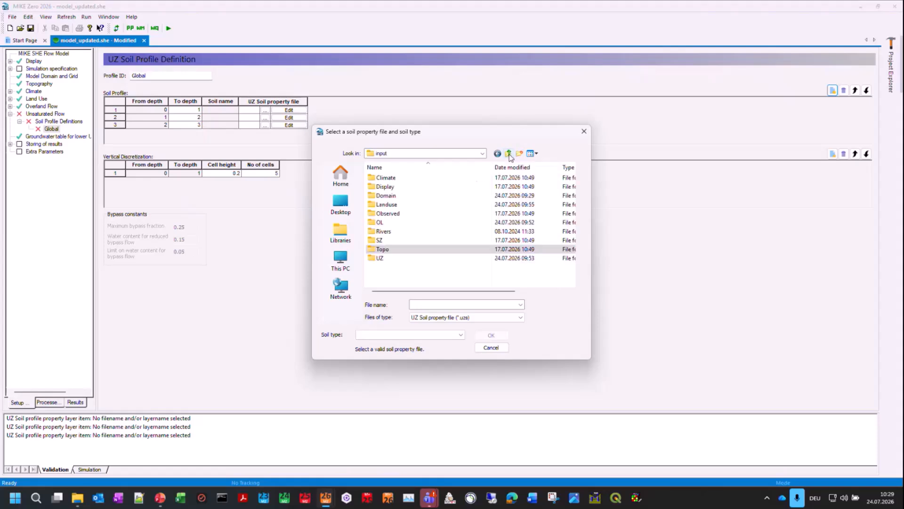
pyautogui.doubleClick(379, 259)
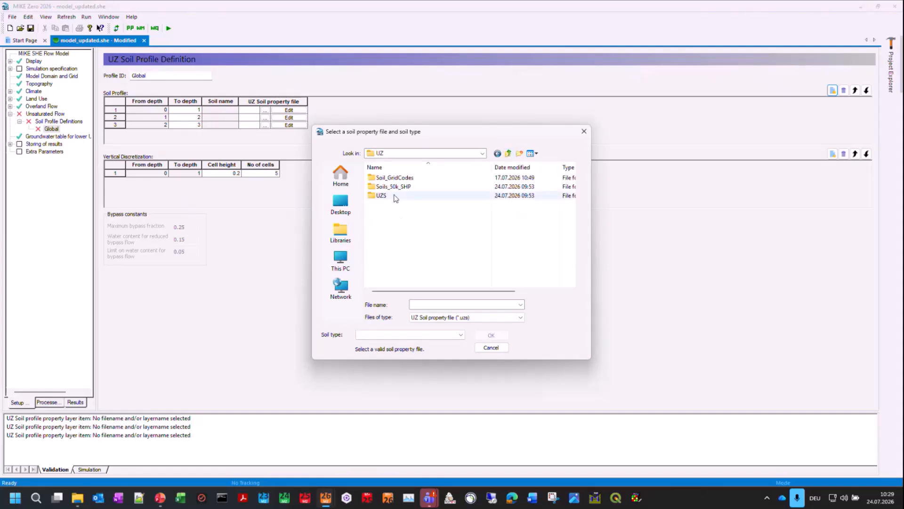
pyautogui.doubleClick(394, 197)
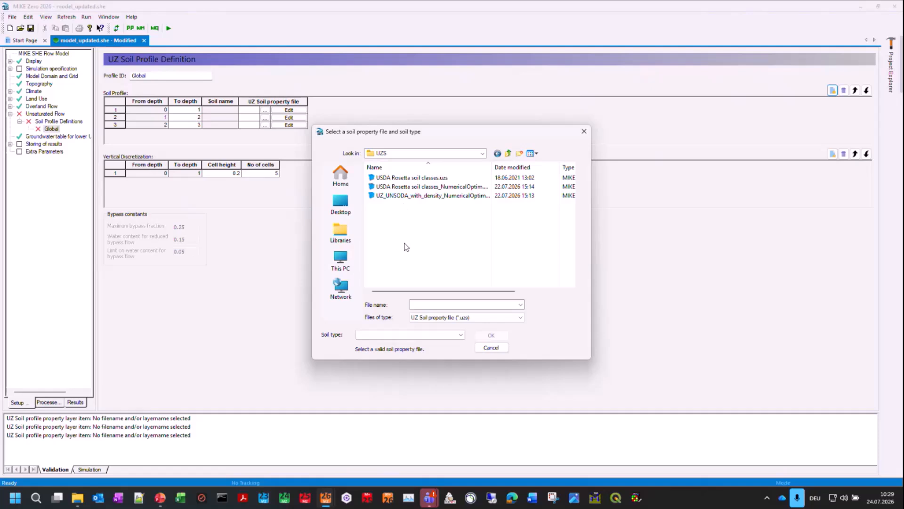
pyautogui.doubleClick(492, 167)
pyautogui.click(417, 181)
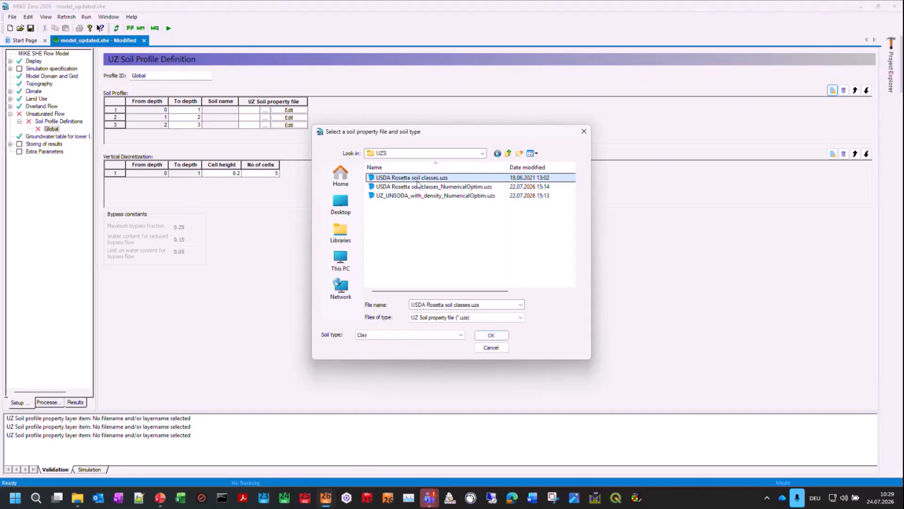
pyautogui.click(466, 187)
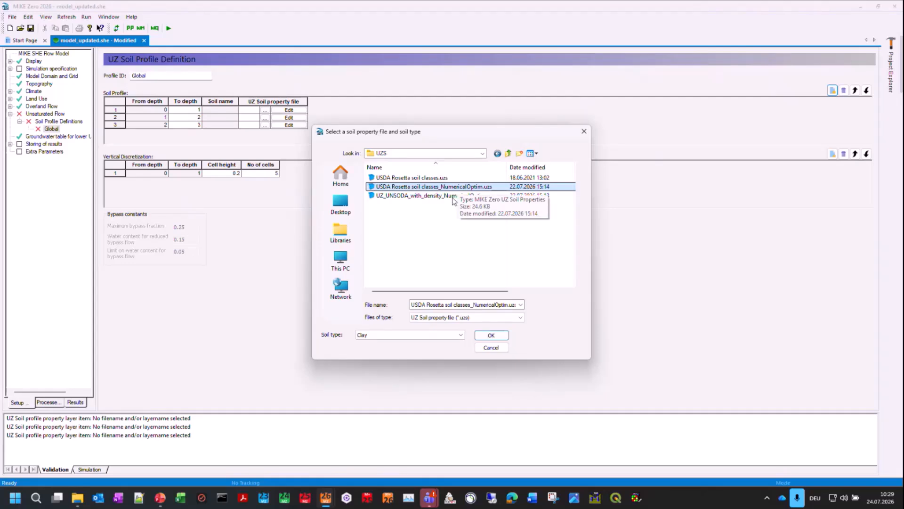
pyautogui.click(460, 335)
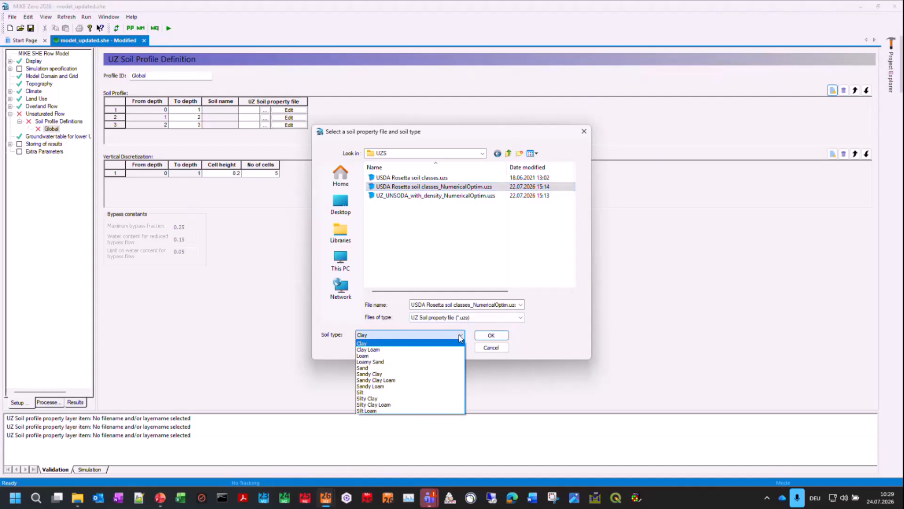
pyautogui.click(464, 334)
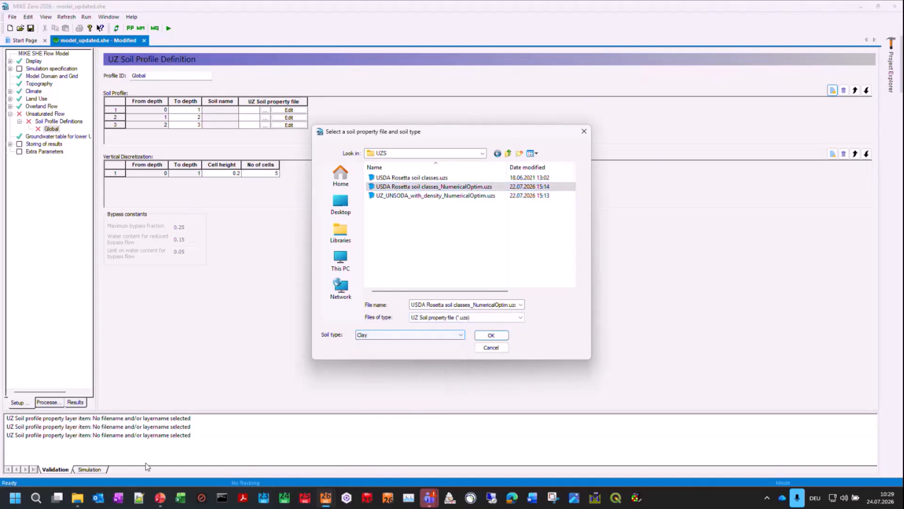
# Step: Switch to File Explorer and open USDA Rosetta soil classes_NumericalOptim.uzs from the model_setups\input\UZ\UZS folder
pyautogui.click(77, 497)
pyautogui.click(511, 406)
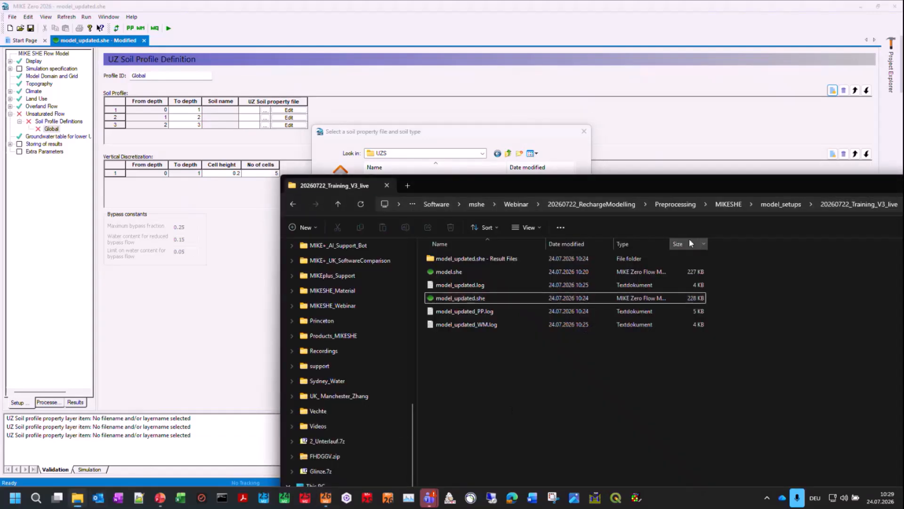
pyautogui.click(778, 203)
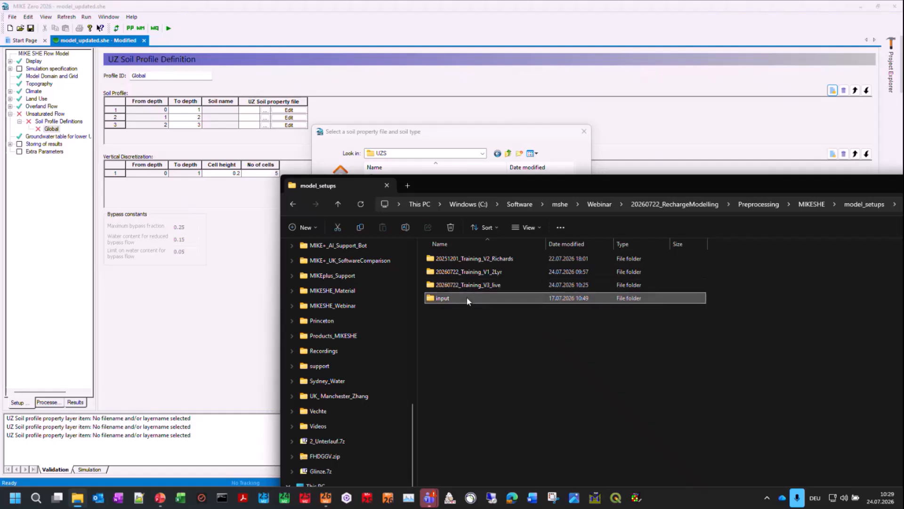
pyautogui.doubleClick(463, 299)
pyautogui.doubleClick(436, 376)
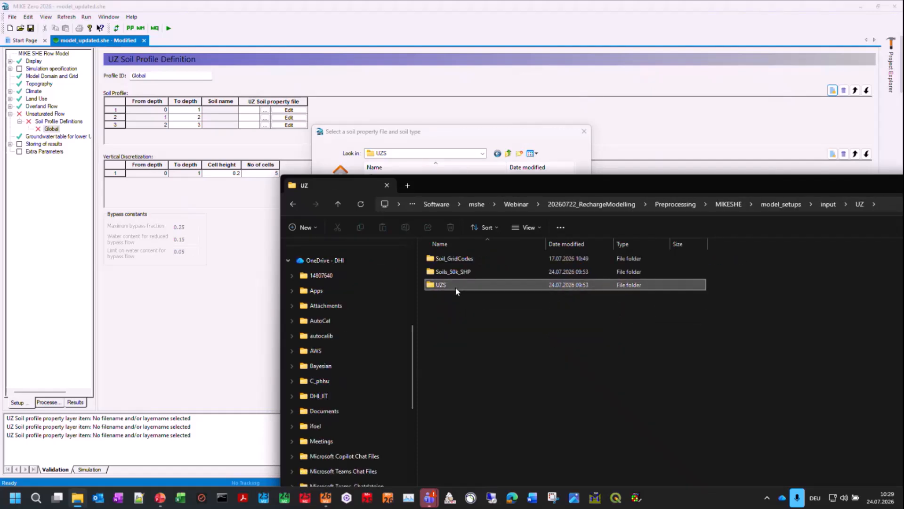
pyautogui.doubleClick(456, 286)
pyautogui.click(481, 273)
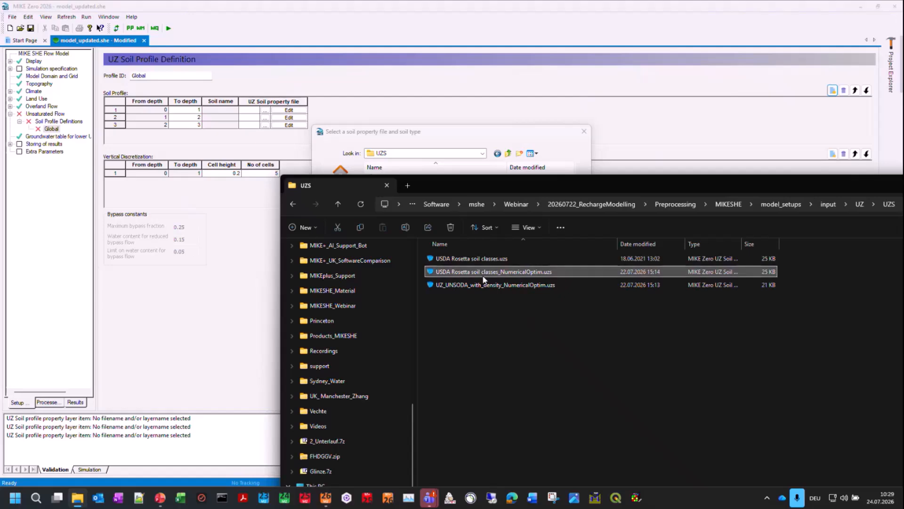
pyautogui.doubleClick(483, 274)
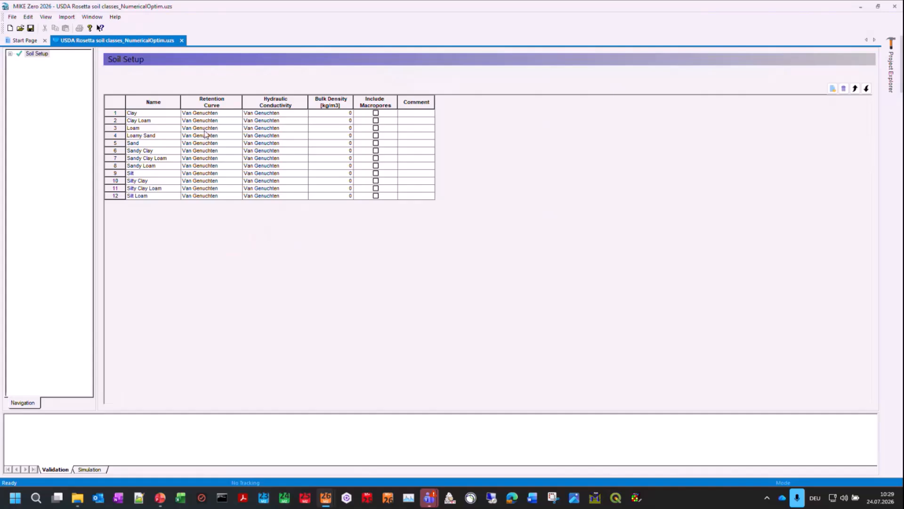
# Step: Add three new soil entries to the end of the soil table, and delete them again
pyautogui.click(833, 88)
pyautogui.click(833, 88)
pyautogui.click(833, 88)
pyautogui.moveTo(116, 203); pyautogui.dragTo(115, 218)
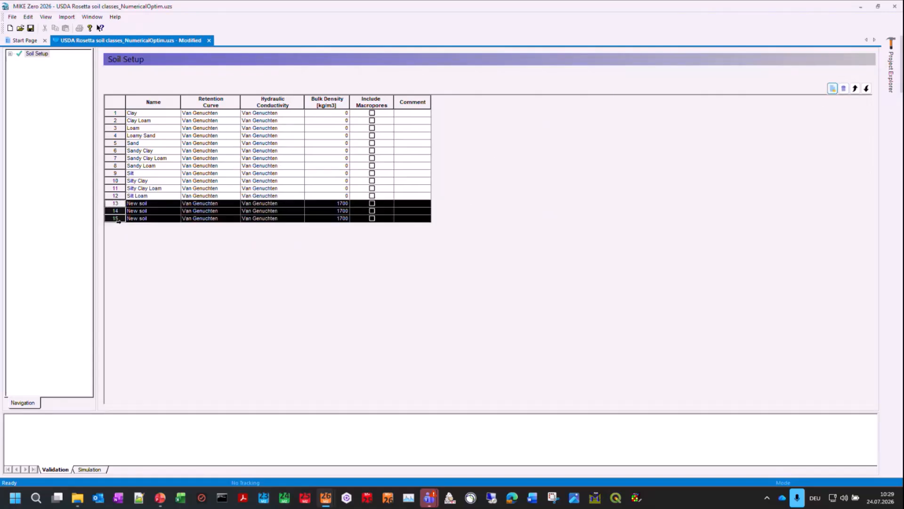
pyautogui.click(843, 89)
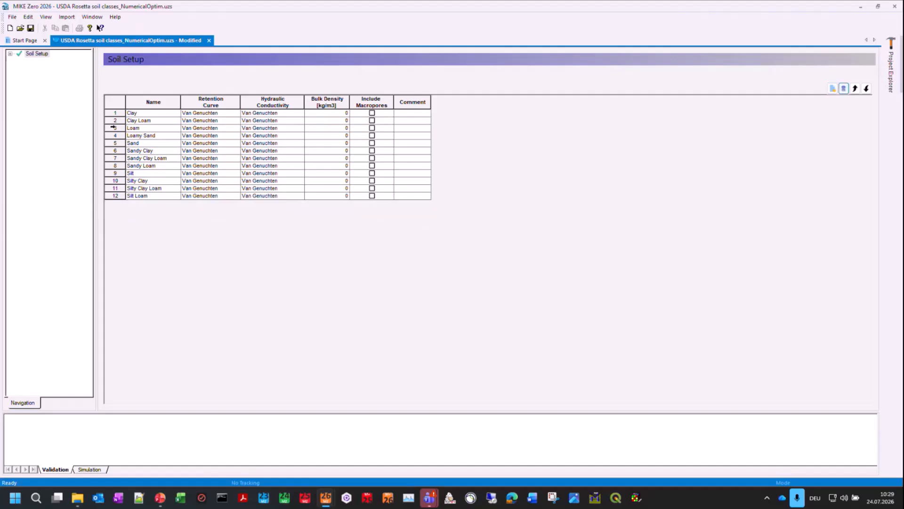
# Step: Examine the Loam soil's retention curve and hydraulic conductivity parameters, and close the soil property file
pyautogui.click(10, 53)
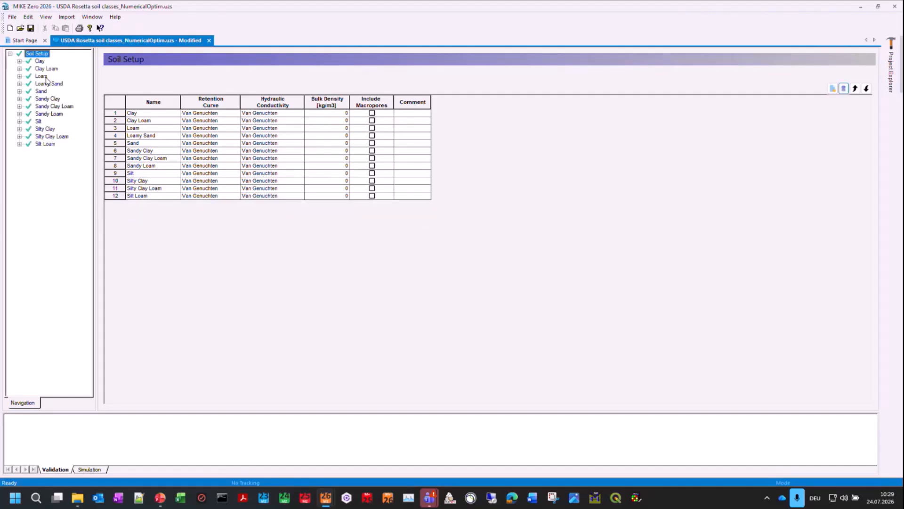
pyautogui.click(19, 76)
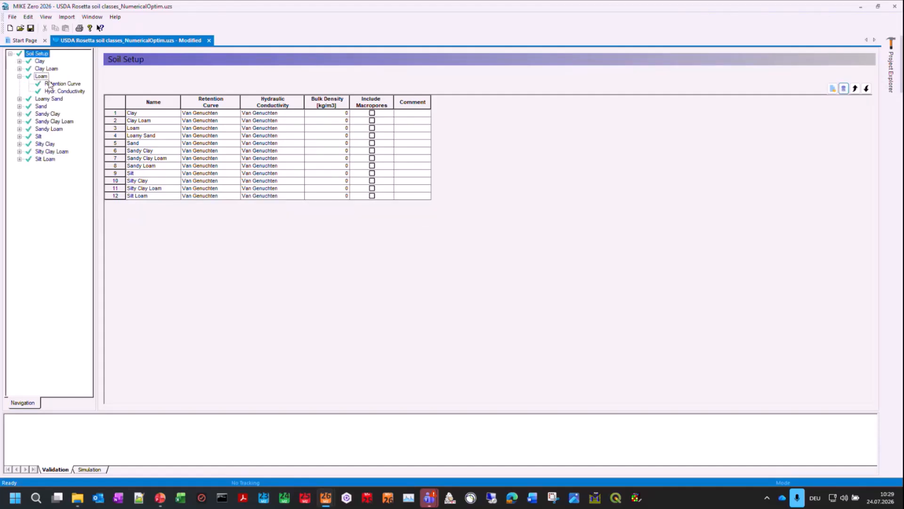
pyautogui.click(41, 77)
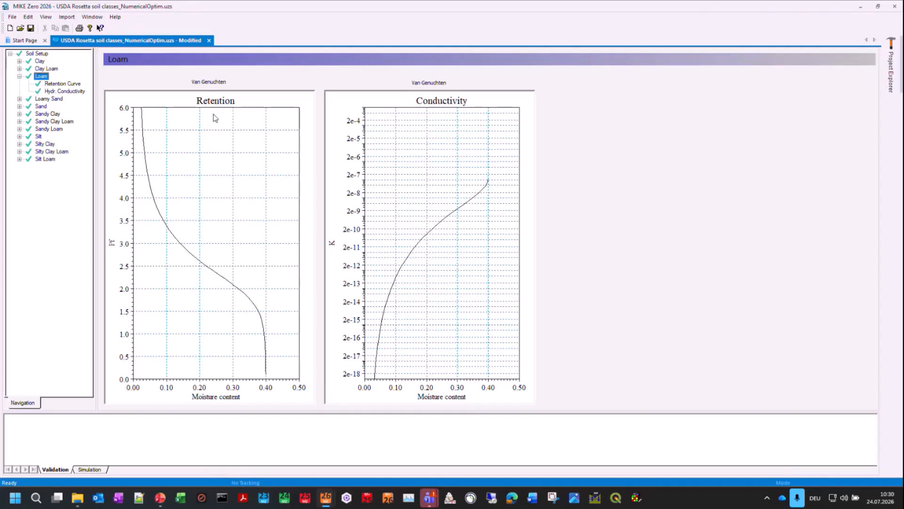
pyautogui.click(75, 85)
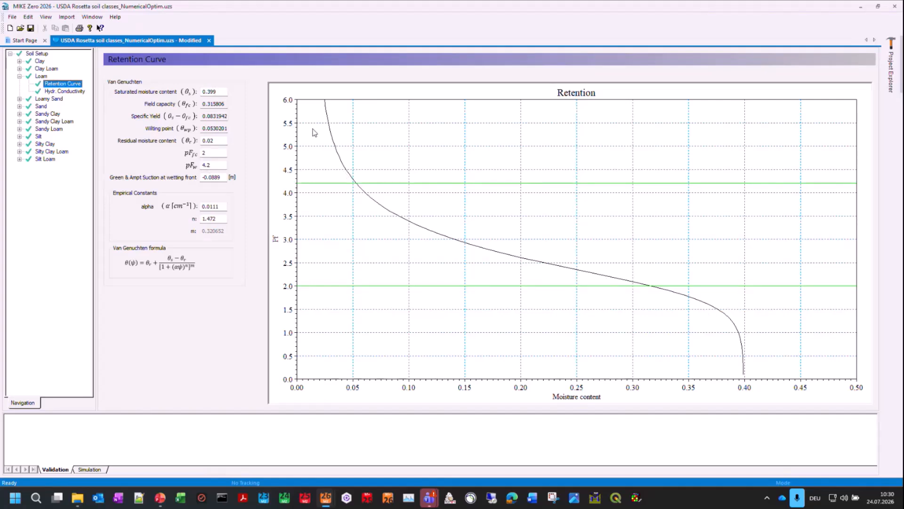
pyautogui.click(73, 92)
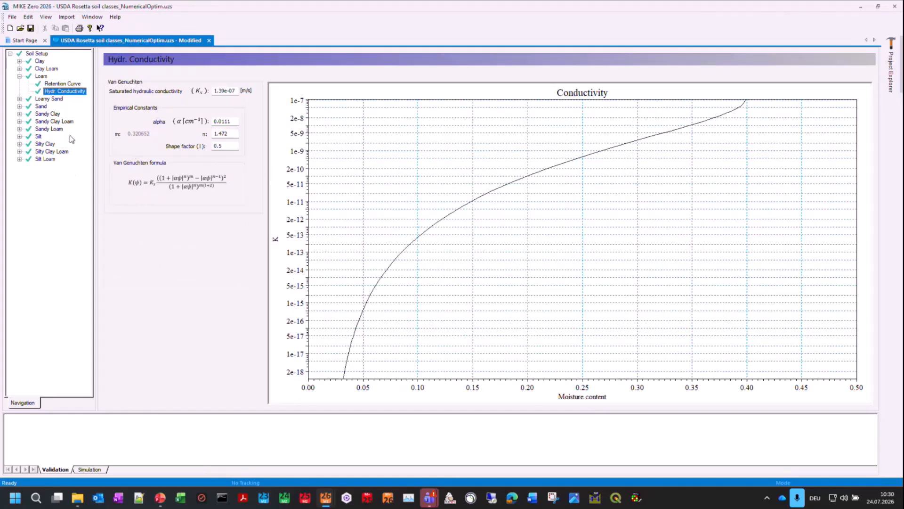
pyautogui.click(895, 6)
pyautogui.click(475, 292)
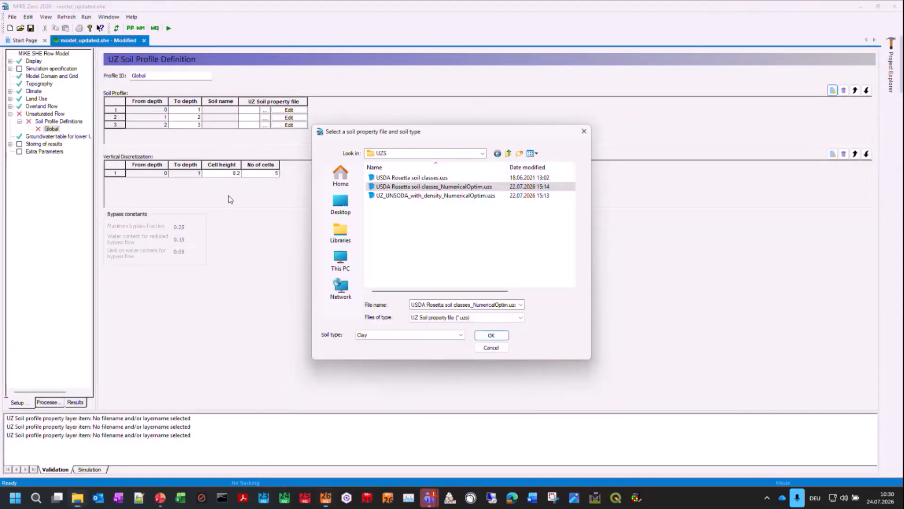
# Step: Assign the Clay soil type from USDA Rosetta soil classes_NumericalOptim.uzs to the first soil layer, from depth 0 to 1
pyautogui.click(227, 196)
pyautogui.click(375, 334)
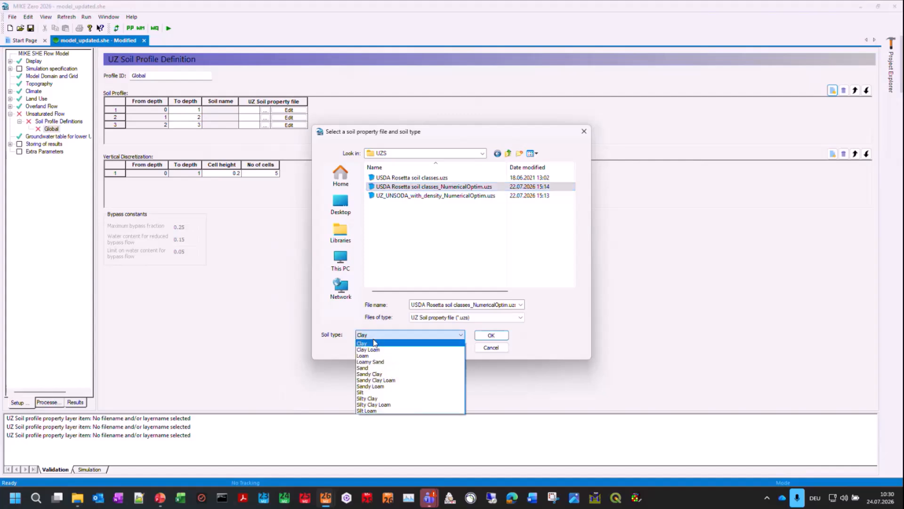
pyautogui.click(372, 344)
pyautogui.click(490, 334)
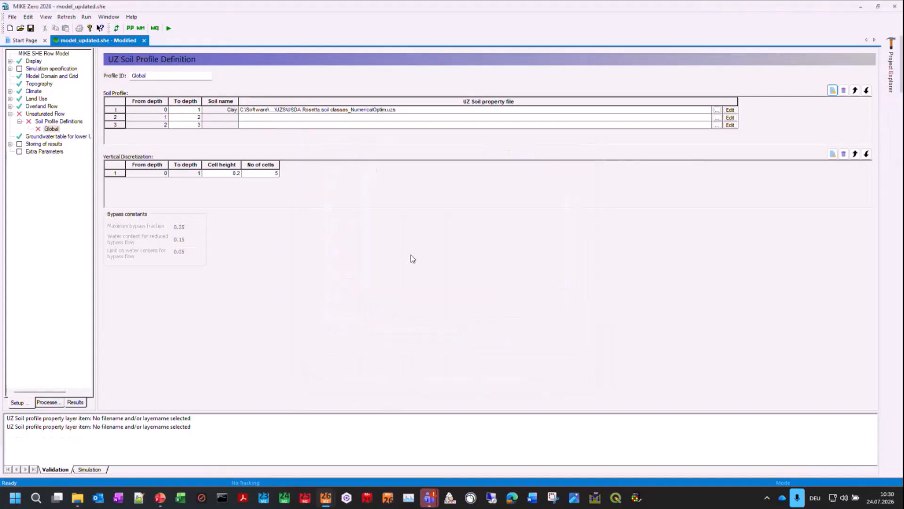
# Step: Assign Loamy Sand from USDA Rosetta soil classes_NumericalOptim.uzs to the second soil layer, from depth 1 to 2
pyautogui.click(717, 117)
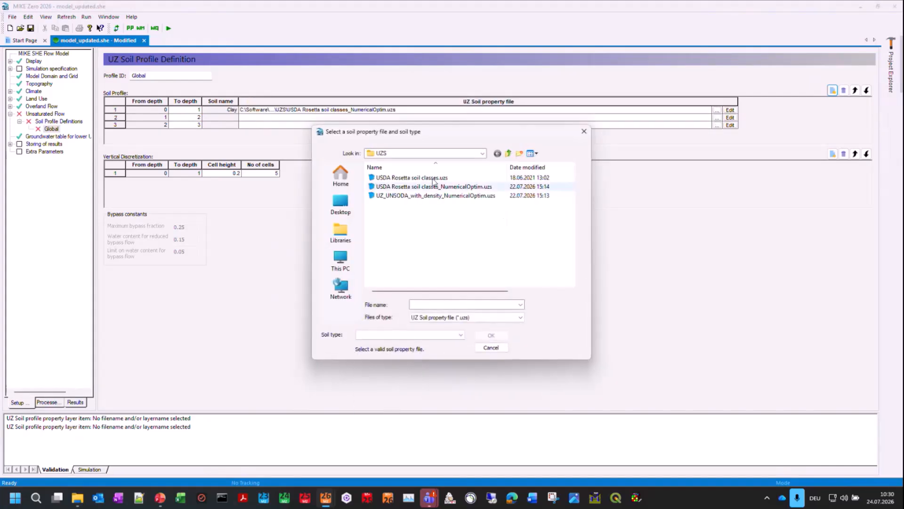
pyautogui.click(424, 187)
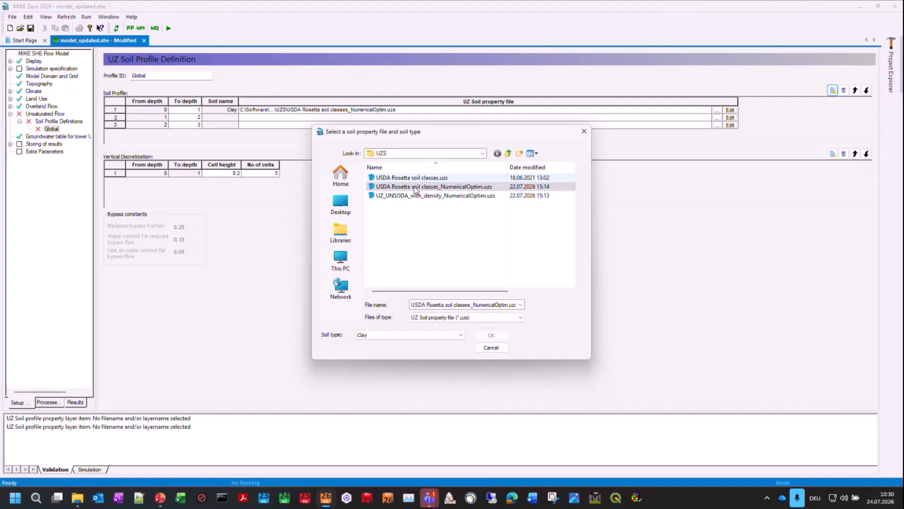
pyautogui.click(419, 336)
pyautogui.click(382, 361)
pyautogui.click(491, 335)
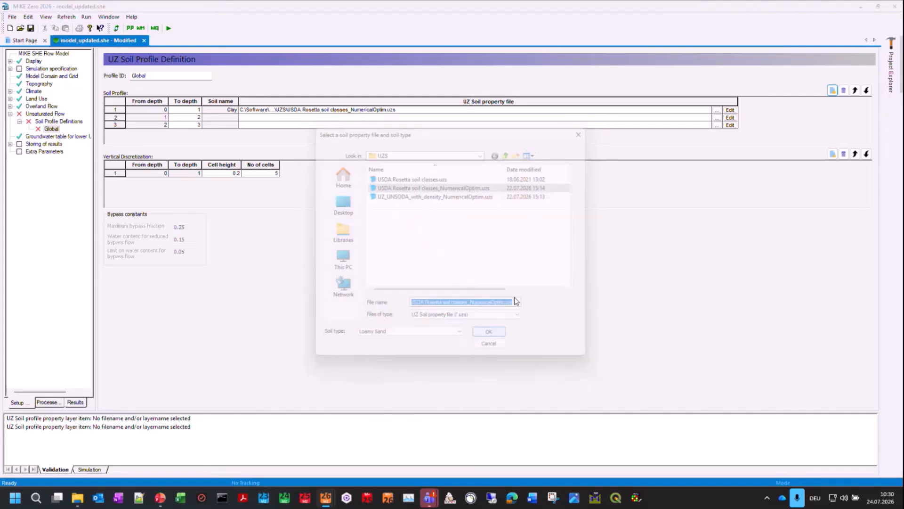
# Step: Assign Sand from USDA Rosetta soil classes_NumericalOptim.uzs to the third soil layer, from depth 2 to 3
pyautogui.click(722, 125)
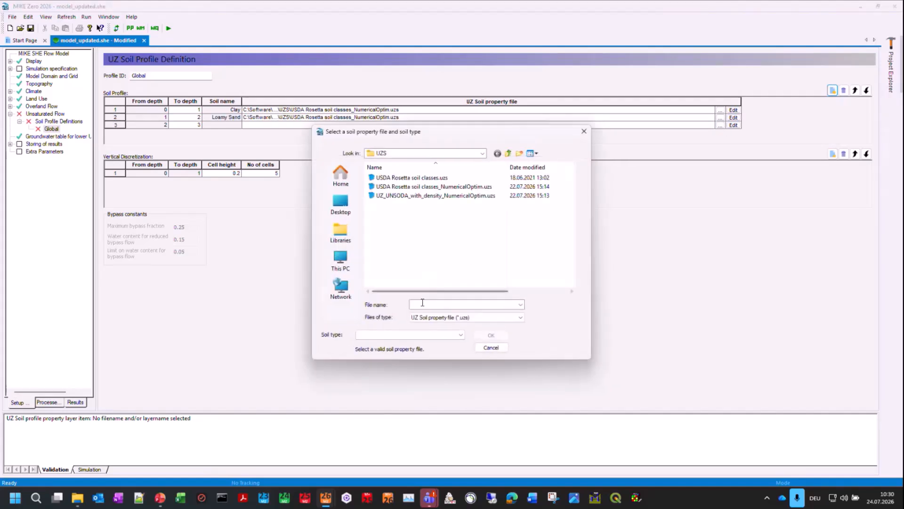
pyautogui.click(419, 187)
pyautogui.click(414, 335)
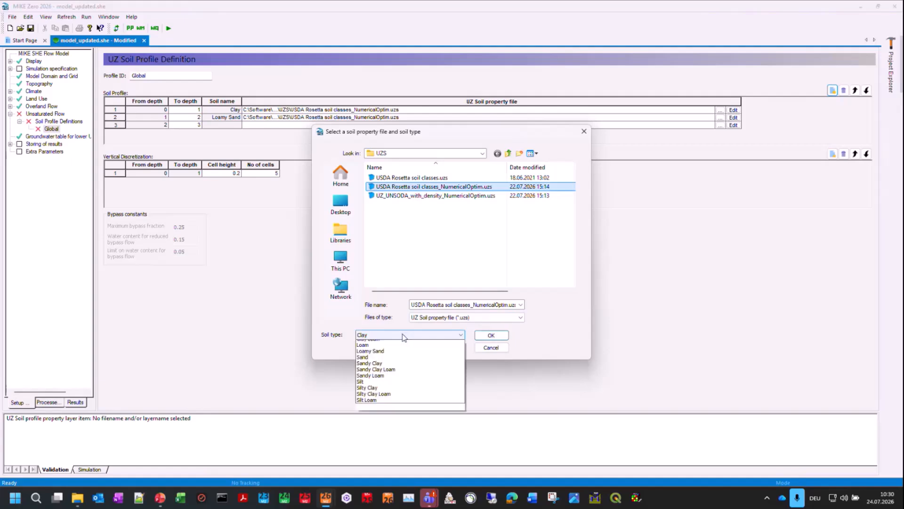
pyautogui.click(376, 369)
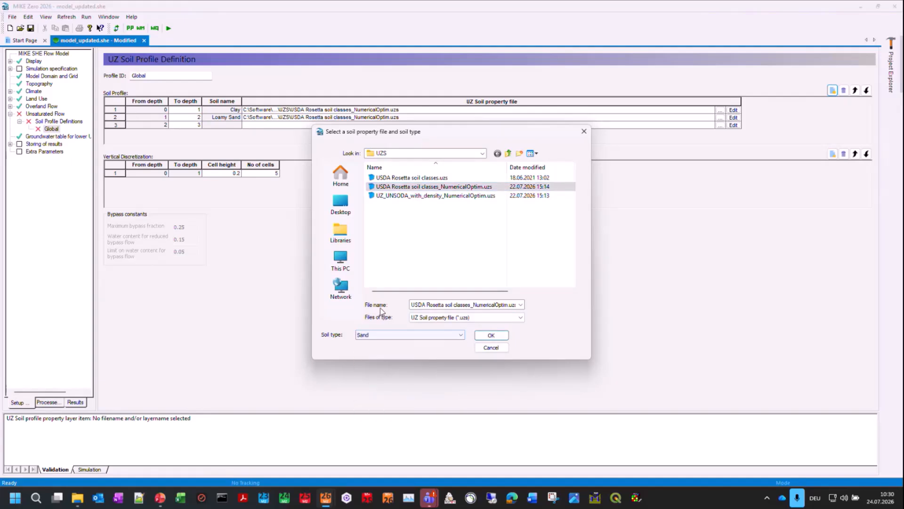
pyautogui.click(491, 335)
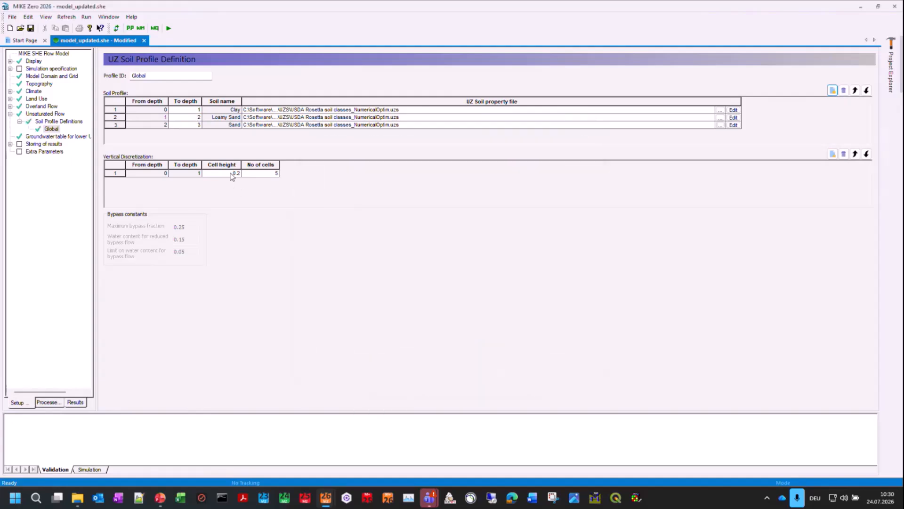
# Step: Add three vertical discretization rows and set the cell height to 0.1 in row 1, 0.5 in row 3 and 1 in row 4
pyautogui.click(833, 154)
pyautogui.click(833, 154)
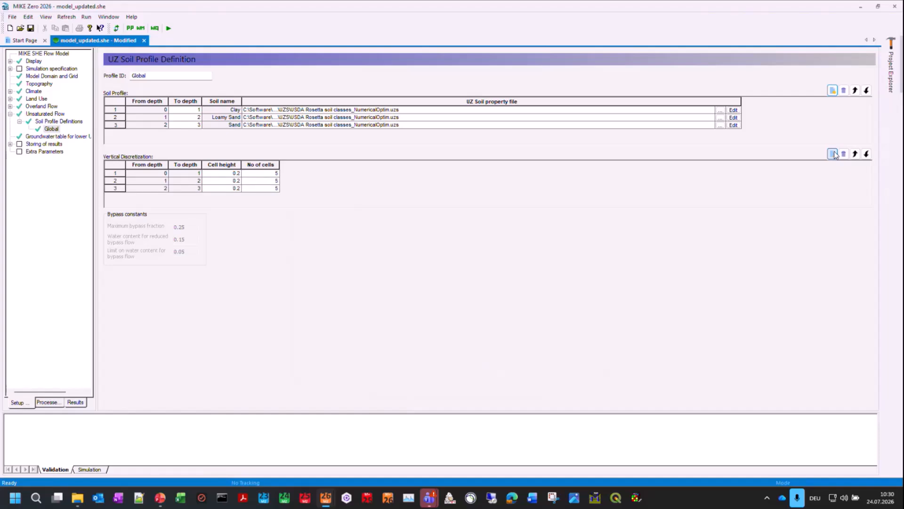
pyautogui.click(237, 174)
pyautogui.press('BackSpace')
pyautogui.write('1')
pyautogui.click(225, 188)
pyautogui.click(833, 154)
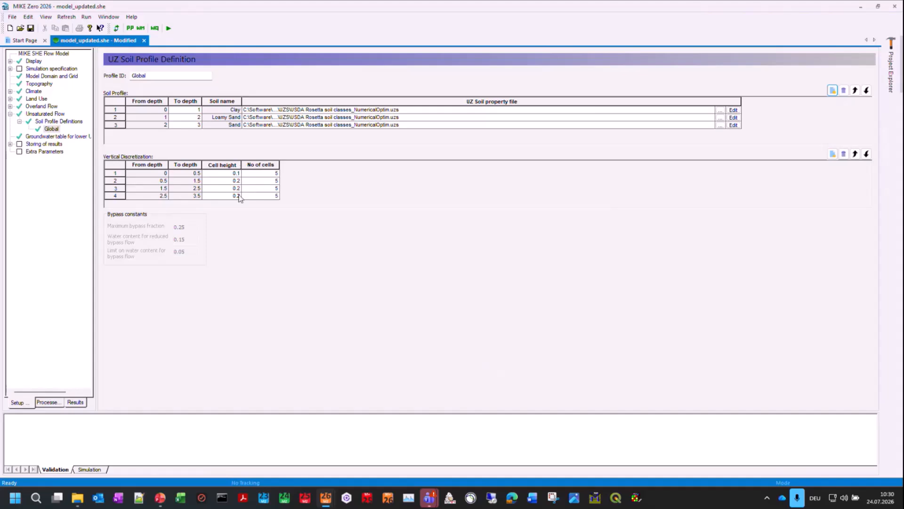
pyautogui.write('5')
pyautogui.click(238, 197)
pyautogui.write('1')
pyautogui.press('Return')
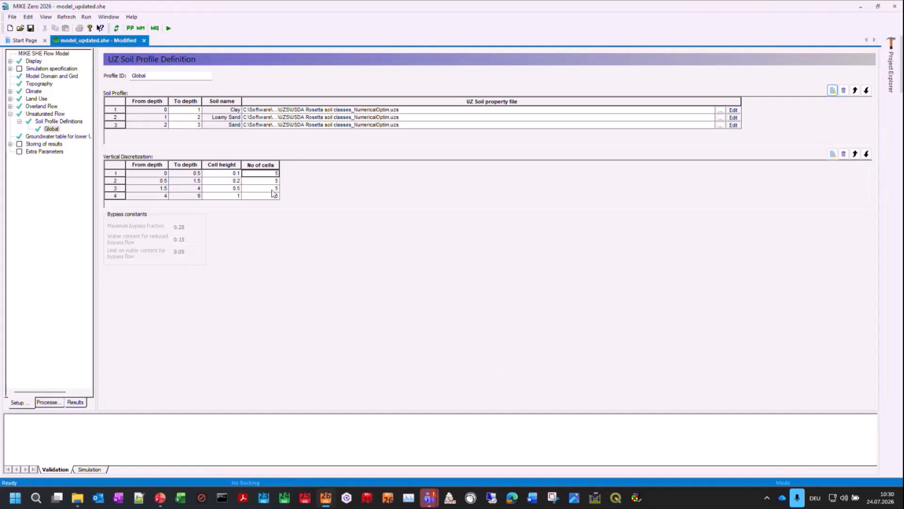
# Step: Set the number of cells in the first three vertical discretization rows to 2, 4 and 2
pyautogui.click(264, 181)
pyautogui.click(261, 173)
pyautogui.write('2')
pyautogui.press('Return')
pyautogui.write('4')
pyautogui.press('Return')
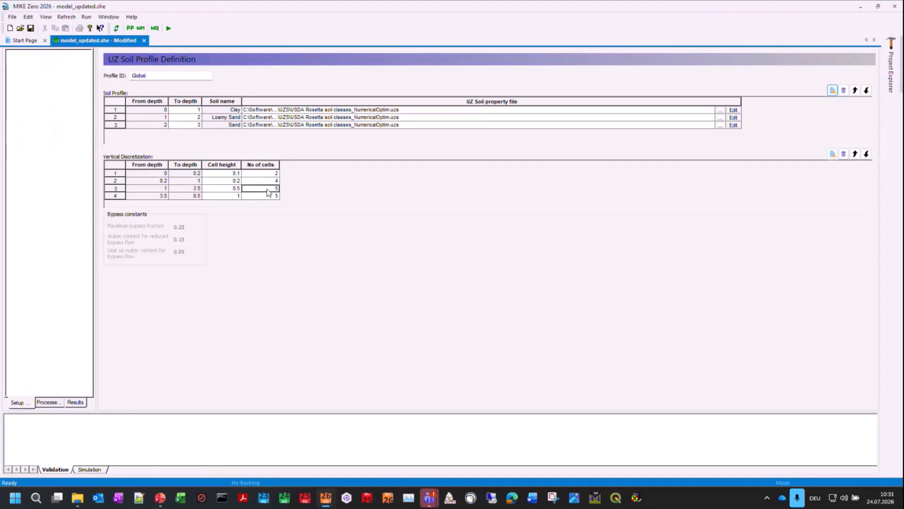
pyautogui.write('2')
pyautogui.press('Return')
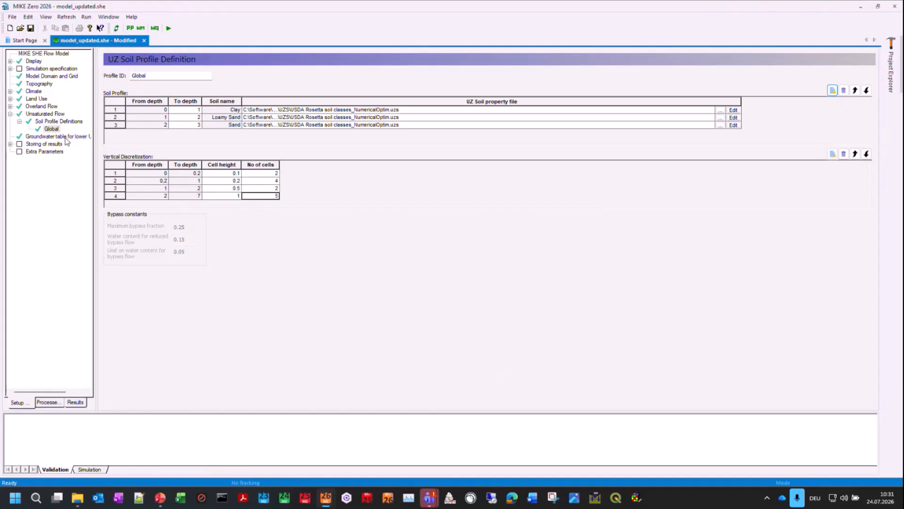
# Step: Close model_updated.she without saving, and open model.she from the 20251201_Training_V2_Richards folder through File Explorer
pyautogui.click(144, 40)
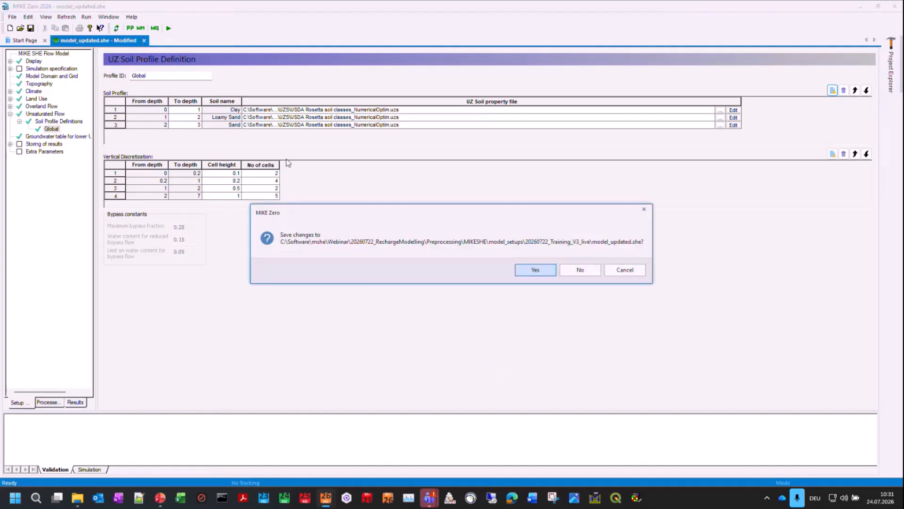
pyautogui.click(578, 274)
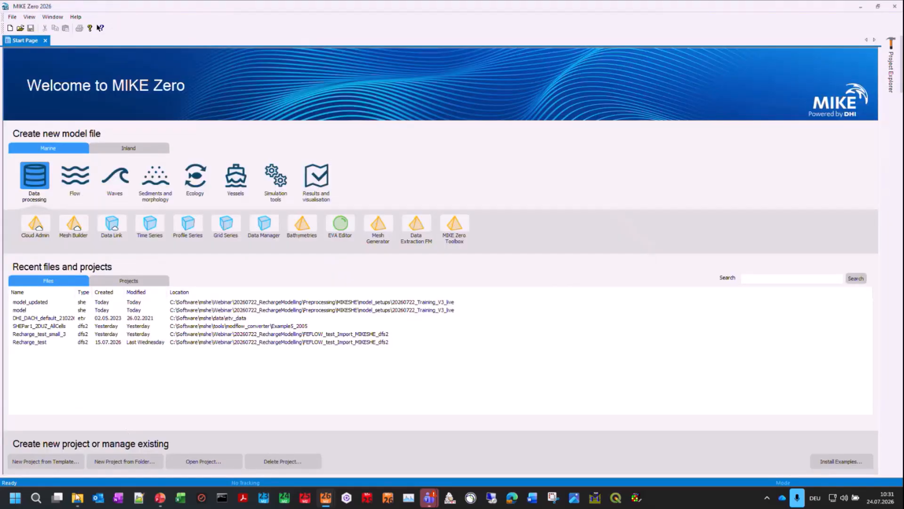
pyautogui.click(77, 500)
pyautogui.click(505, 377)
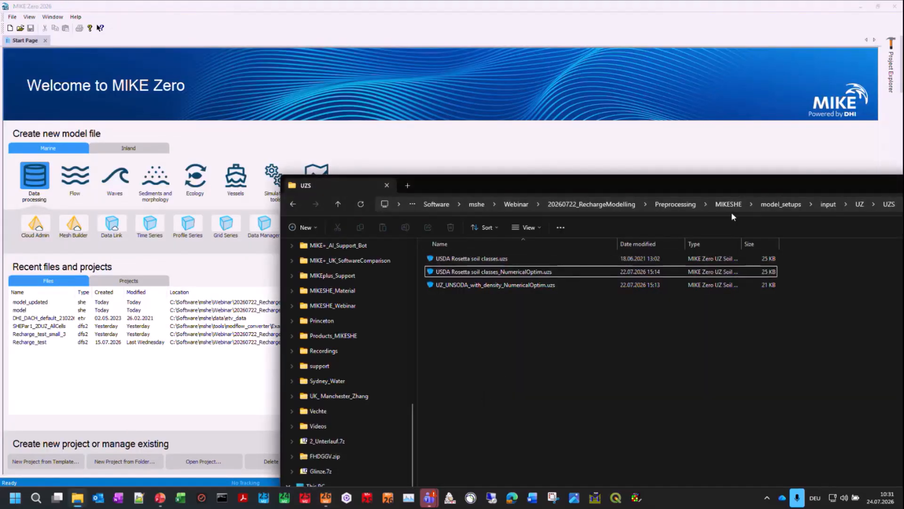
pyautogui.click(782, 204)
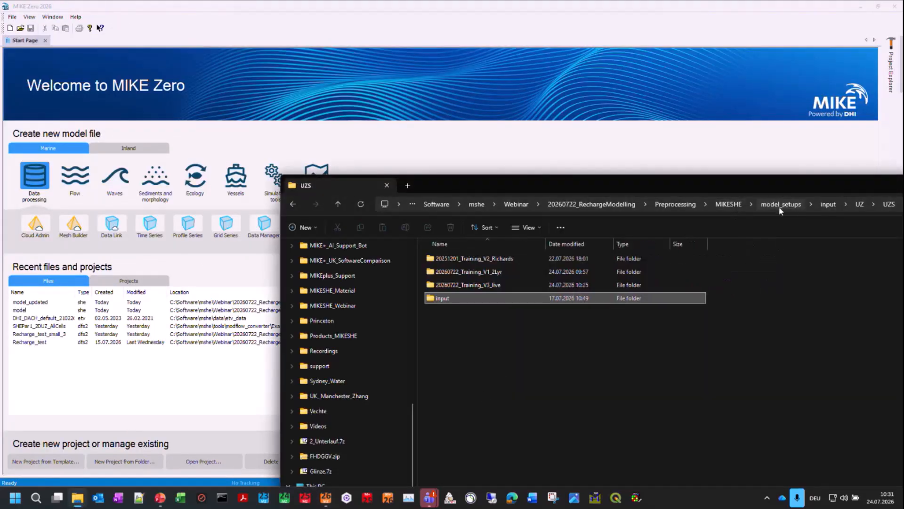
pyautogui.doubleClick(496, 258)
pyautogui.click(444, 326)
pyautogui.moveTo(442, 327); pyautogui.dragTo(176, 109)
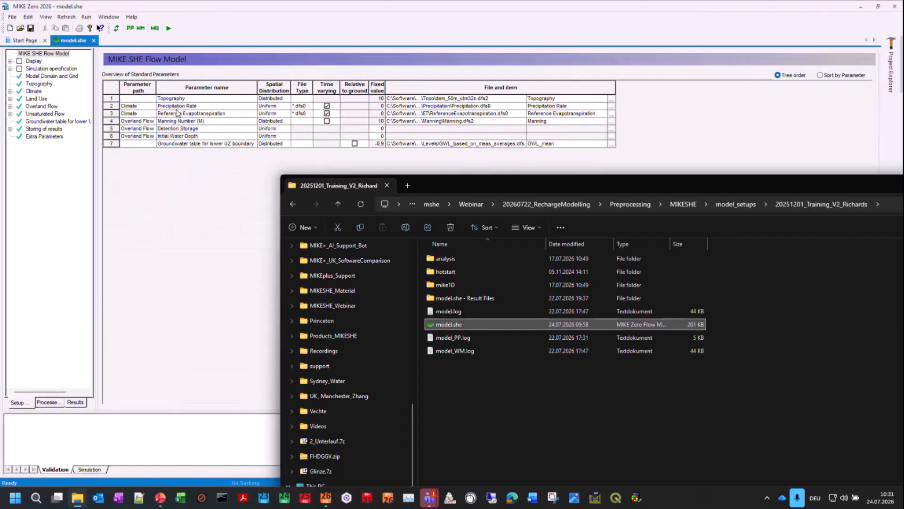
pyautogui.click(141, 229)
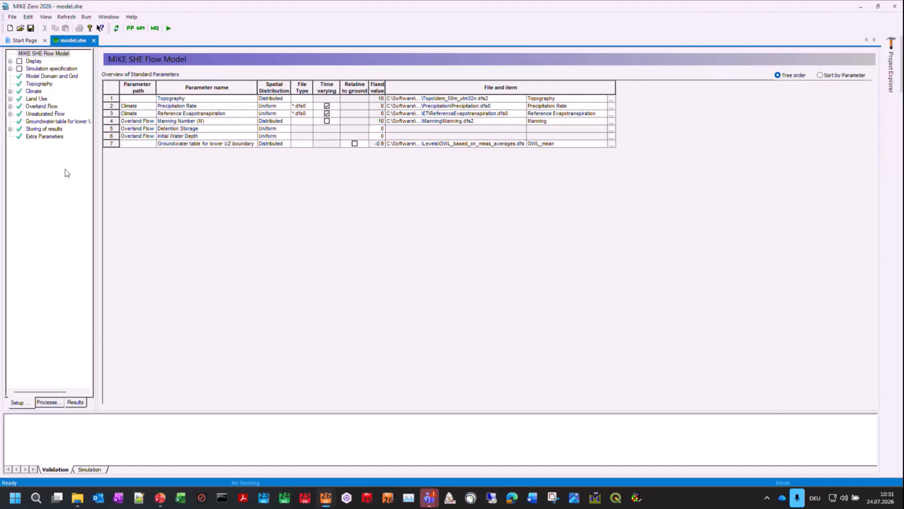
# Step: Examine the distributed soil profile map under Unsaturated Flow and several of its profile definitions, from 1_Water to 20_Loamy Sand
pyautogui.doubleClick(41, 114)
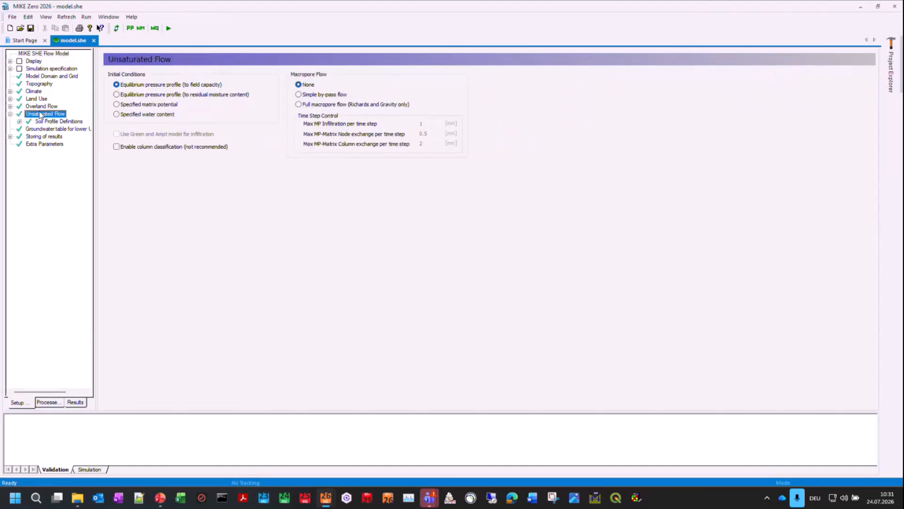
pyautogui.doubleClick(41, 122)
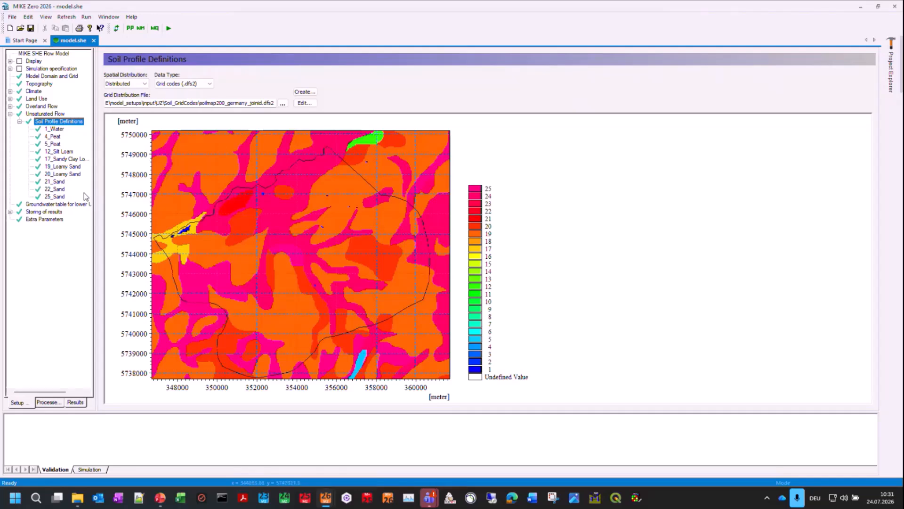
pyautogui.click(57, 130)
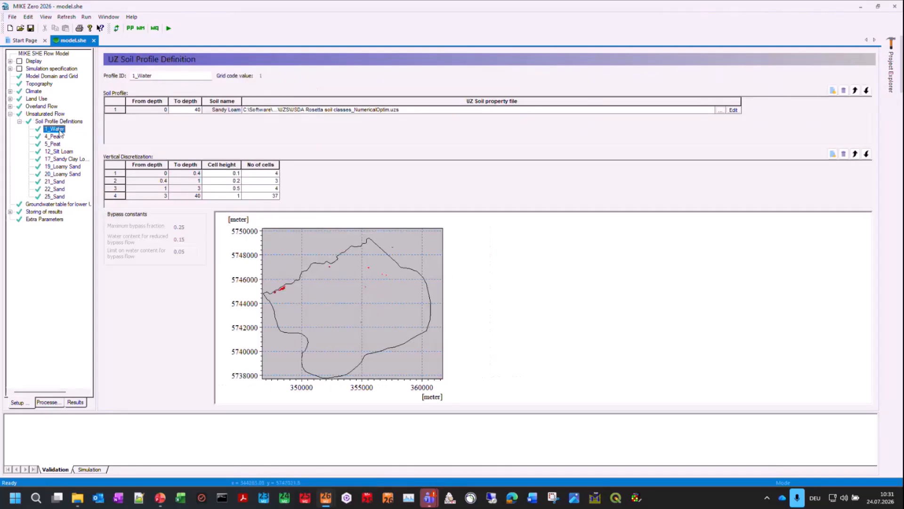
pyautogui.click(58, 144)
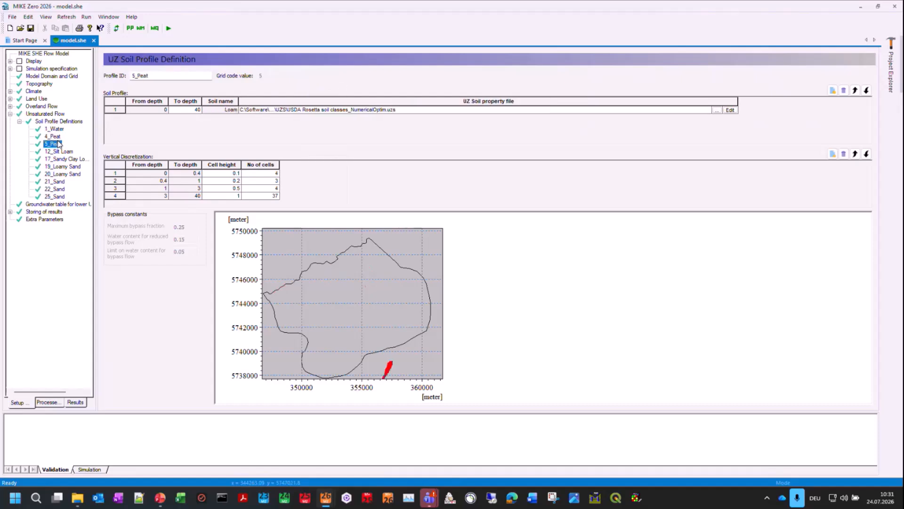
pyautogui.click(60, 152)
pyautogui.click(63, 167)
pyautogui.click(63, 174)
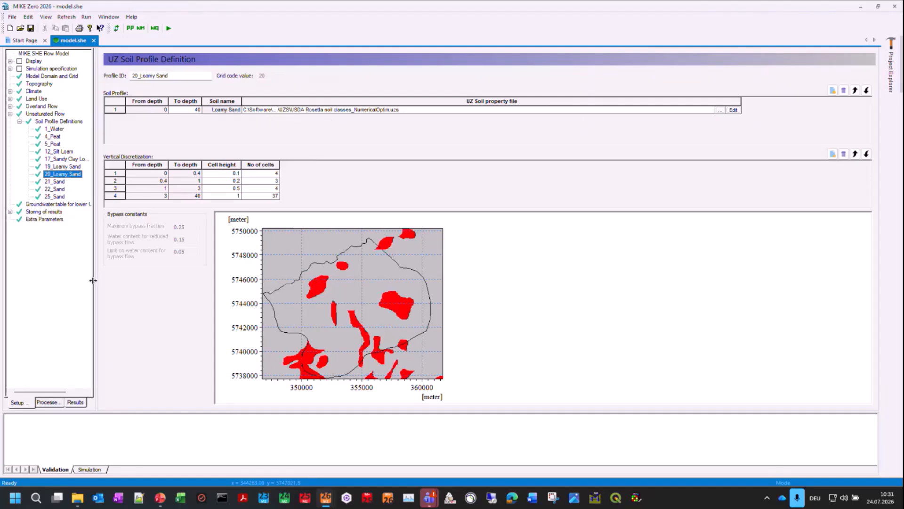
# Step: Review the detailed WM time series output settings, and display the detailed WM time series plots in the simulation results
pyautogui.doubleClick(60, 213)
pyautogui.click(61, 219)
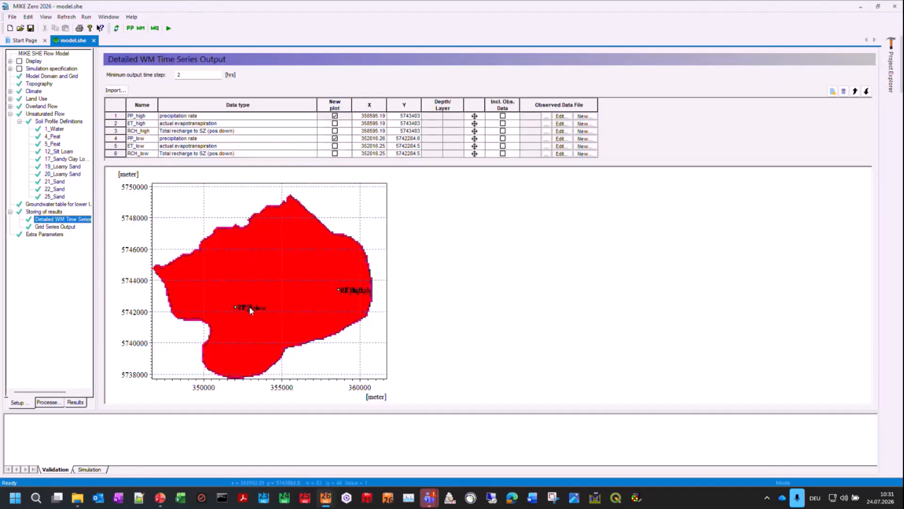
pyautogui.click(75, 402)
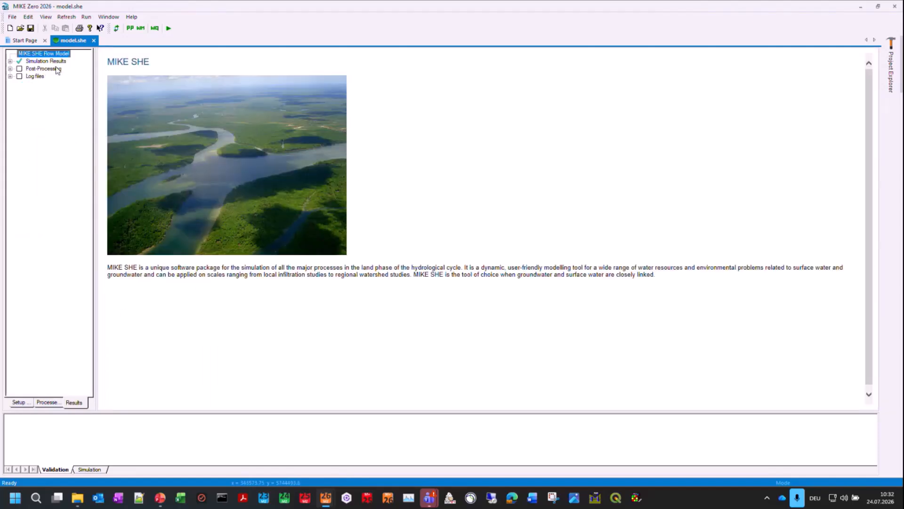
pyautogui.doubleClick(56, 63)
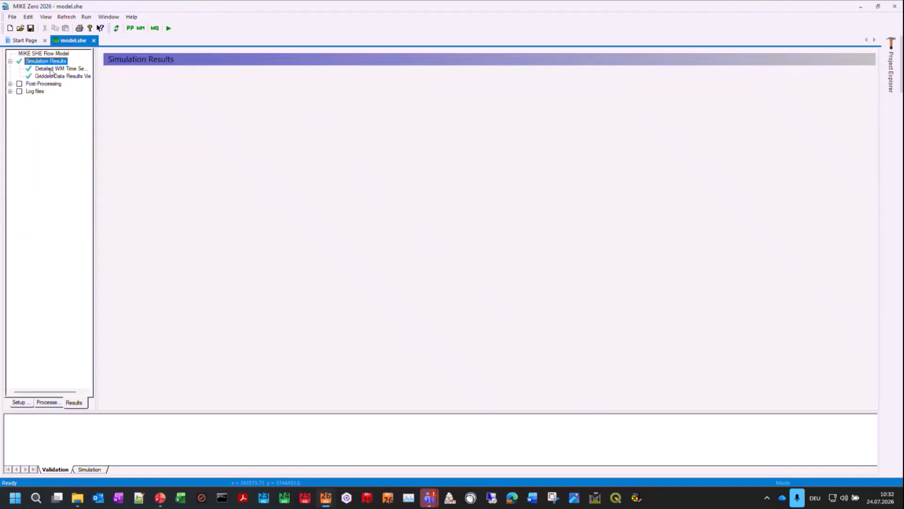
pyautogui.click(51, 69)
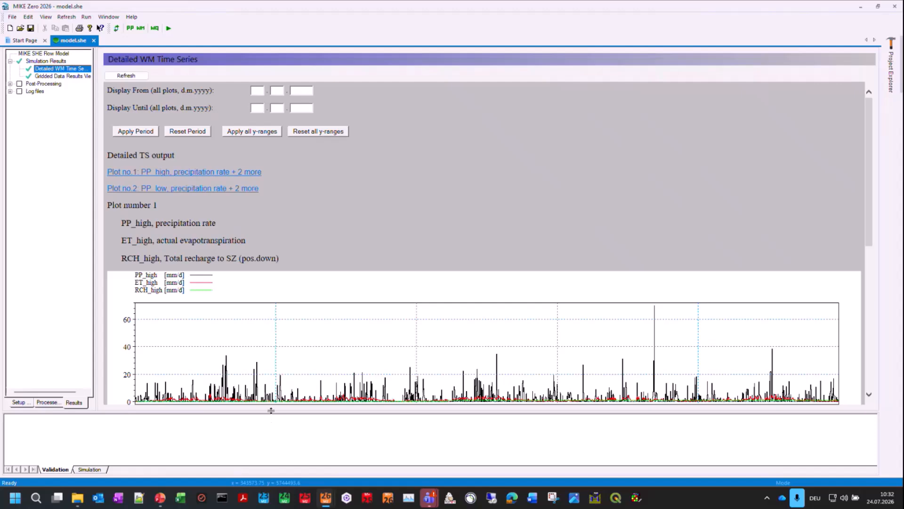
pyautogui.moveTo(271, 410); pyautogui.dragTo(271, 464)
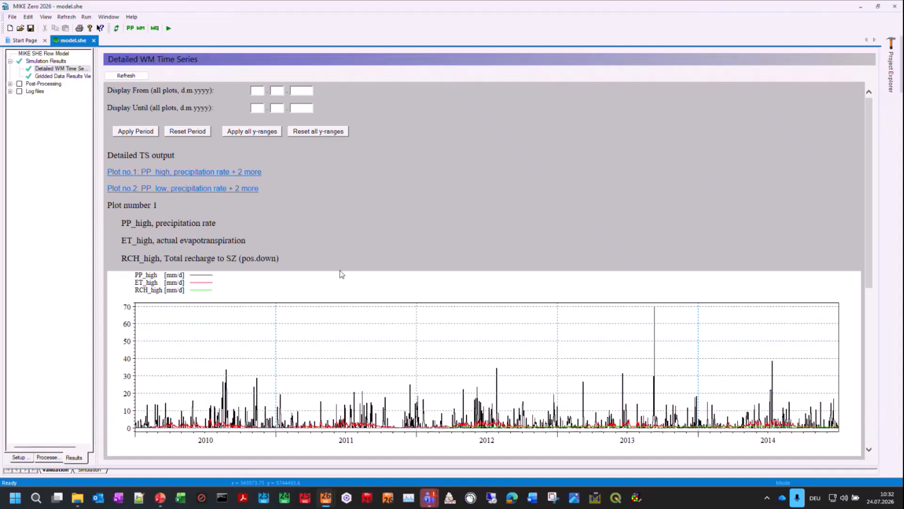
# Step: Zoom in on the low values of the RCH_high recharge curve in plot number 1 for January to August 2010
pyautogui.scroll(-3, 342, 274)
pyautogui.rightClick(203, 239)
pyautogui.click(237, 245)
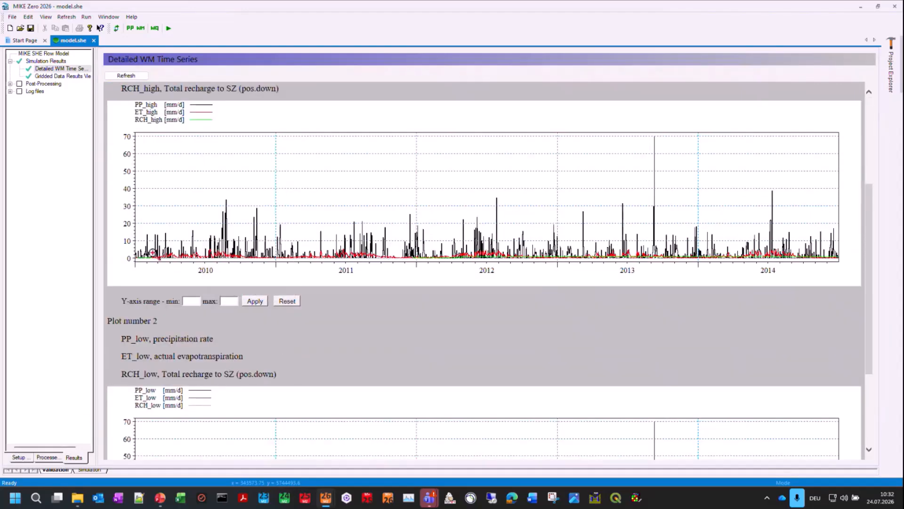
pyautogui.moveTo(123, 251); pyautogui.dragTo(342, 266)
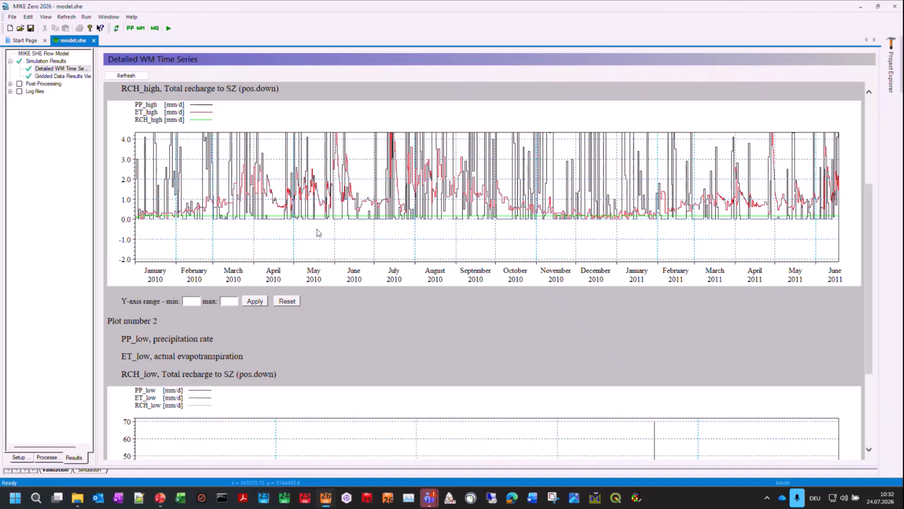
pyautogui.rightClick(158, 217)
pyautogui.click(171, 223)
pyautogui.moveTo(123, 209); pyautogui.dragTo(462, 220)
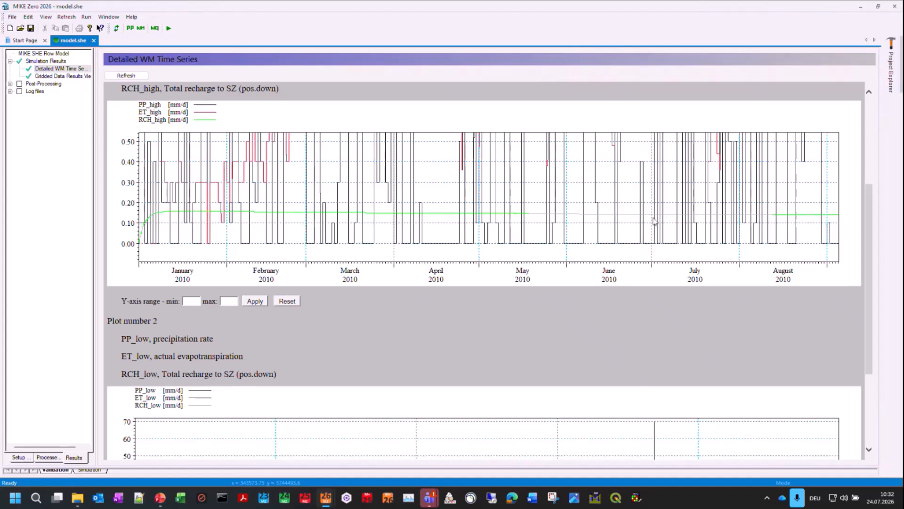
# Step: Restore the full extent of plot number 1, and zoom in on its low-value range over the later simulation years
pyautogui.rightClick(645, 205)
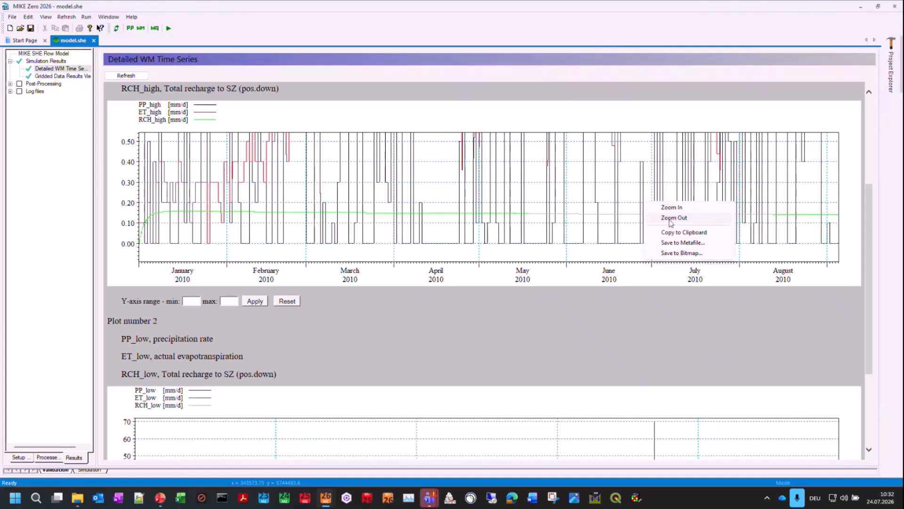
pyautogui.click(668, 216)
pyautogui.rightClick(555, 220)
pyautogui.click(589, 227)
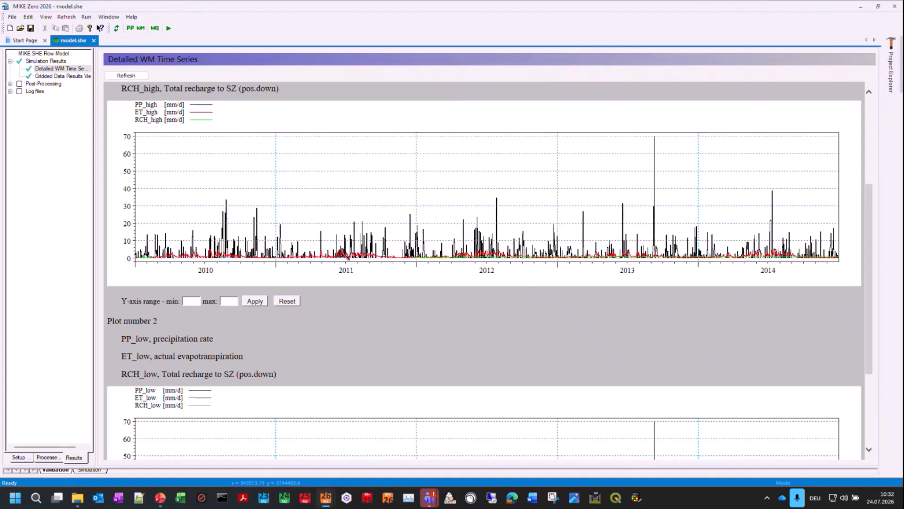
pyautogui.moveTo(258, 254); pyautogui.dragTo(846, 262)
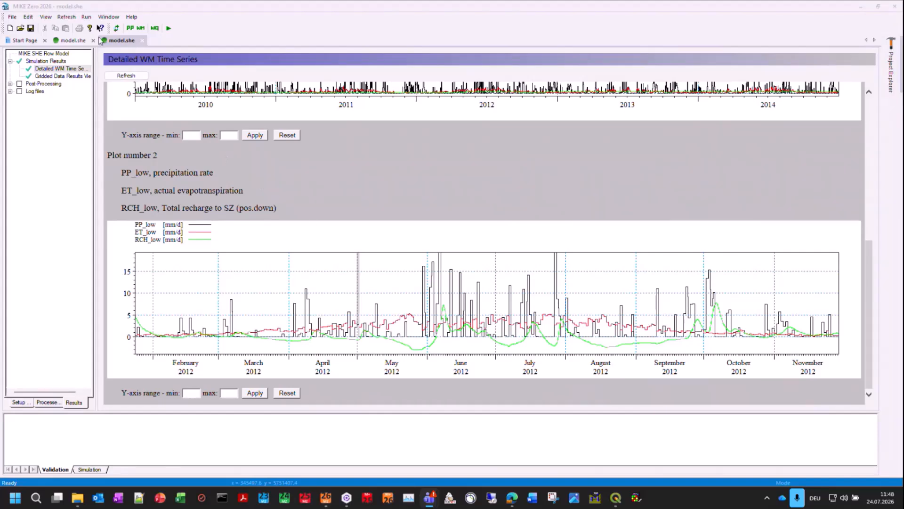
# Step: In the 2 Layer UZ model's setup, review the grid series output list and the storing option for Total recharge to SZ (pos.down)
pyautogui.click(76, 40)
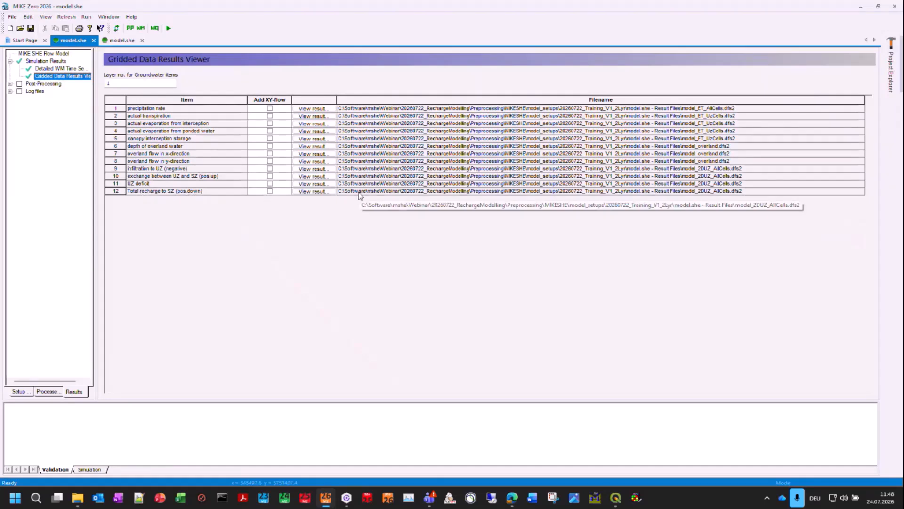
pyautogui.click(19, 390)
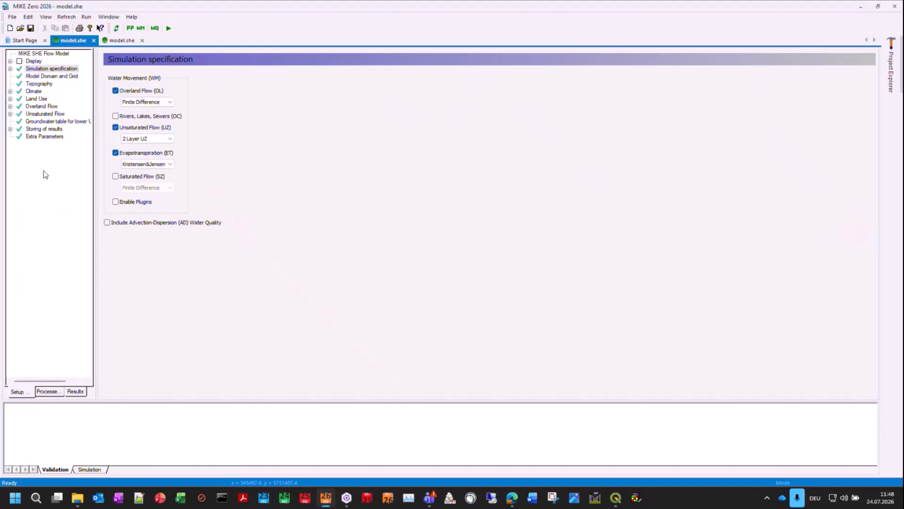
pyautogui.click(39, 129)
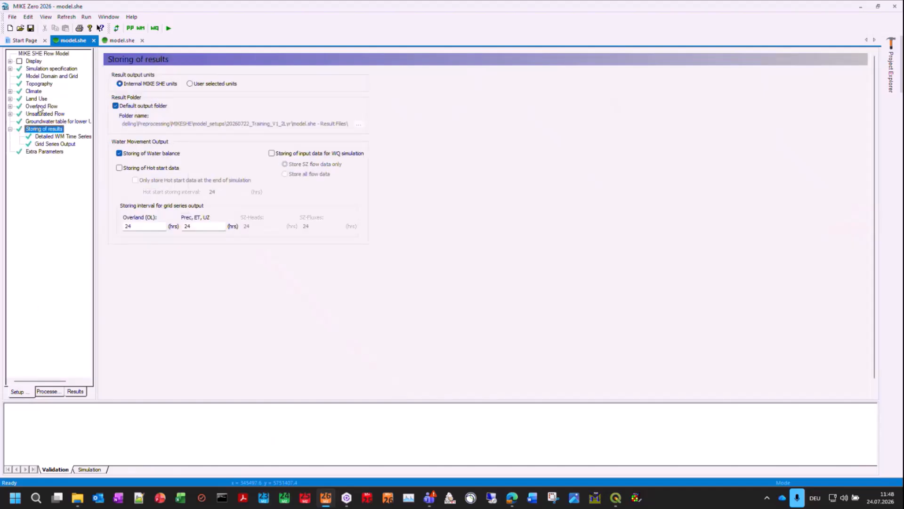
pyautogui.click(56, 144)
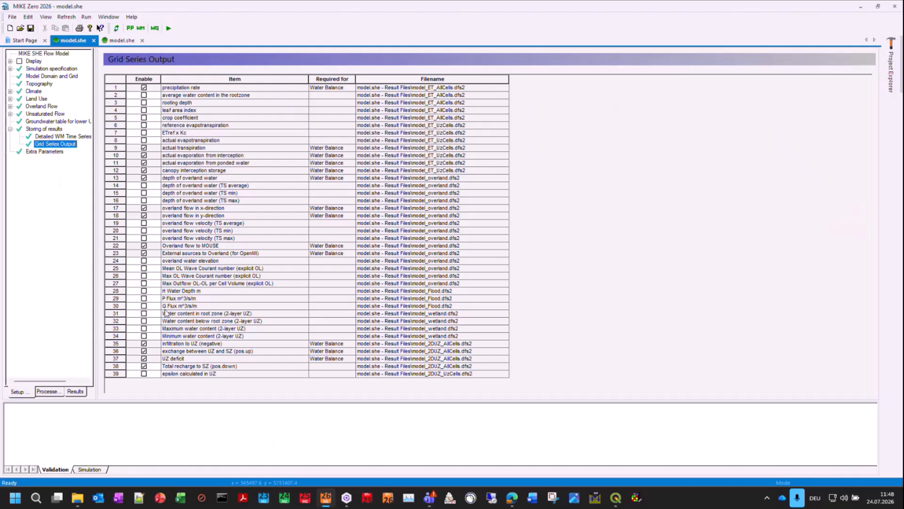
pyautogui.click(145, 366)
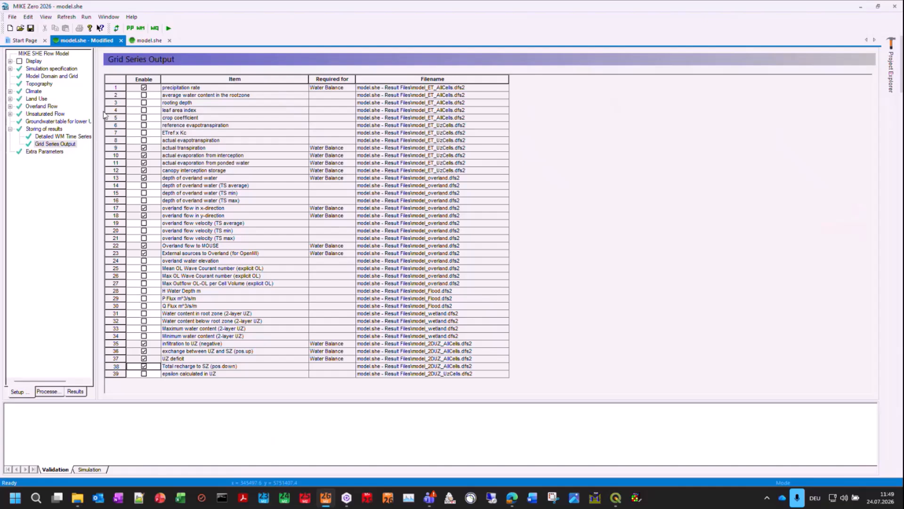
# Step: Open the 2 Layer UZ model's gridded Total recharge to SZ (pos.down) result, overwriting its existing Results Viewer setup file
pyautogui.click(75, 391)
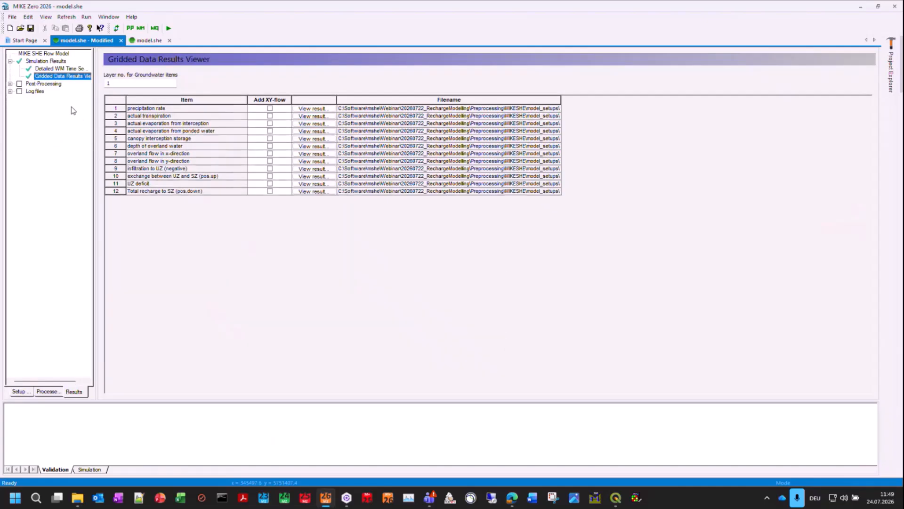
pyautogui.click(311, 192)
pyautogui.click(525, 273)
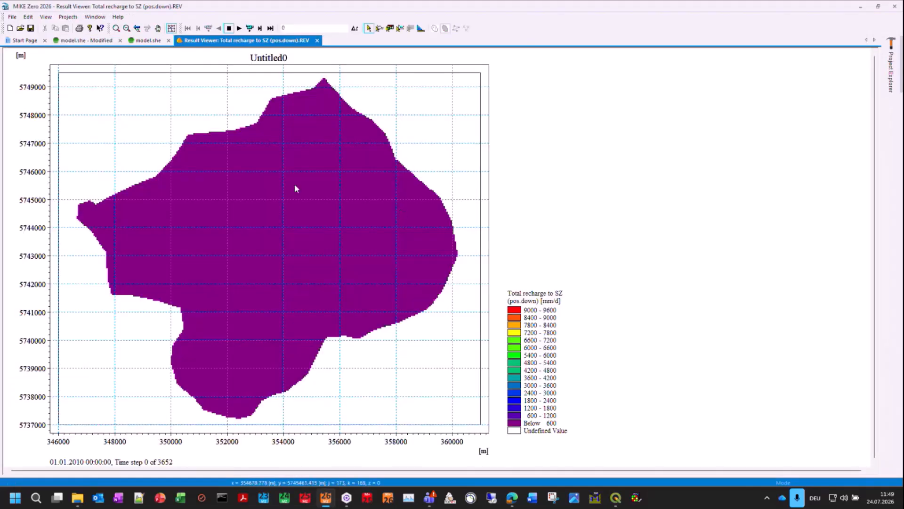
# Step: Load the palette SZ_Recharge_+-3_BrownToPurple_16levels.pal from the pal folder for the 2 Layer UZ model's recharge map
pyautogui.click(29, 16)
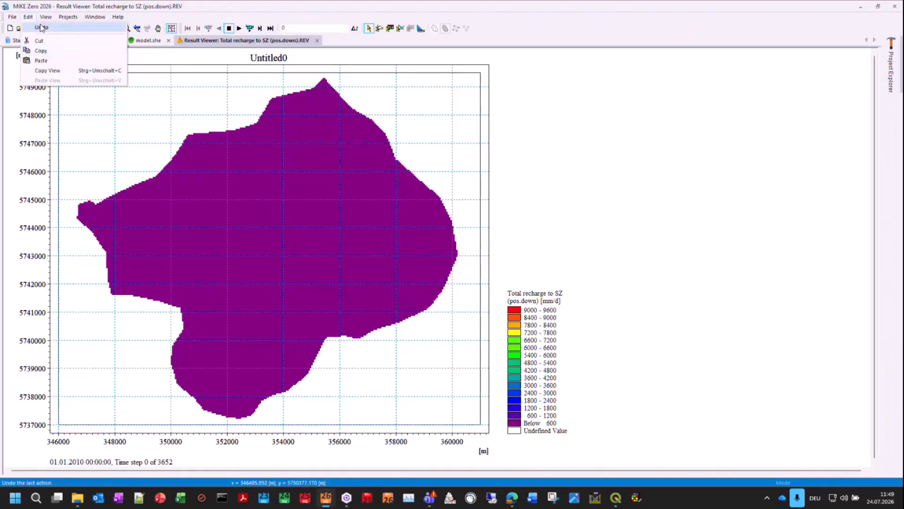
pyautogui.rightClick(288, 226)
pyautogui.click(324, 338)
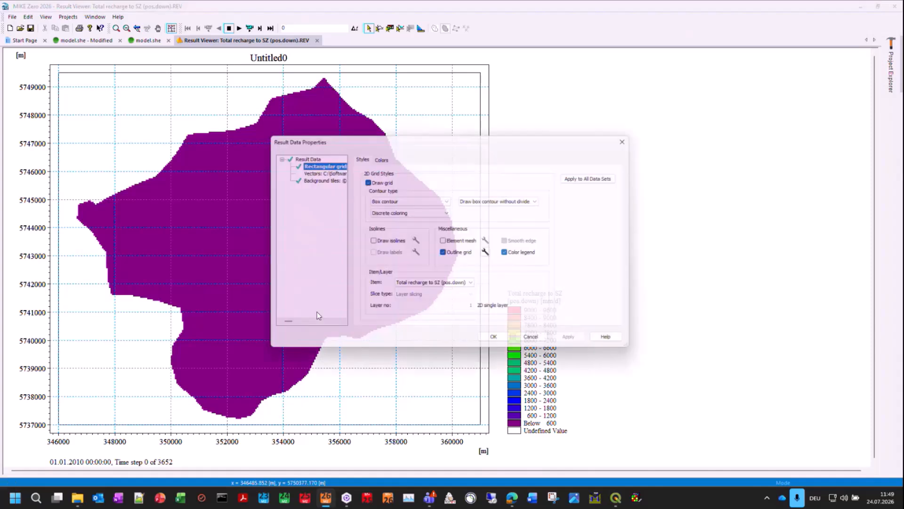
pyautogui.click(380, 155)
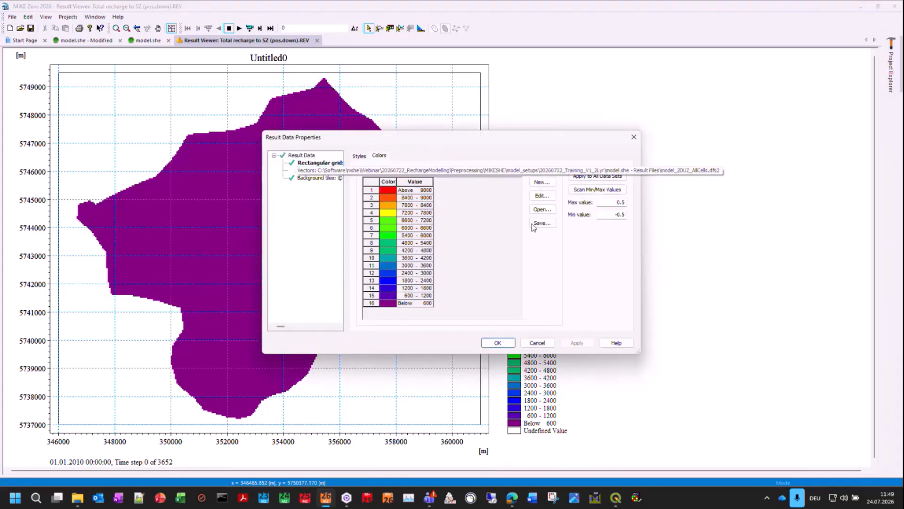
pyautogui.click(541, 209)
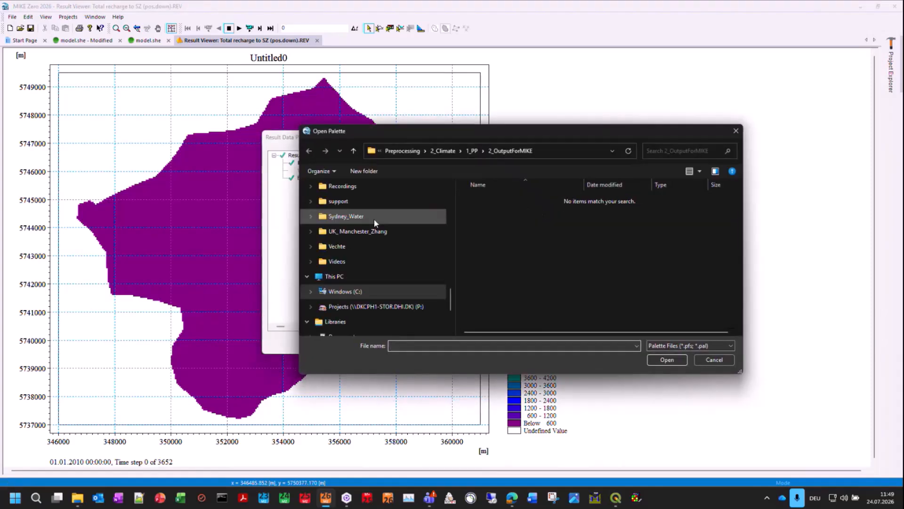
pyautogui.scroll(10, 373, 219)
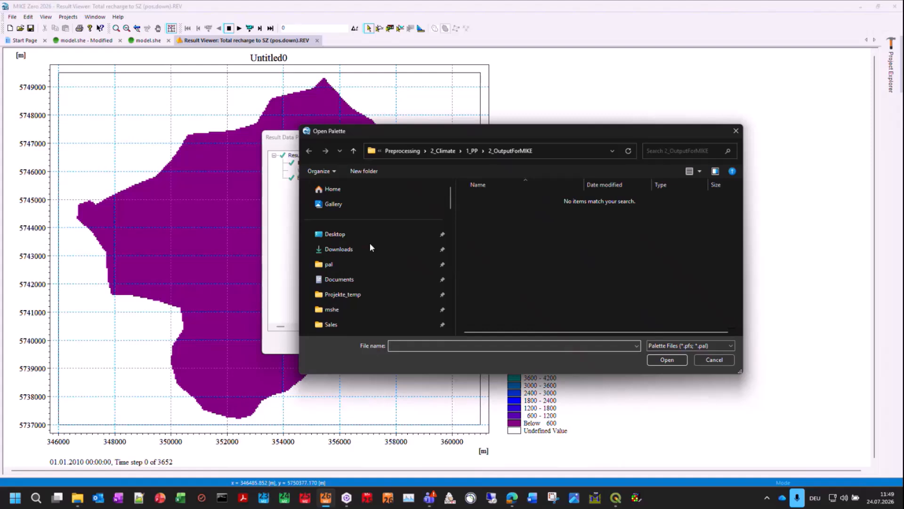
pyautogui.click(368, 264)
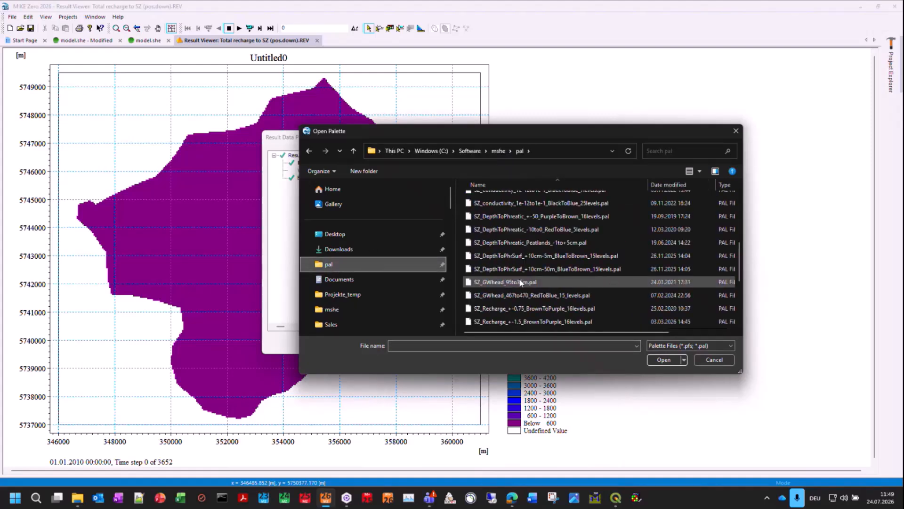
pyautogui.scroll(-2, 523, 280)
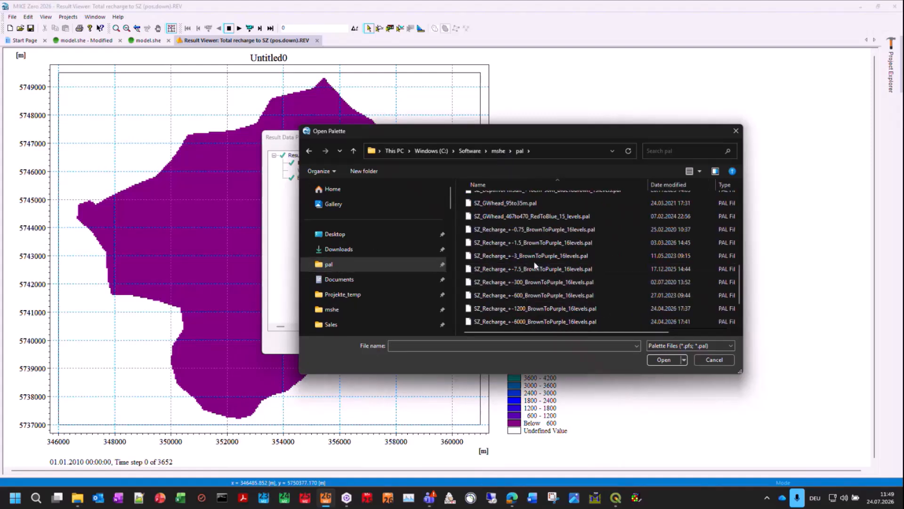
pyautogui.doubleClick(535, 258)
pyautogui.click(496, 342)
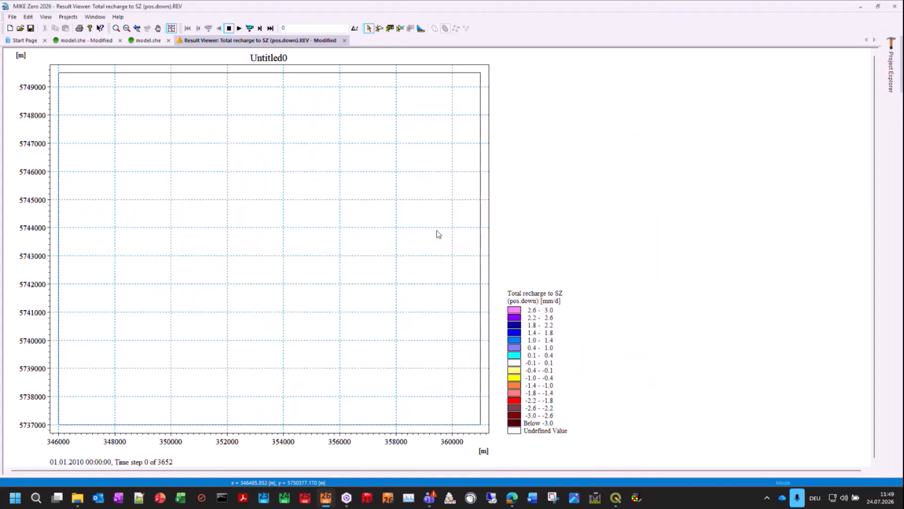
# Step: Animate the 2 Layer UZ recharge map from the first time step, pausing in late January 2010 before resuming playback
pyautogui.click(239, 28)
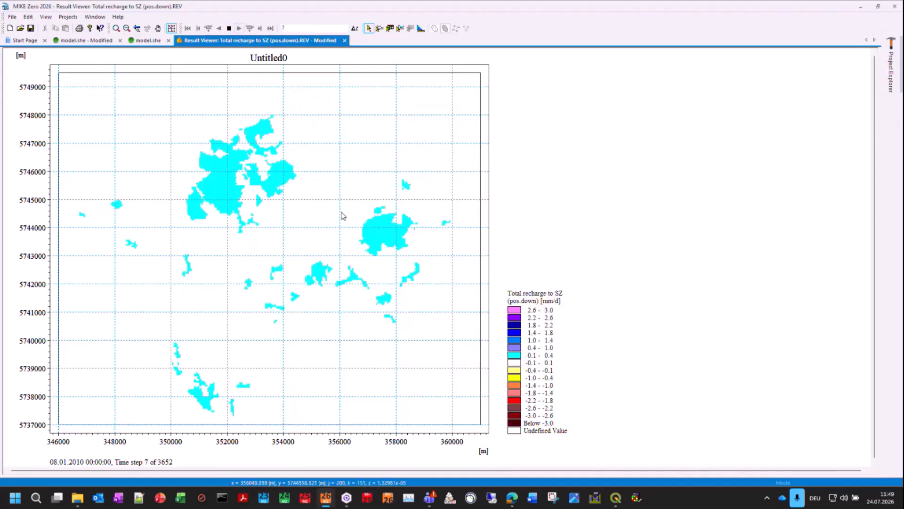
pyautogui.click(228, 30)
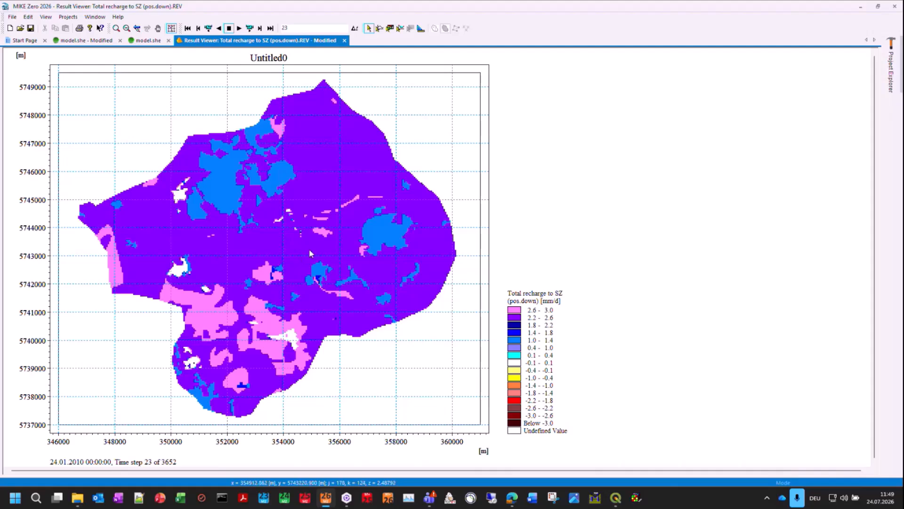
pyautogui.click(240, 28)
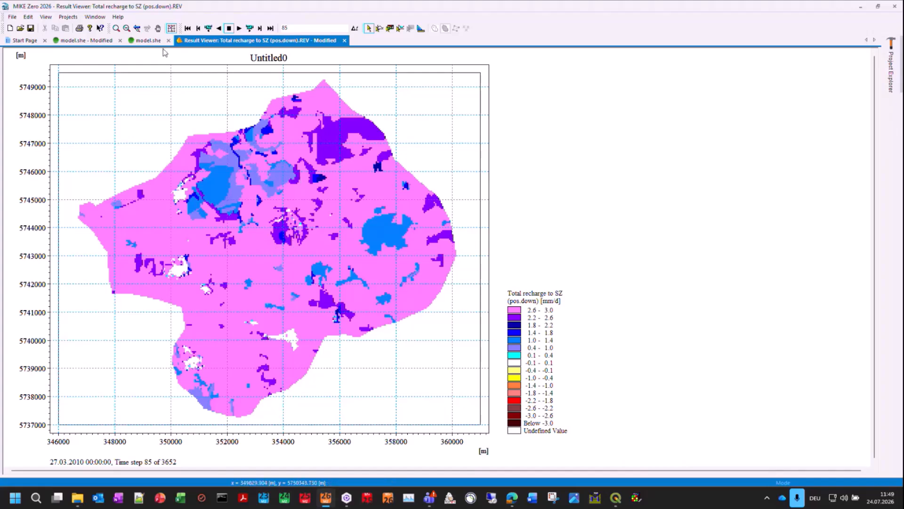
# Step: Open the Richards model's gridded Total recharge to SZ (pos.down) result, overwriting its existing Results Viewer setup file
pyautogui.click(150, 40)
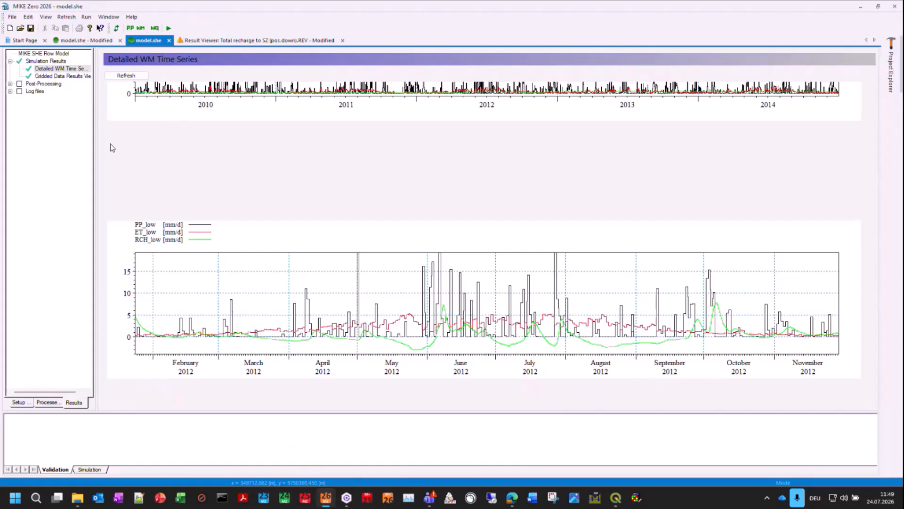
pyautogui.click(50, 77)
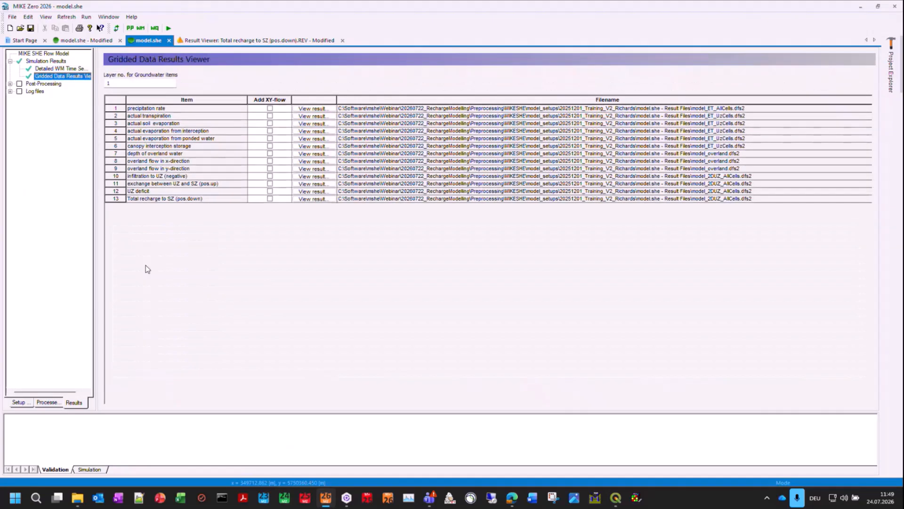
pyautogui.click(301, 198)
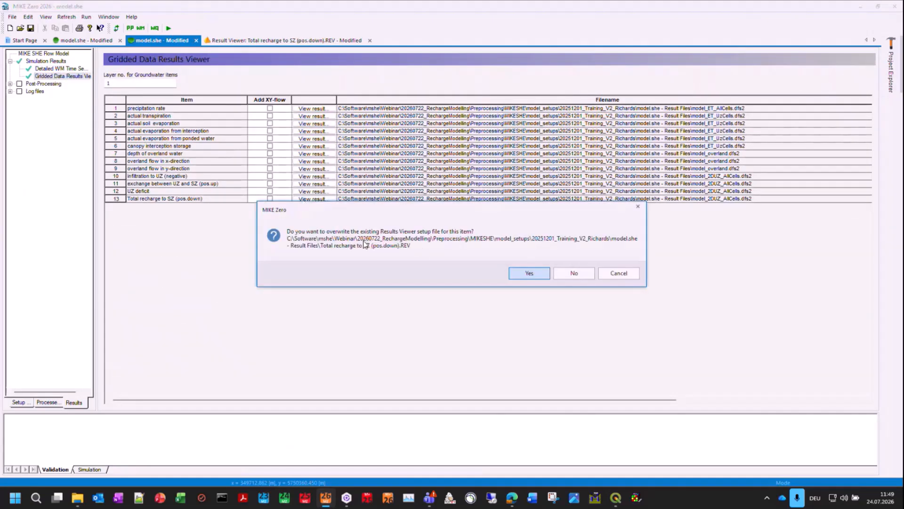
pyautogui.click(529, 273)
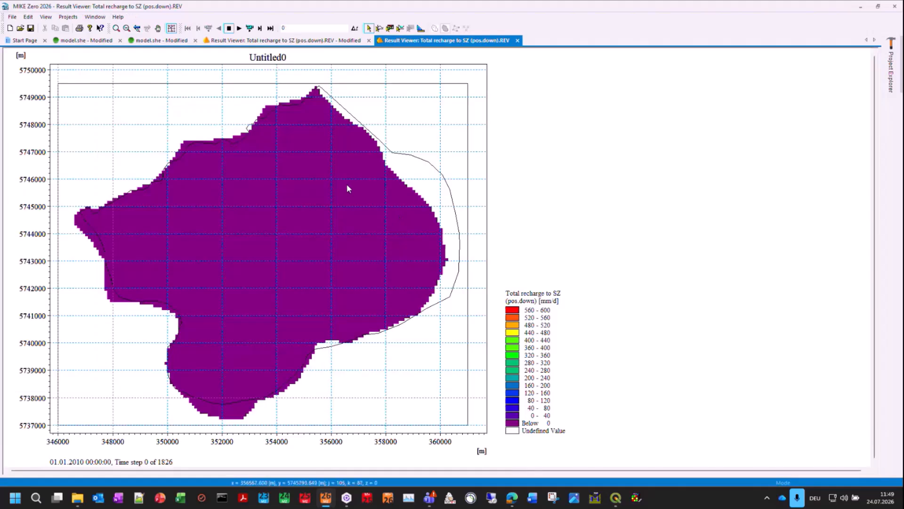
# Step: Load the SZ_Recharge_+-3_BrownToPurple_16levels.pal palette for the Richards model's recharge map
pyautogui.rightClick(230, 172)
pyautogui.click(273, 282)
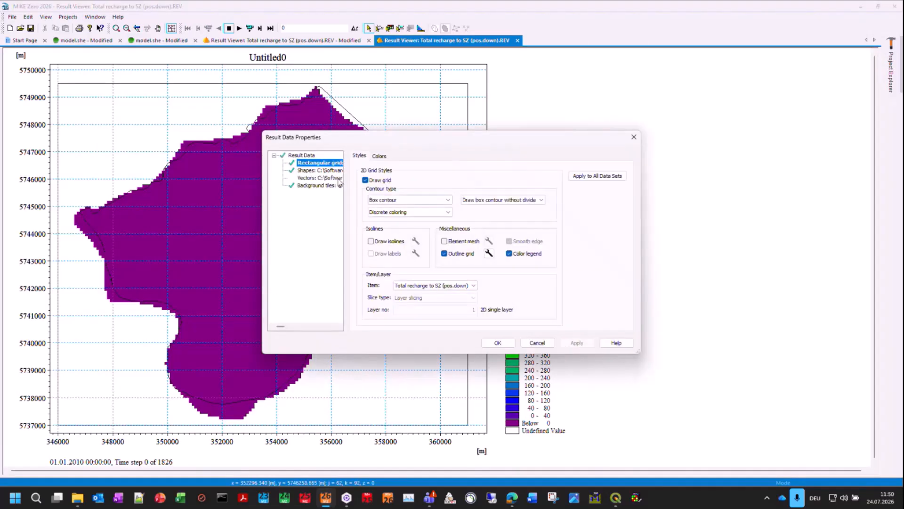
pyautogui.click(379, 156)
pyautogui.click(542, 209)
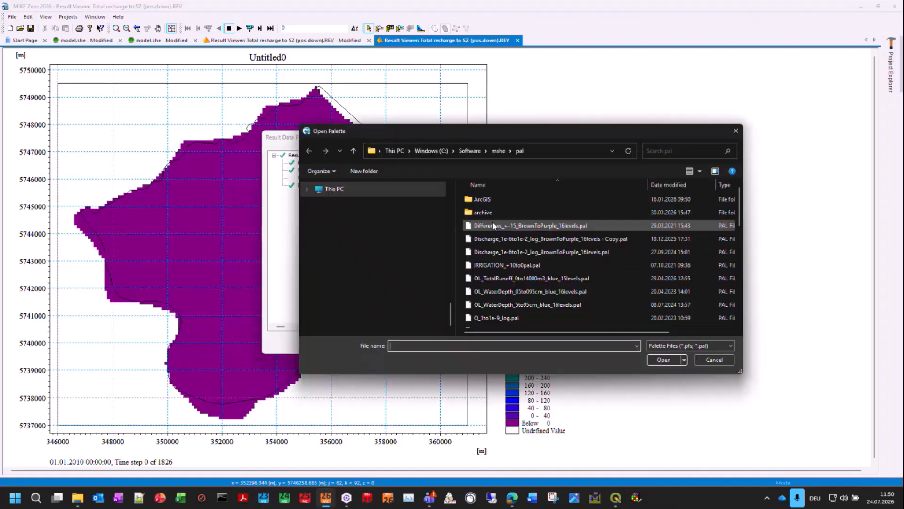
pyautogui.scroll(-3, 510, 281)
pyautogui.doubleClick(511, 282)
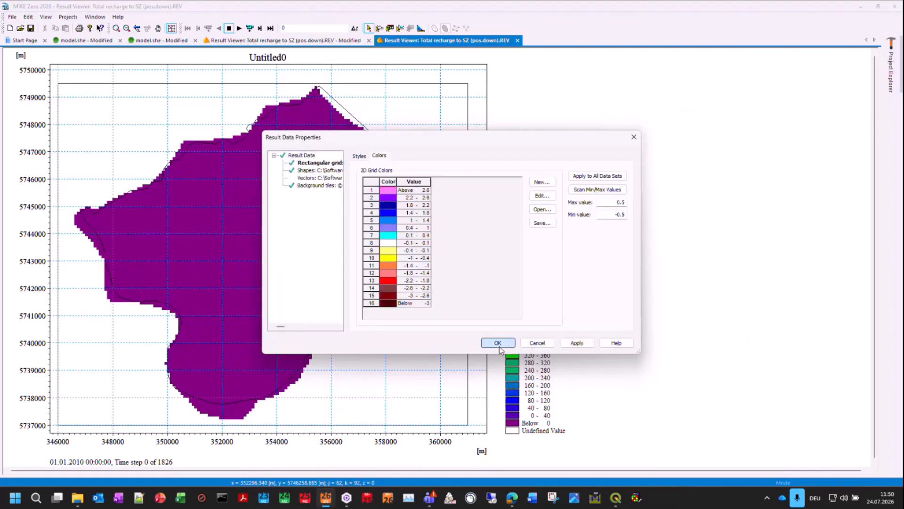
pyautogui.click(498, 346)
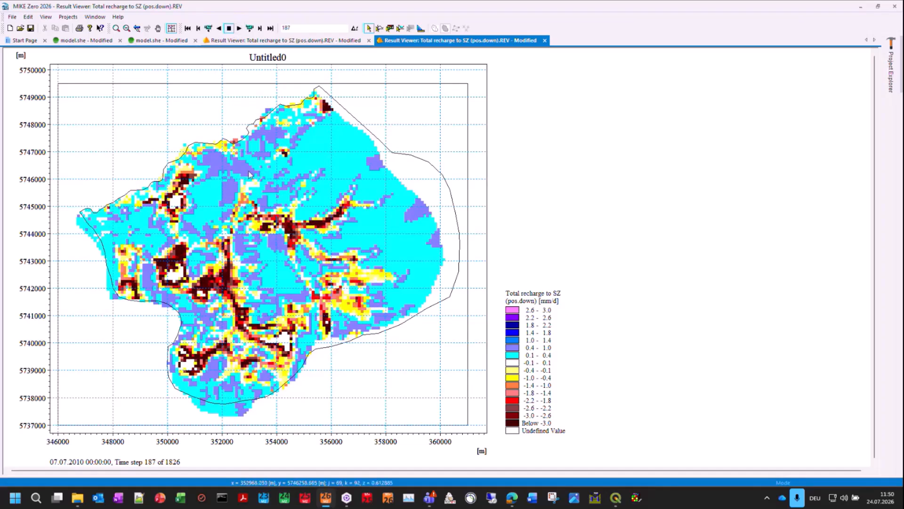
# Step: Plot the Richards recharge time series for cell j = 118, k = 71, enlarge its low-value range across all years, and close the plot
pyautogui.click(379, 28)
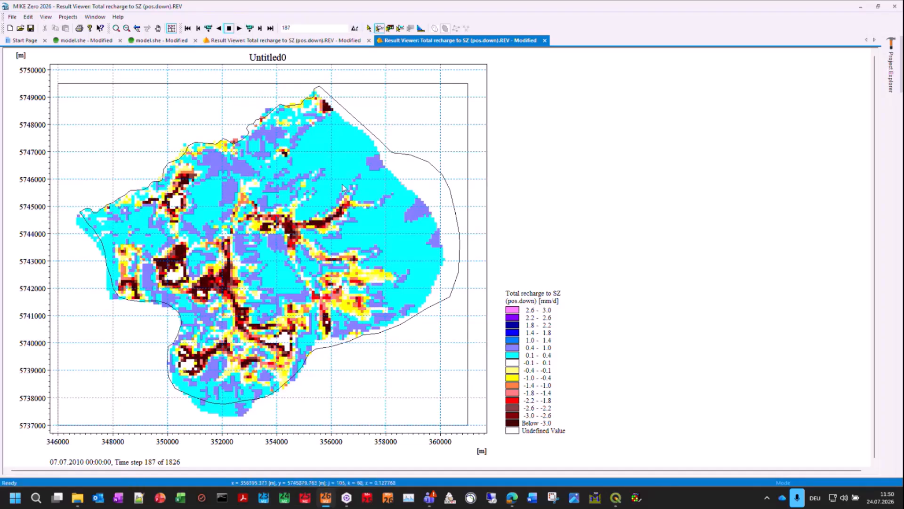
pyautogui.click(382, 230)
pyautogui.click(426, 333)
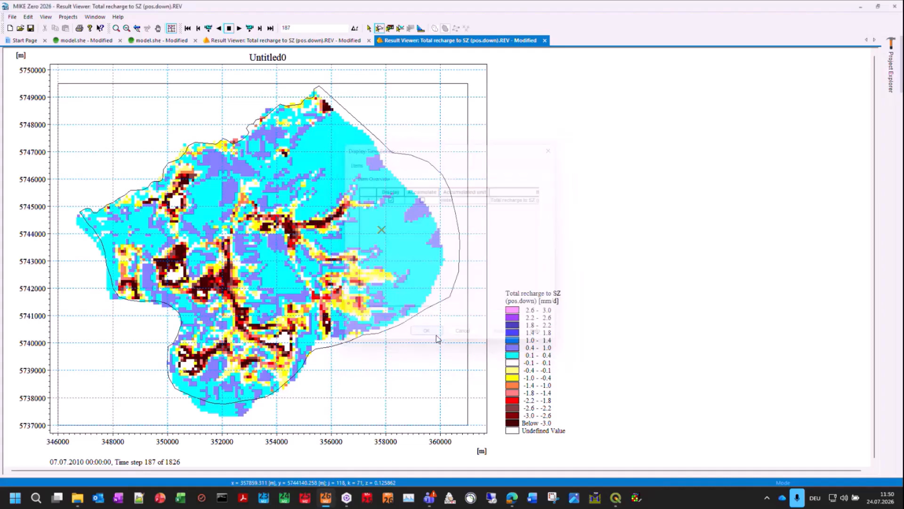
pyautogui.rightClick(253, 275)
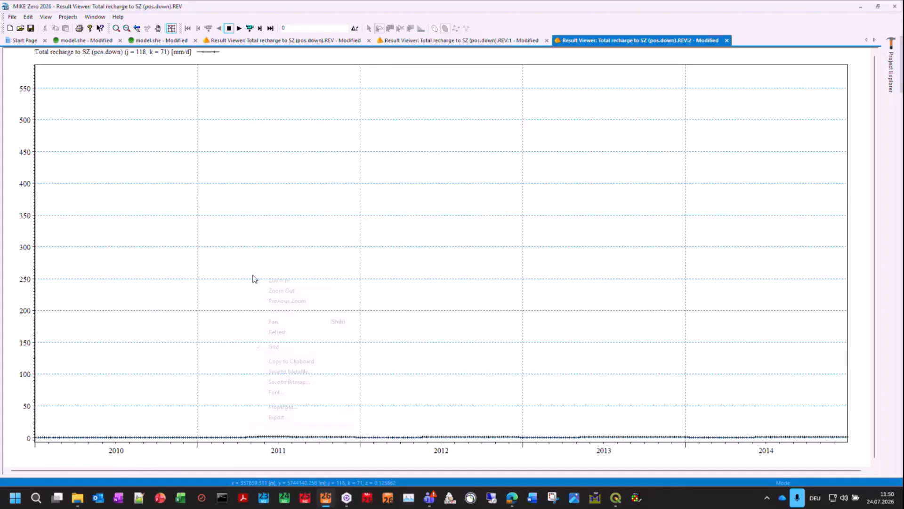
pyautogui.click(284, 283)
pyautogui.moveTo(33, 427); pyautogui.dragTo(849, 443)
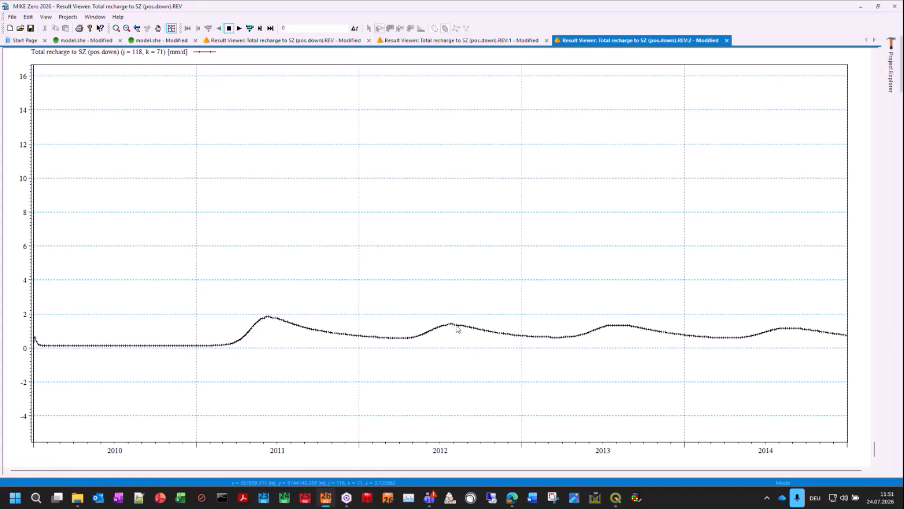
pyautogui.click(727, 40)
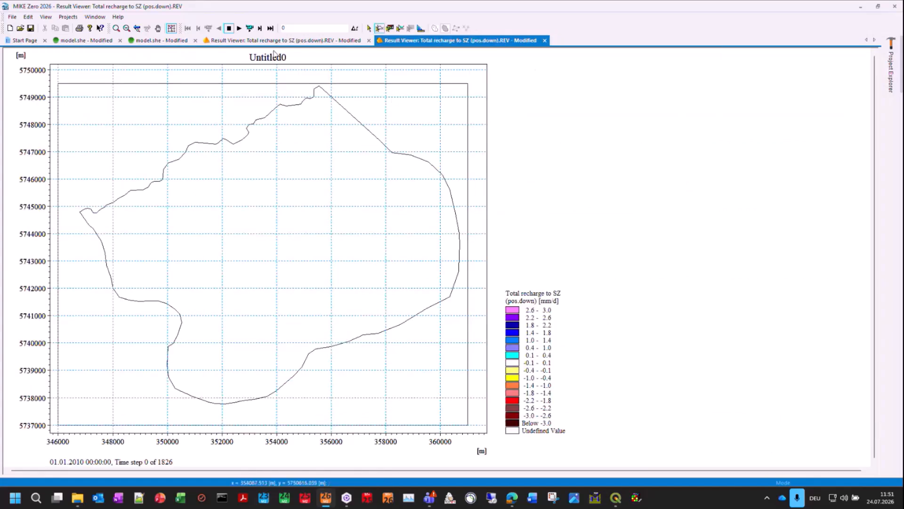
# Step: Animate the Richards recharge map to 14.01.2010, plot the enlarged time series for cell j = 93, k = 67, and close the plot
pyautogui.click(239, 28)
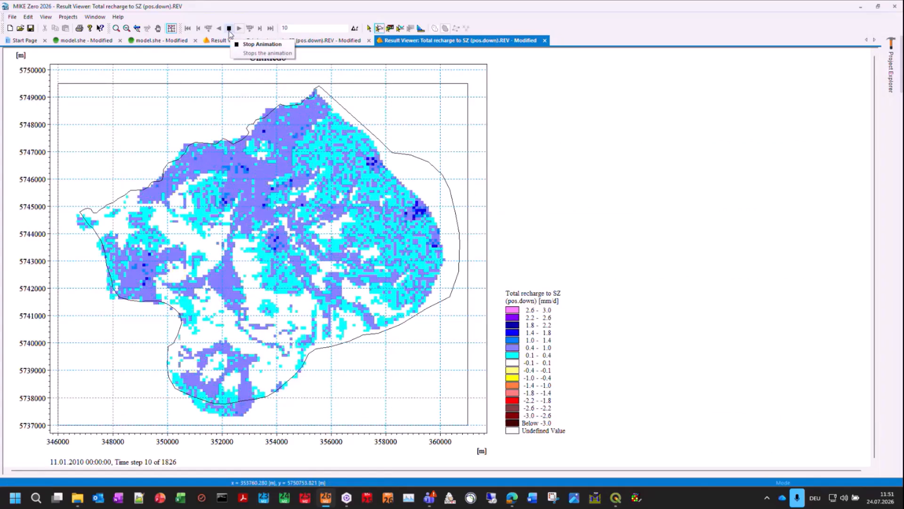
pyautogui.click(229, 29)
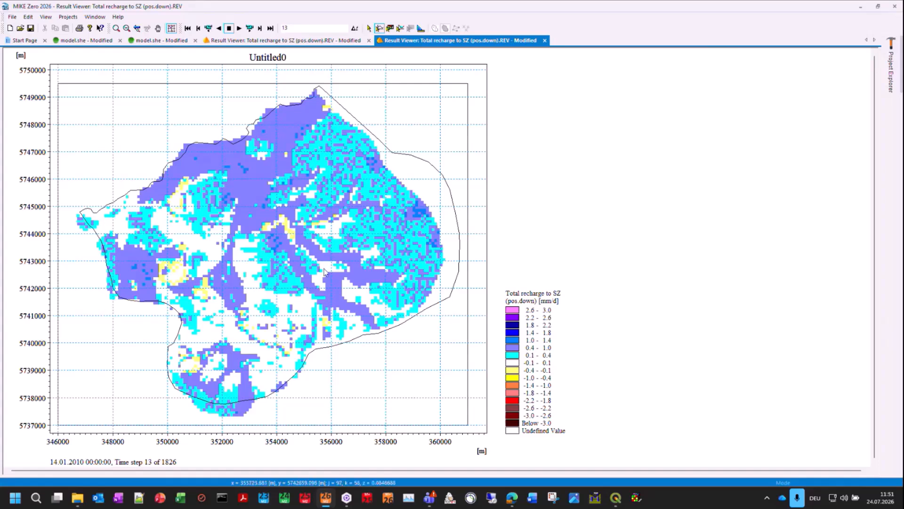
pyautogui.click(314, 240)
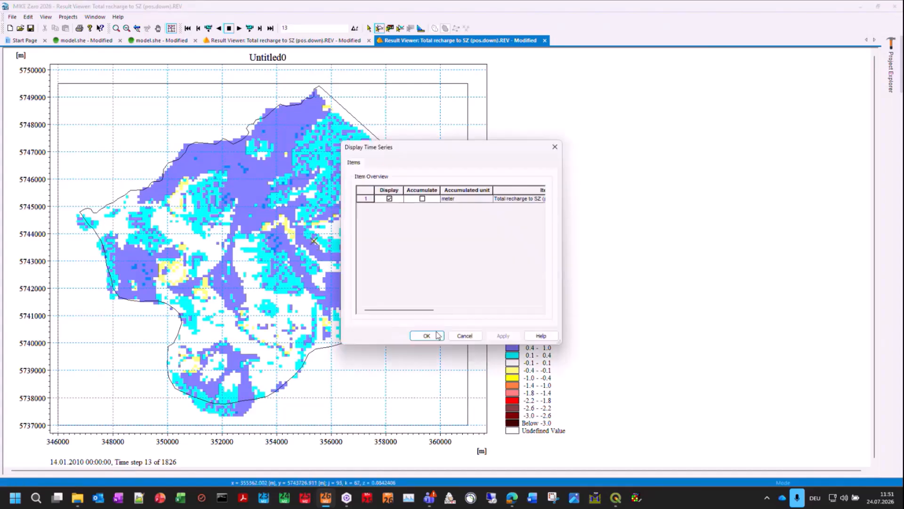
pyautogui.click(429, 336)
pyautogui.rightClick(316, 302)
pyautogui.click(313, 305)
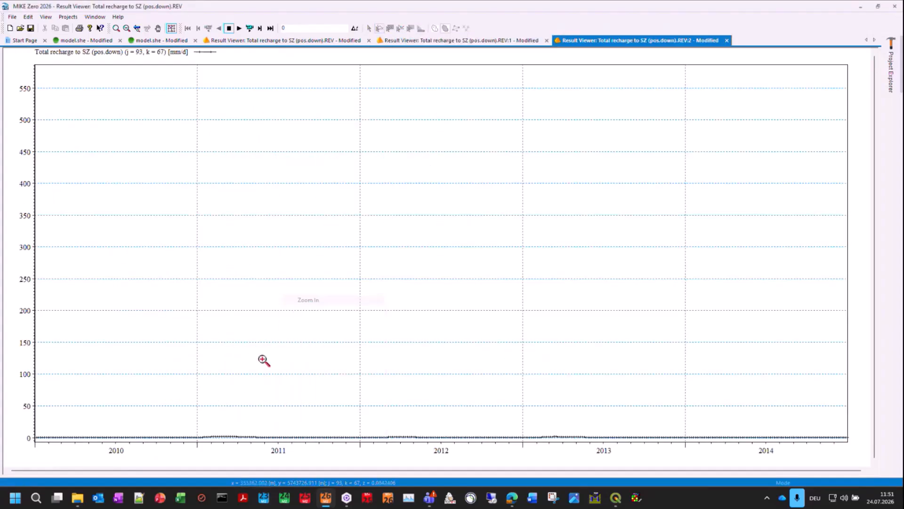
pyautogui.moveTo(24, 433); pyautogui.dragTo(852, 440)
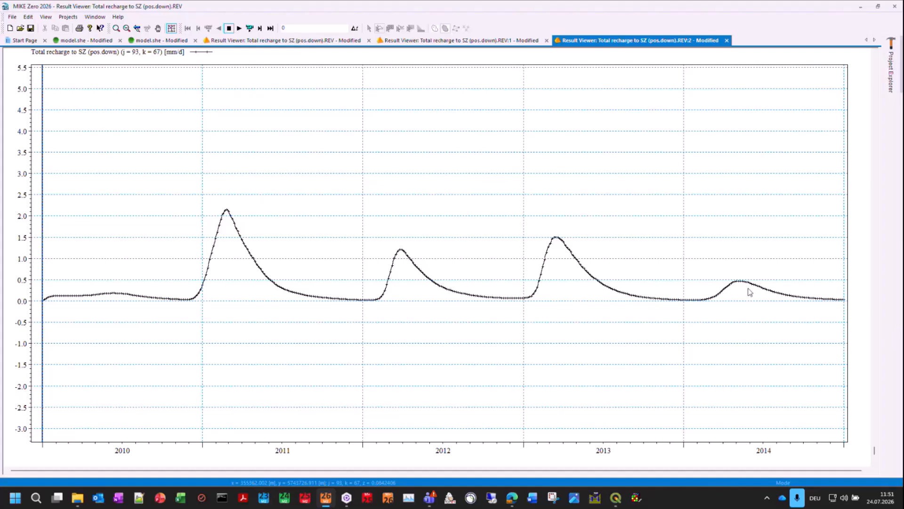
pyautogui.click(727, 41)
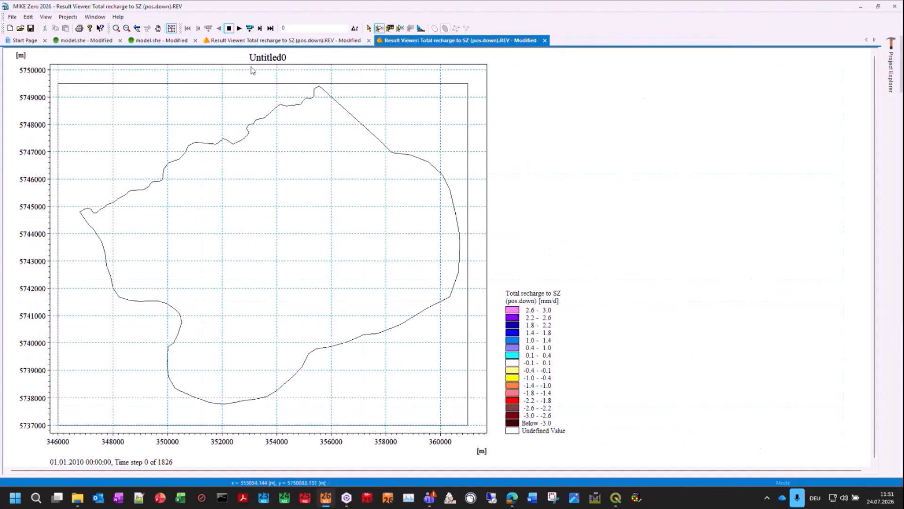
# Step: Animate the map to 07.02.2010 and plot the time series for cell j = 52, k = 49, enlarging its lower value range
pyautogui.click(240, 28)
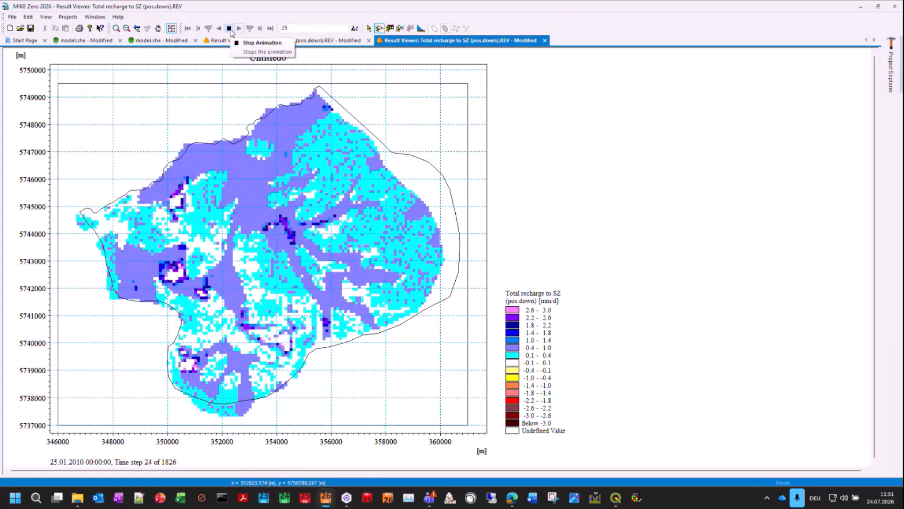
pyautogui.click(201, 290)
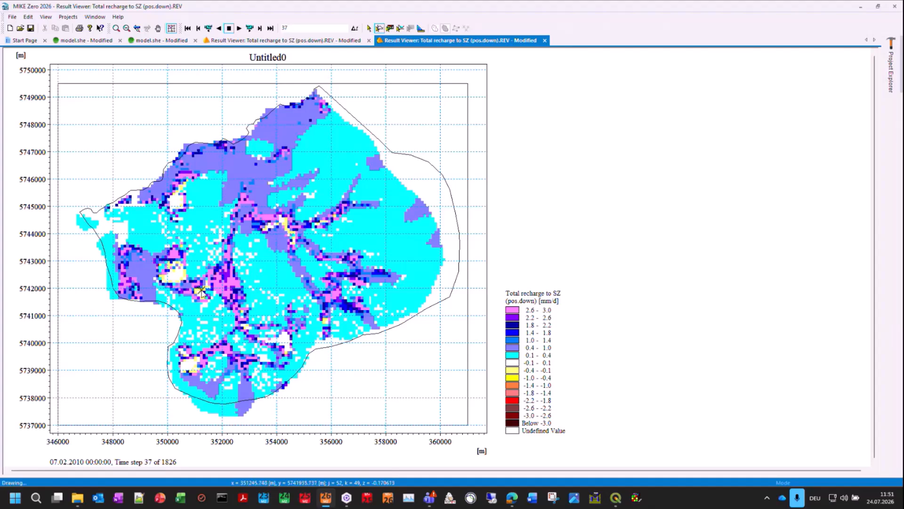
pyautogui.click(427, 336)
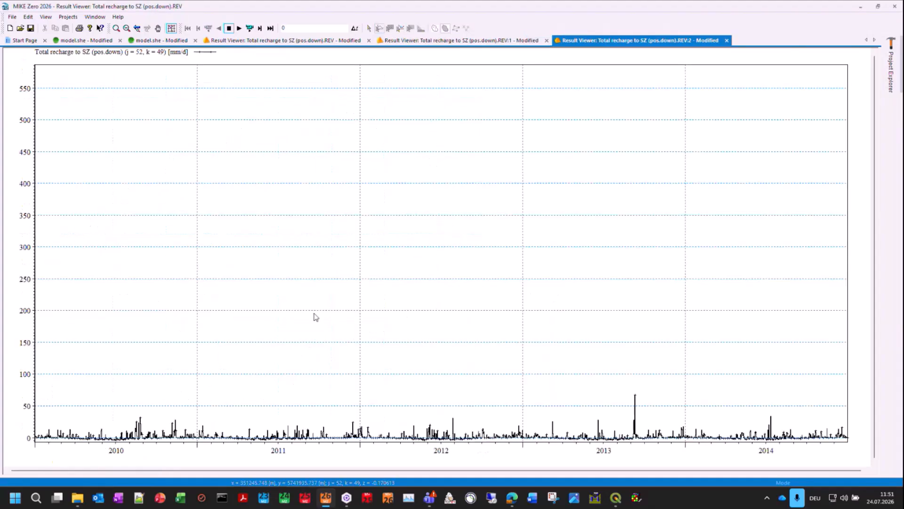
pyautogui.rightClick(314, 315)
pyautogui.click(330, 318)
pyautogui.moveTo(28, 405); pyautogui.dragTo(828, 437)
pyautogui.moveTo(852, 449); pyautogui.dragTo(853, 449)
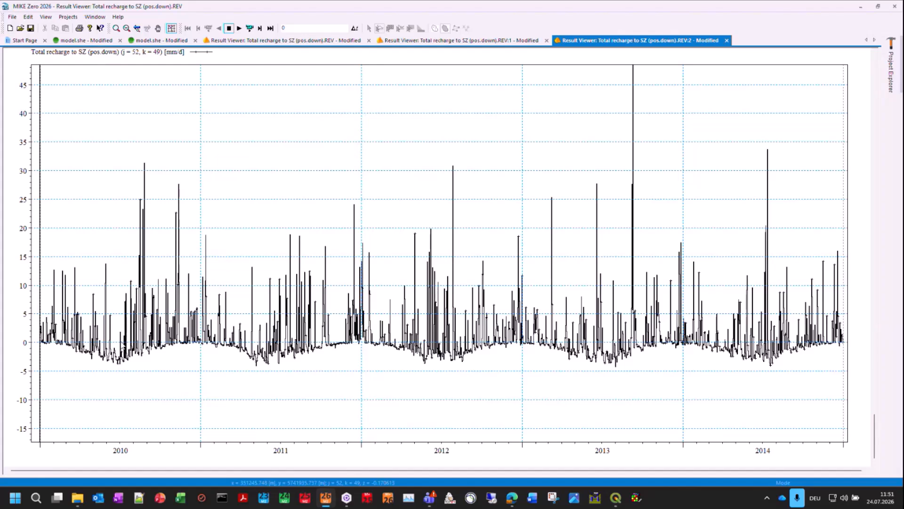
# Step: Inspect the August to September 2010 recharge peaks in detail, restore the full time range, and close the plot
pyautogui.rightClick(204, 273)
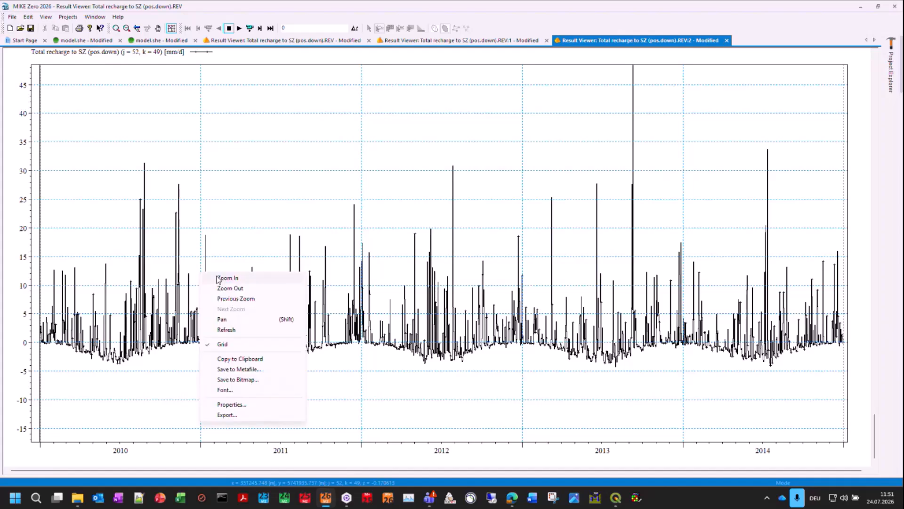
pyautogui.click(219, 277)
pyautogui.moveTo(159, 343); pyautogui.dragTo(132, 153)
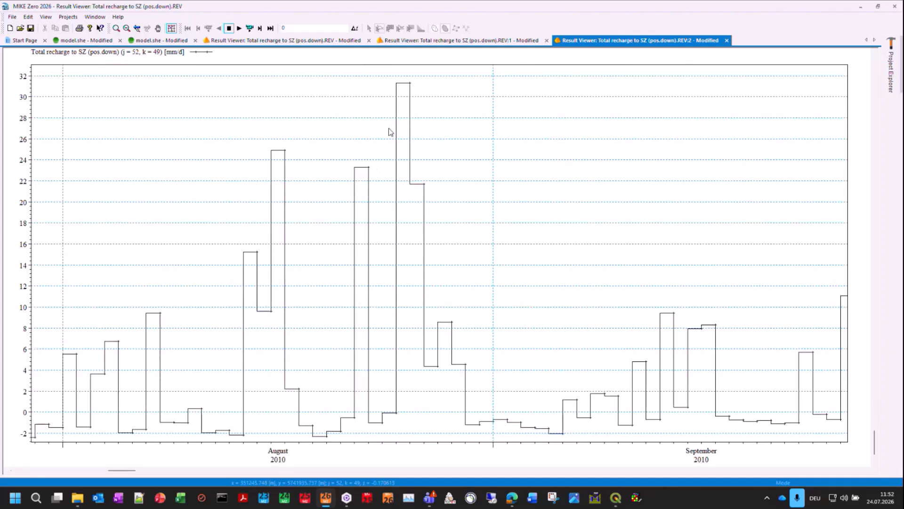
pyautogui.rightClick(432, 289)
pyautogui.click(449, 304)
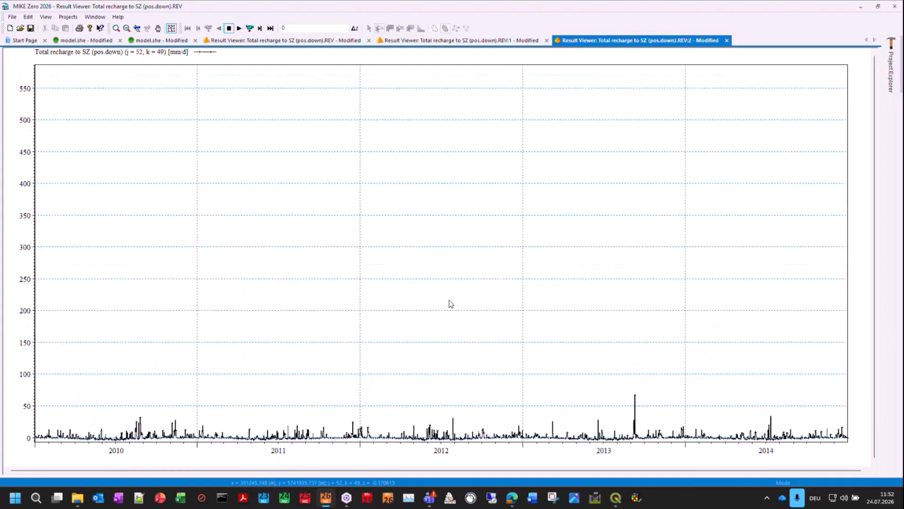
pyautogui.click(728, 41)
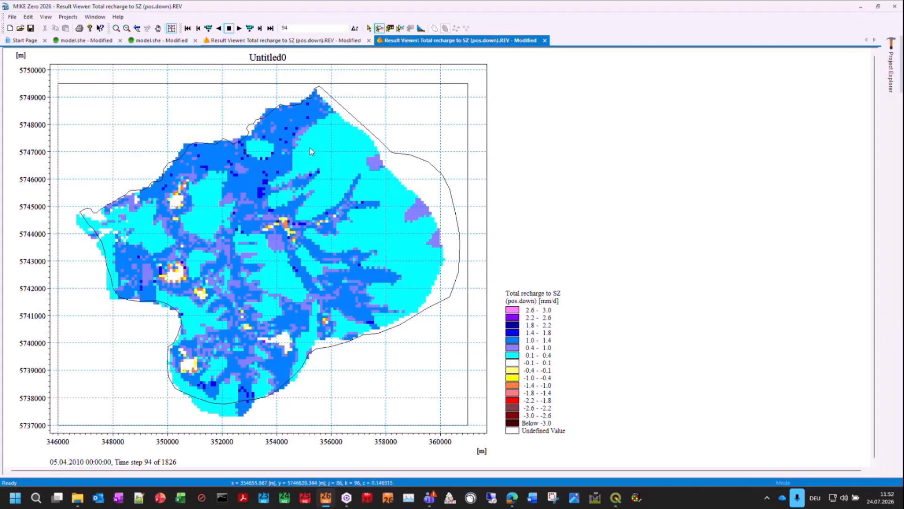
# Step: Return to the 2 Layer UZ model and look up the Water Balance Calculation document among the MIKE SHE file types without creating one
pyautogui.click(84, 40)
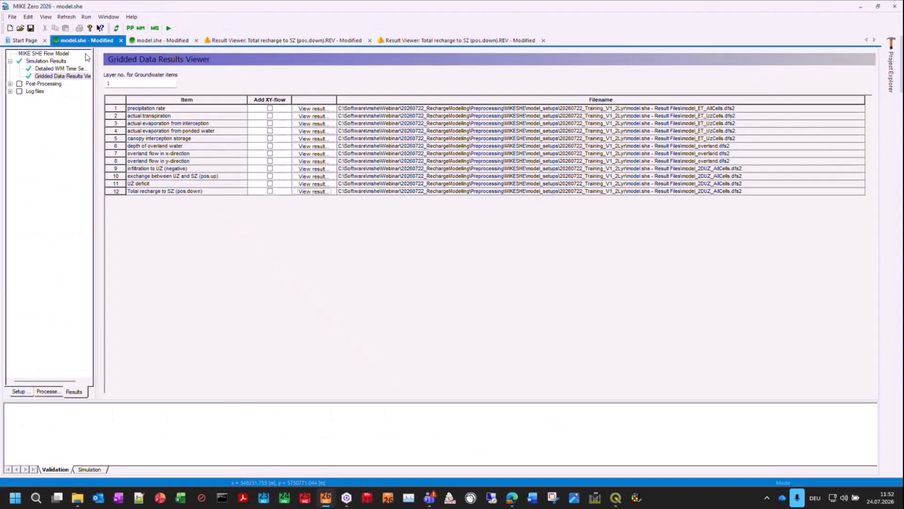
pyautogui.click(10, 28)
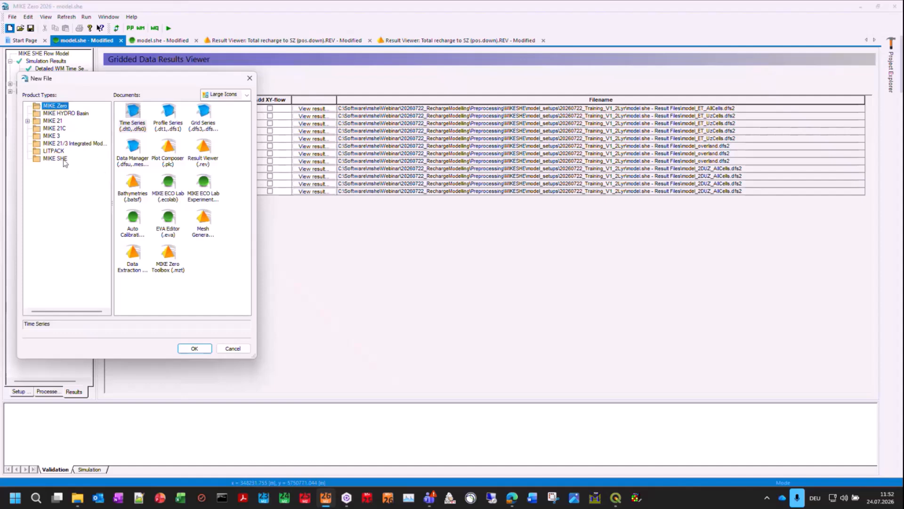
pyautogui.click(55, 158)
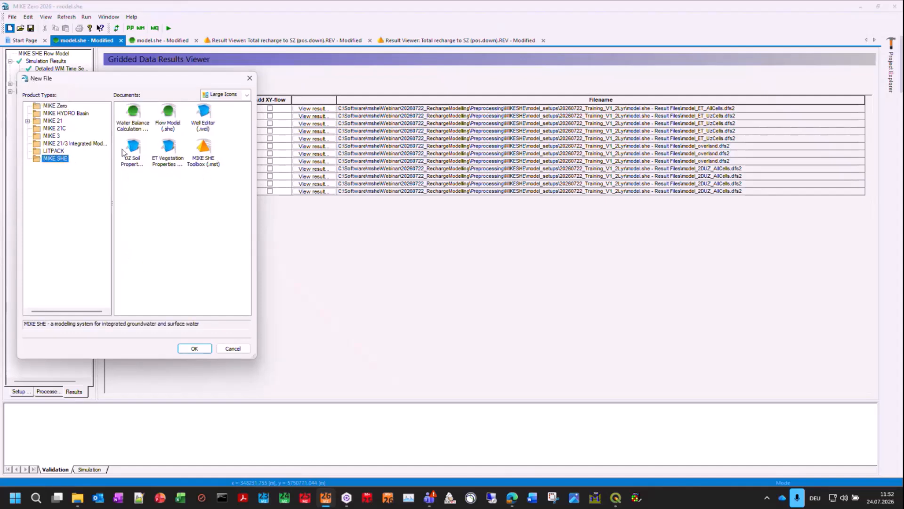
pyautogui.click(133, 117)
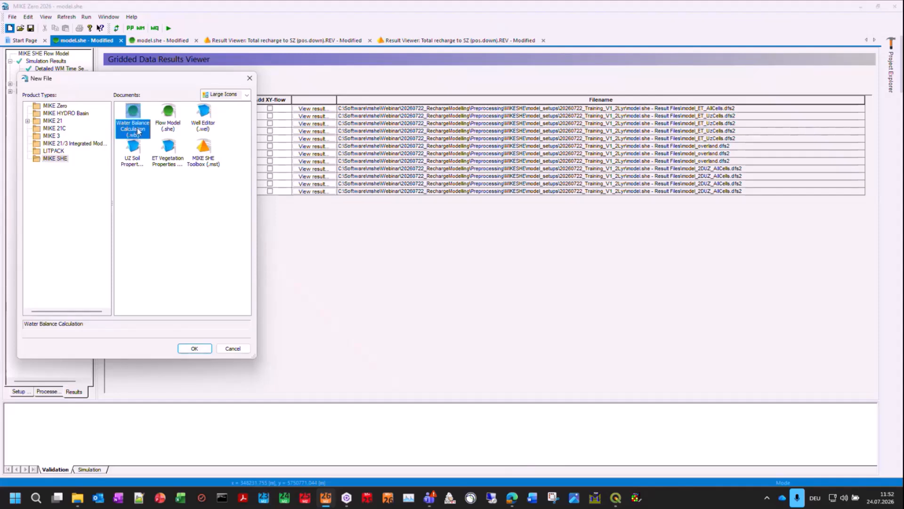
pyautogui.click(232, 349)
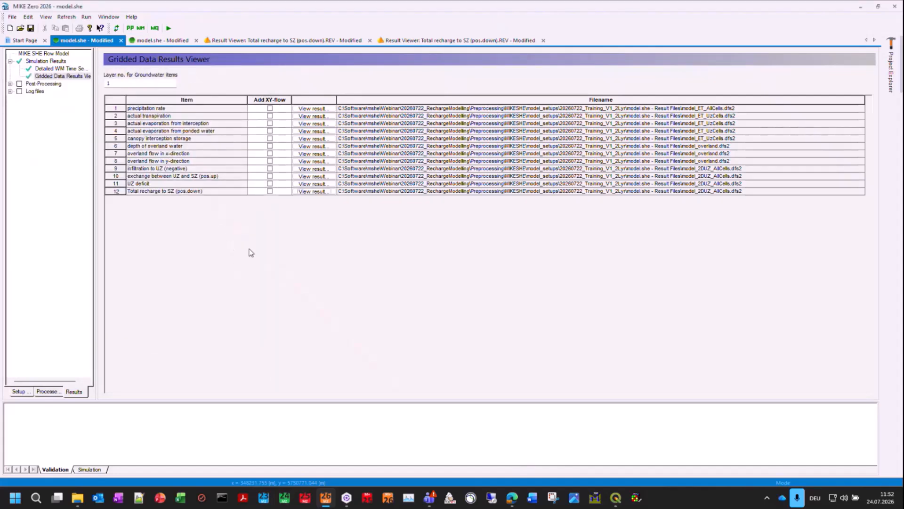
# Step: Open two WblChart windows and arrange them side by side
pyautogui.click(595, 497)
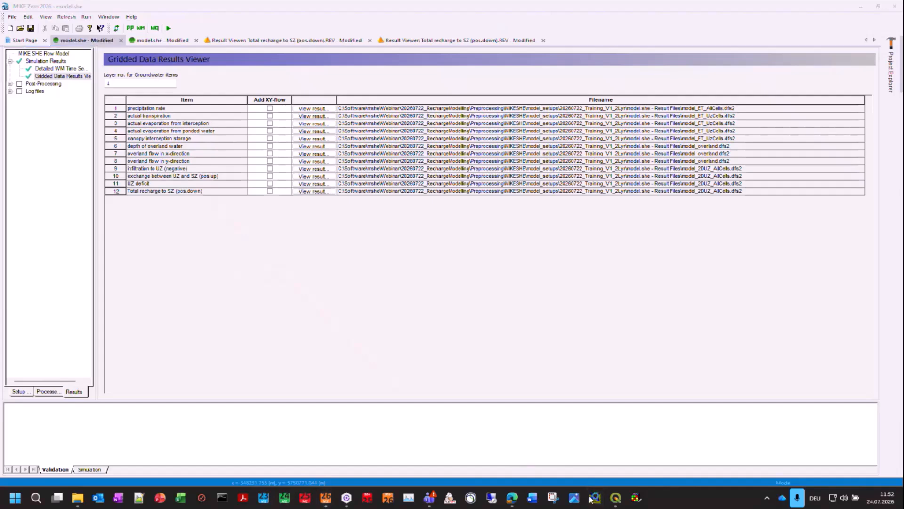
pyautogui.moveTo(231, 89); pyautogui.dragTo(265, 87)
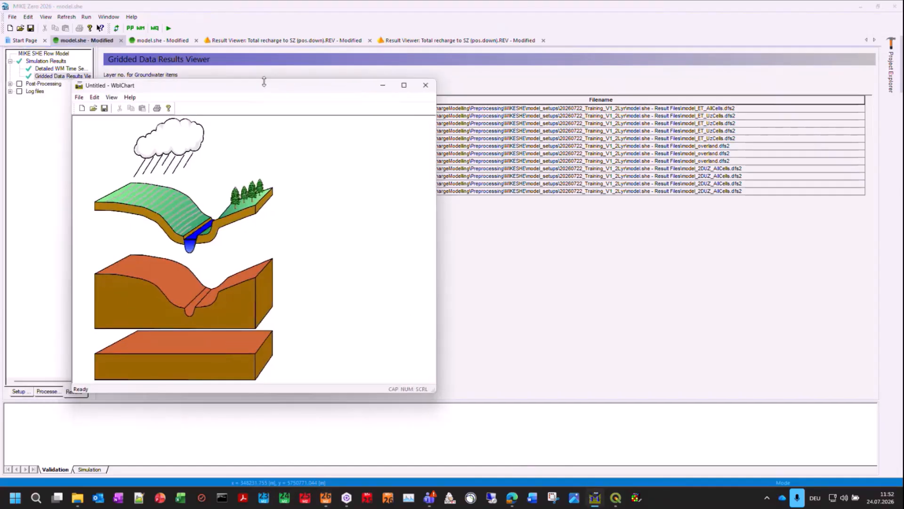
pyautogui.press('super+Left')
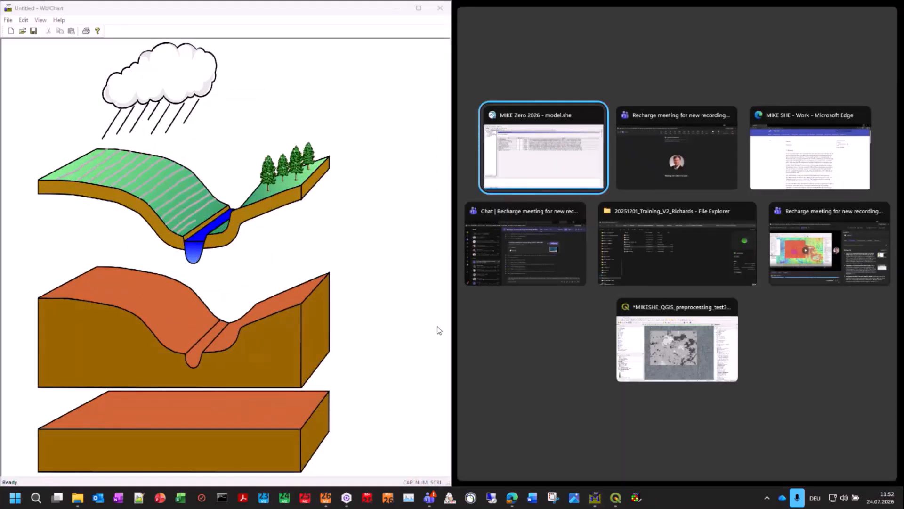
pyautogui.click(443, 376)
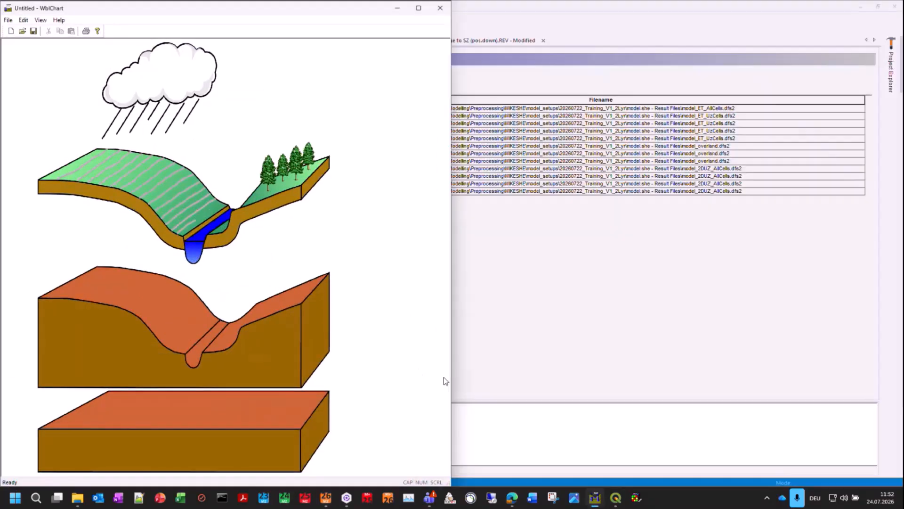
pyautogui.rightClick(596, 495)
pyautogui.click(585, 445)
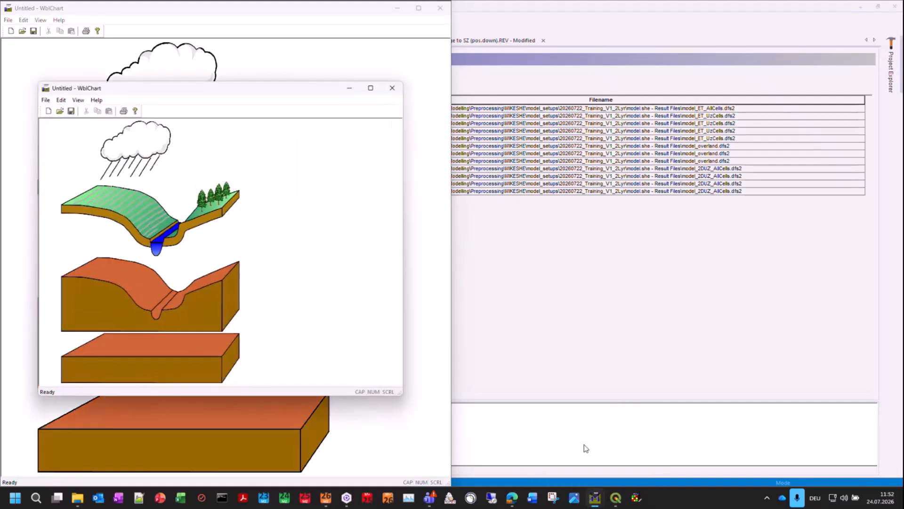
pyautogui.press('super+Right')
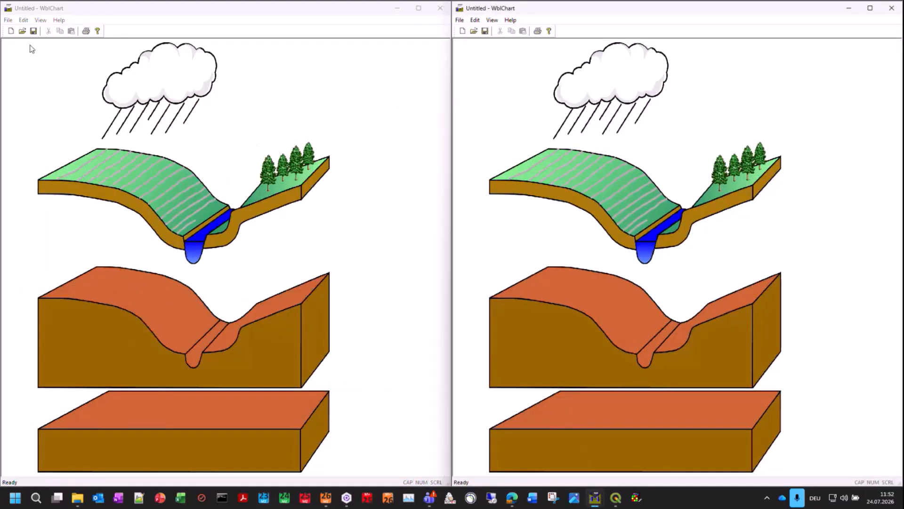
# Step: Load TotWBL_Chart_2Lyr_mmyearly.txt from the 20260722_Training_V1_2Lyr model's analysis\wbl folder into the first WblChart window
pyautogui.click(22, 31)
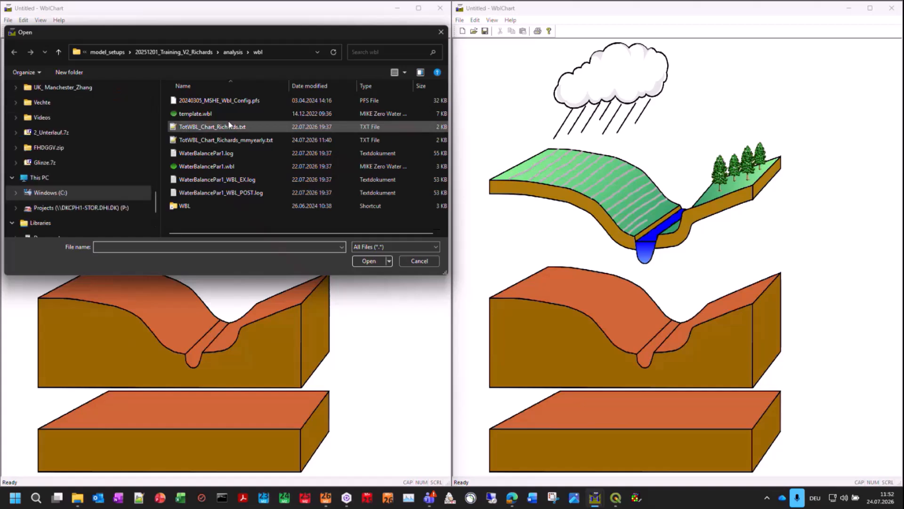
pyautogui.click(117, 54)
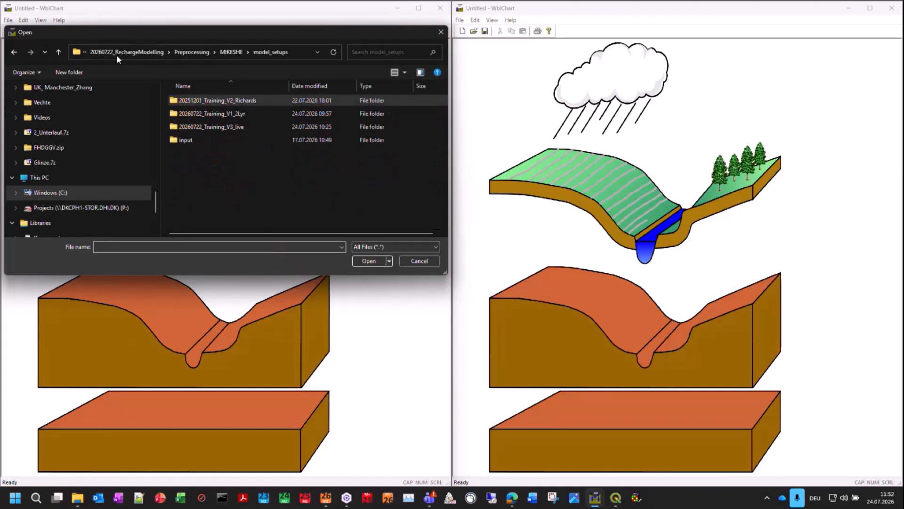
pyautogui.doubleClick(222, 115)
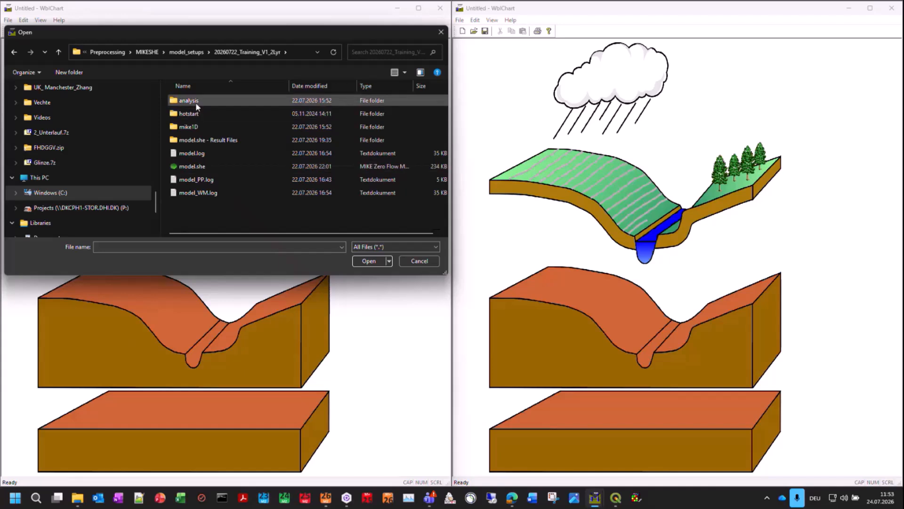
pyautogui.click(196, 103)
pyautogui.doubleClick(196, 103)
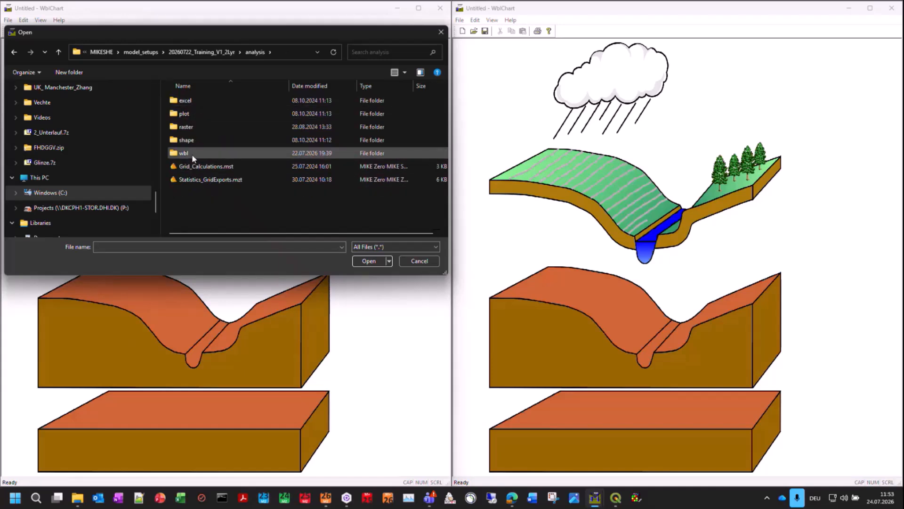
pyautogui.doubleClick(192, 154)
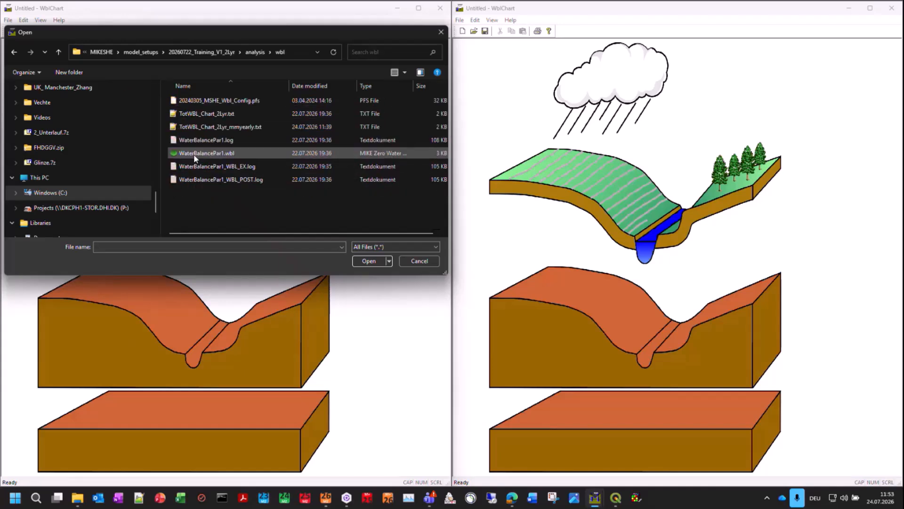
pyautogui.doubleClick(214, 127)
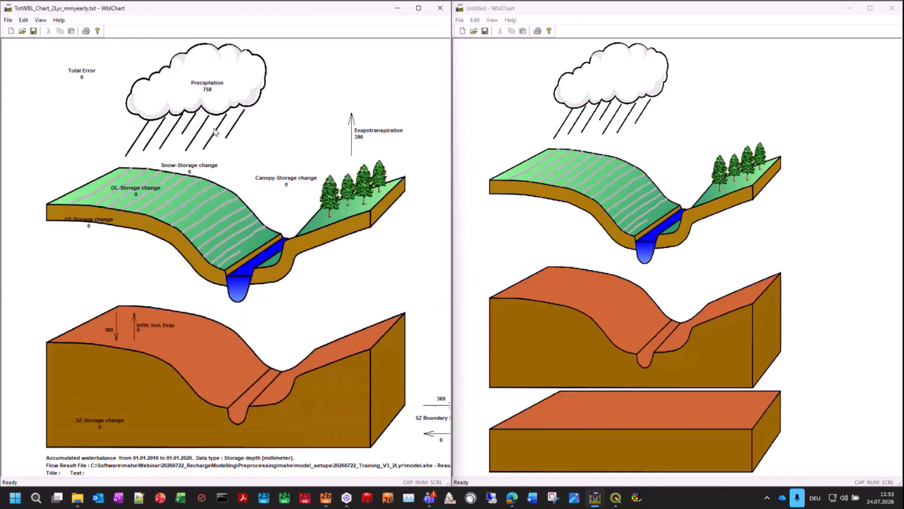